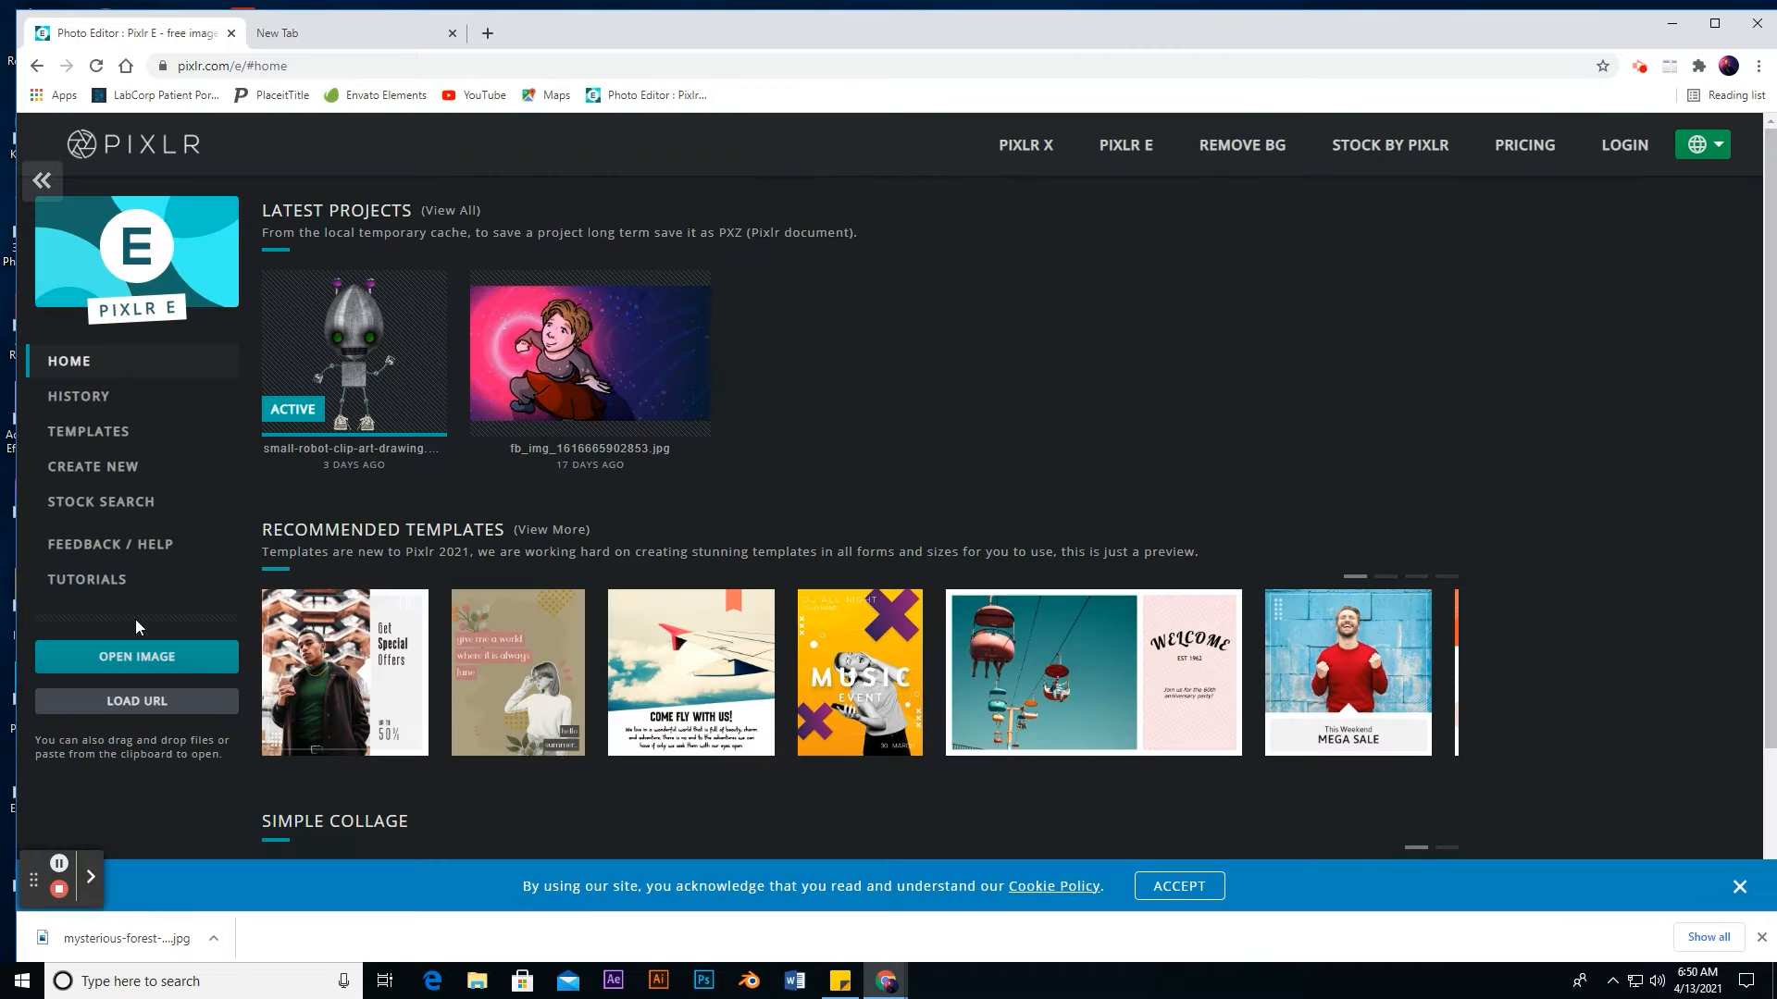
Step: Open the image mysterious-forest-PNUK85M from the Robot folder on the Desktop
click(137, 652)
click(329, 290)
click(748, 478)
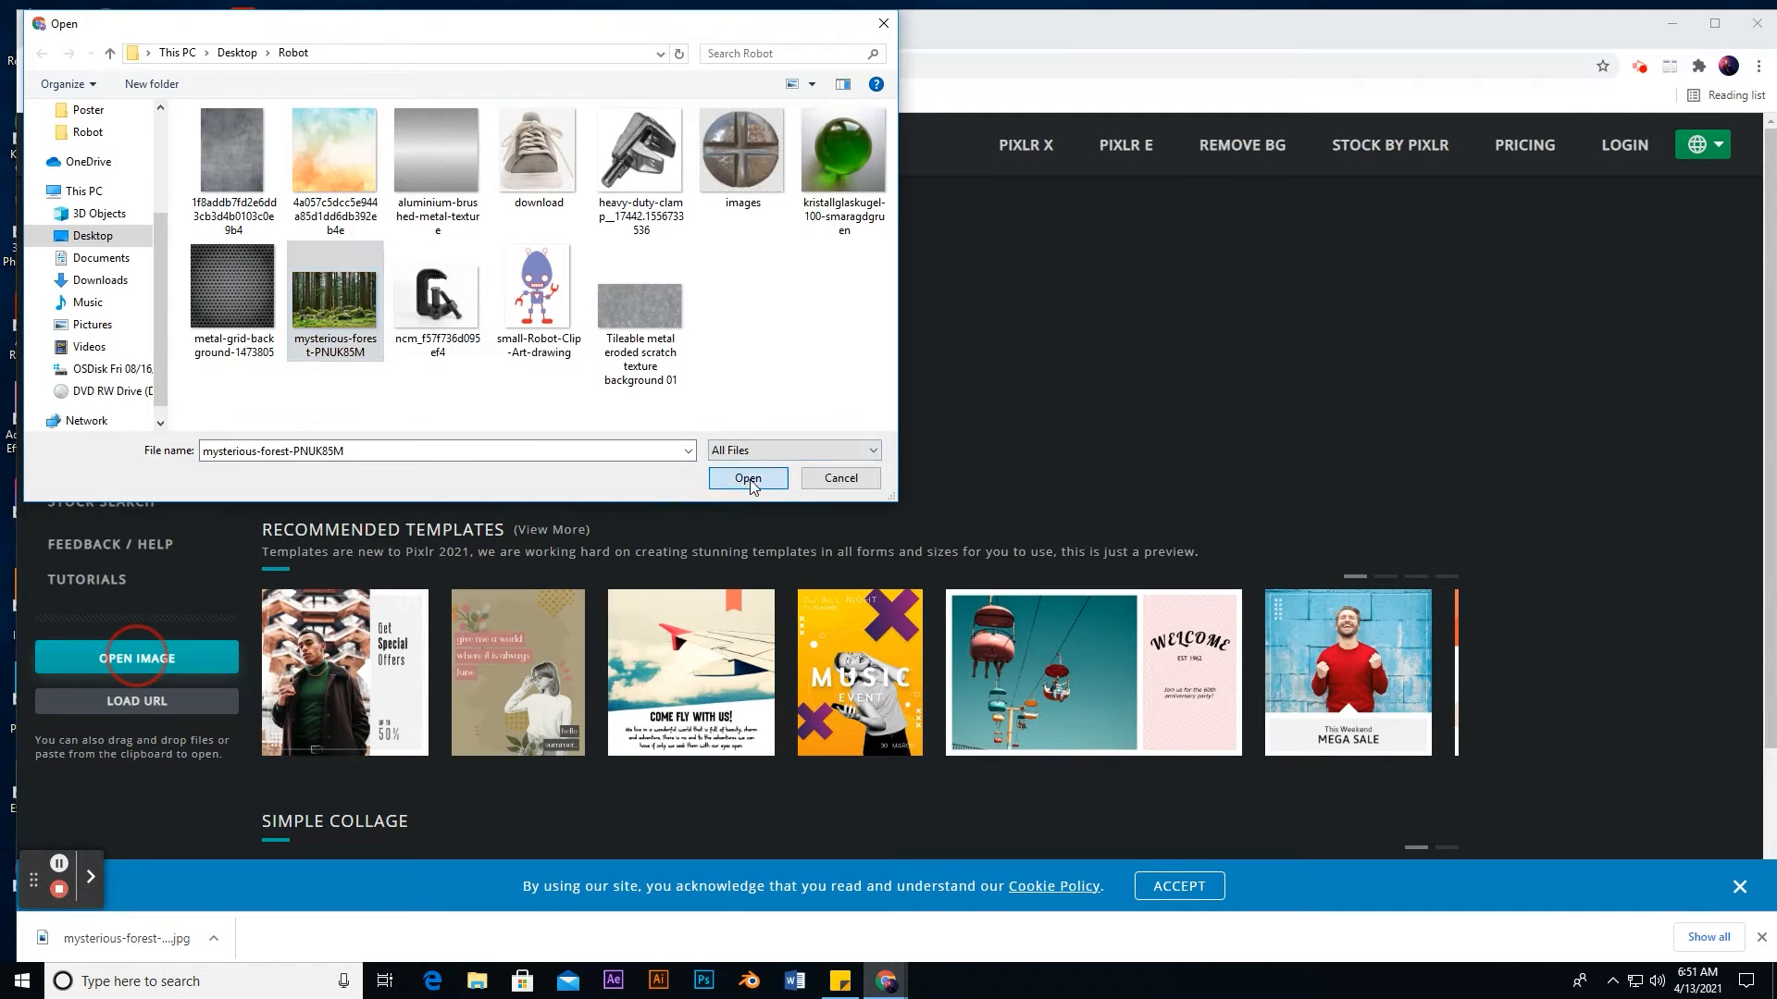
click(1029, 681)
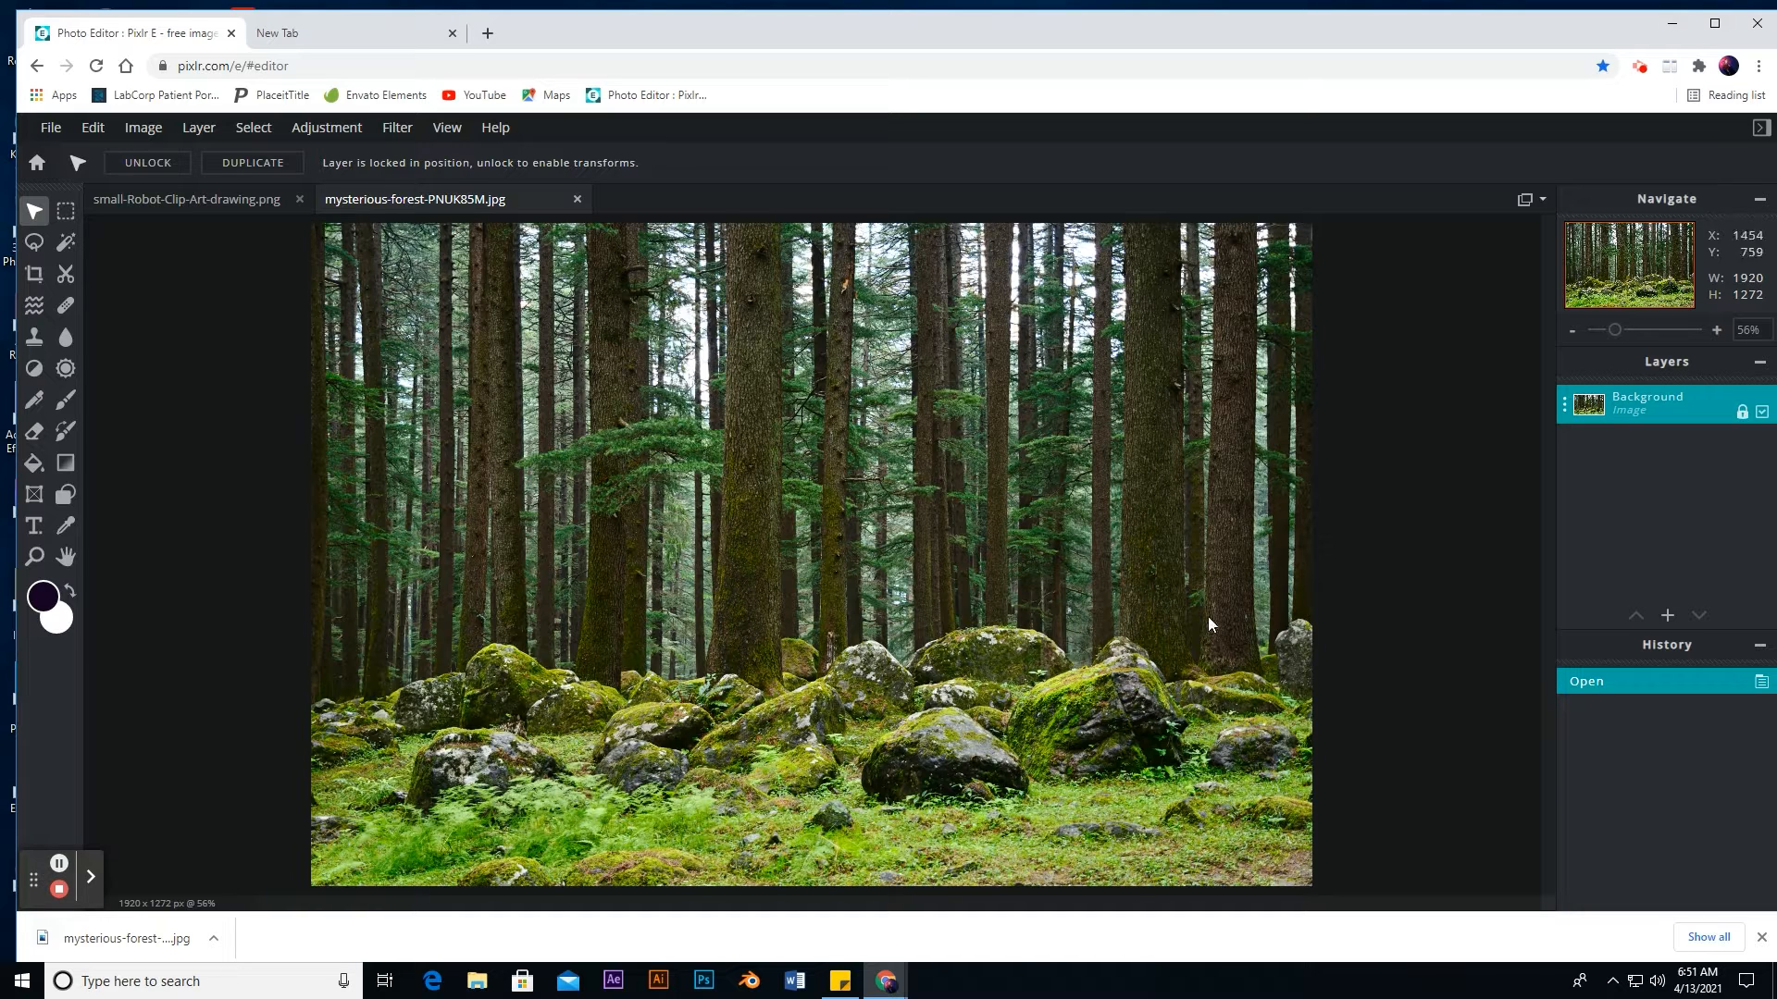
Step: Copy the entire robot picture from small-Robot-Clip-Art-drawing.png and paste it into the mysterious-forest image
click(157, 201)
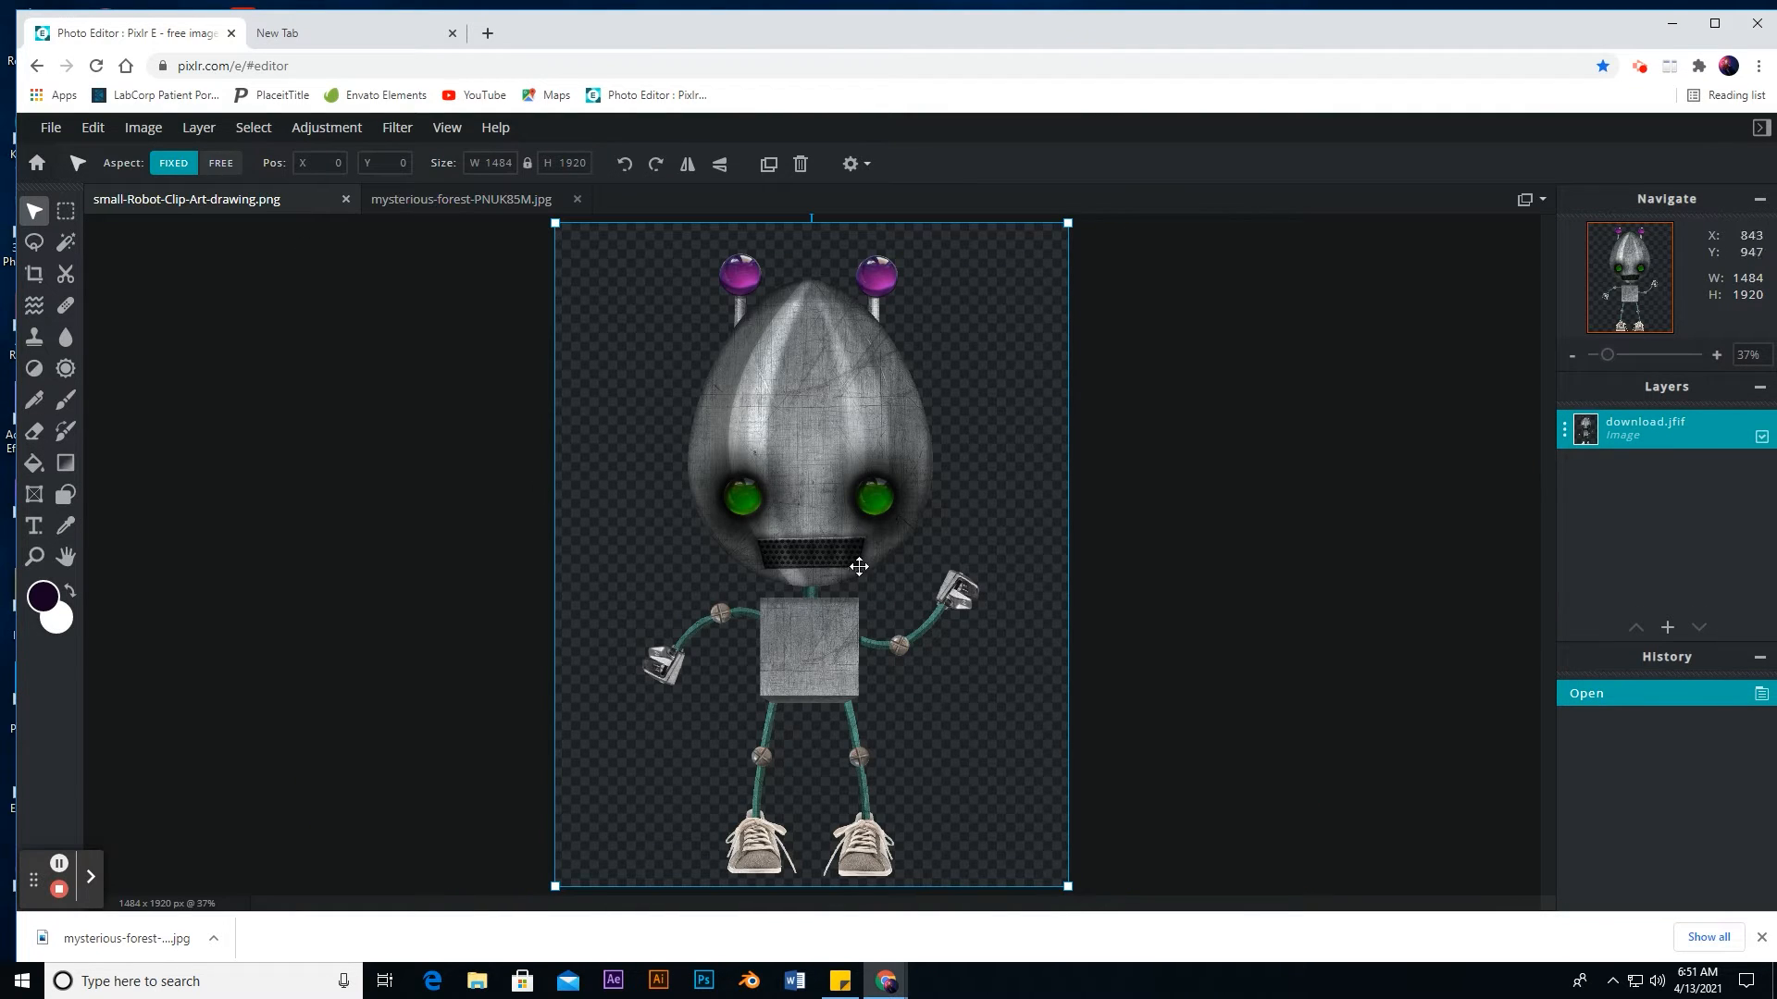
click(249, 128)
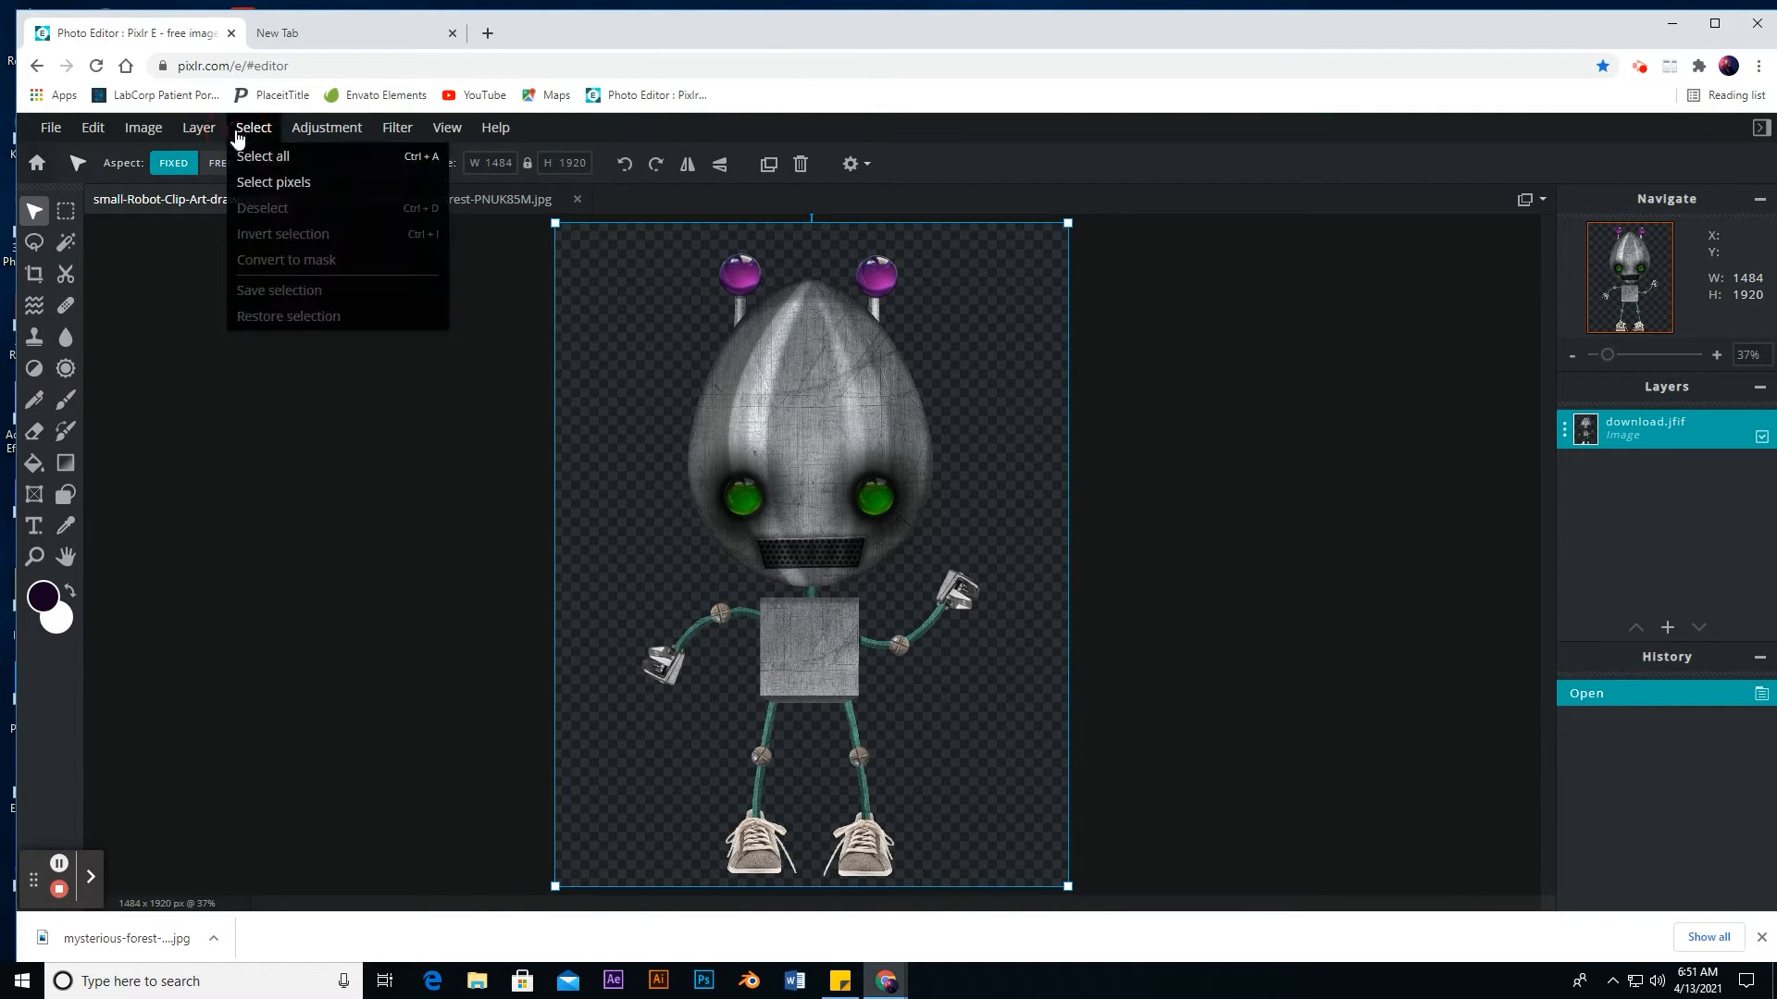
click(254, 157)
click(93, 128)
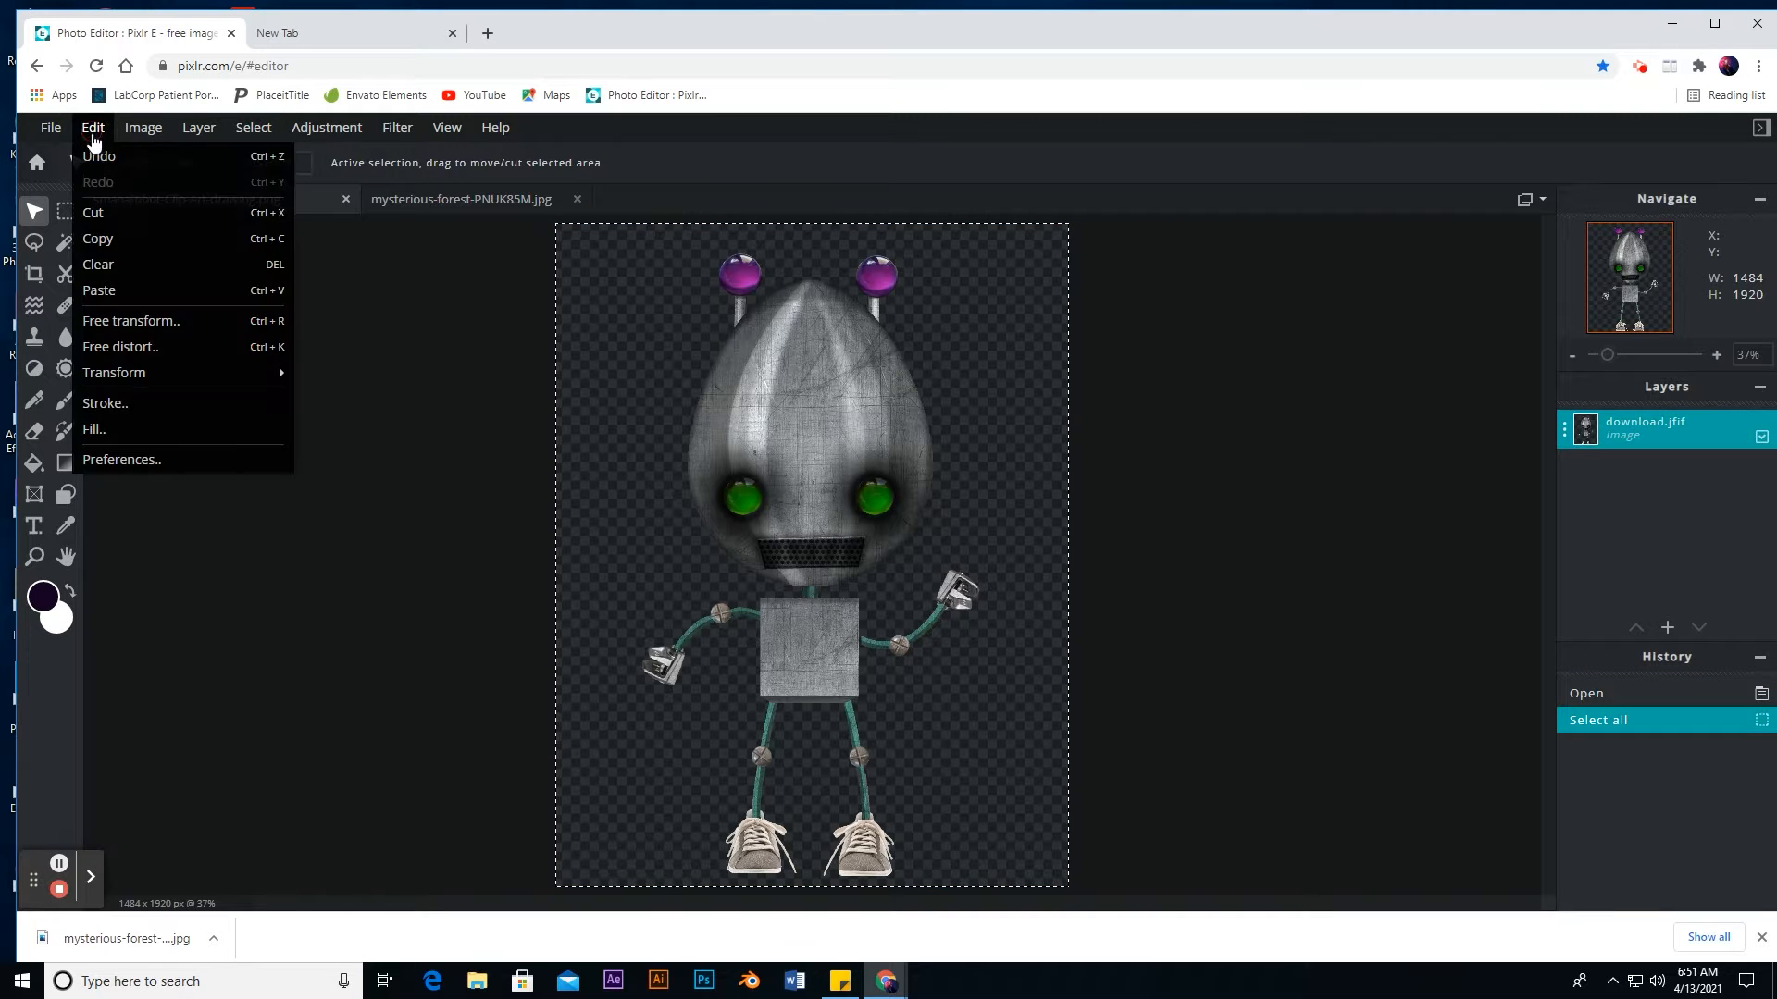
click(103, 233)
click(461, 206)
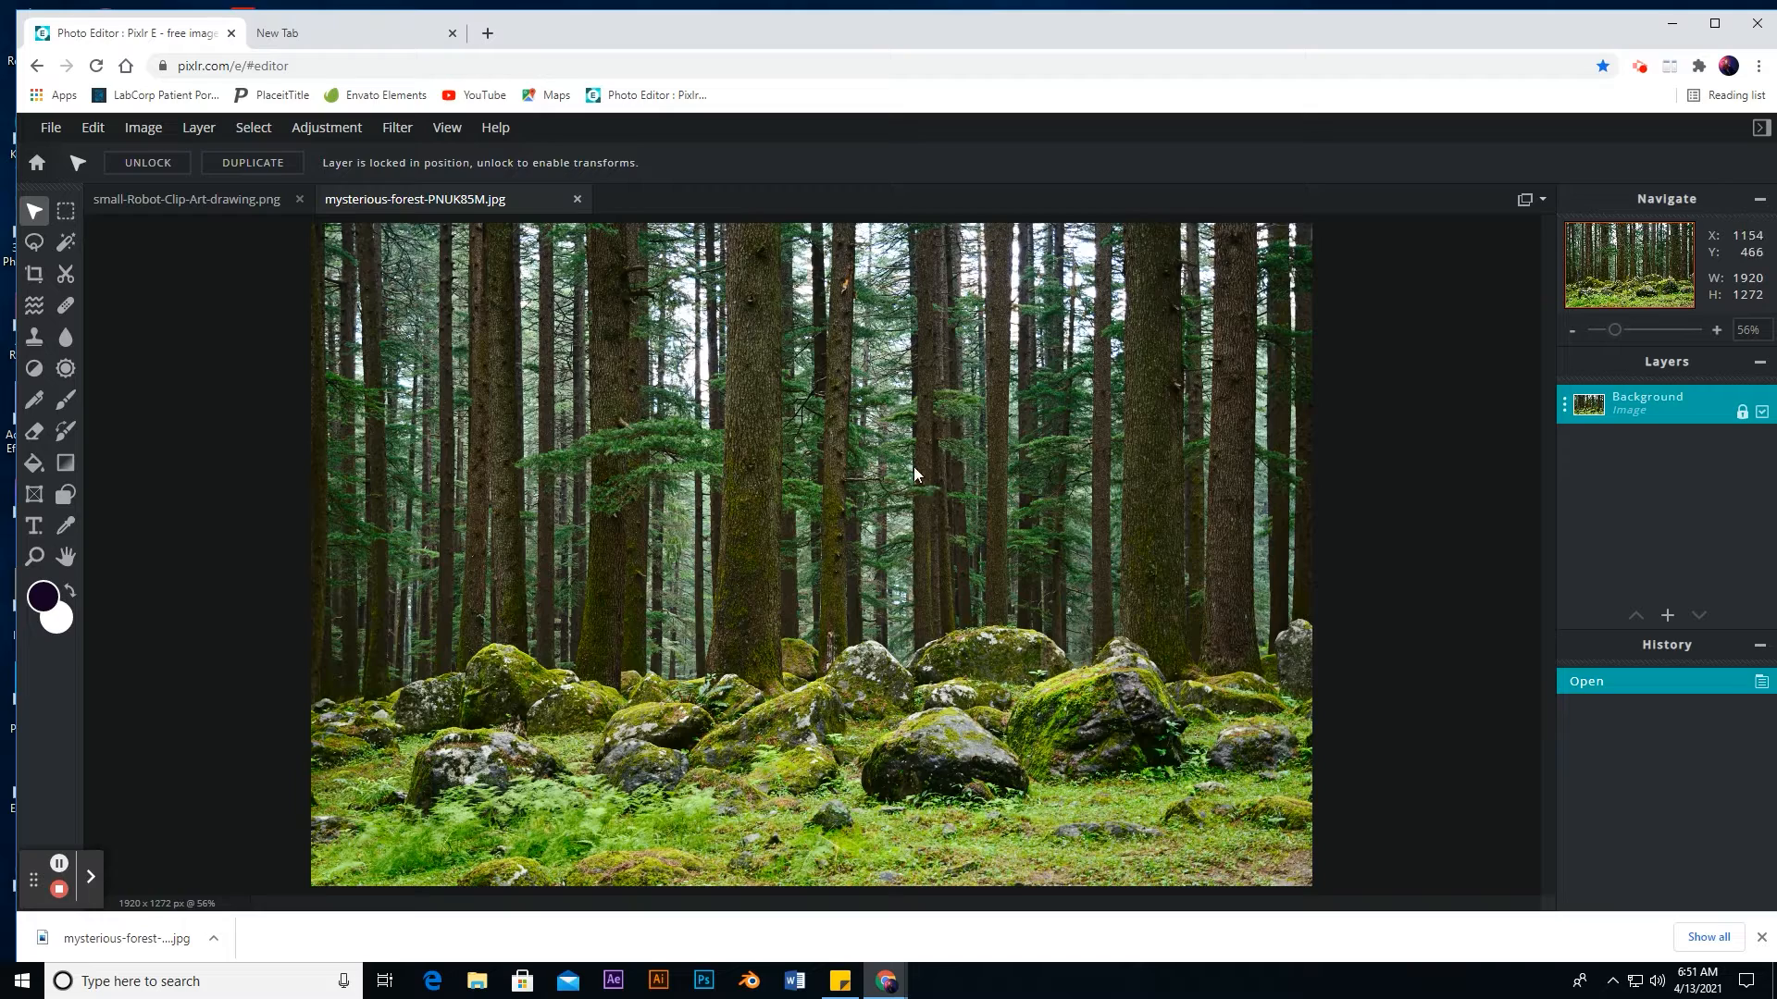
key(ctrl+v)
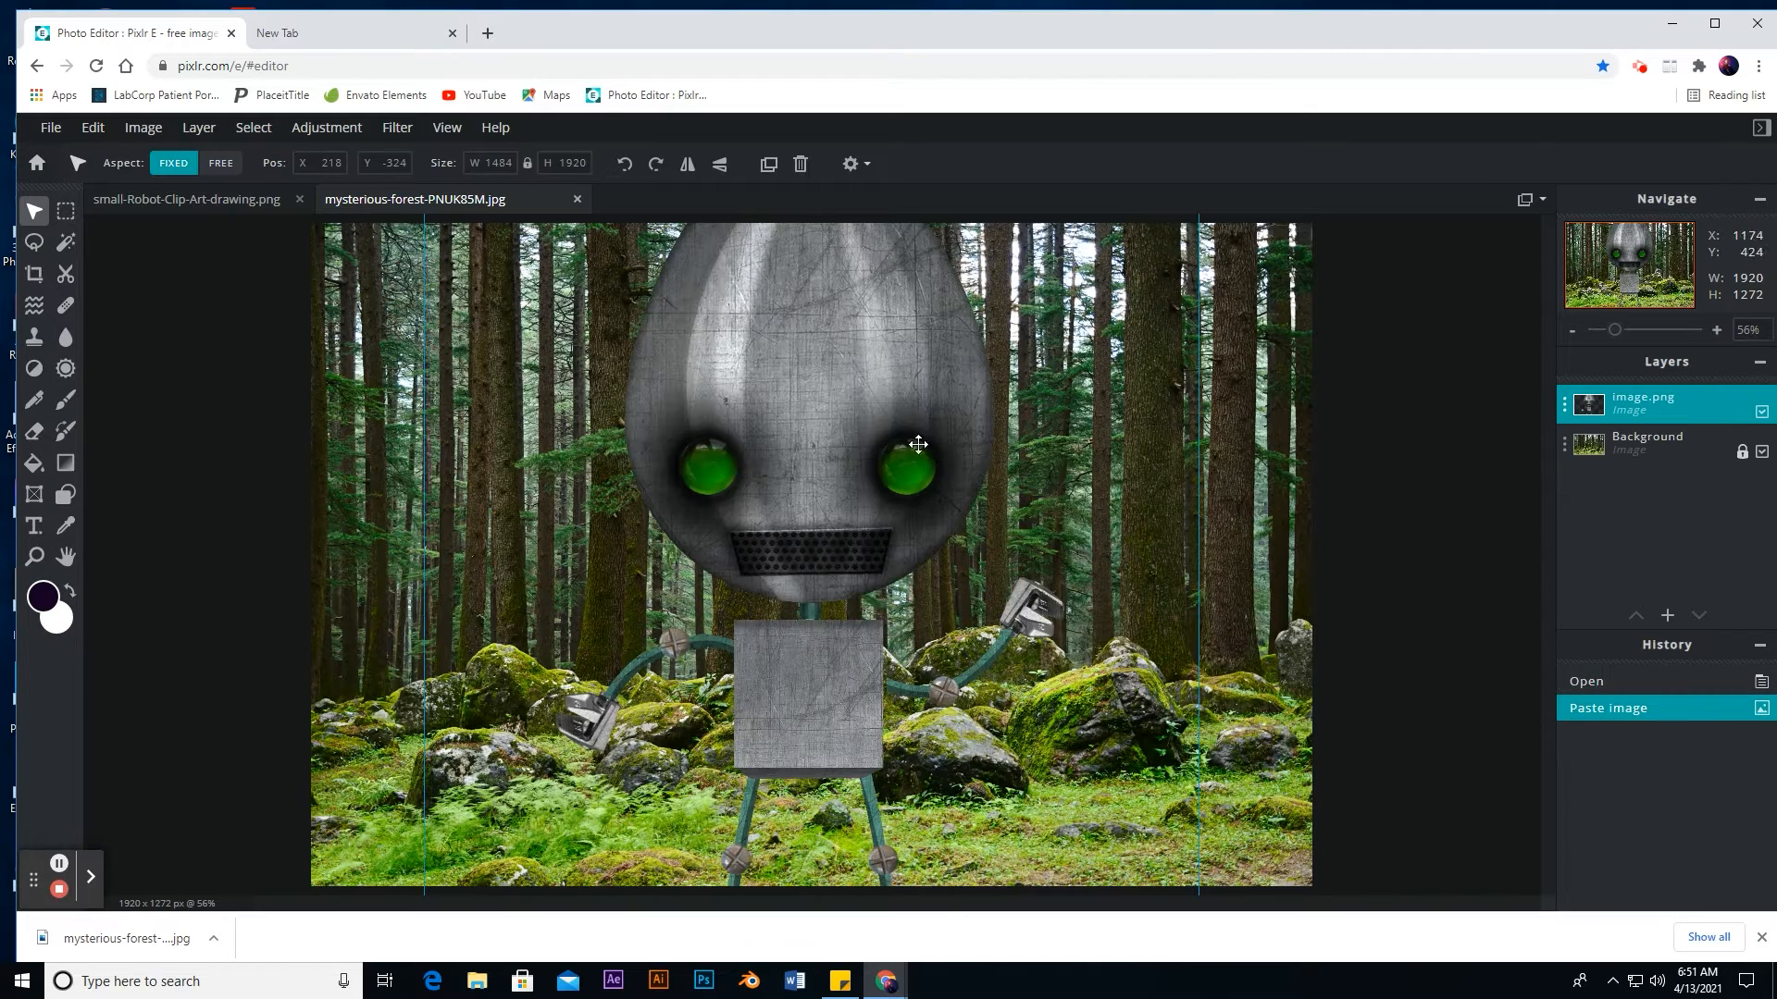
Step: Scale the pasted robot down to about 377 × 488 px and place it on the rocks beside the large tree trunk
drag(918, 444, 867, 705)
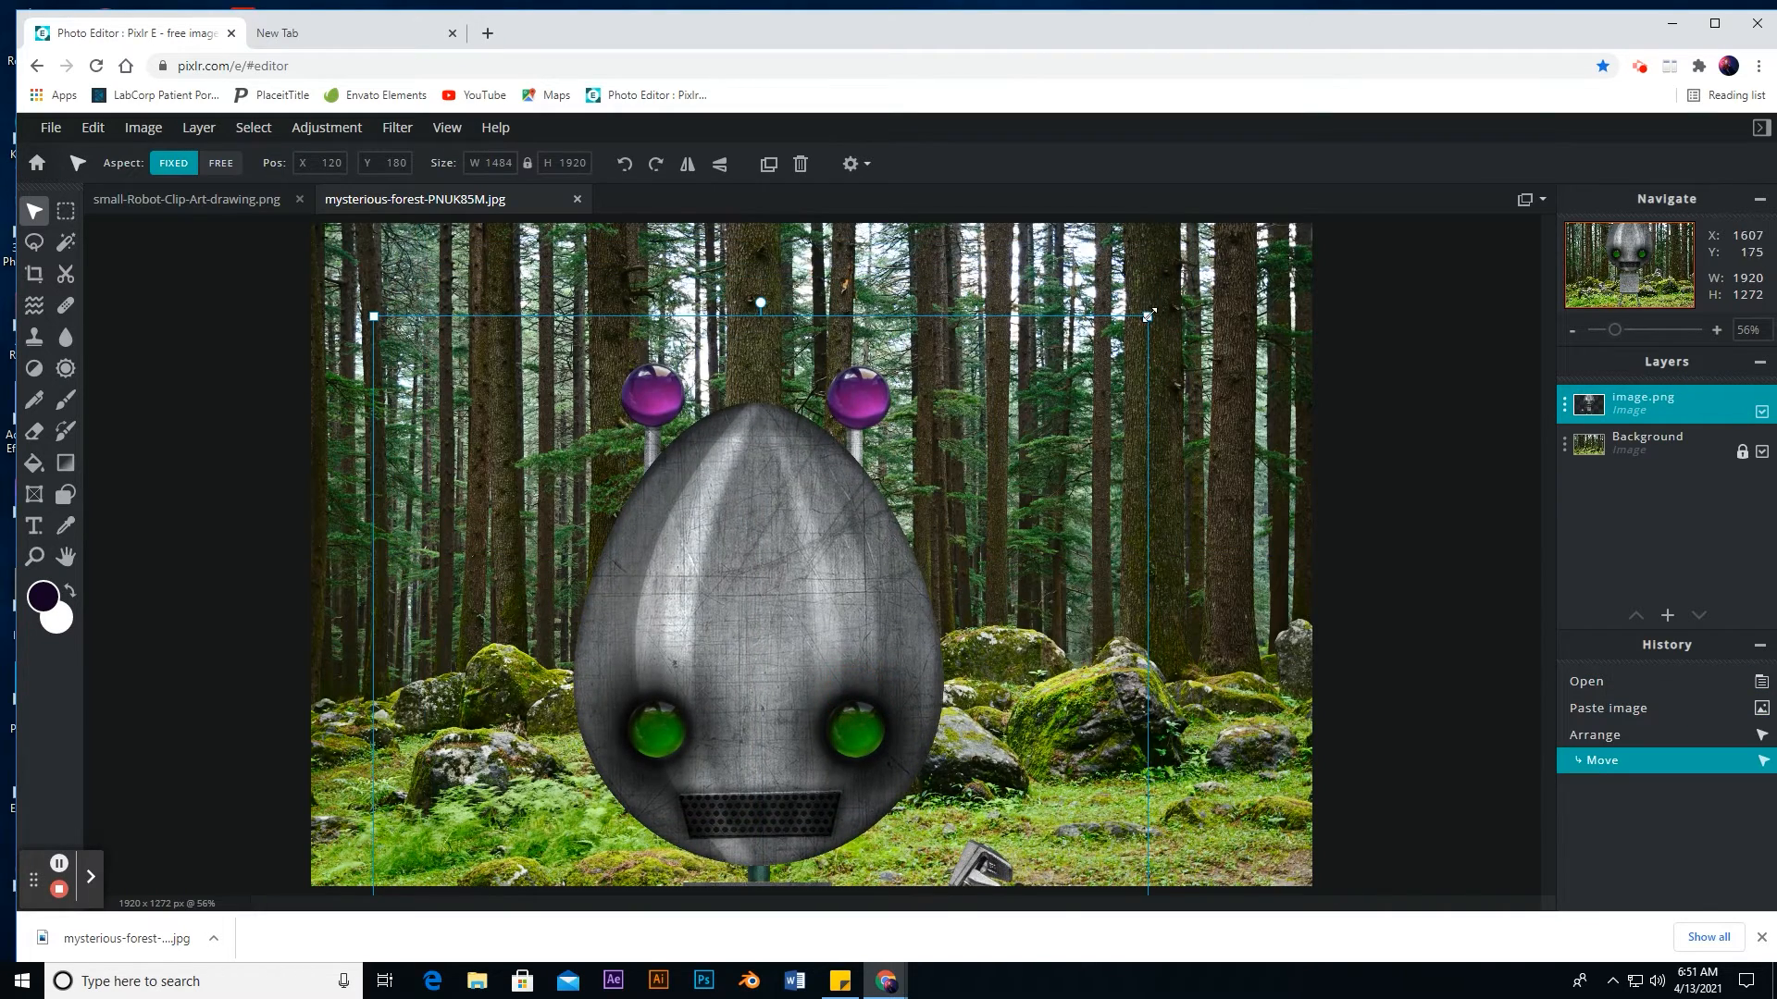
drag(1148, 315, 803, 761)
drag(597, 853, 870, 384)
drag(1075, 296, 903, 516)
drag(792, 638, 687, 523)
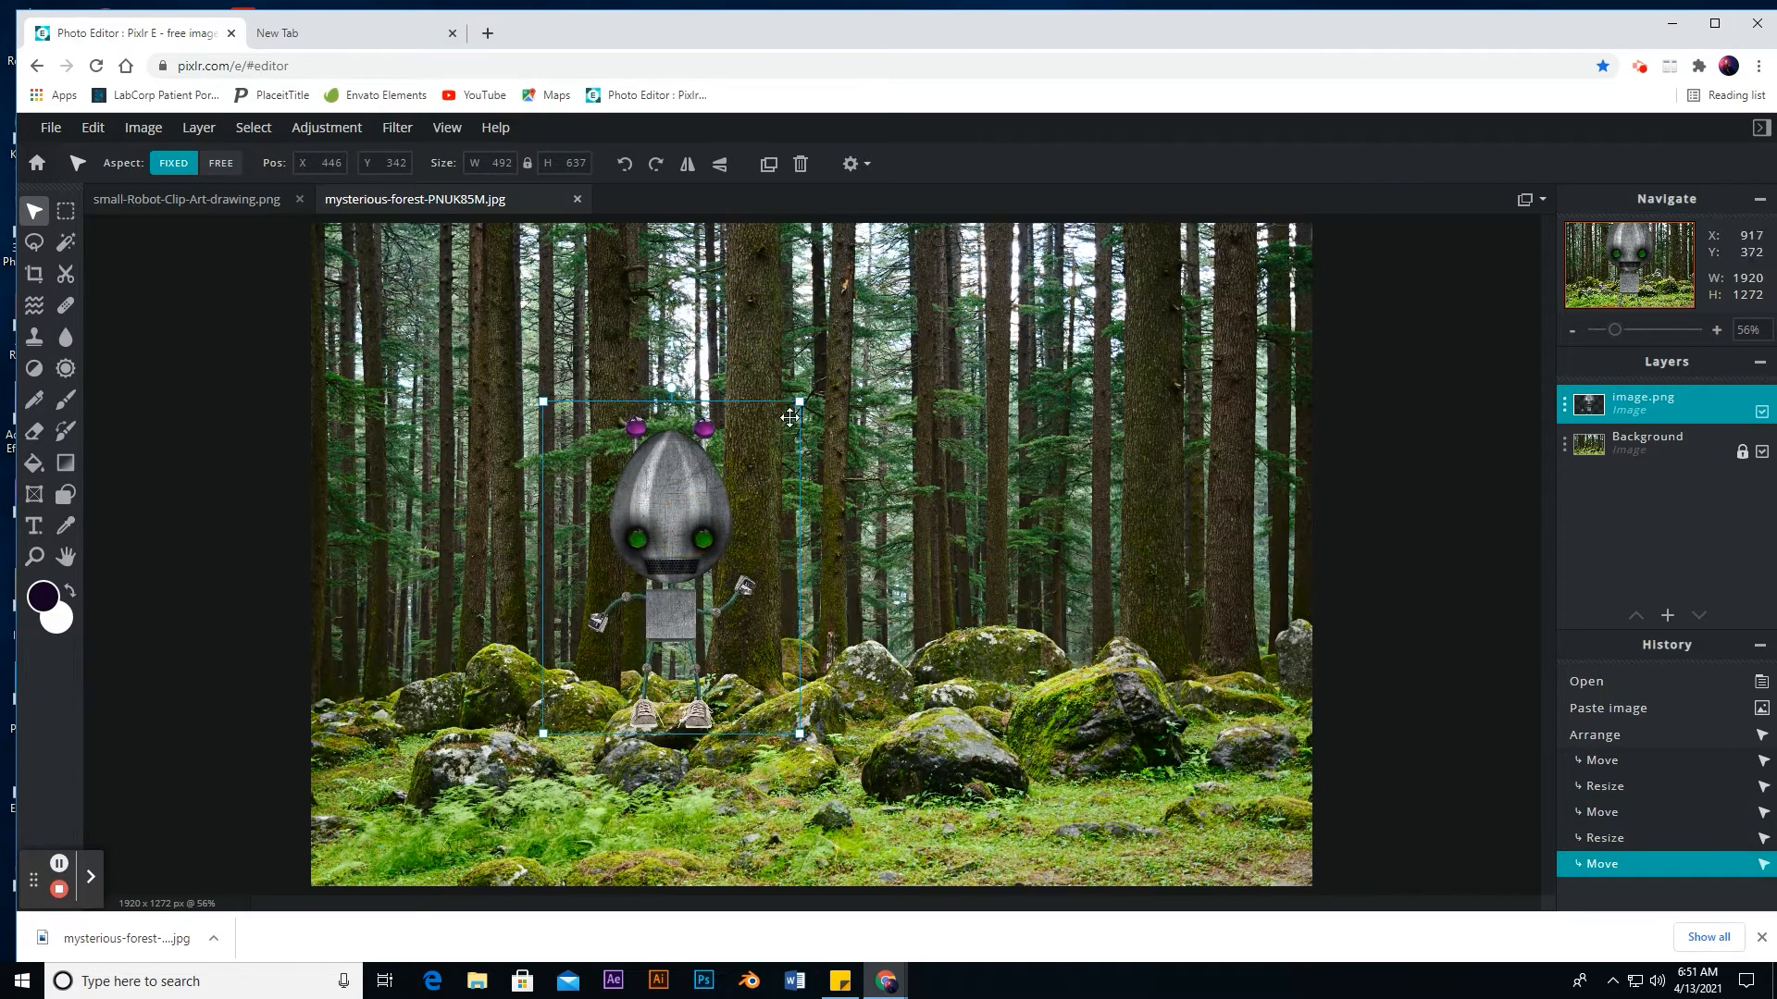
drag(799, 401, 741, 483)
drag(645, 615, 672, 597)
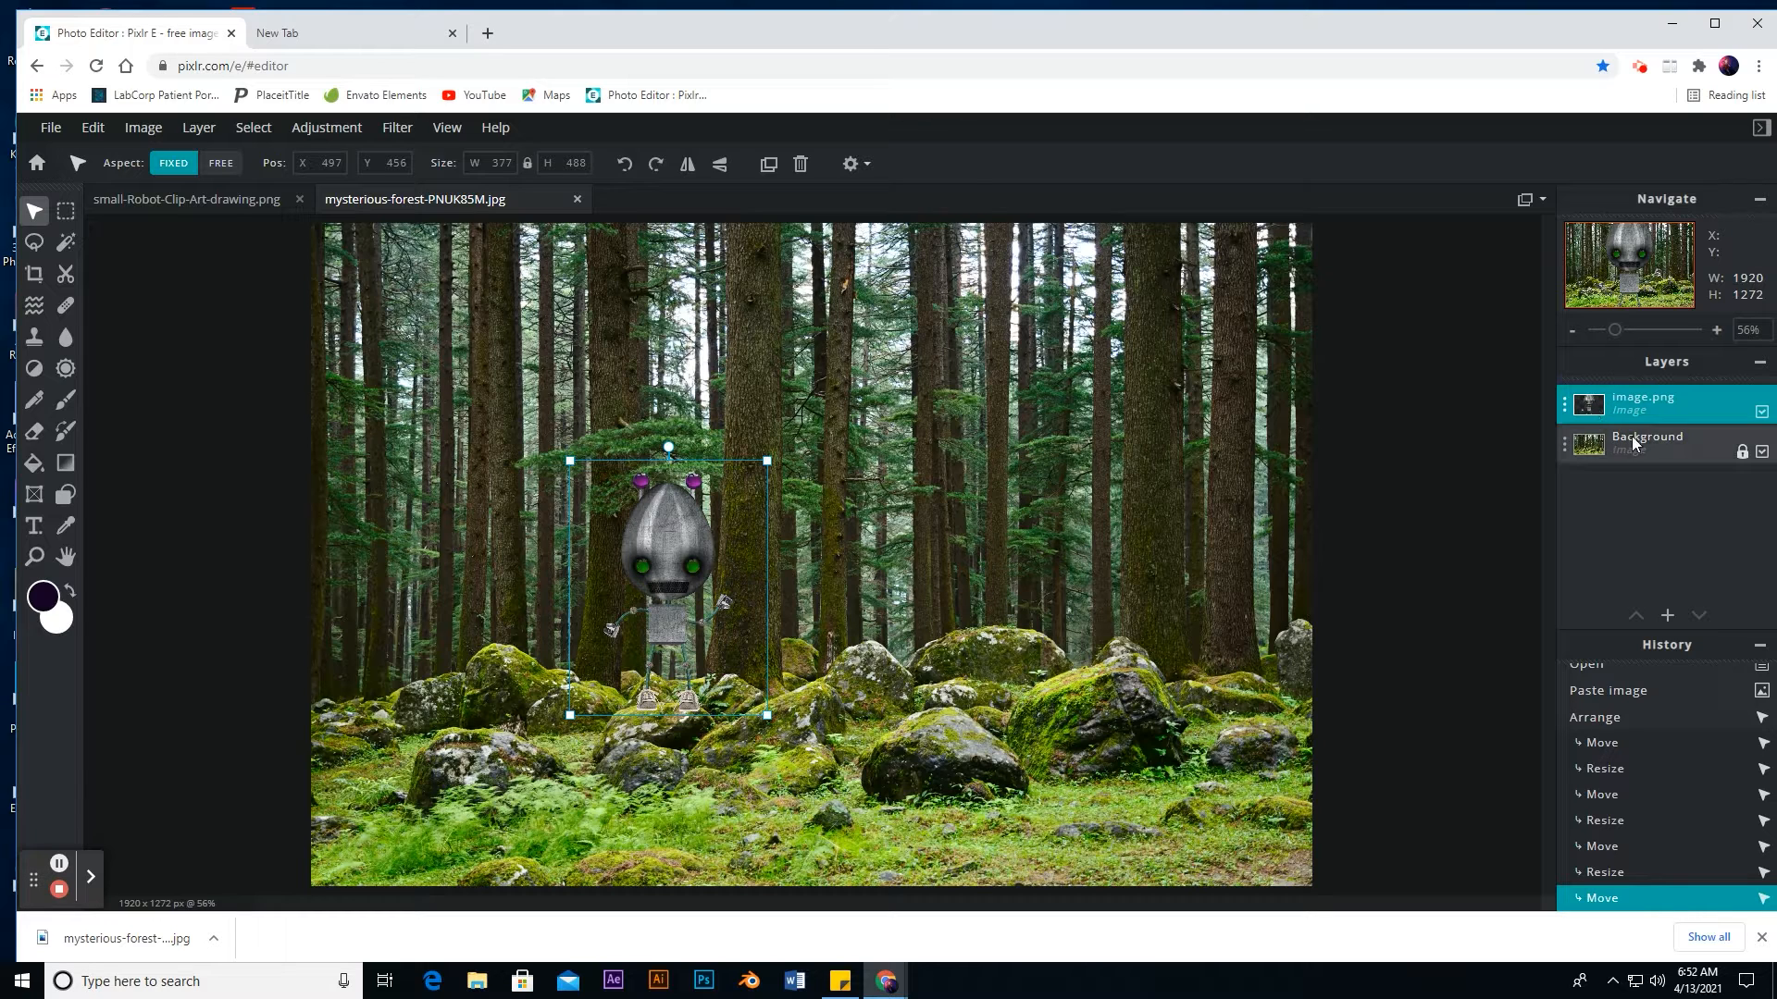
Step: Duplicate the Background layer and move the copy above the robot layer
click(1663, 441)
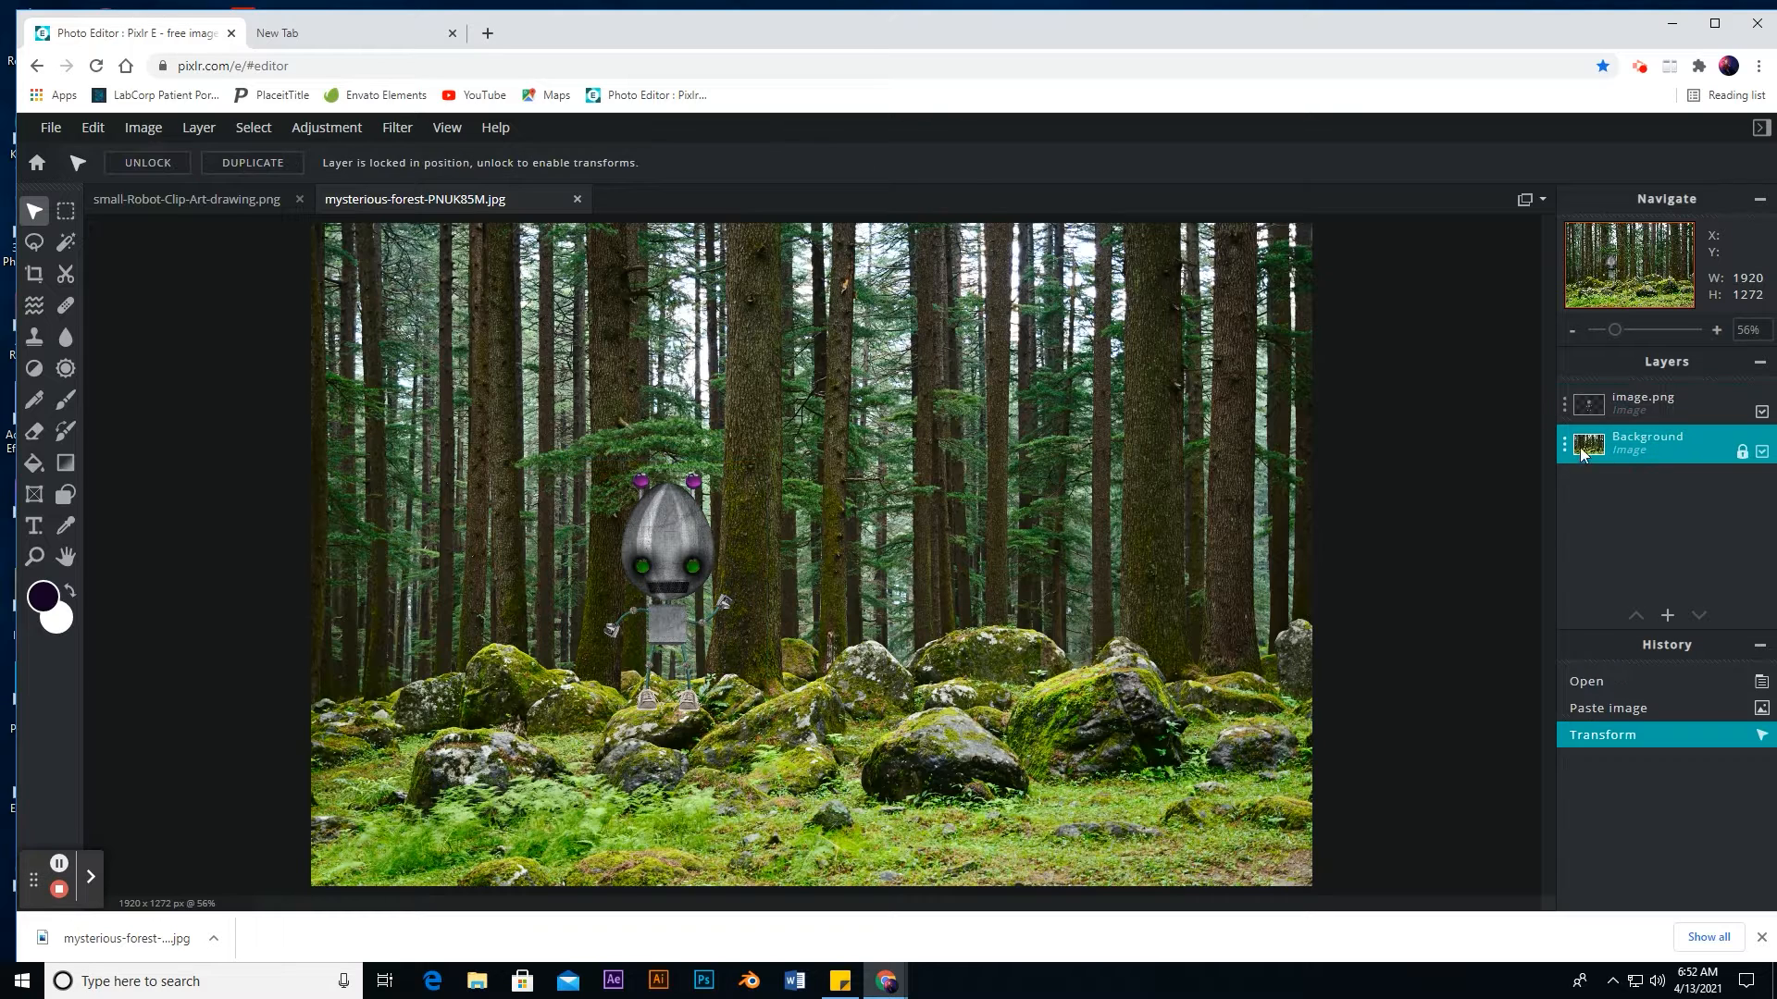
click(1562, 444)
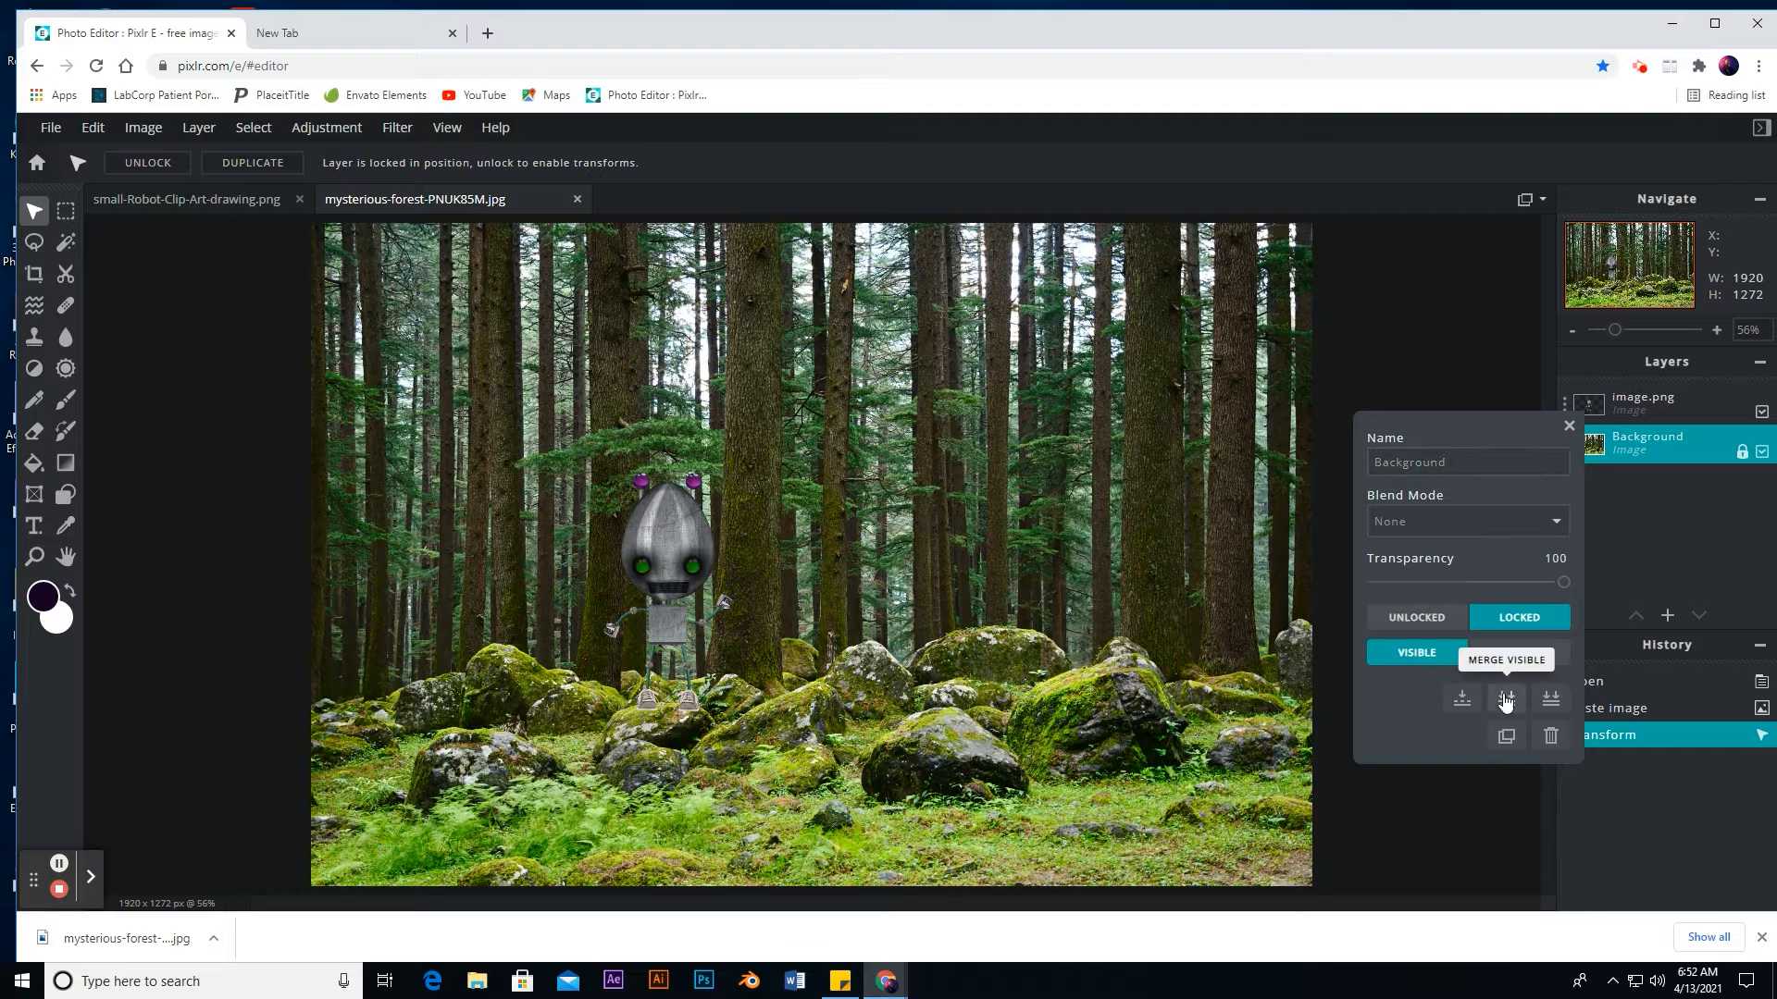
click(1503, 737)
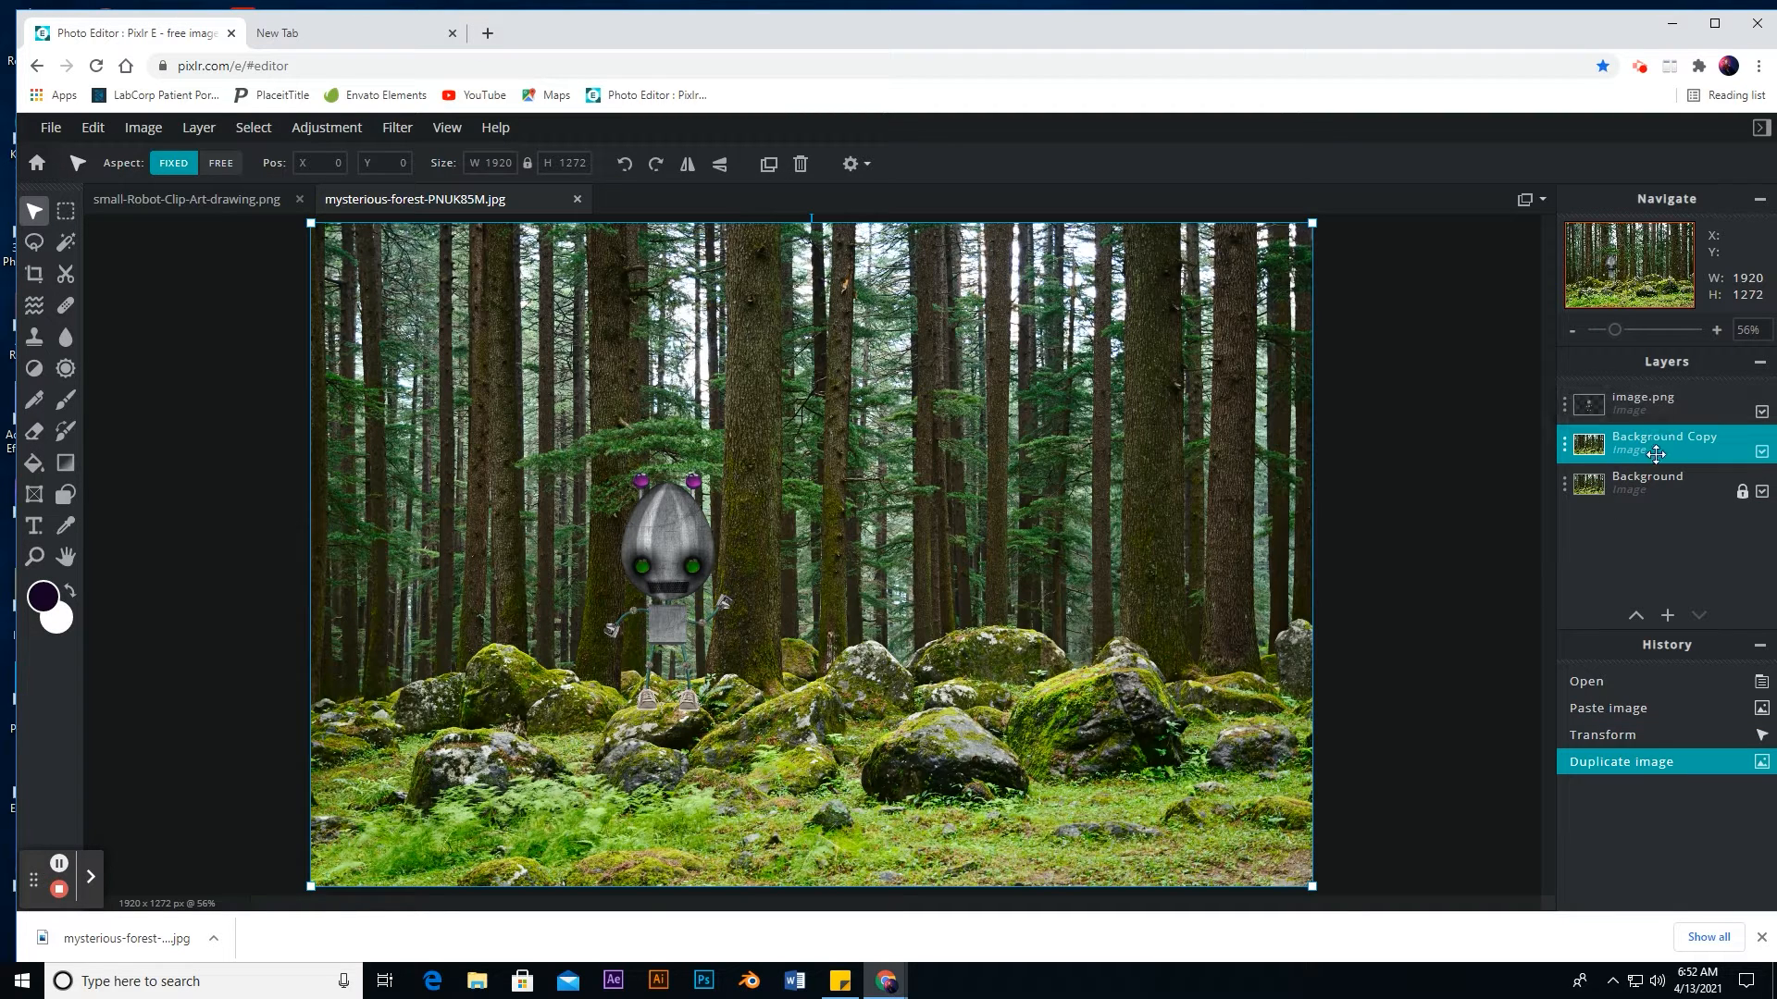
drag(1656, 453, 1656, 403)
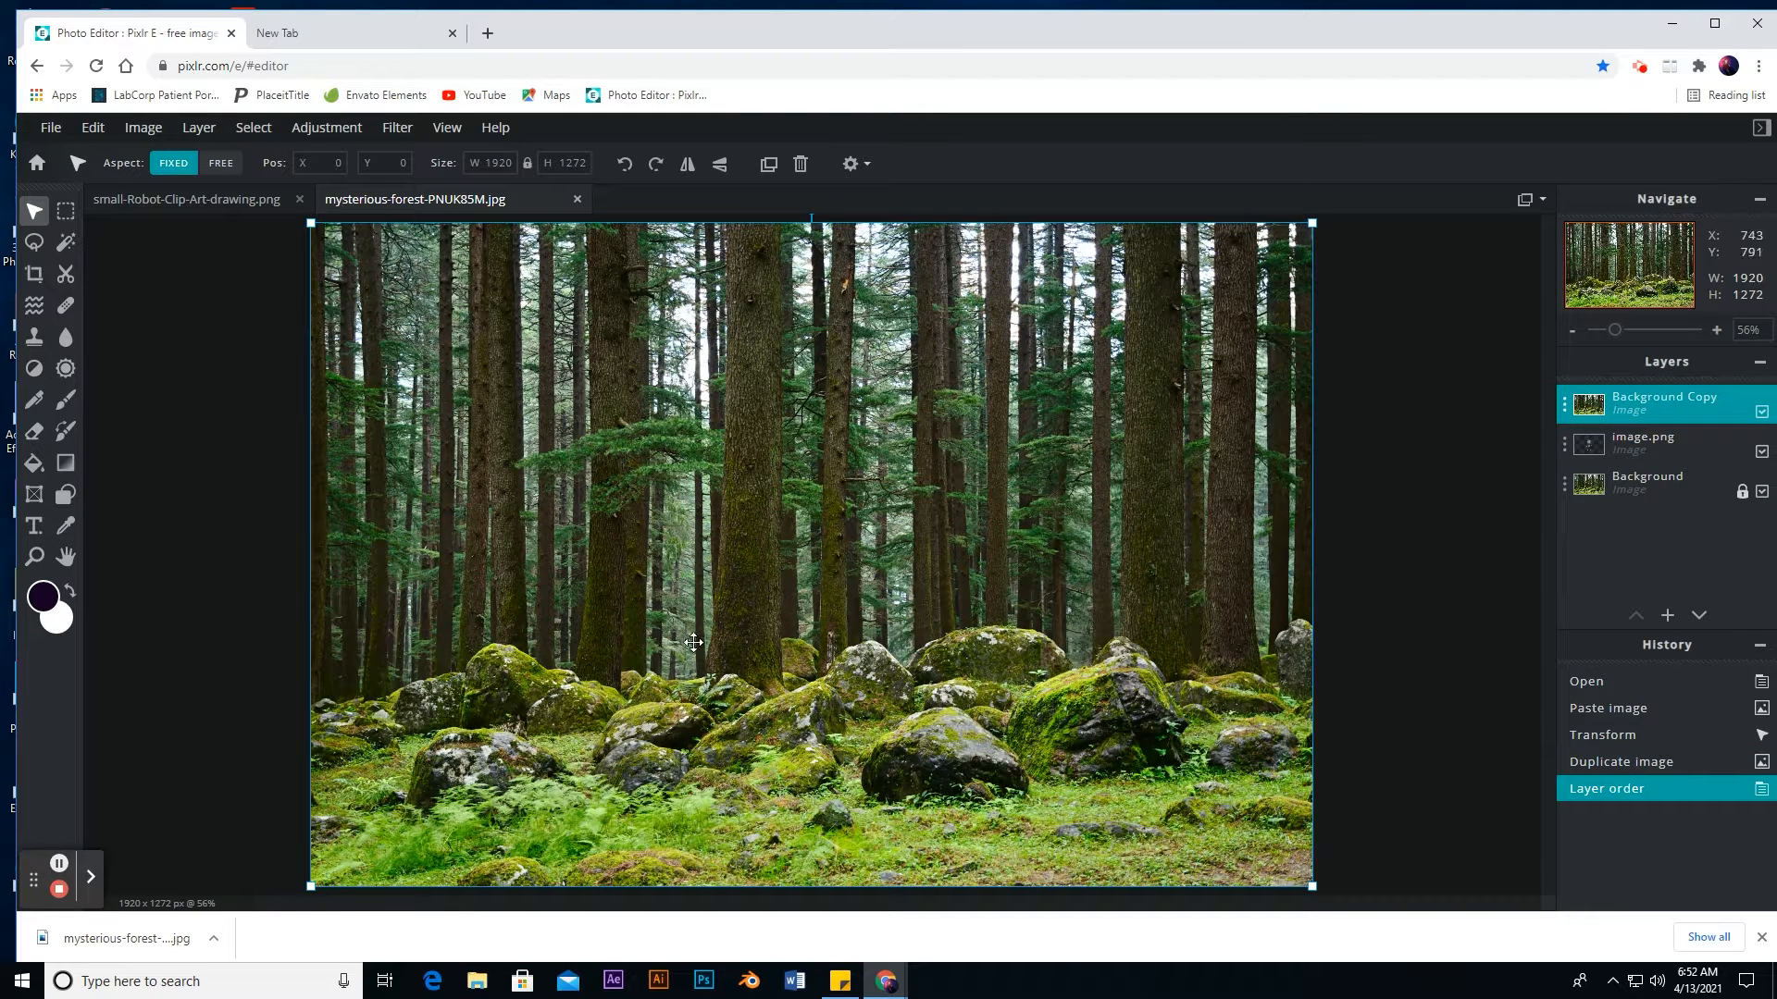
Step: Lower the Background Copy layer's transparency to 49 so the robot shows through
click(34, 243)
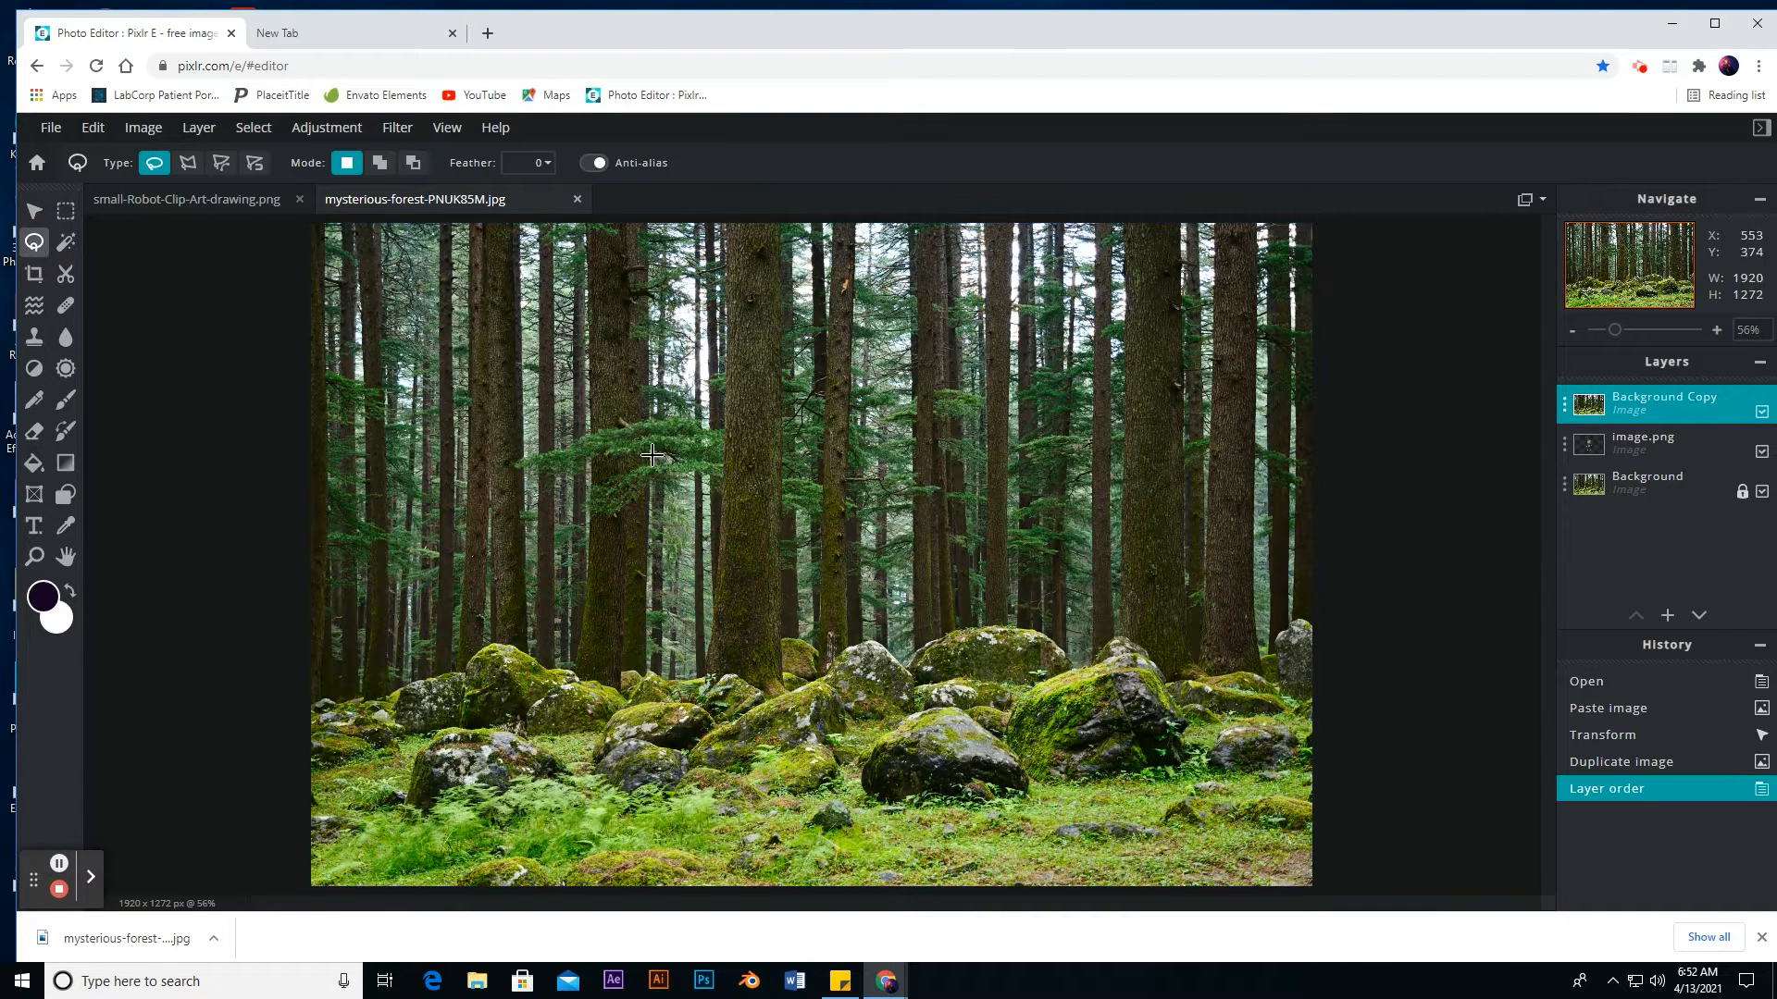
click(34, 556)
click(606, 650)
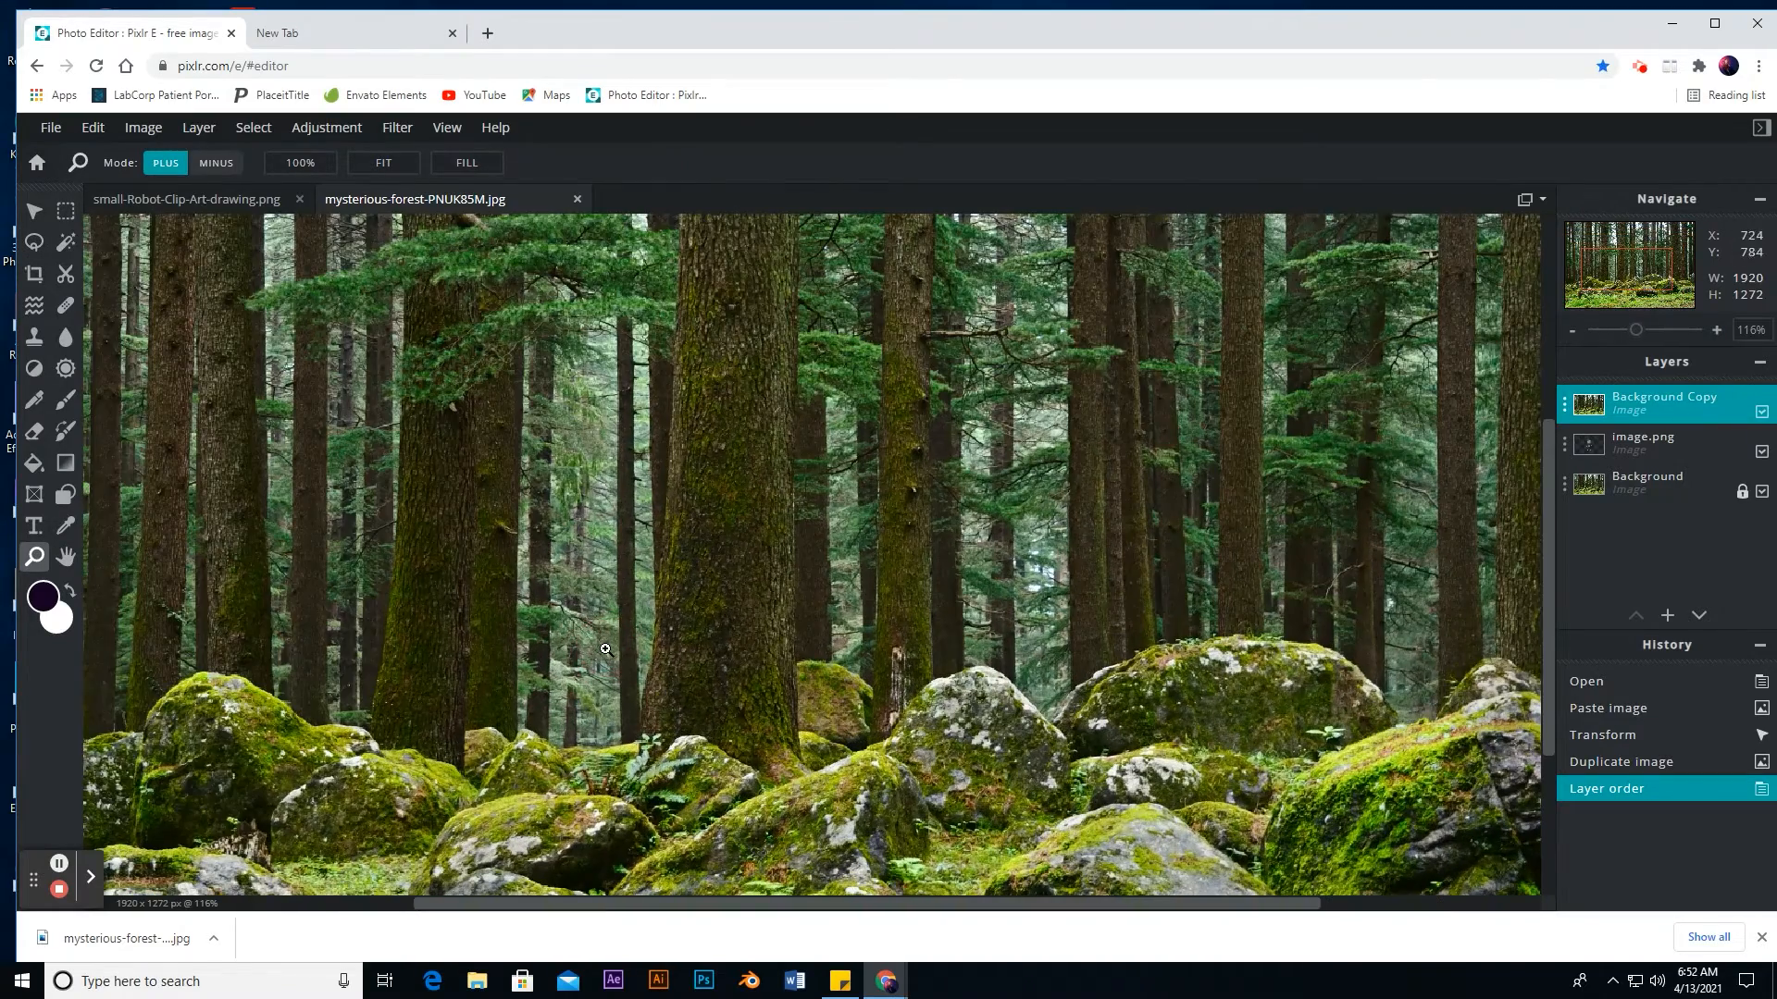
click(1563, 405)
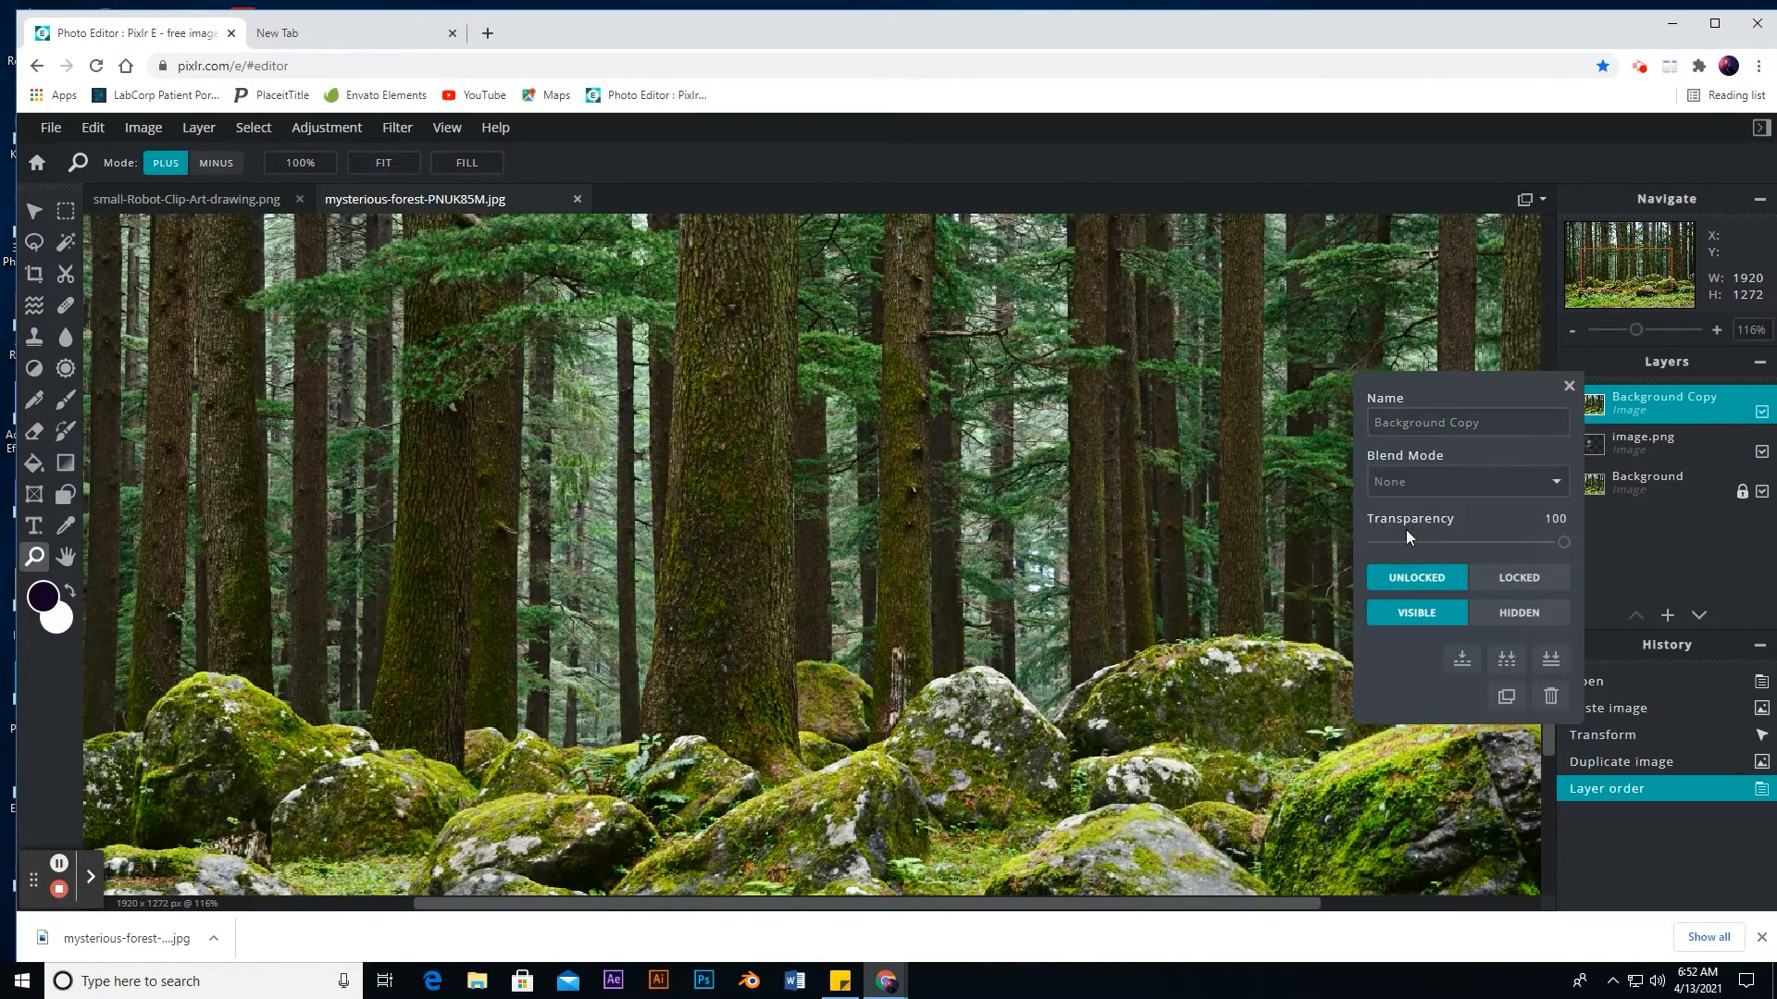
drag(1563, 544, 1465, 544)
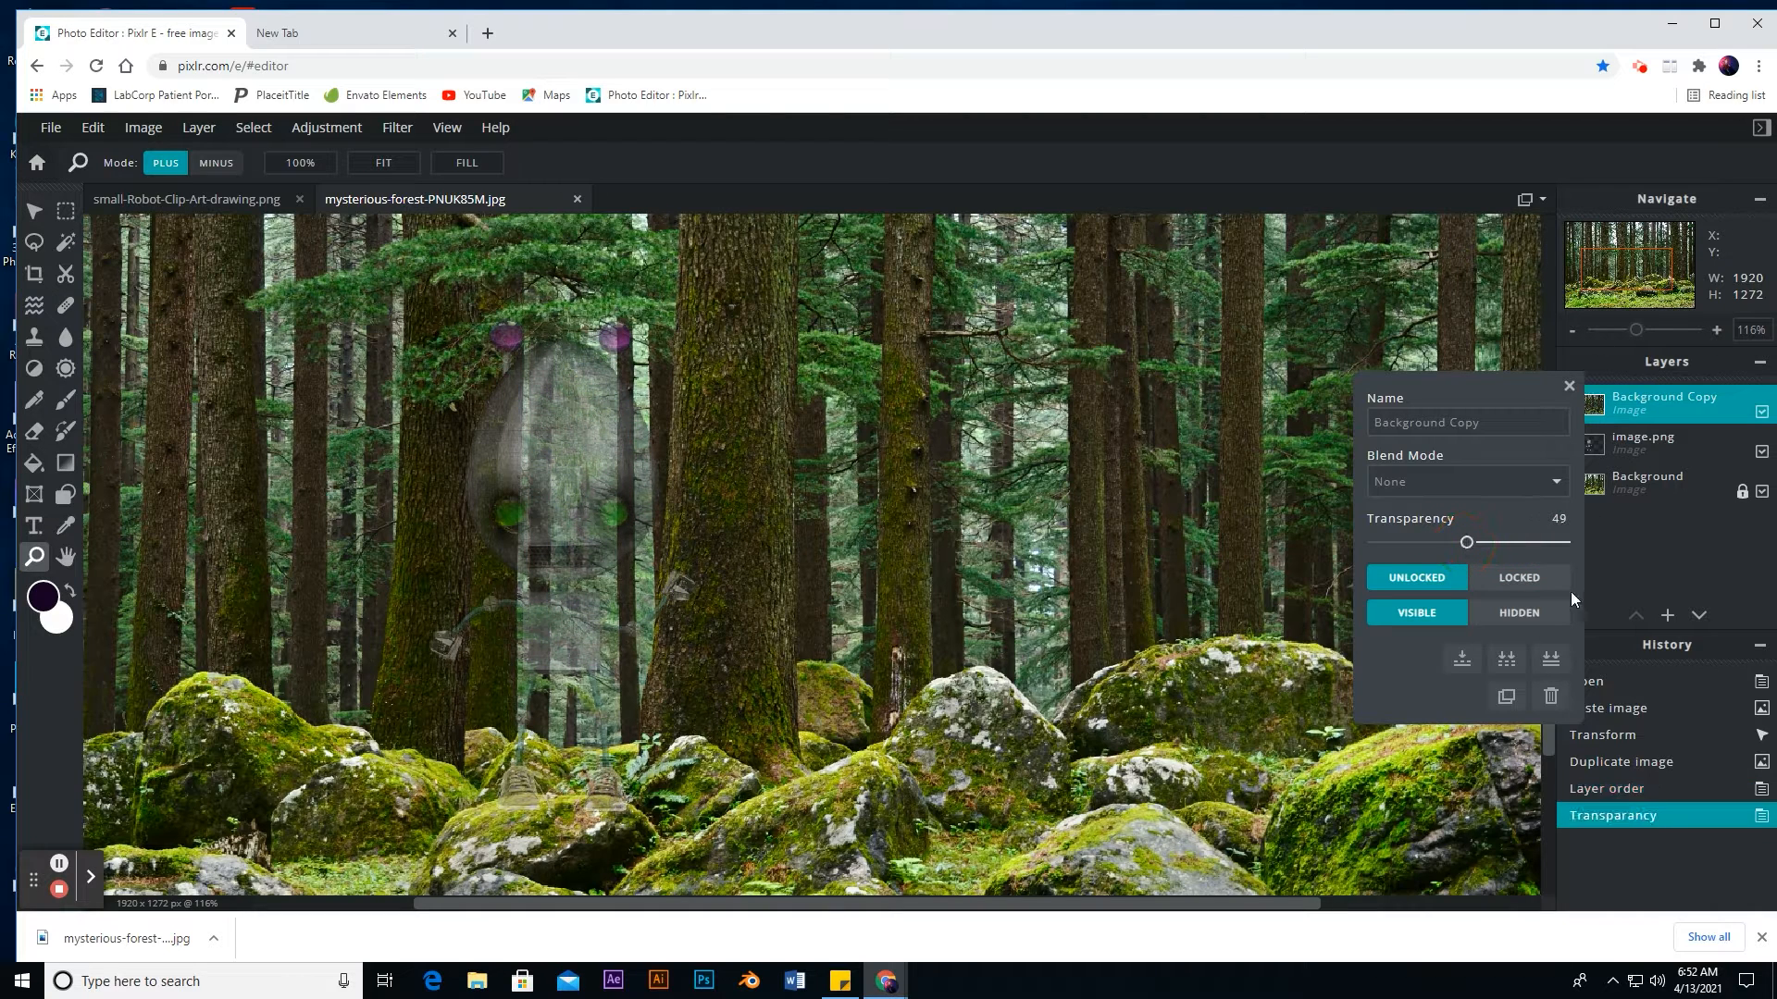
click(1568, 388)
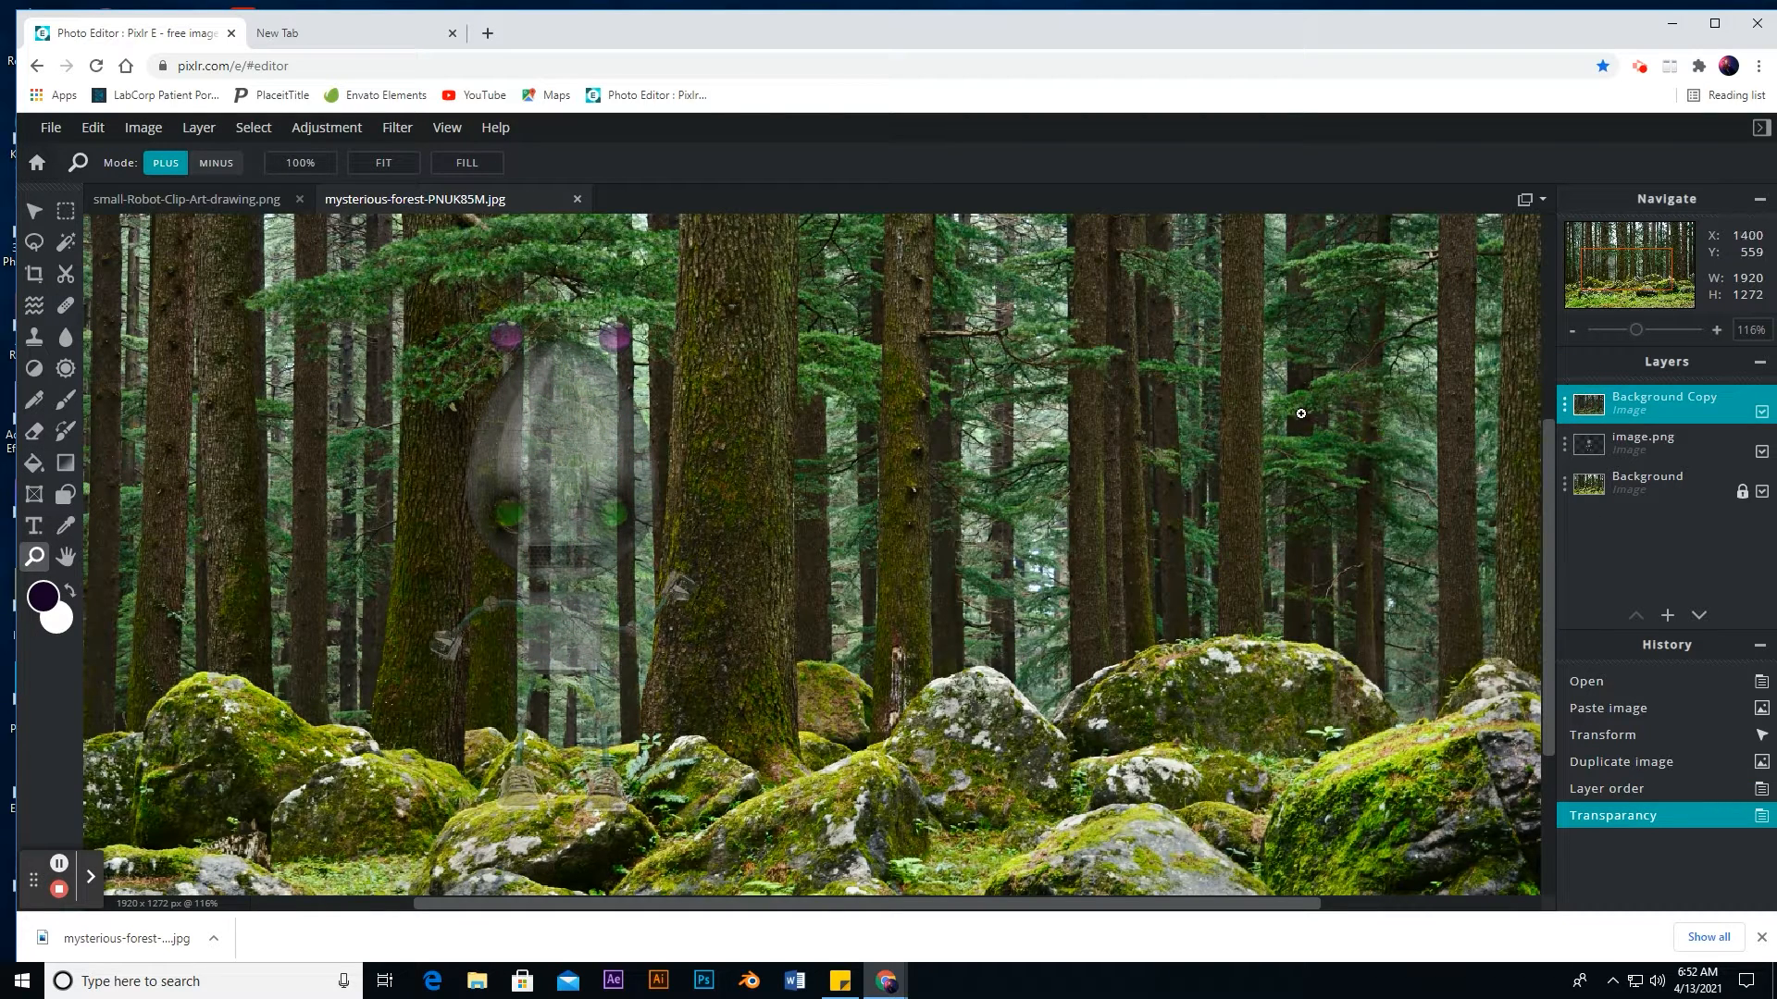
Step: Erase the Background Copy over the robot's head, body, arms and legs with a 70 px soft brush
click(35, 431)
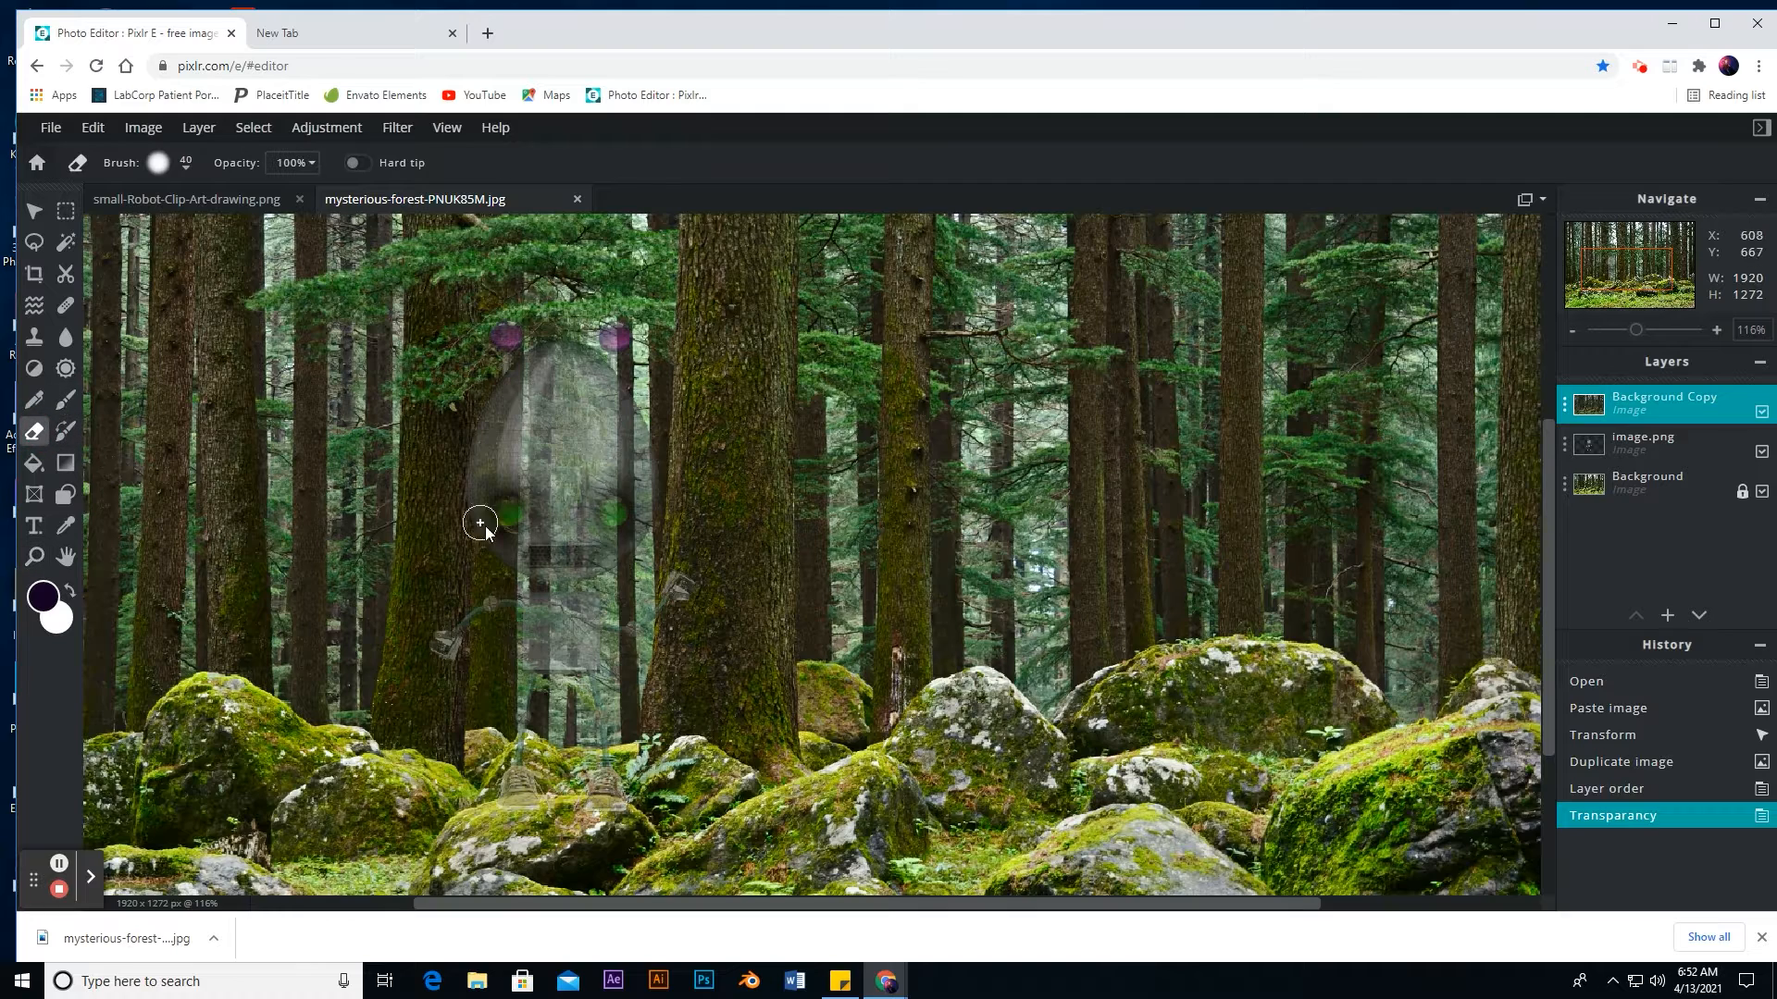
mouse_move(550, 344)
mouse_down()
mouse_move(588, 428)
mouse_move(635, 446)
mouse_move(620, 564)
mouse_move(541, 645)
mouse_move(508, 503)
mouse_move(610, 370)
mouse_move(632, 444)
mouse_move(621, 604)
mouse_move(581, 685)
mouse_up()
click(601, 720)
click(599, 718)
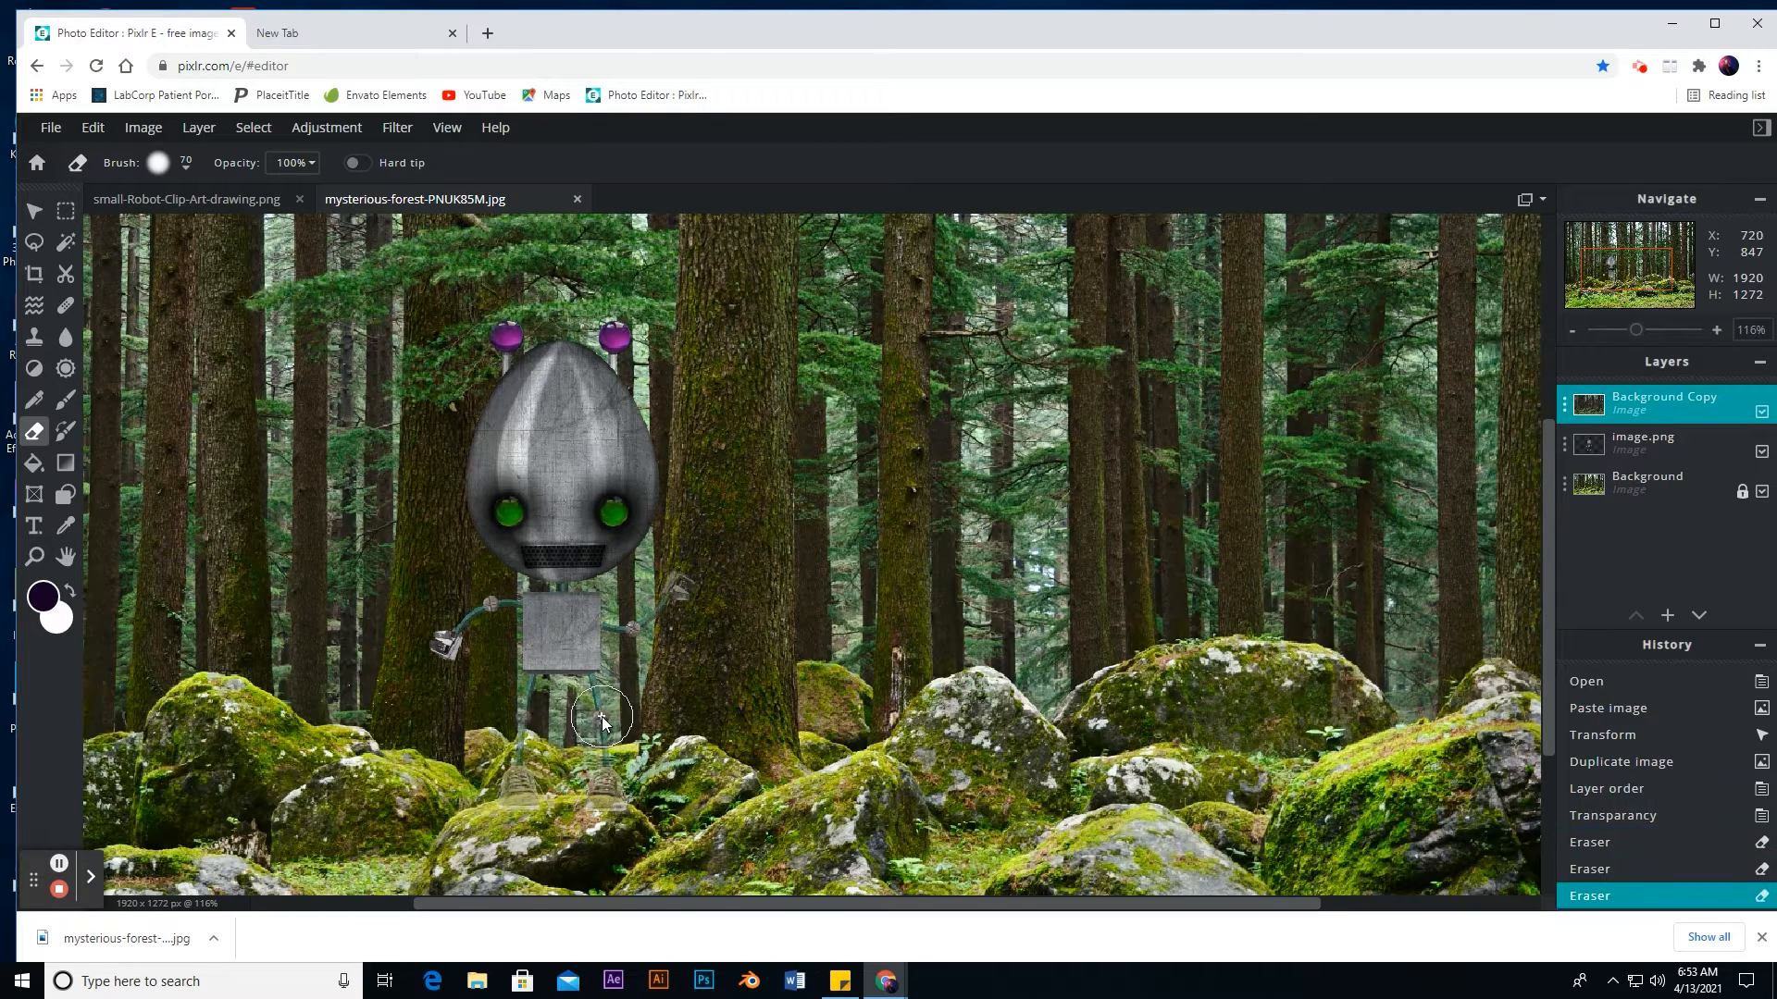
click(600, 717)
click(527, 700)
click(528, 713)
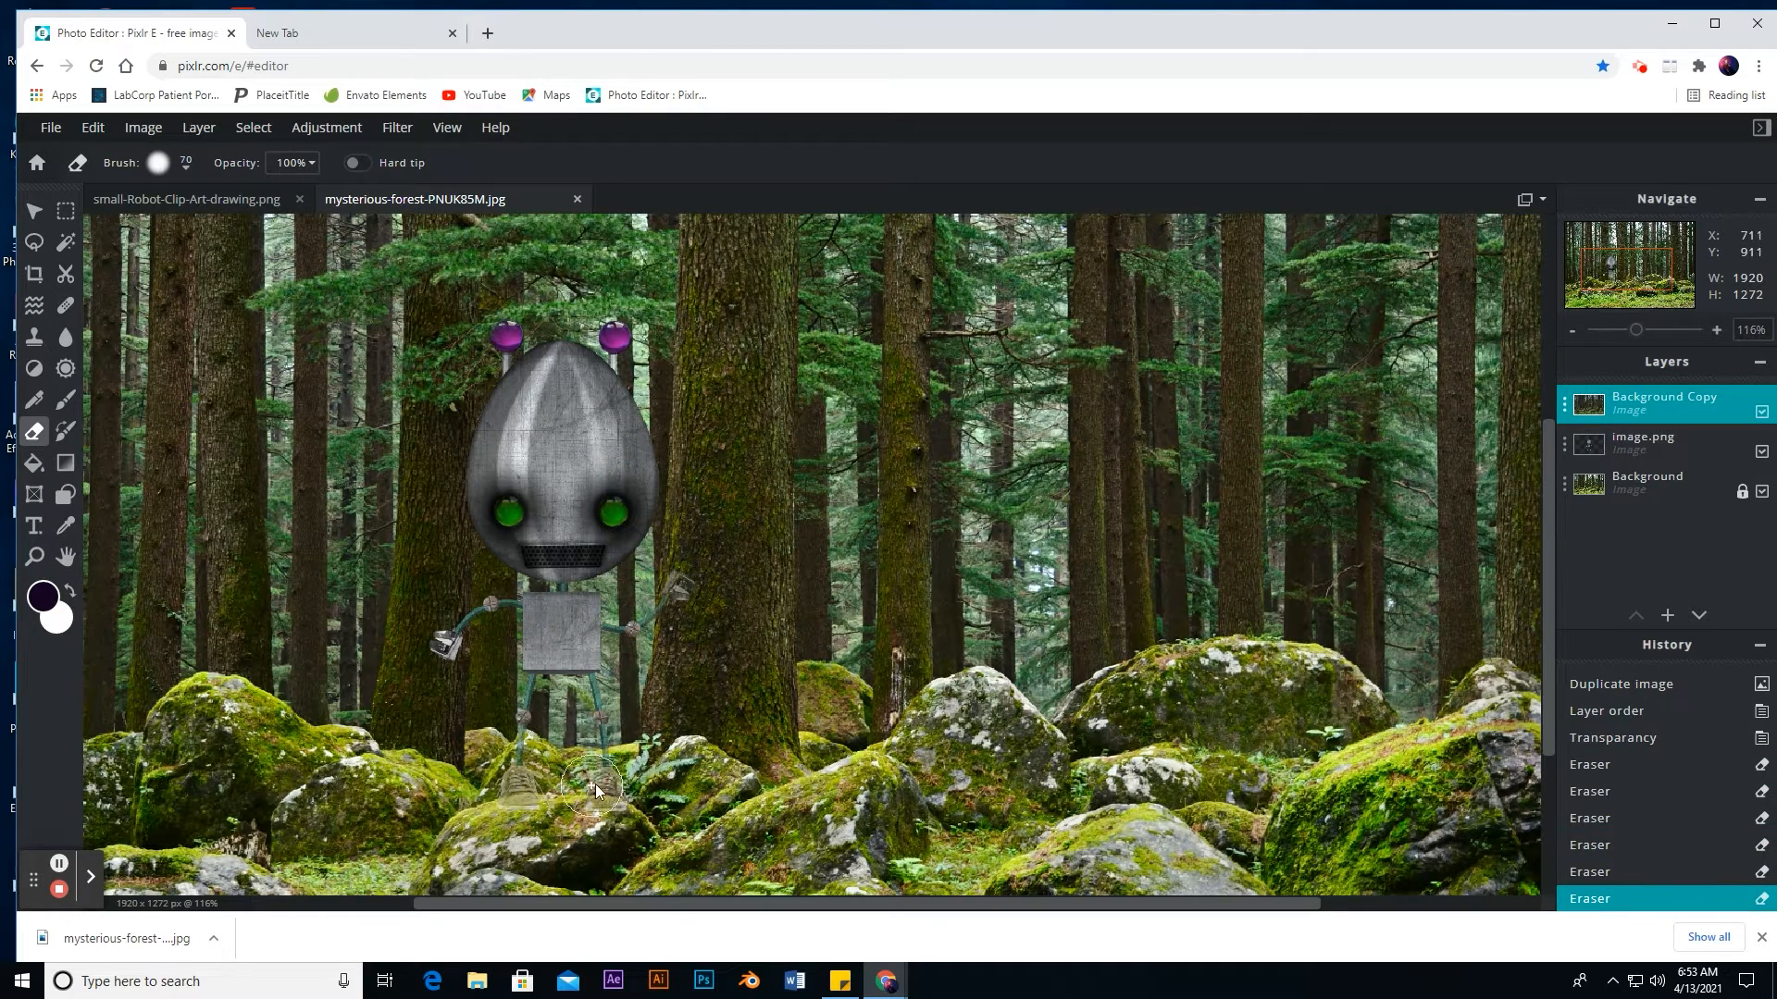
click(620, 609)
click(626, 606)
Step: Restore the Background Copy layer's transparency to 100 and set the eraser brush to 41 px with 0% softness
click(1564, 404)
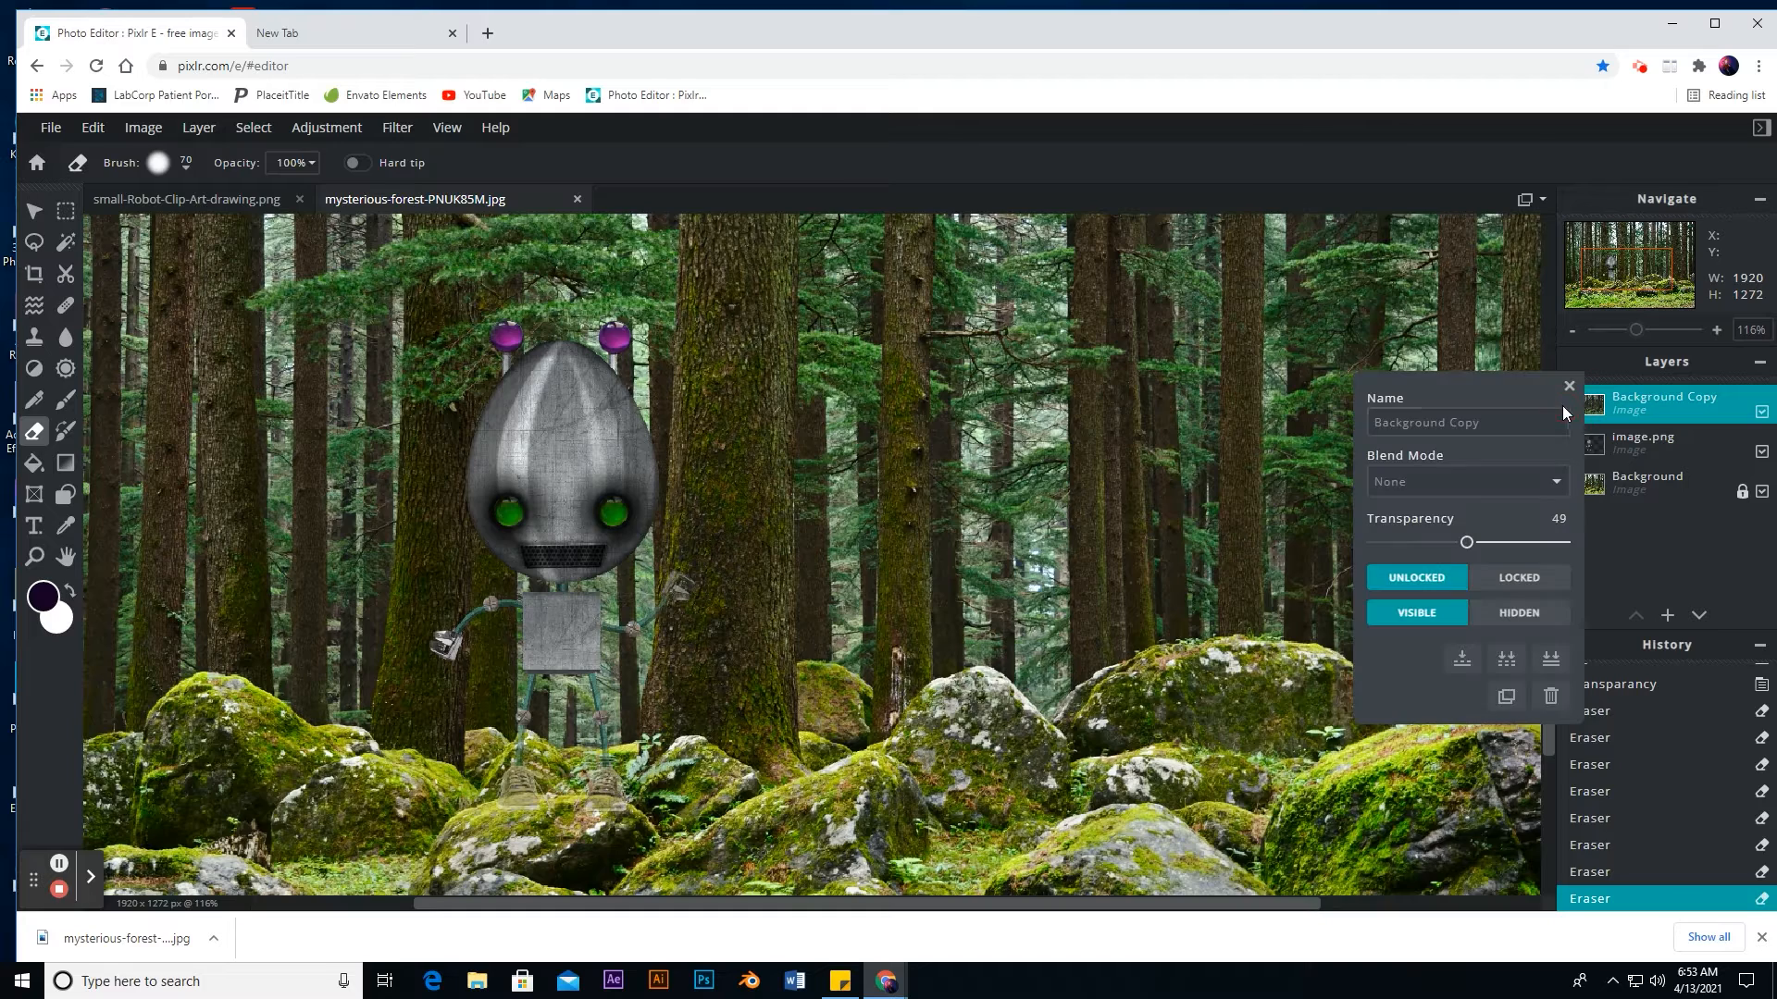
drag(1467, 544, 1608, 551)
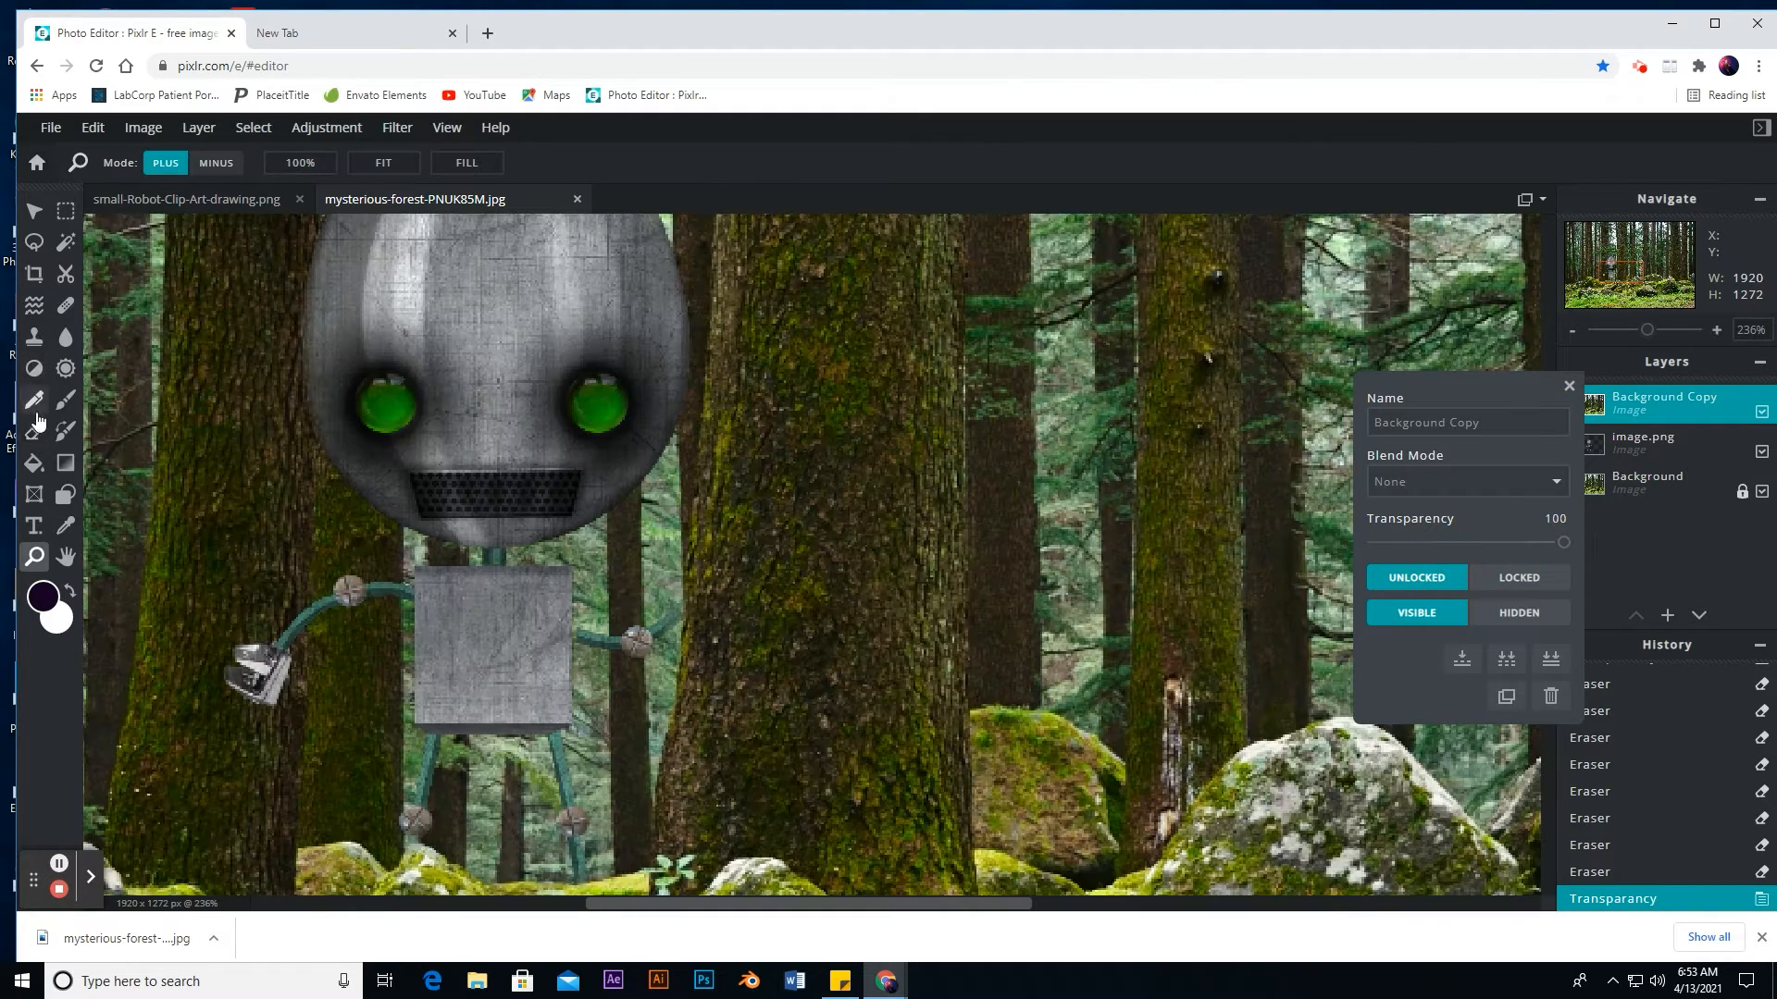
click(53, 435)
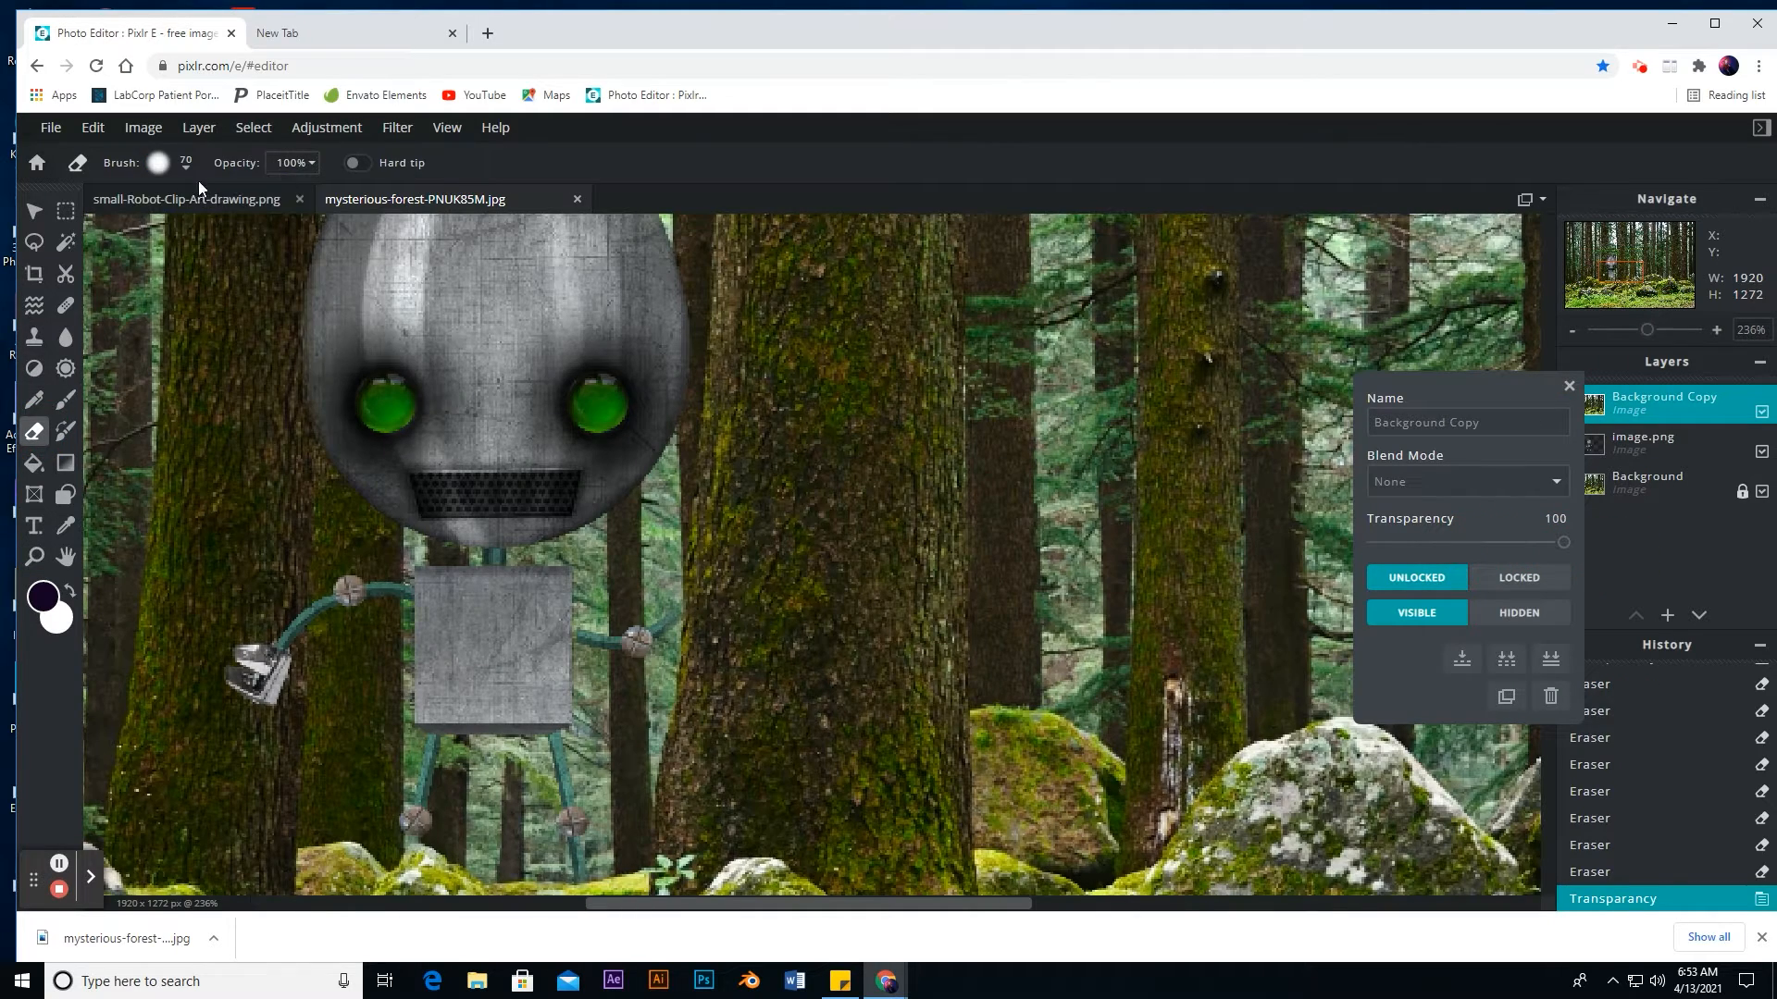
click(186, 165)
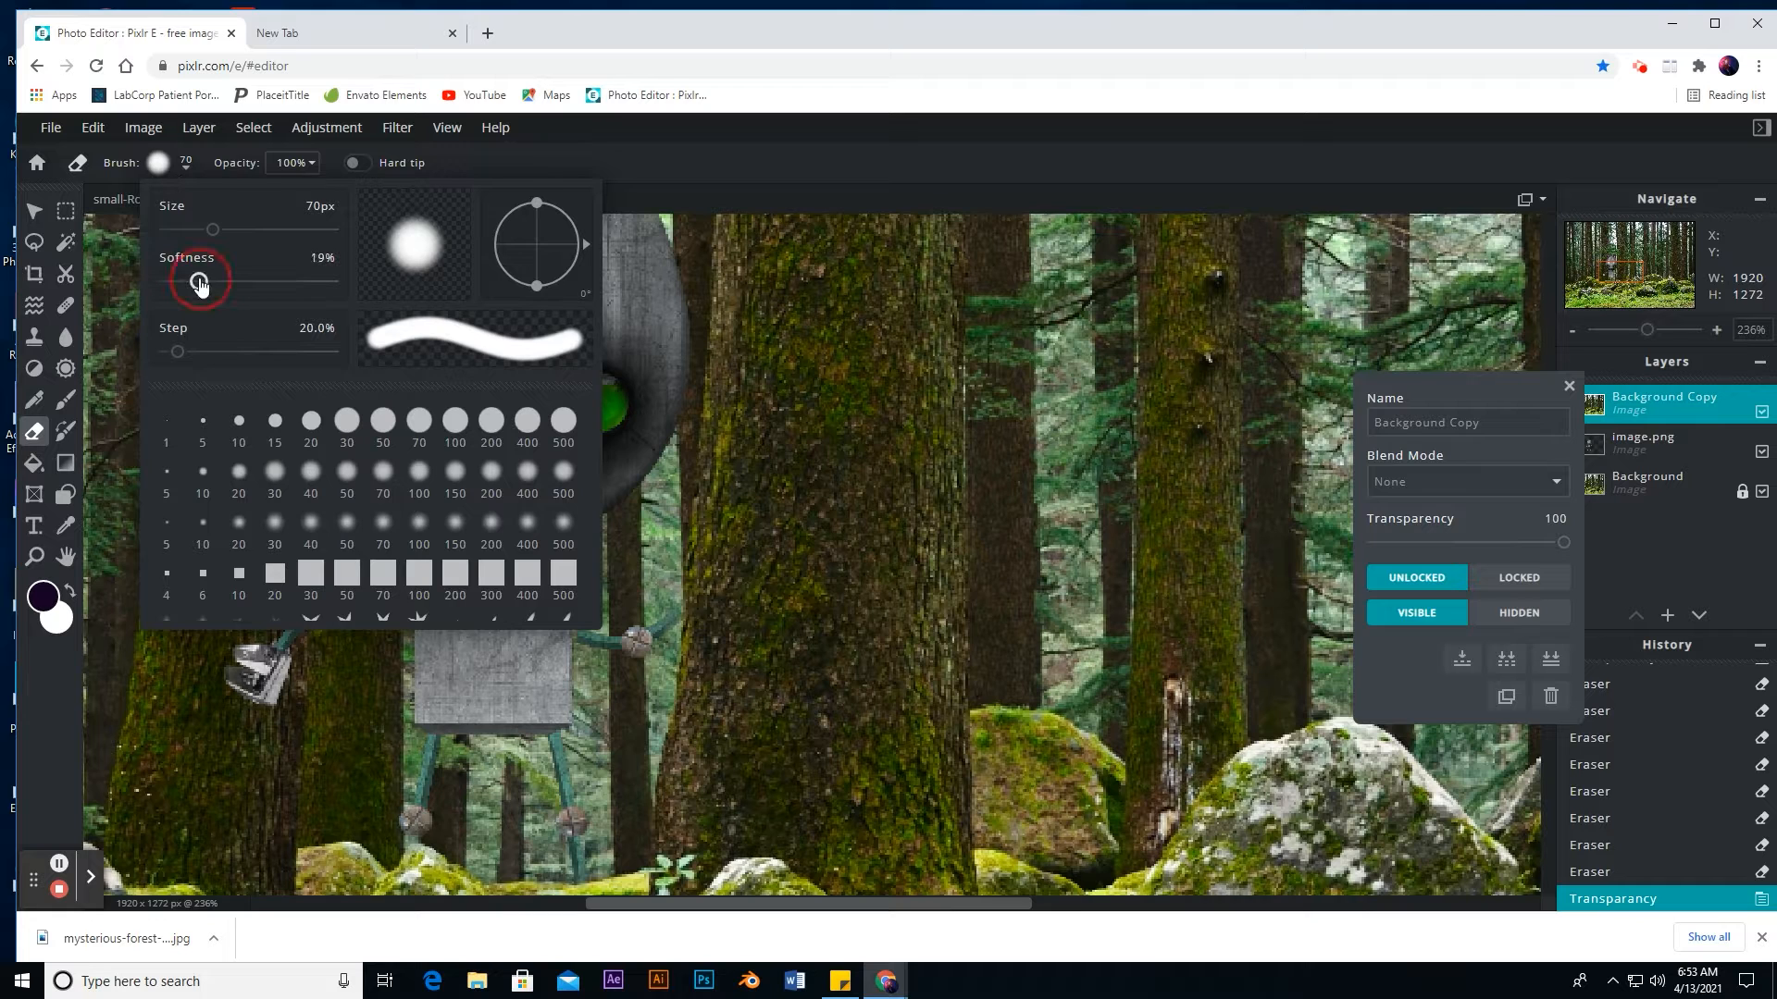
mouse_move(199, 285)
mouse_down()
mouse_move(262, 283)
mouse_move(137, 287)
mouse_up()
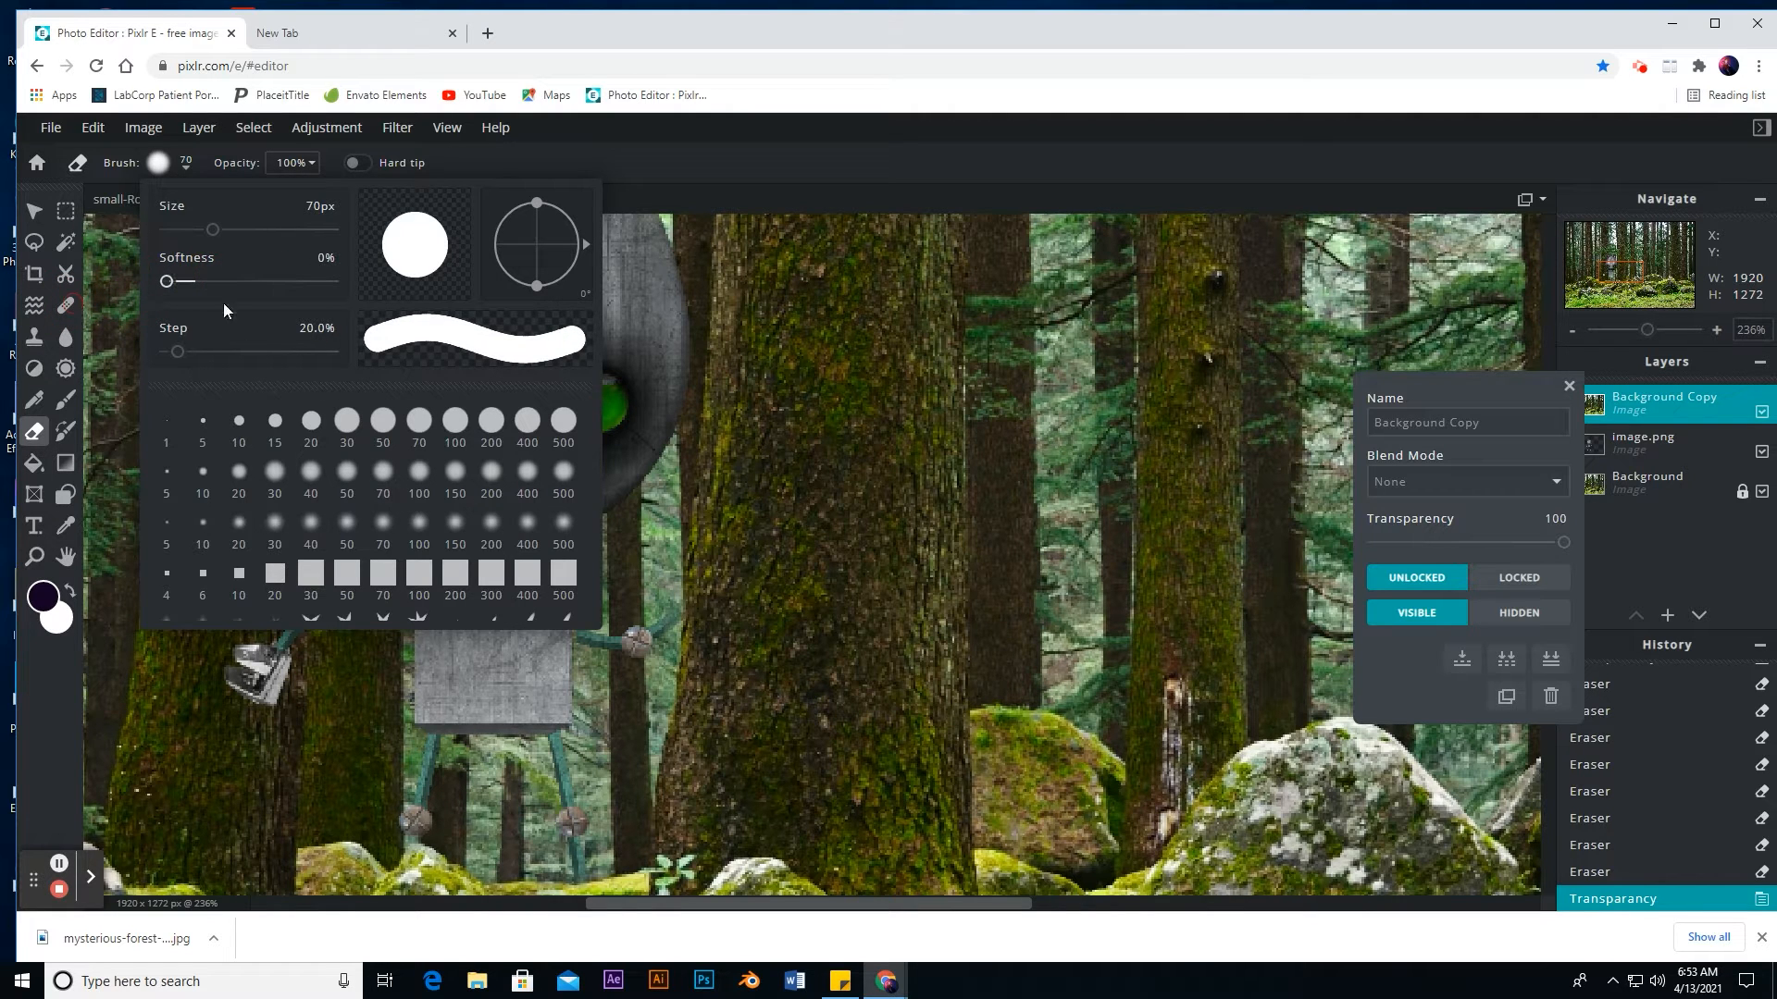
drag(208, 233, 192, 230)
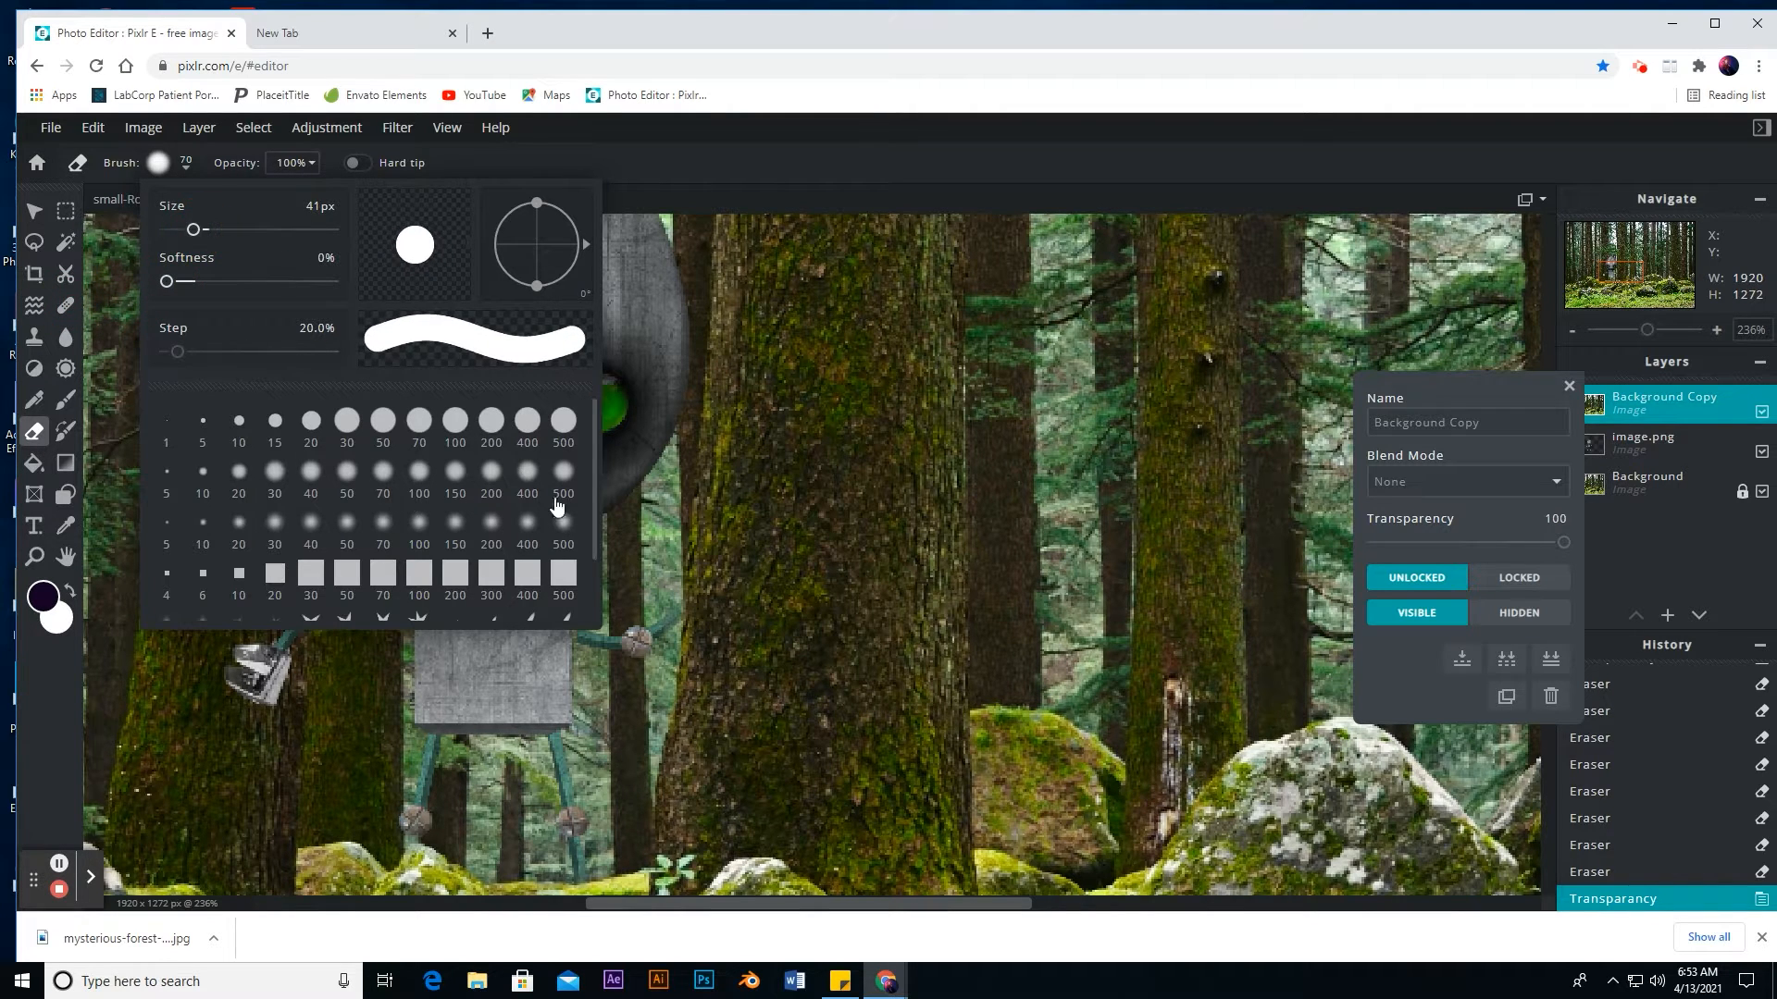
click(657, 592)
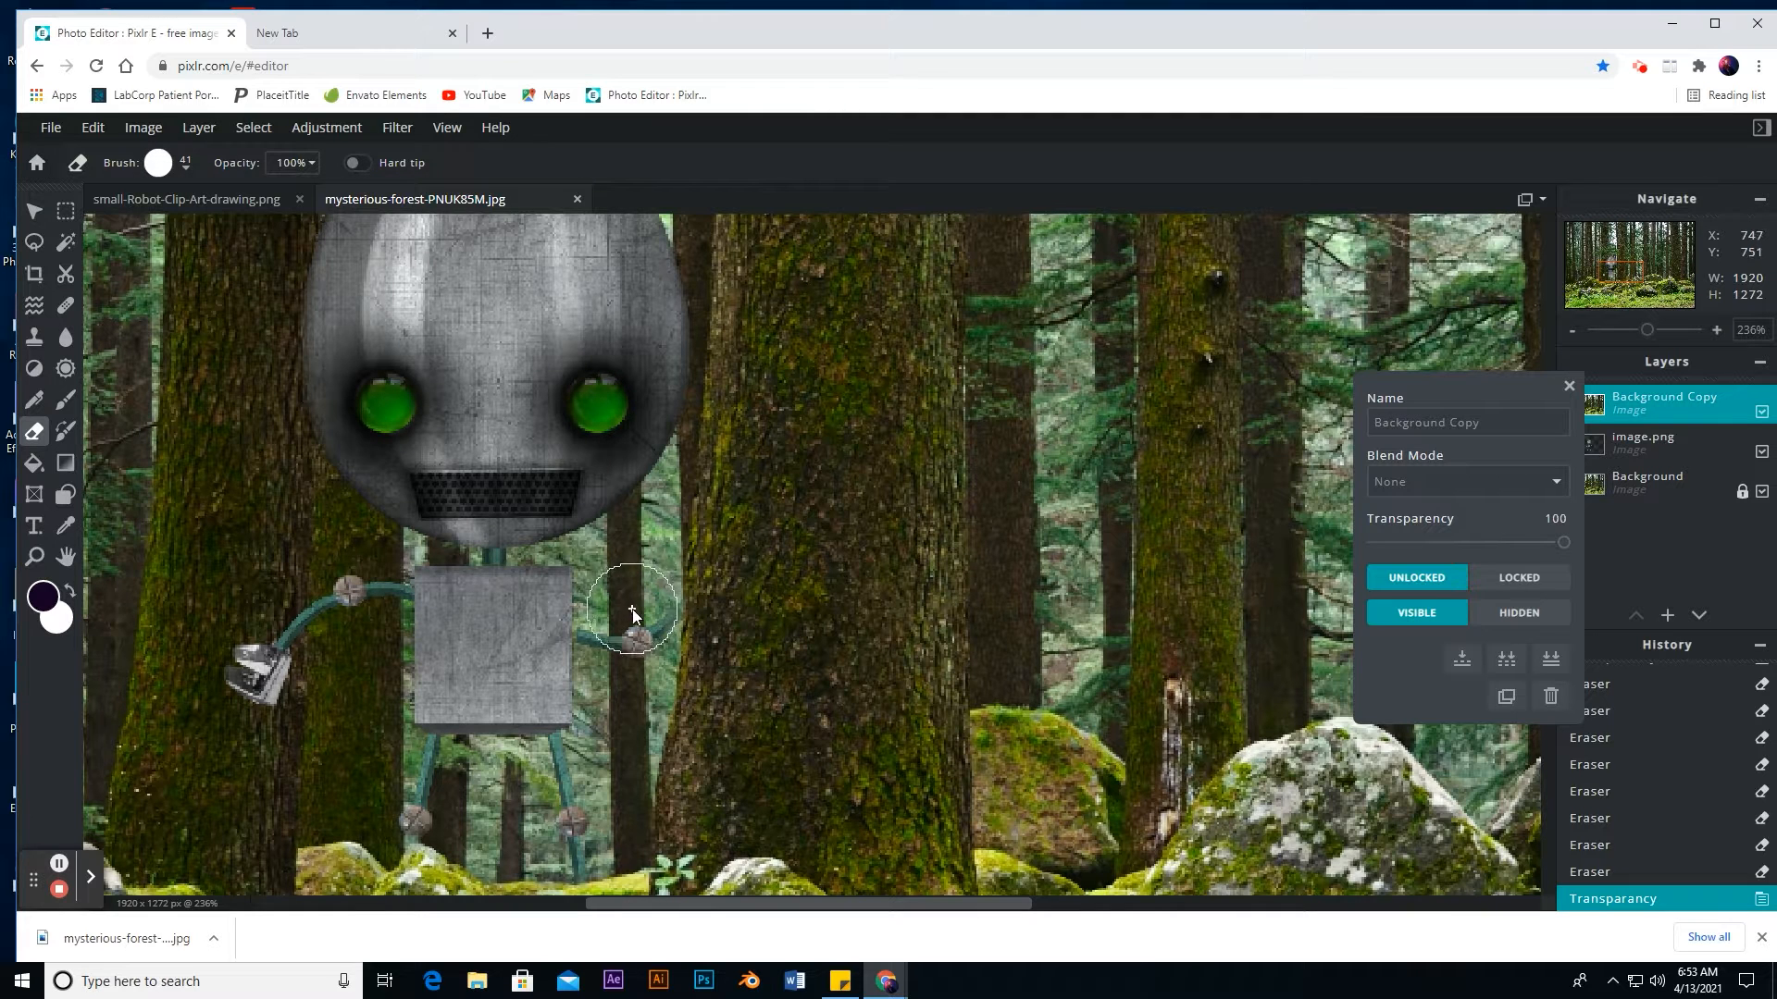
Step: Erase the Background Copy over the robot's arms and legs, keeping the large trunk and rocks in front
click(636, 612)
click(400, 802)
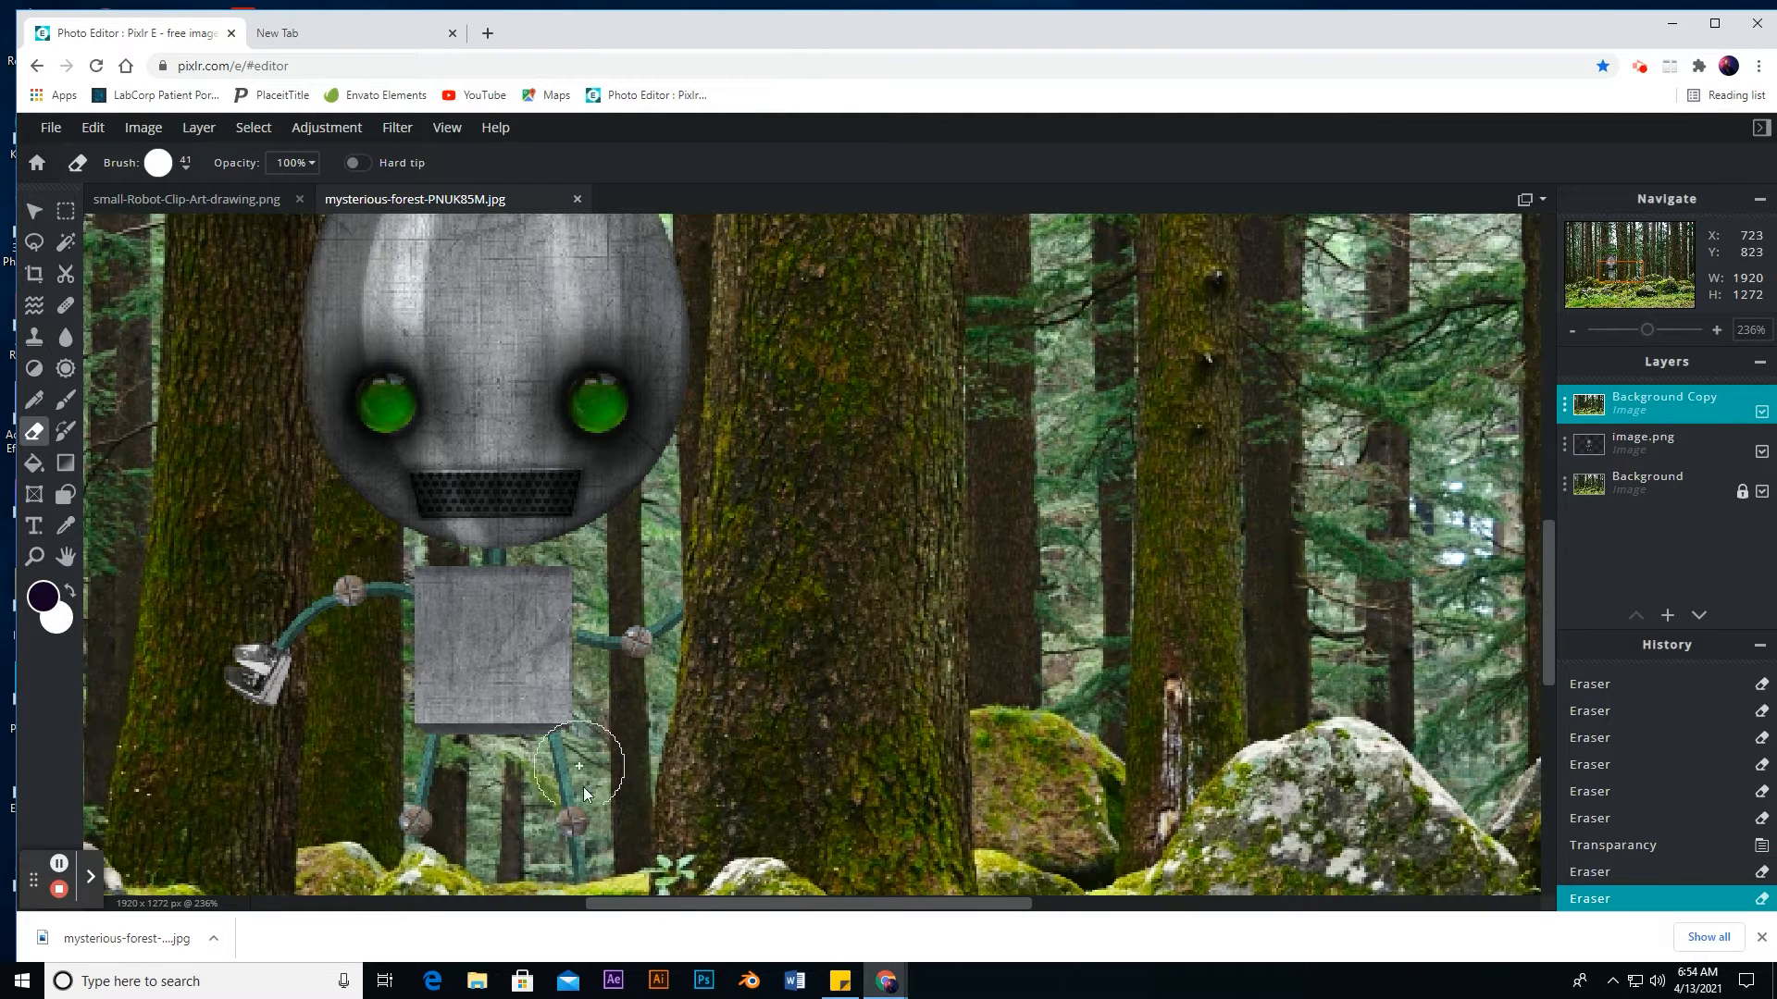
click(566, 815)
click(304, 627)
scroll(527, 685, down, 5)
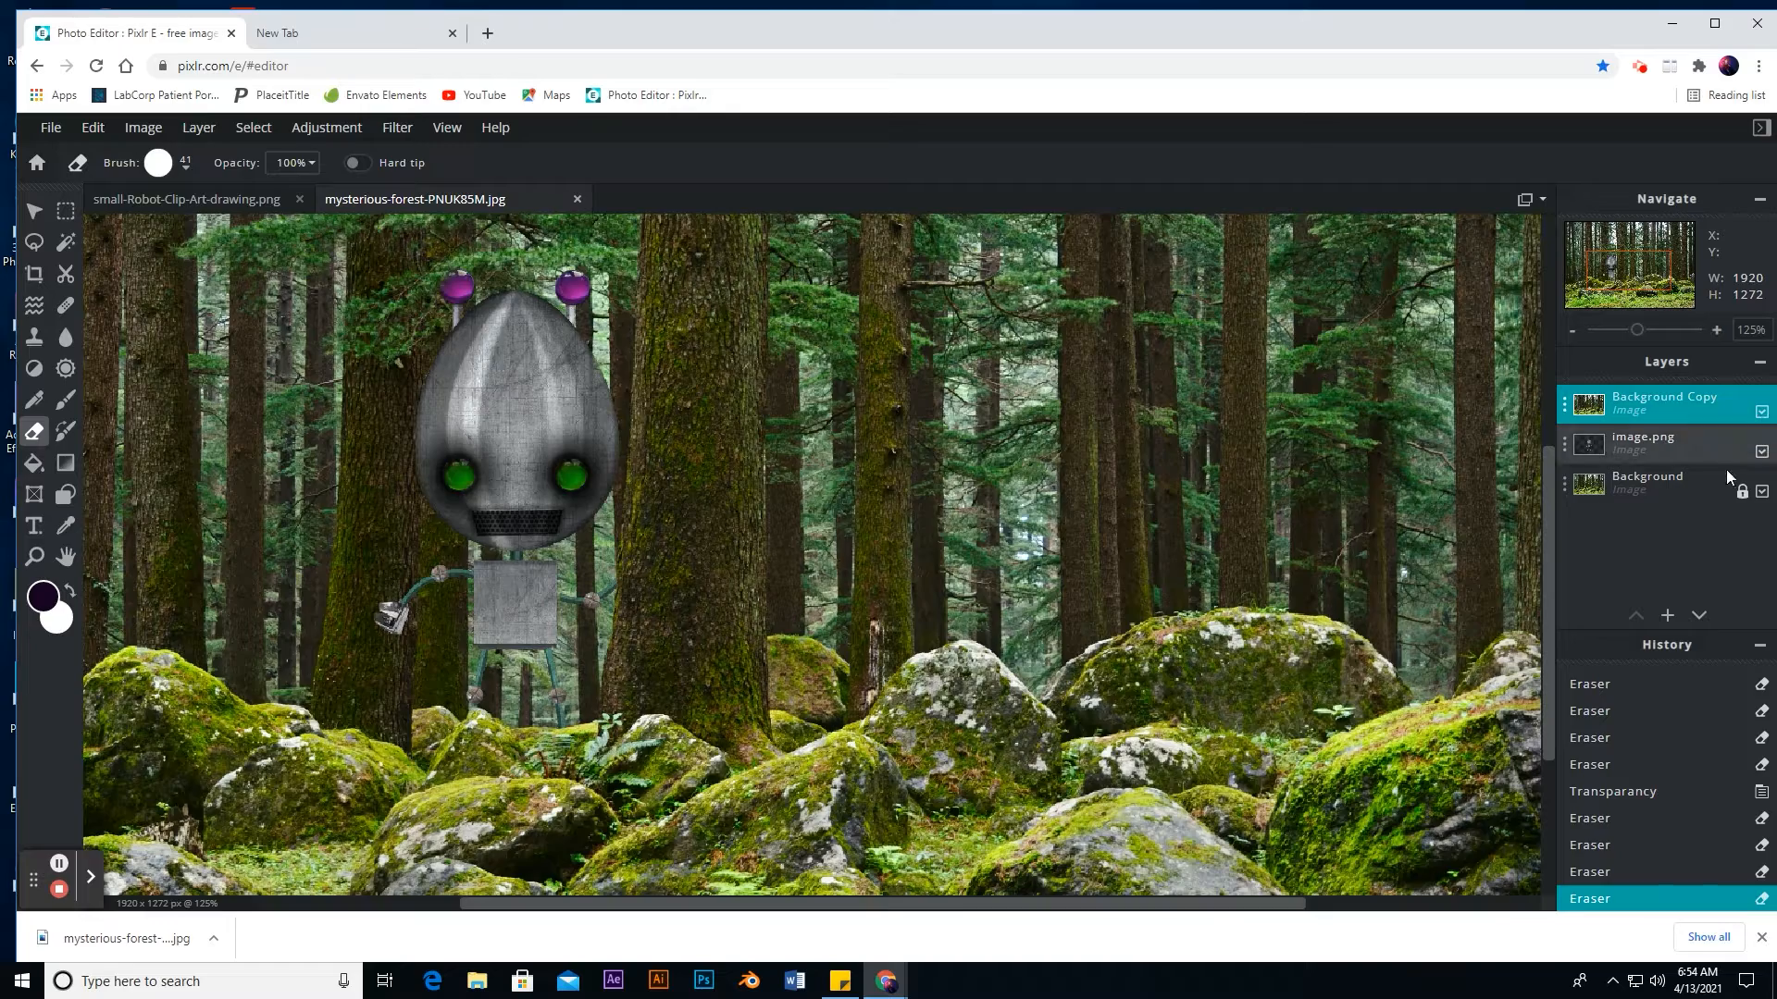
Step: Hide the original Background layer and erase more of the Background Copy around the robot's edges
click(1762, 492)
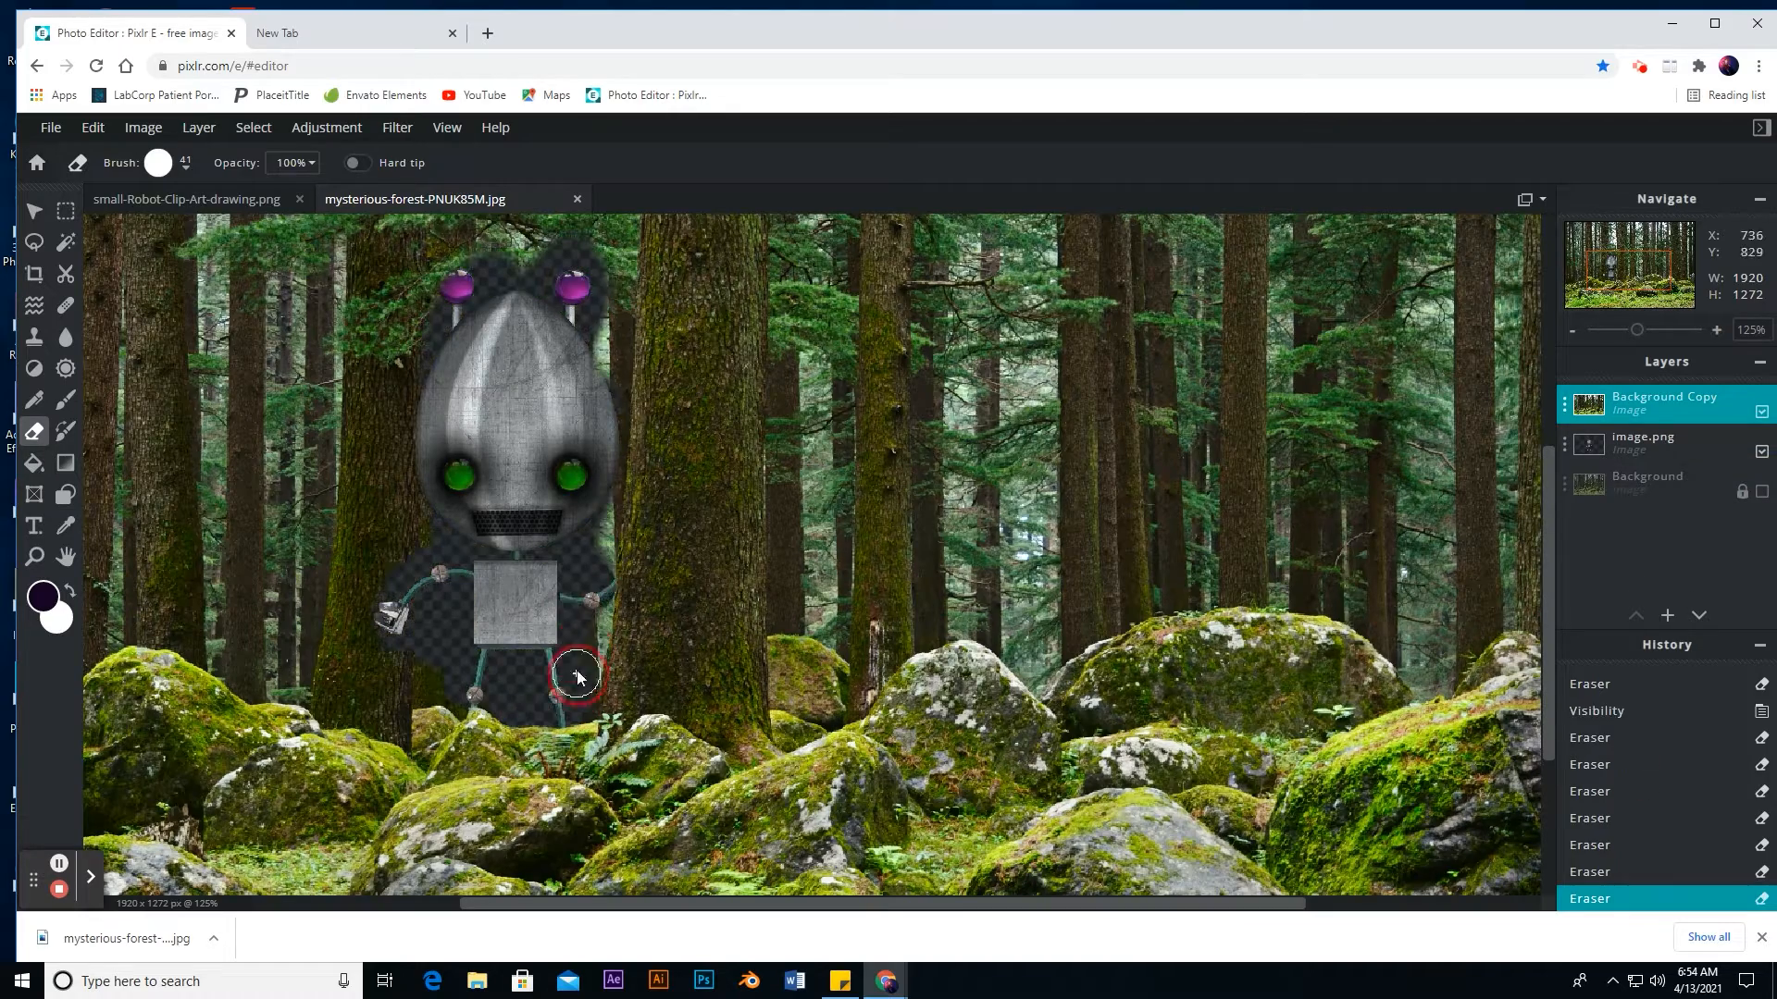
drag(575, 673, 590, 592)
scroll(539, 622, down, 1)
scroll(539, 622, down, 2)
drag(606, 357, 680, 268)
Step: Erase the forest remaining beside the robot's clamp hand and above the rocks, using a smaller brush for the fine edges
click(34, 556)
scroll(740, 713, up, 5)
click(34, 431)
drag(378, 518, 421, 319)
mouse_move(463, 627)
mouse_down()
mouse_move(443, 714)
mouse_move(357, 693)
mouse_up()
drag(398, 370, 421, 265)
key(bracketleft)
key(bracketleft)
key(bracketleft)
drag(425, 751, 446, 773)
mouse_move(300, 703)
mouse_down()
mouse_move(286, 685)
mouse_move(315, 518)
mouse_up()
Step: Outline the tree trunk remnant beside the robot's clamp hand with the polygonal lasso and clear it from Background Copy
click(34, 246)
click(279, 685)
click(320, 383)
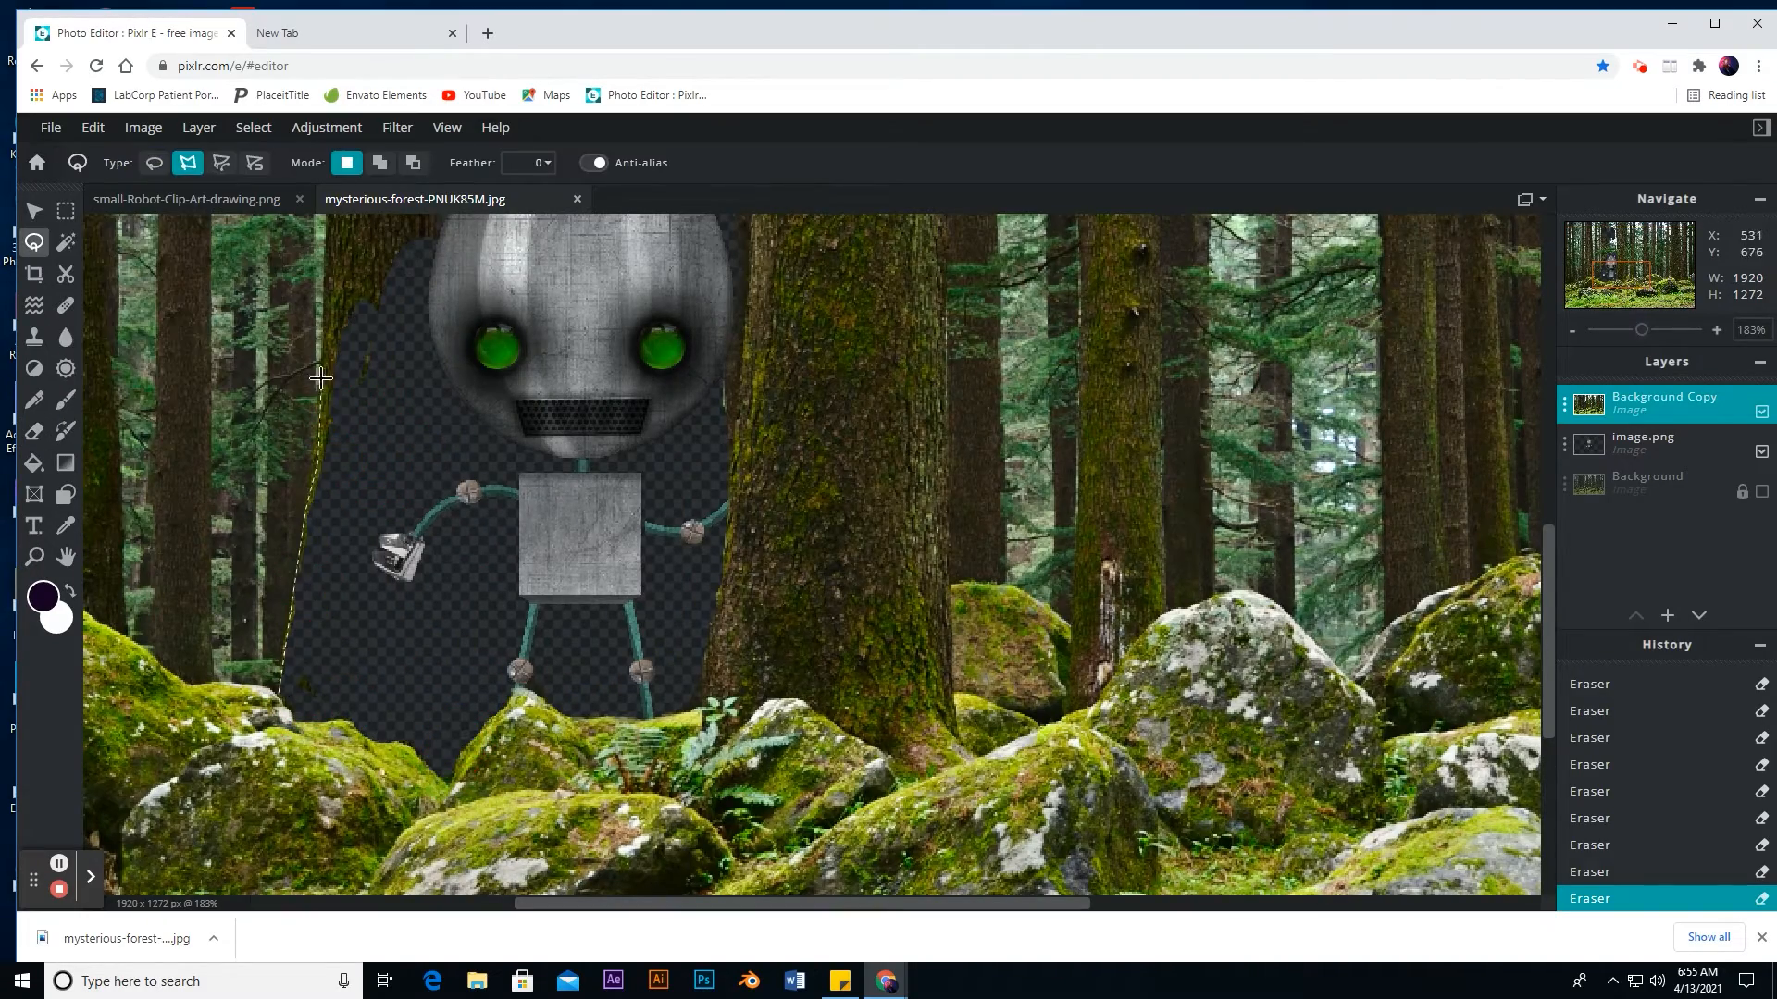
click(373, 231)
click(326, 715)
key(Delete)
Step: Lasso the narrow forest strip between the robot's head and the large trunk and clear it from Background Copy
scroll(864, 425, down, 2)
click(794, 219)
click(823, 219)
click(777, 399)
key(Delete)
Step: Lasso the forest area above and around the robot's head, up to the large trunk's edge, and clear it
drag(777, 347, 803, 878)
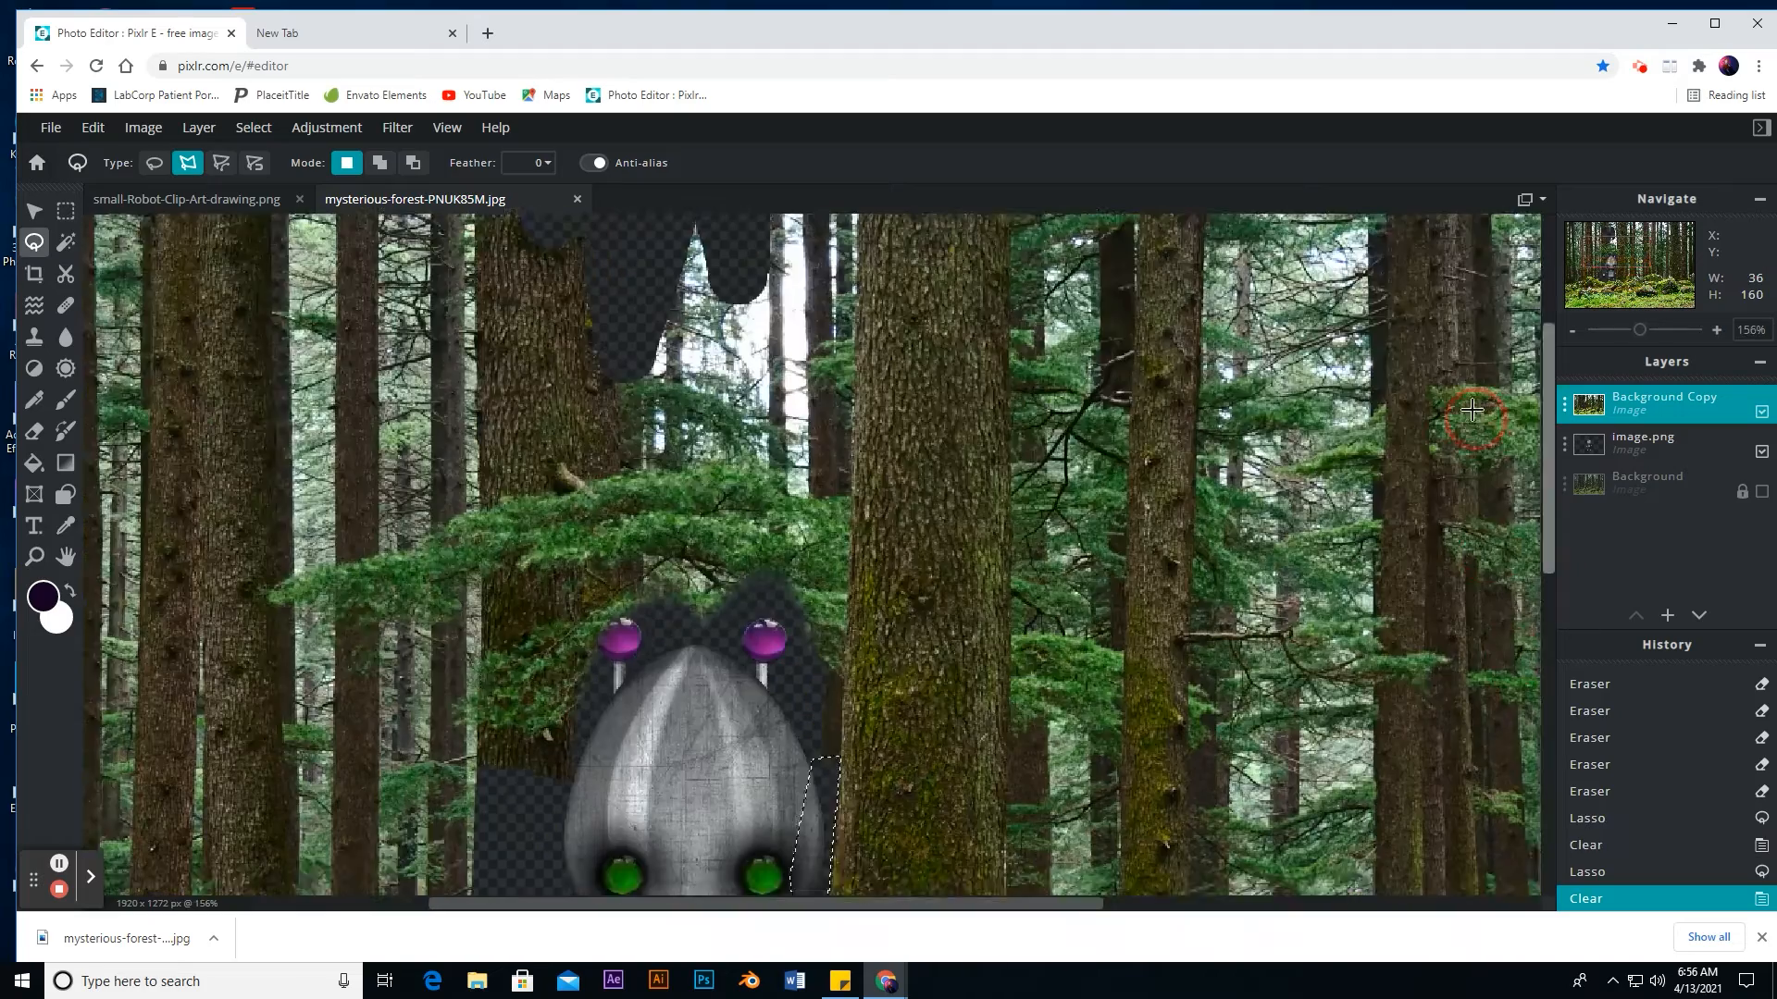
click(585, 725)
click(748, 657)
click(472, 216)
key(Delete)
scroll(748, 507, down, 6)
scroll(586, 407, up, 7)
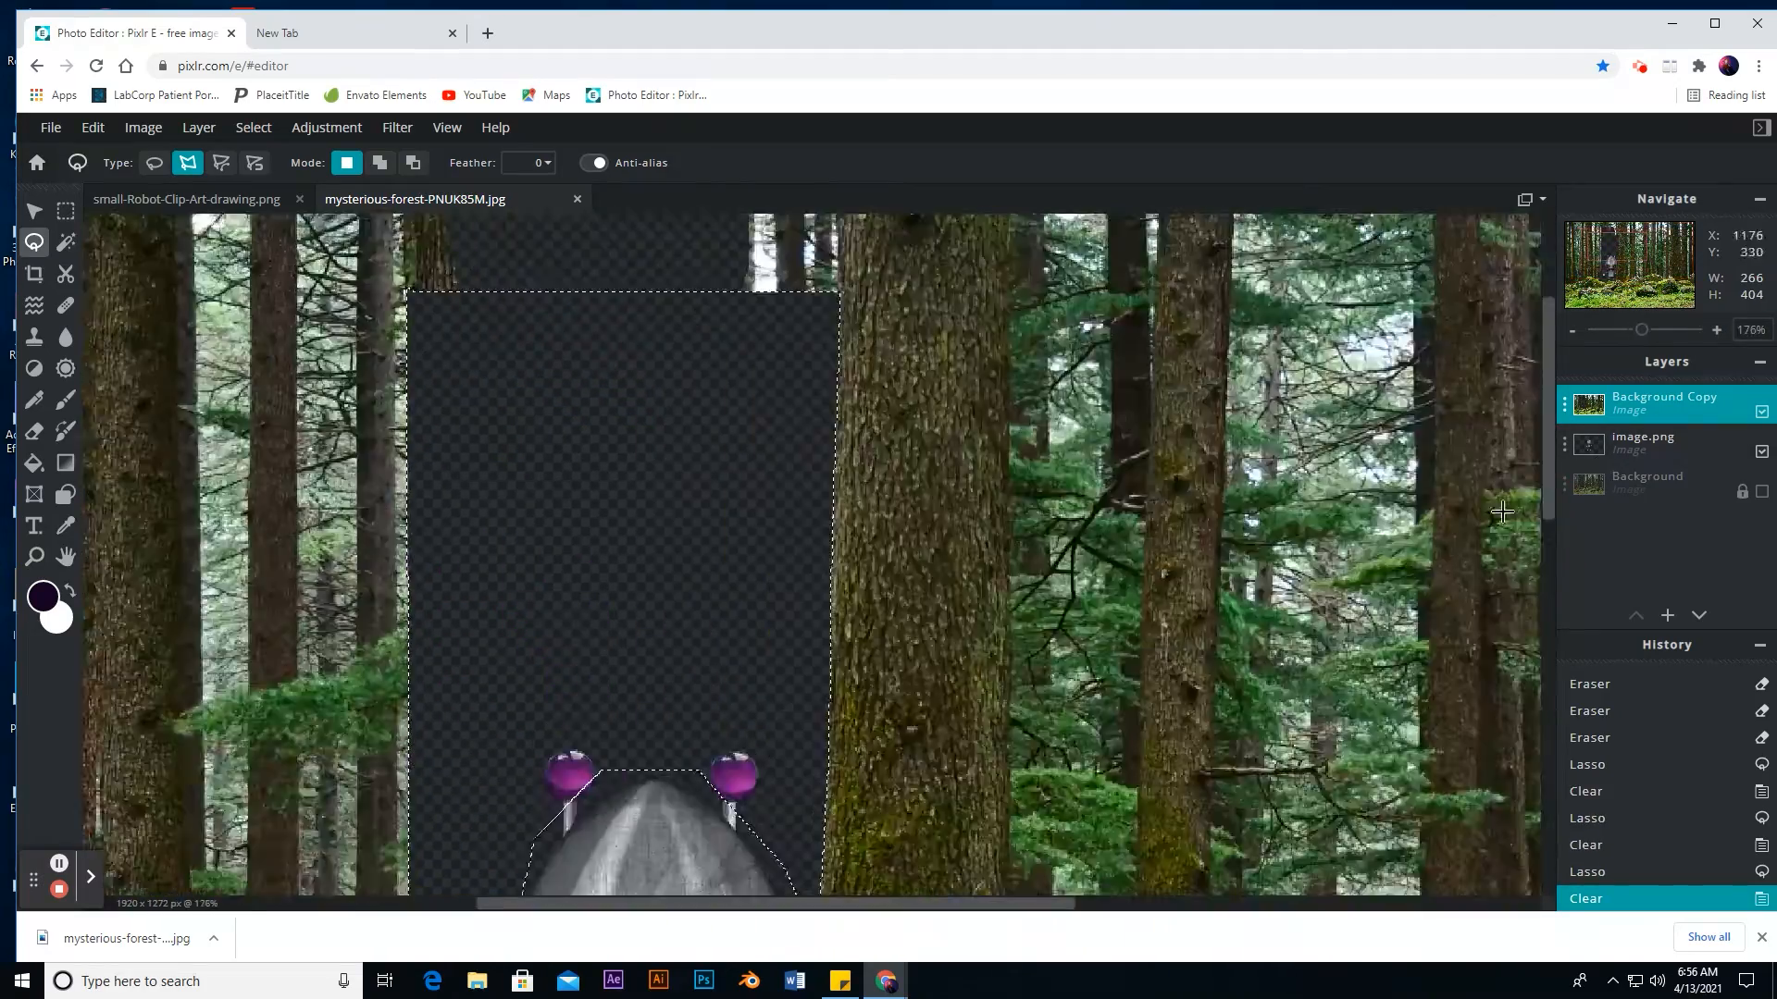
Step: Lasso the remaining forest above the cleared area, up to the photo's upper edge and the large trunk, and clear it
drag(1548, 417, 1548, 324)
click(836, 543)
click(408, 564)
click(403, 218)
key(Delete)
Step: Set the eraser to a soft brush of size 63 and deselect the cleared area above the robot
scroll(696, 370, down, 6)
mouse_move(1551, 492)
mouse_down()
mouse_move(1576, 520)
mouse_move(1575, 659)
mouse_up()
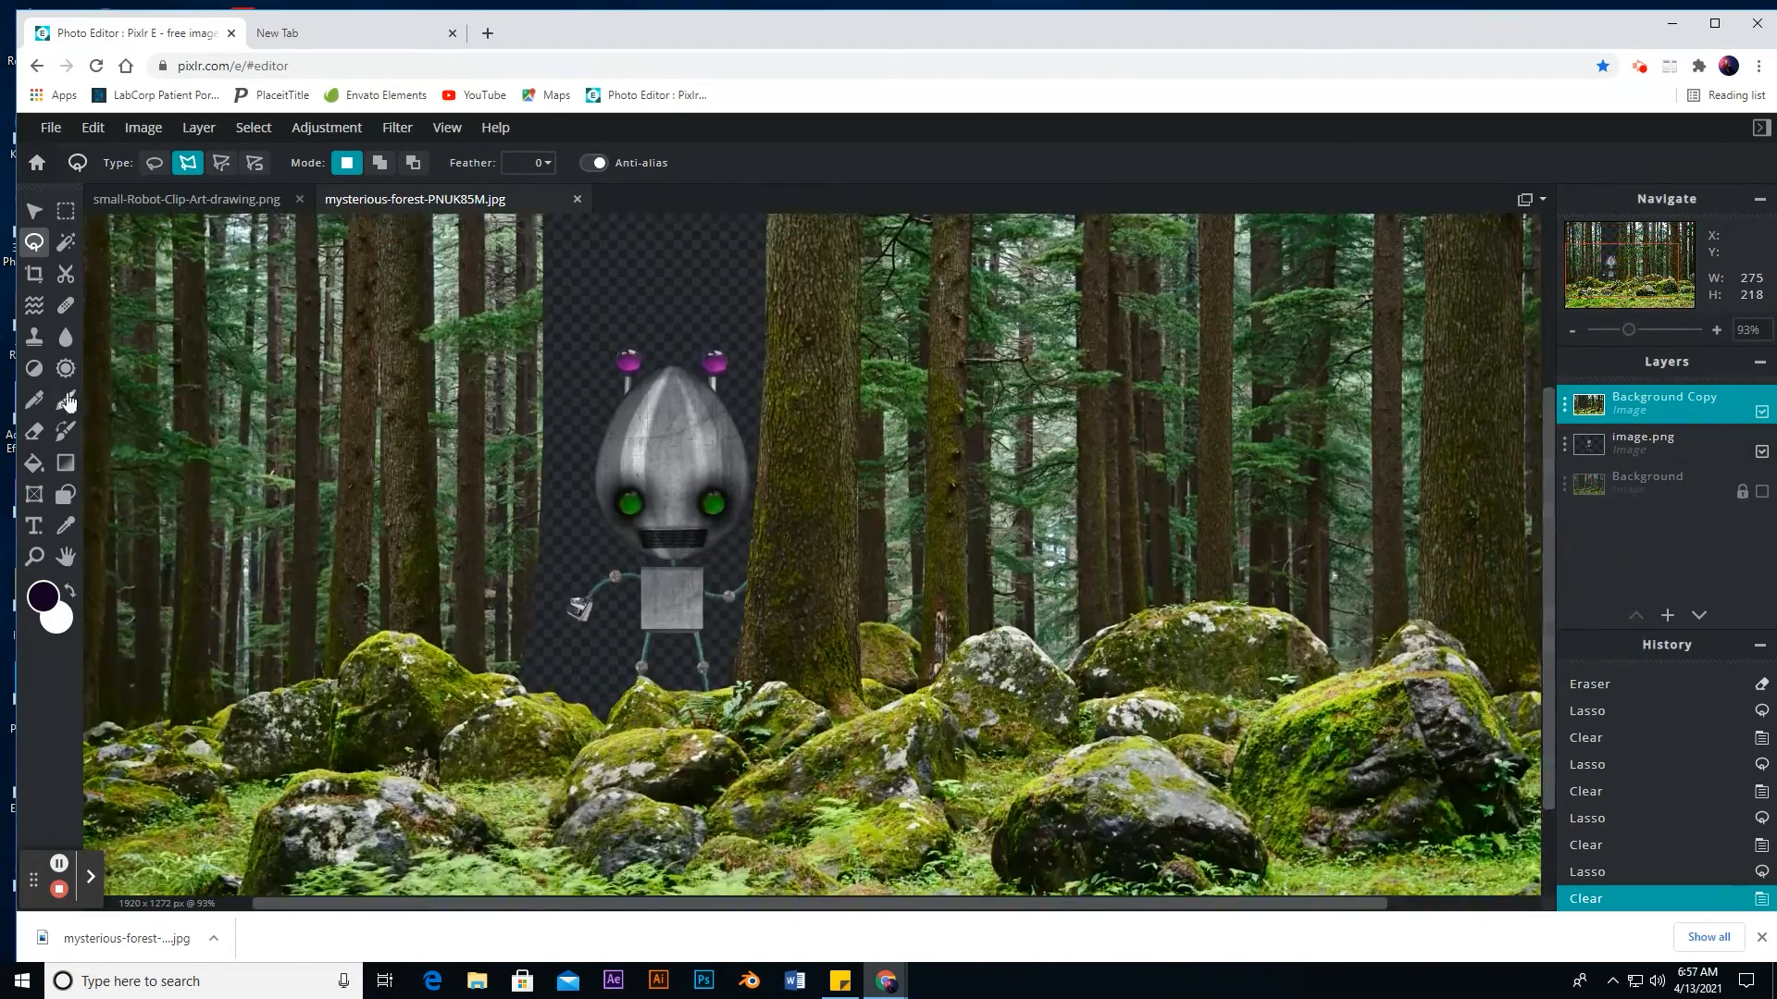
click(34, 431)
click(185, 164)
drag(167, 283, 281, 283)
drag(169, 231, 180, 233)
click(496, 339)
key(ctrl+d)
drag(1548, 518, 1548, 451)
scroll(635, 397, down, 5)
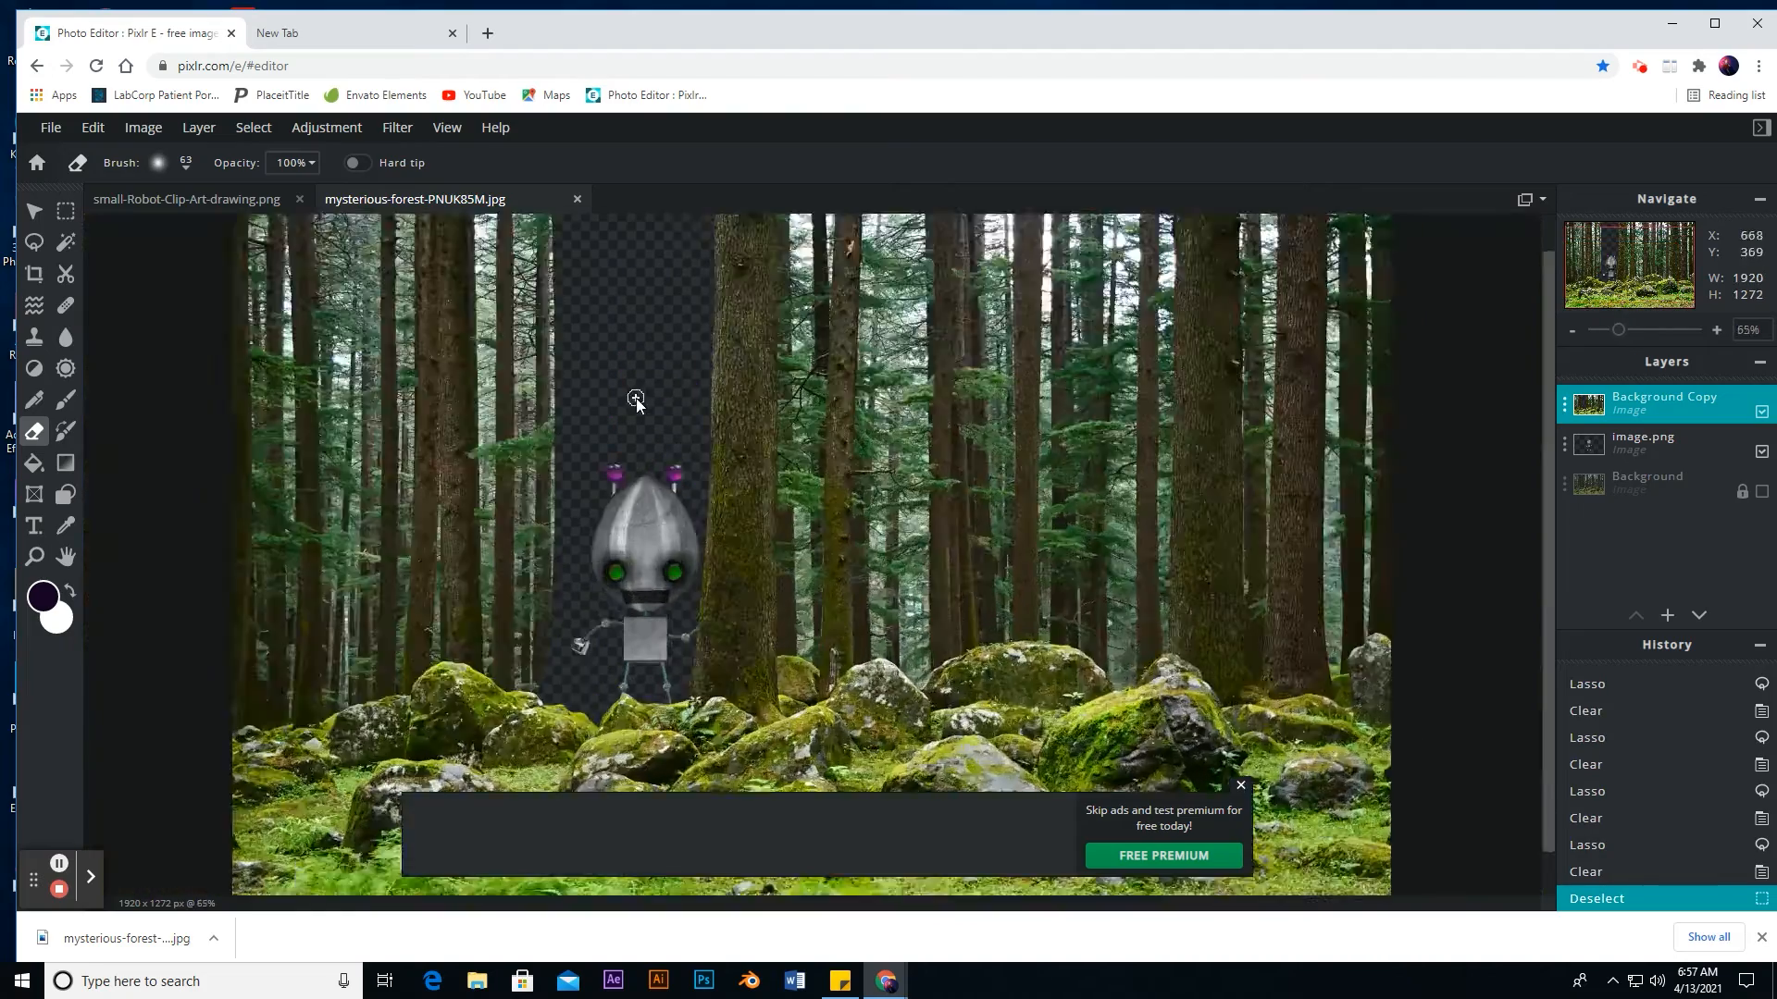
Step: Lasso the branch beside the cleared area with a feather of 48, clear it, deselect, and briefly show the Background layer
scroll(703, 296, up, 5)
click(34, 242)
click(547, 163)
drag(374, 196, 460, 195)
click(188, 163)
click(359, 473)
key(Delete)
key(Delete)
key(ctrl+d)
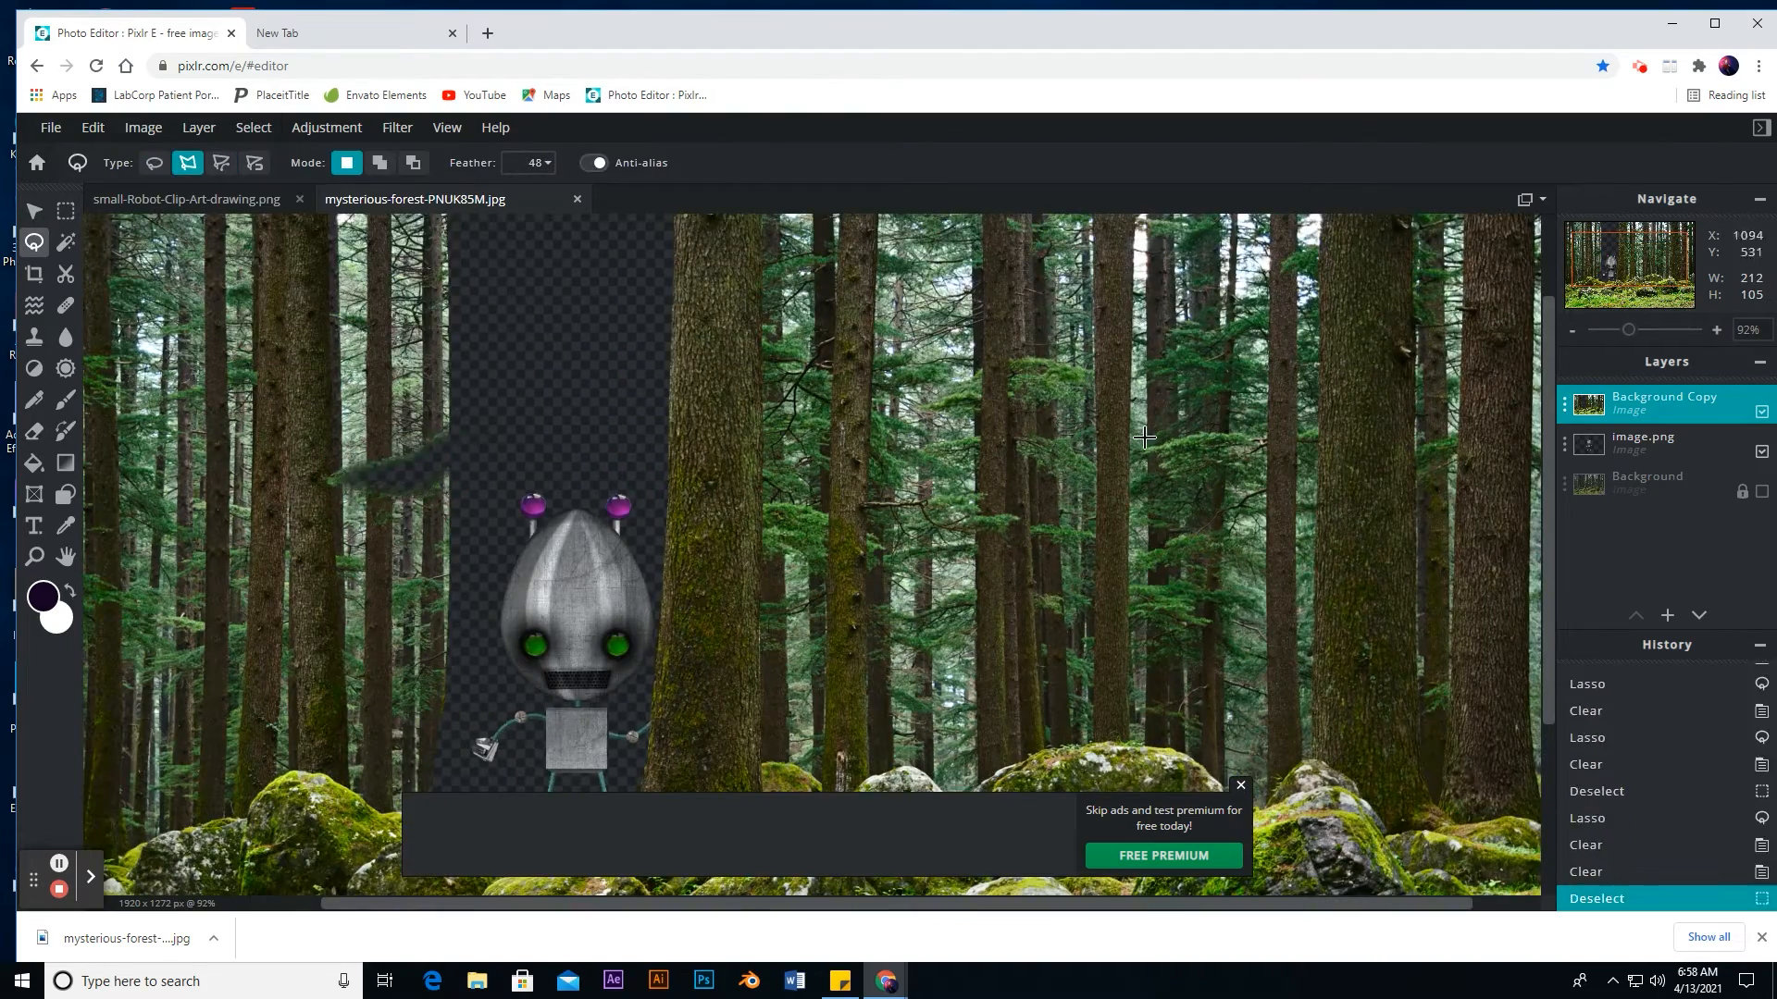
double_click(1762, 491)
click(1241, 785)
Step: Lasso the forest on the robot's clamp-hand side above the rocks with a feather of 5, clear it from Background Copy, and deselect
scroll(648, 370, down, 3)
click(546, 163)
drag(457, 195, 376, 196)
click(454, 653)
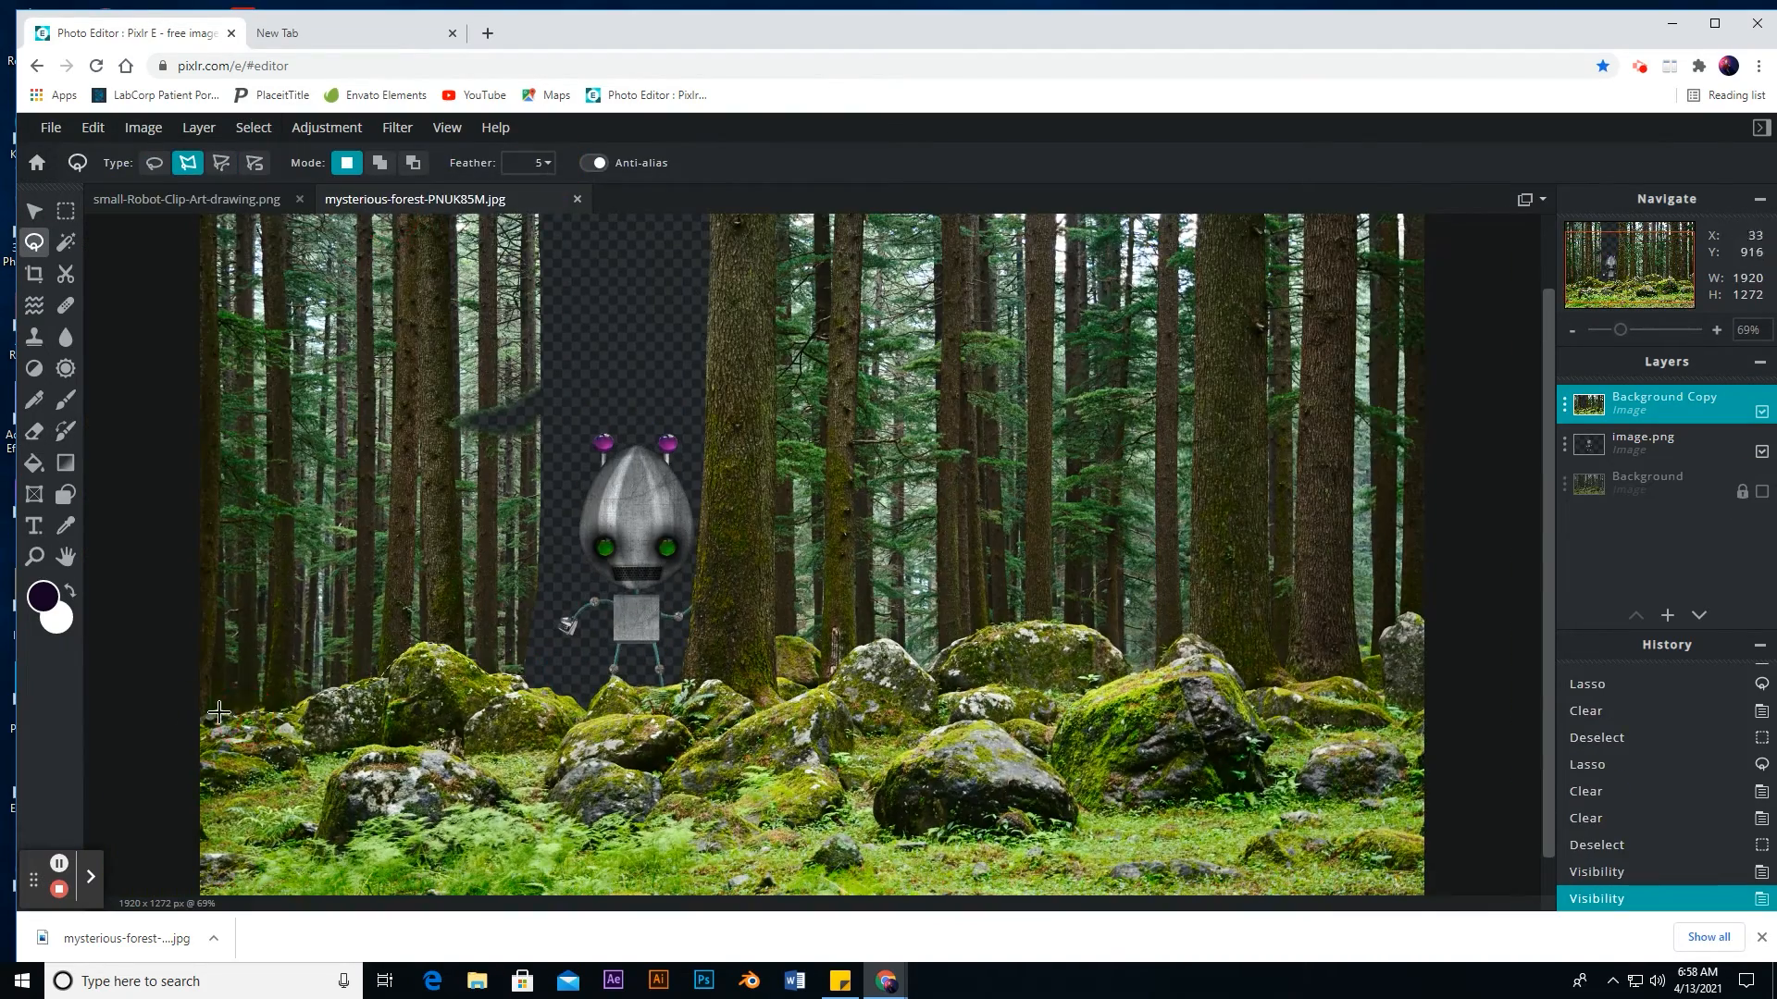
click(196, 220)
click(558, 220)
click(559, 570)
key(Delete)
key(ctrl+d)
Step: Erase the leftover forest along the photo's upper edge between the cleared area and the large trunk
scroll(194, 400, down, 3)
click(34, 431)
mouse_move(620, 310)
mouse_down()
mouse_move(419, 357)
mouse_move(520, 300)
mouse_up()
drag(684, 281, 719, 281)
Step: Outline the forest between the large trunk beside the robot and the next thick trunk with the polygonal lasso and clear it
click(34, 242)
click(188, 162)
click(787, 281)
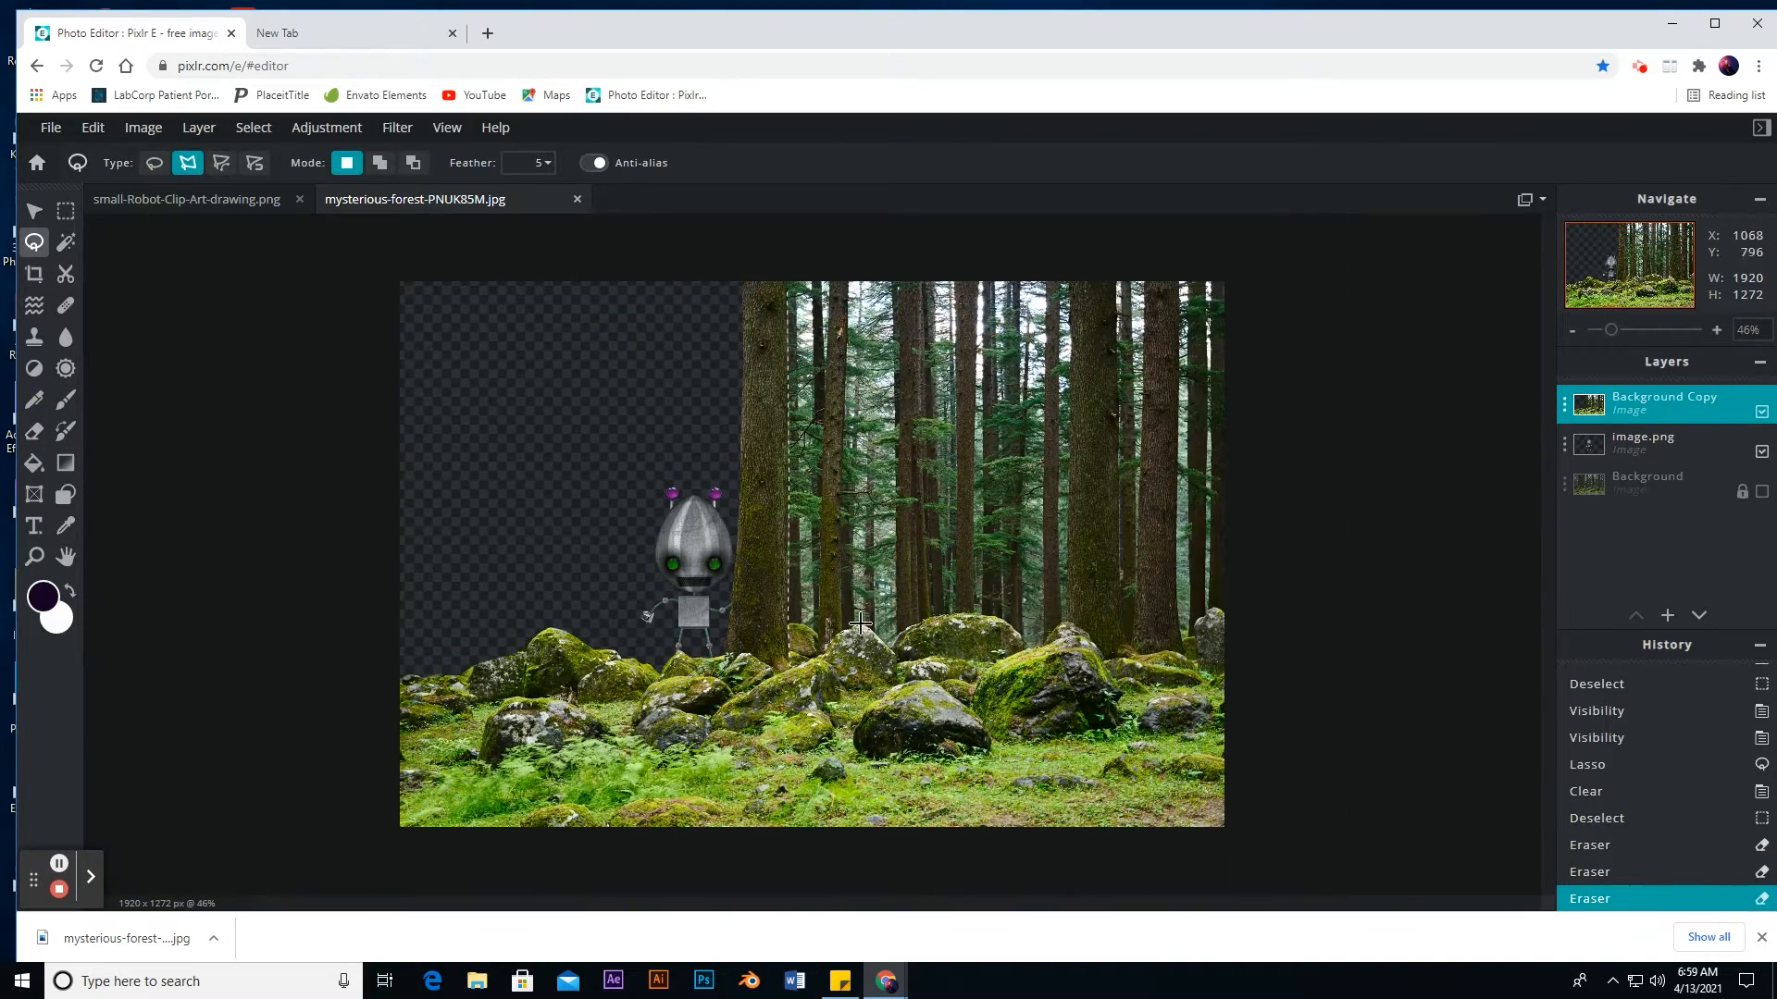
click(1058, 640)
click(1068, 281)
click(787, 281)
key(Delete)
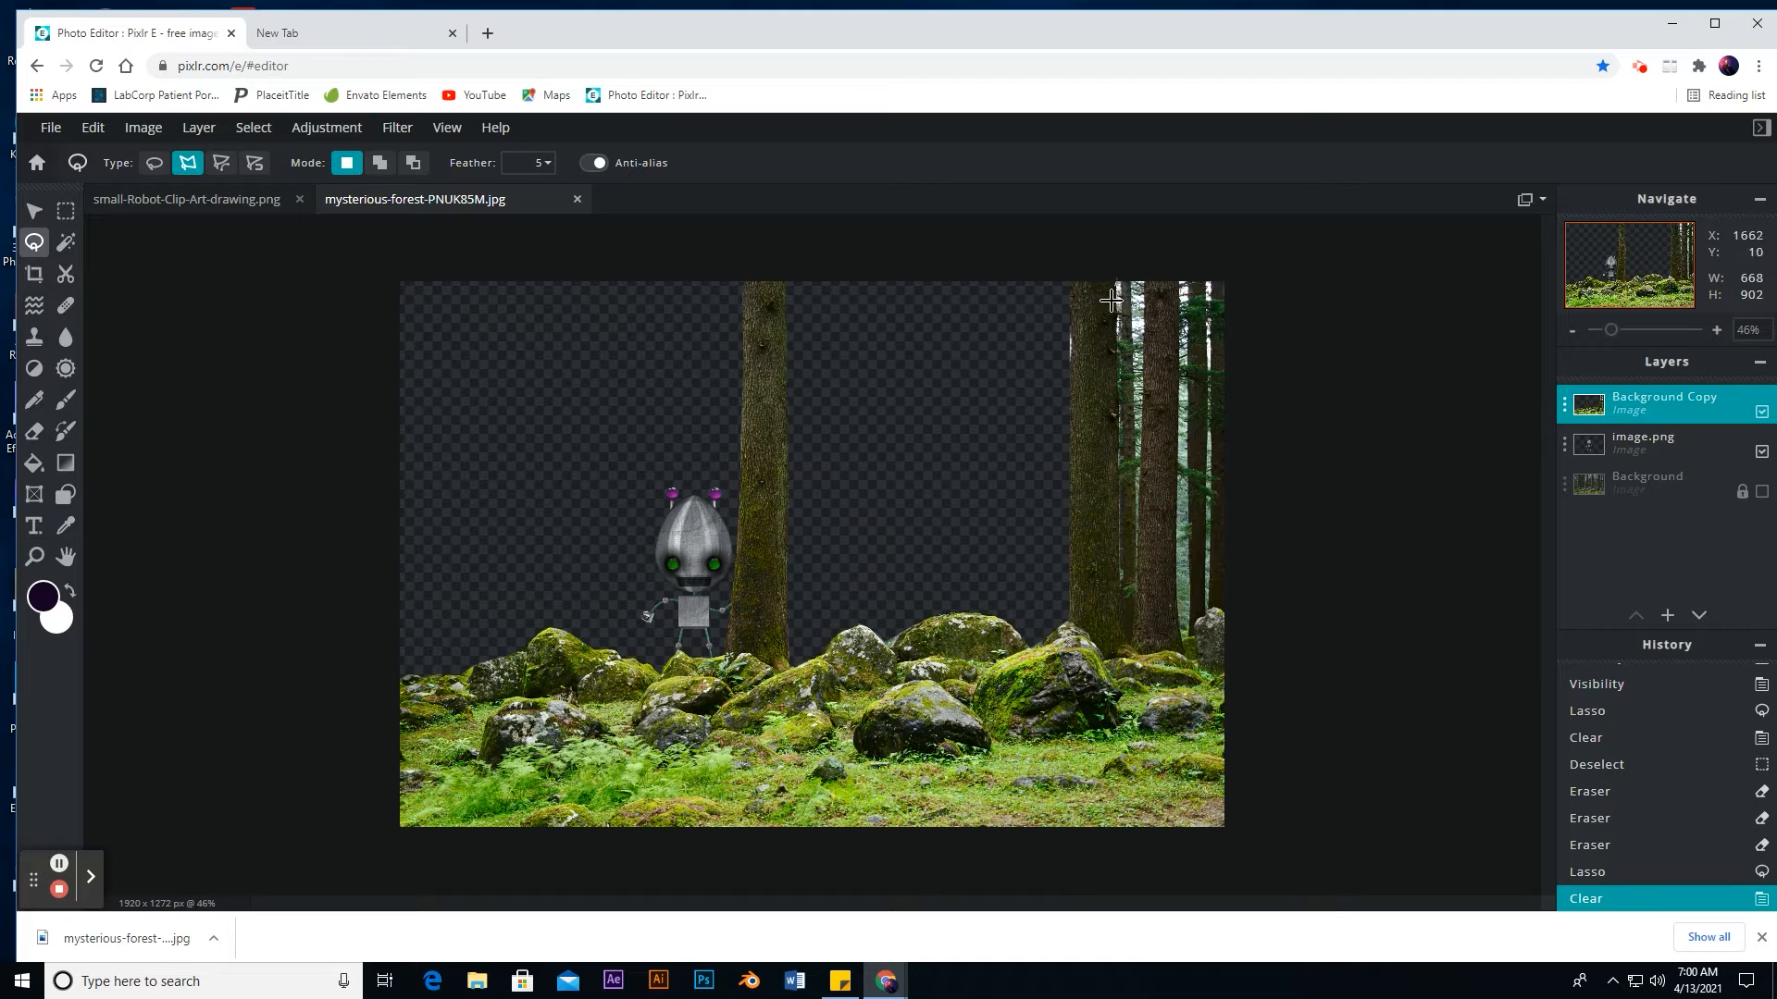
Step: Lasso the narrow forest strip between the two thick trunks farthest from the robot and clear it
click(1123, 282)
click(1123, 641)
double_click(1145, 276)
key(Delete)
Step: Lasso the forest between the outermost thick trunk and the photo's edge, clear it from Background Copy, and deselect
click(1180, 276)
click(1187, 638)
click(1229, 275)
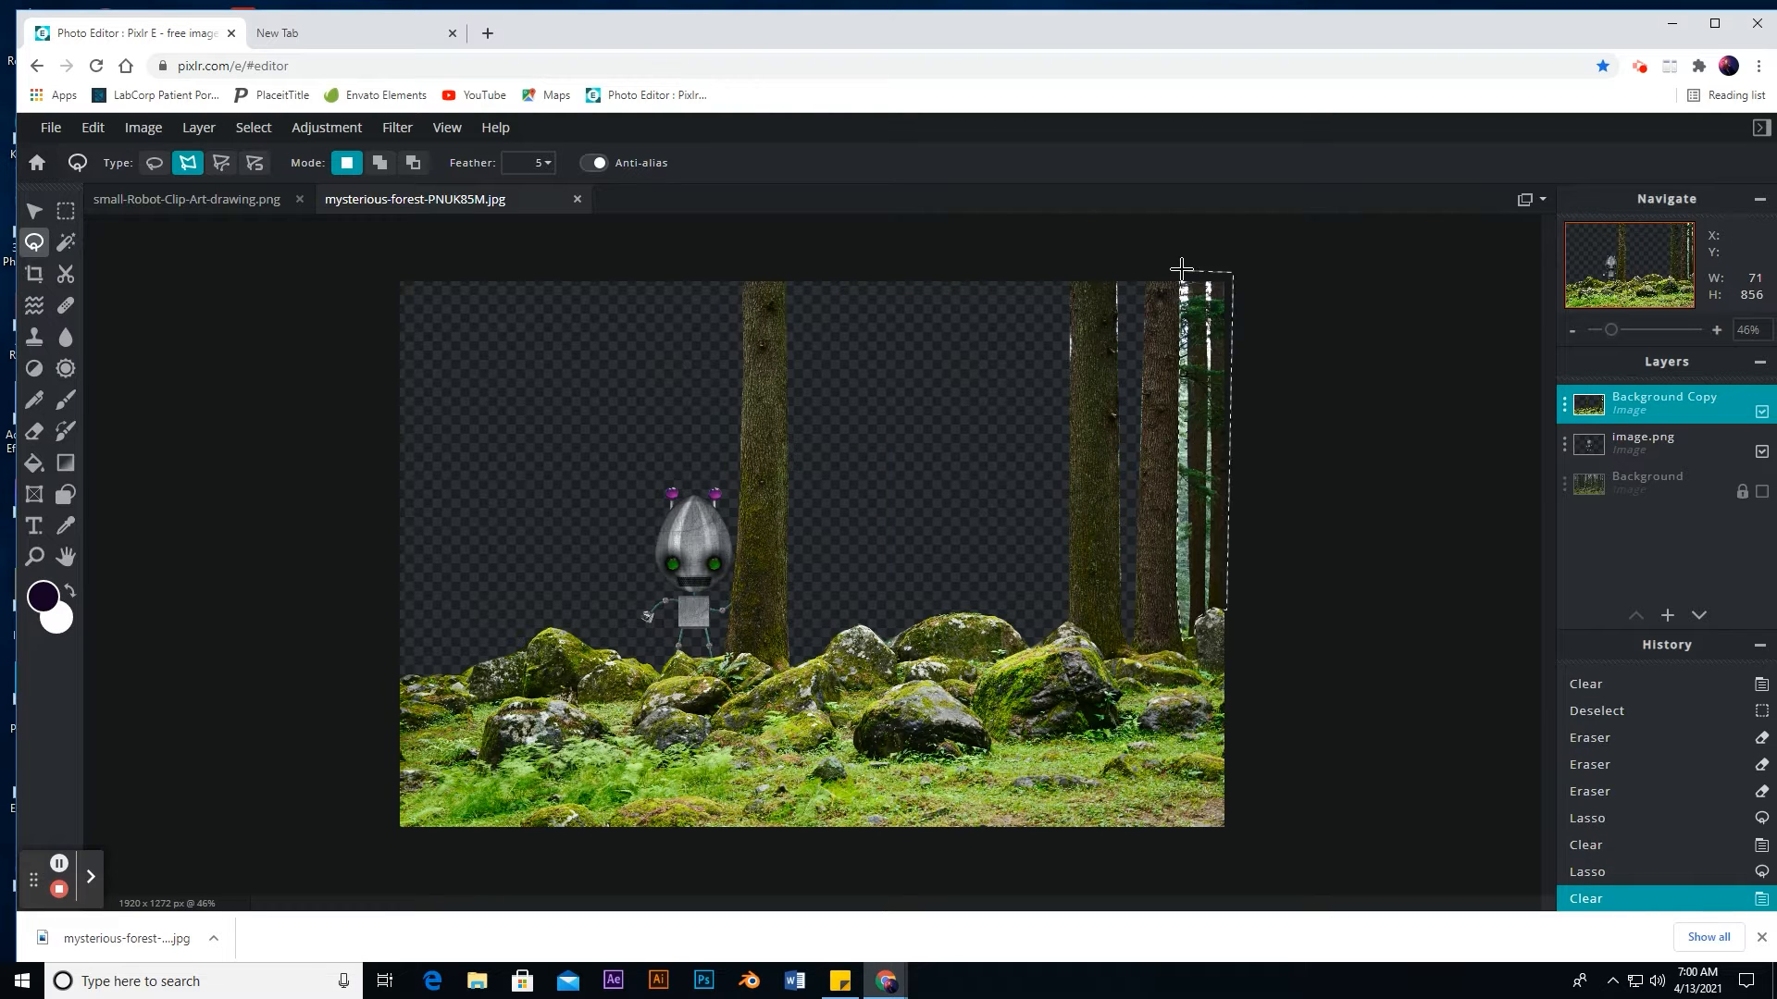
click(1182, 275)
key(Delete)
key(ctrl+d)
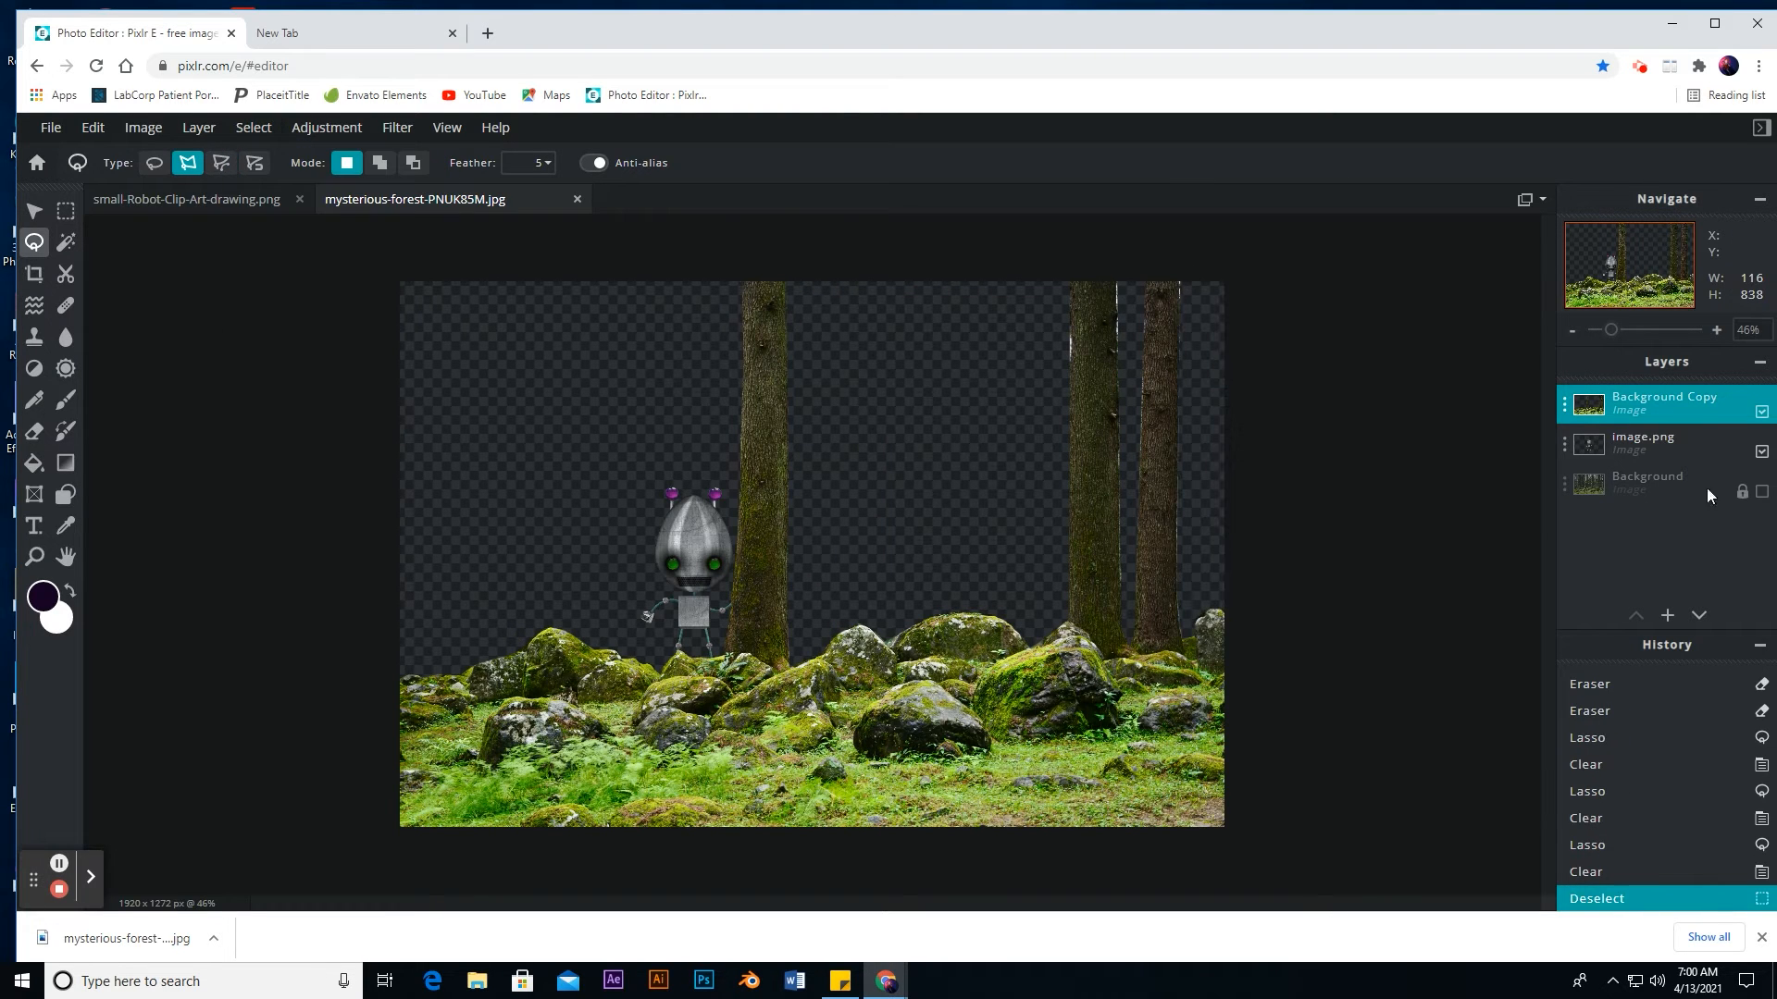
Step: Show the Background layer and hide and reshow Background Copy to compare the composite
click(1762, 492)
click(1763, 412)
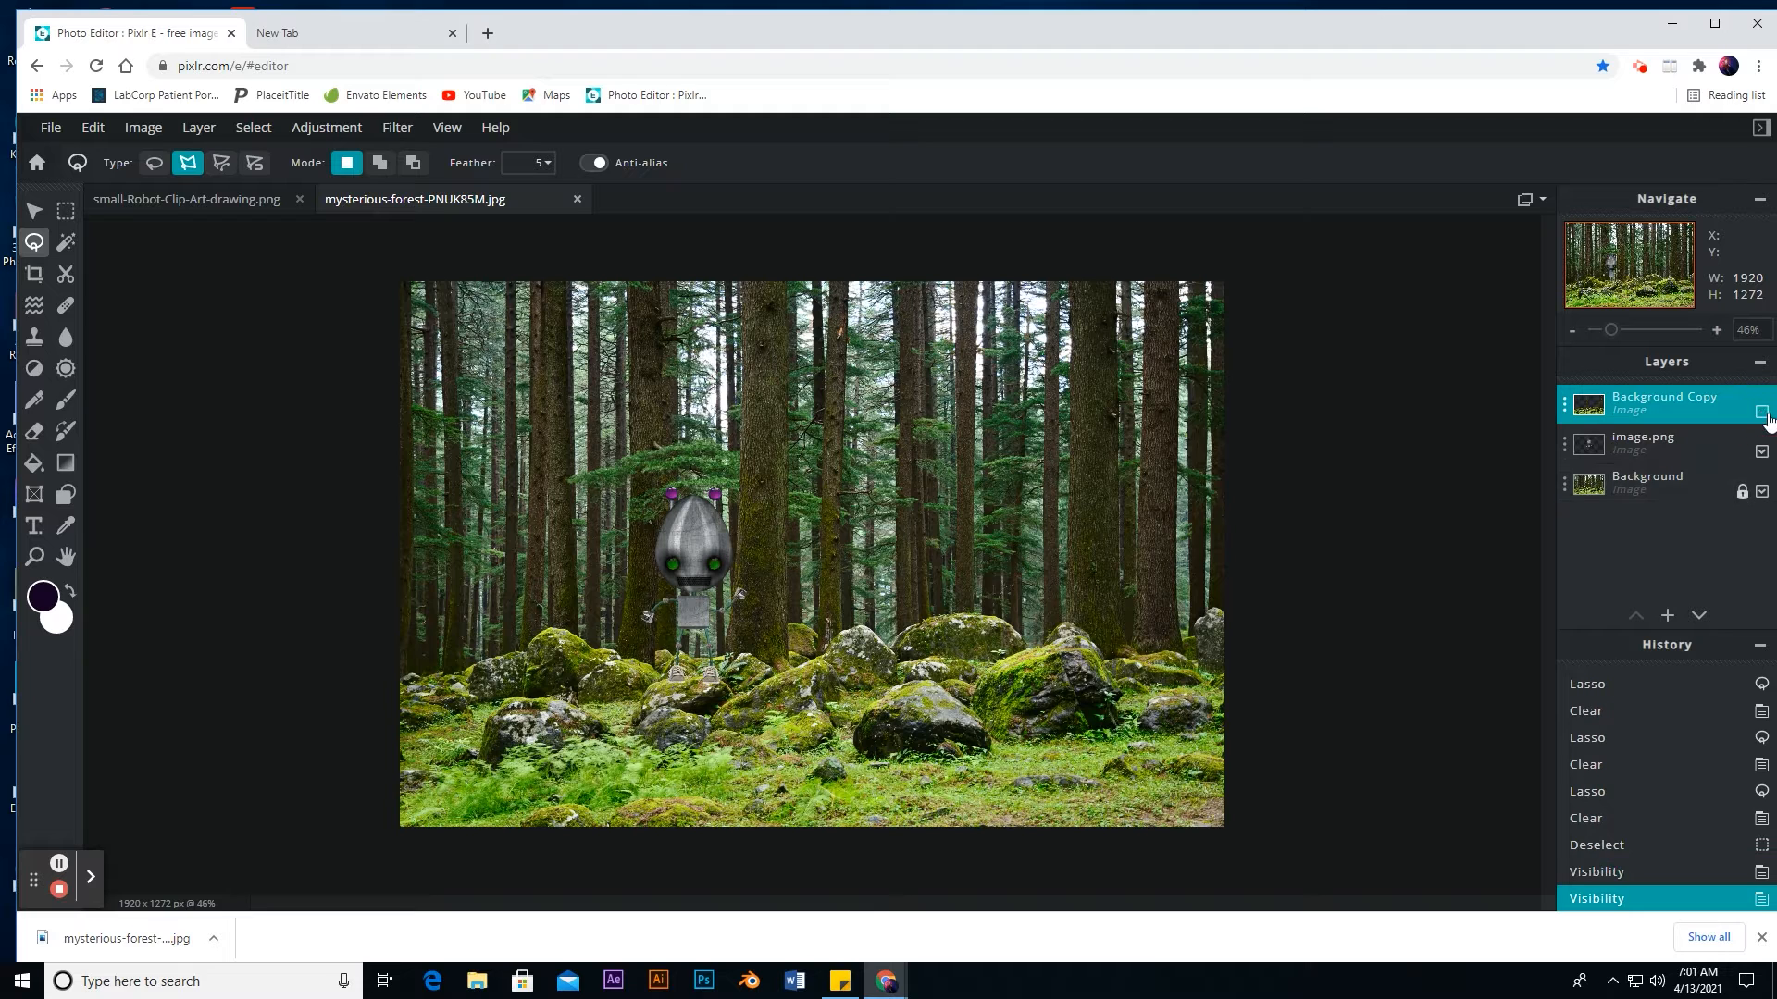
click(1763, 412)
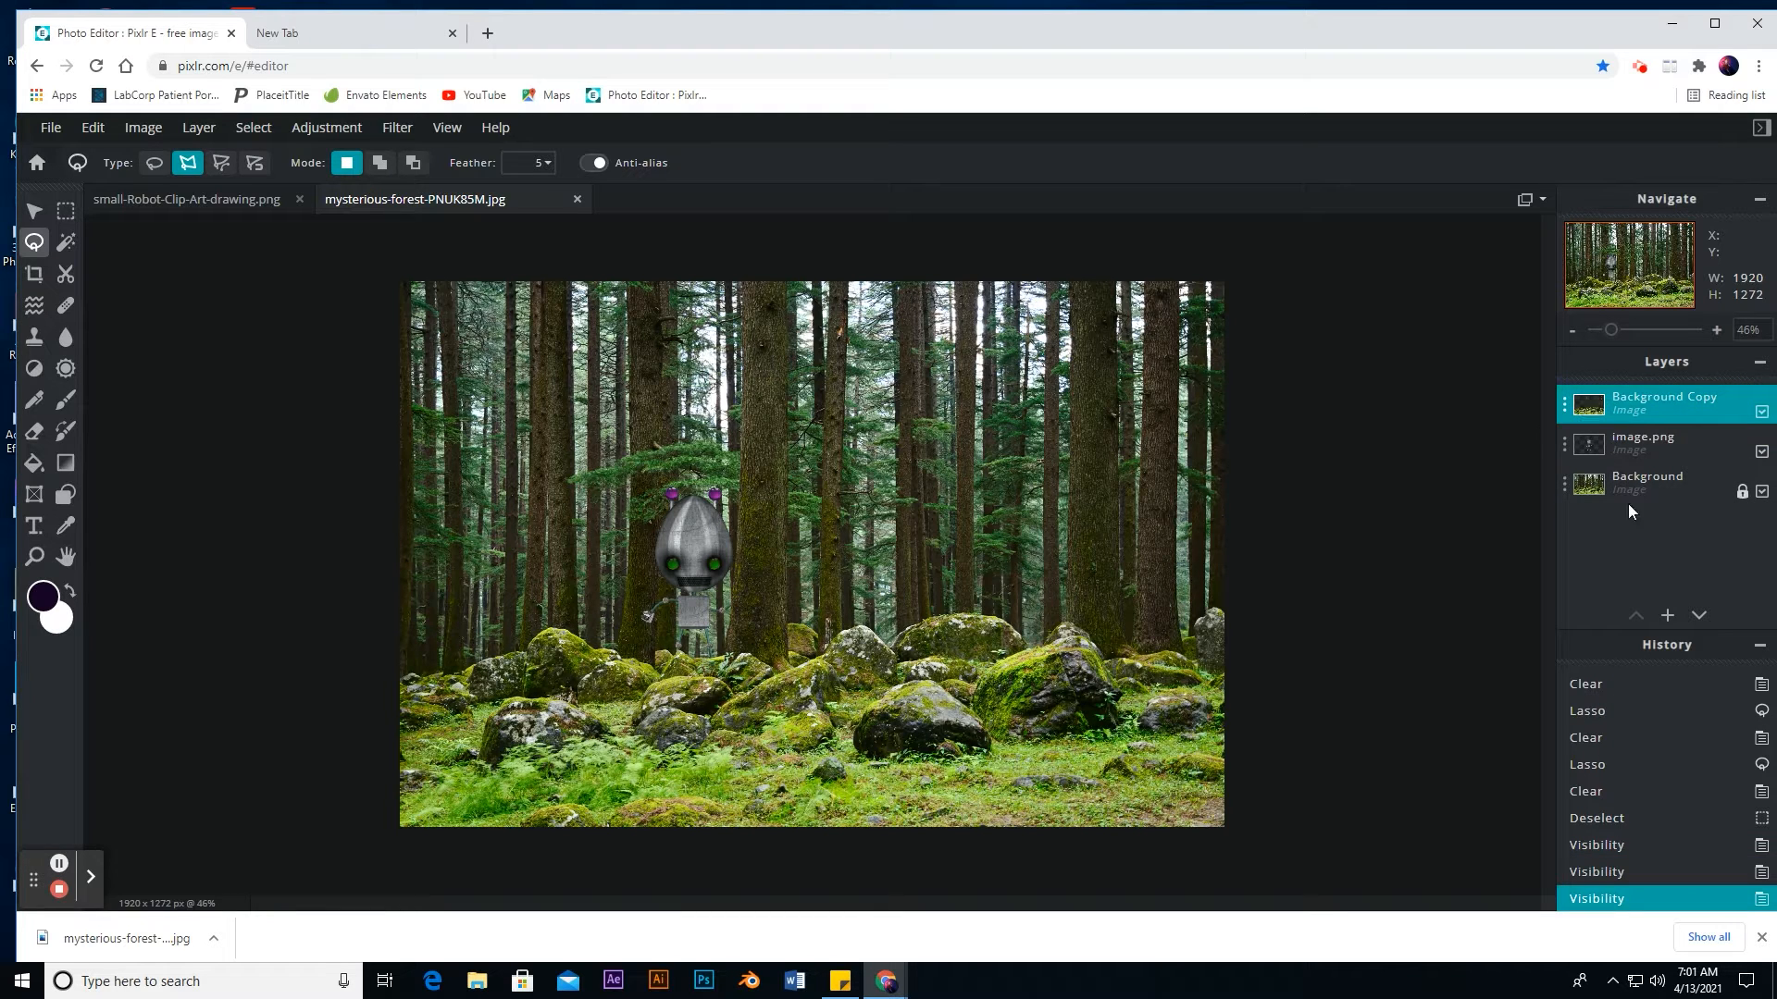
Step: Apply a moderate Gaussian blur to the Background layer
click(1592, 499)
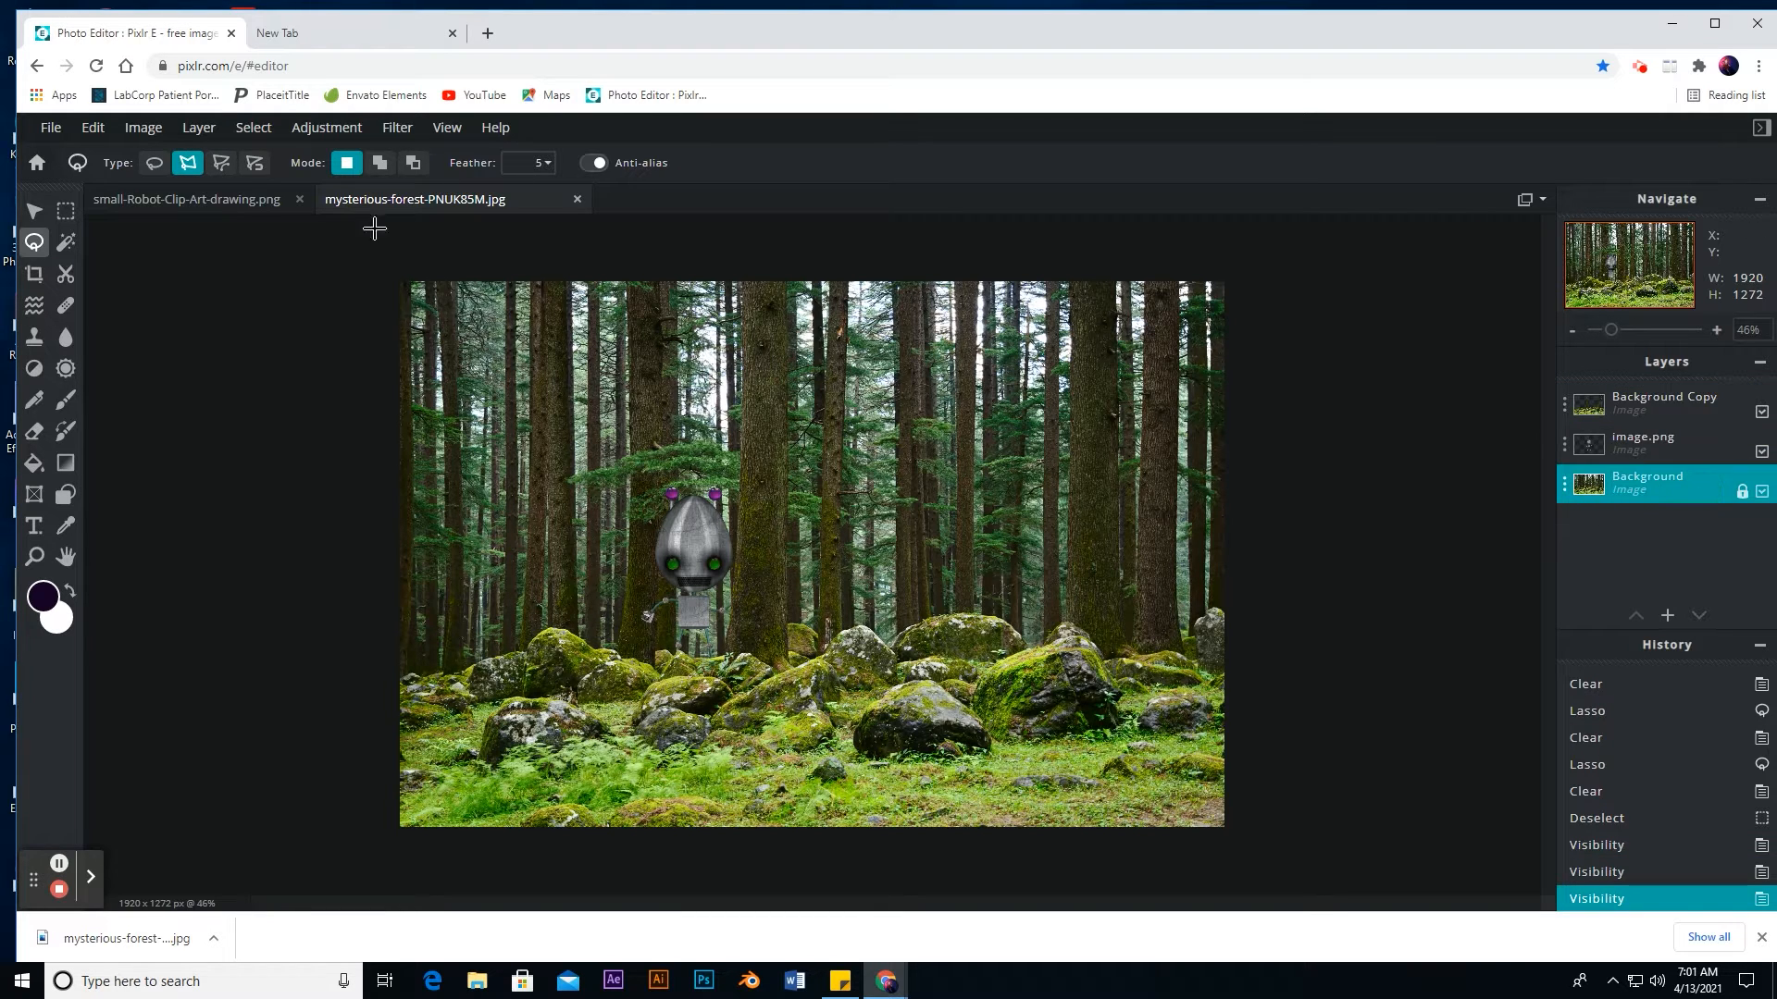
click(393, 130)
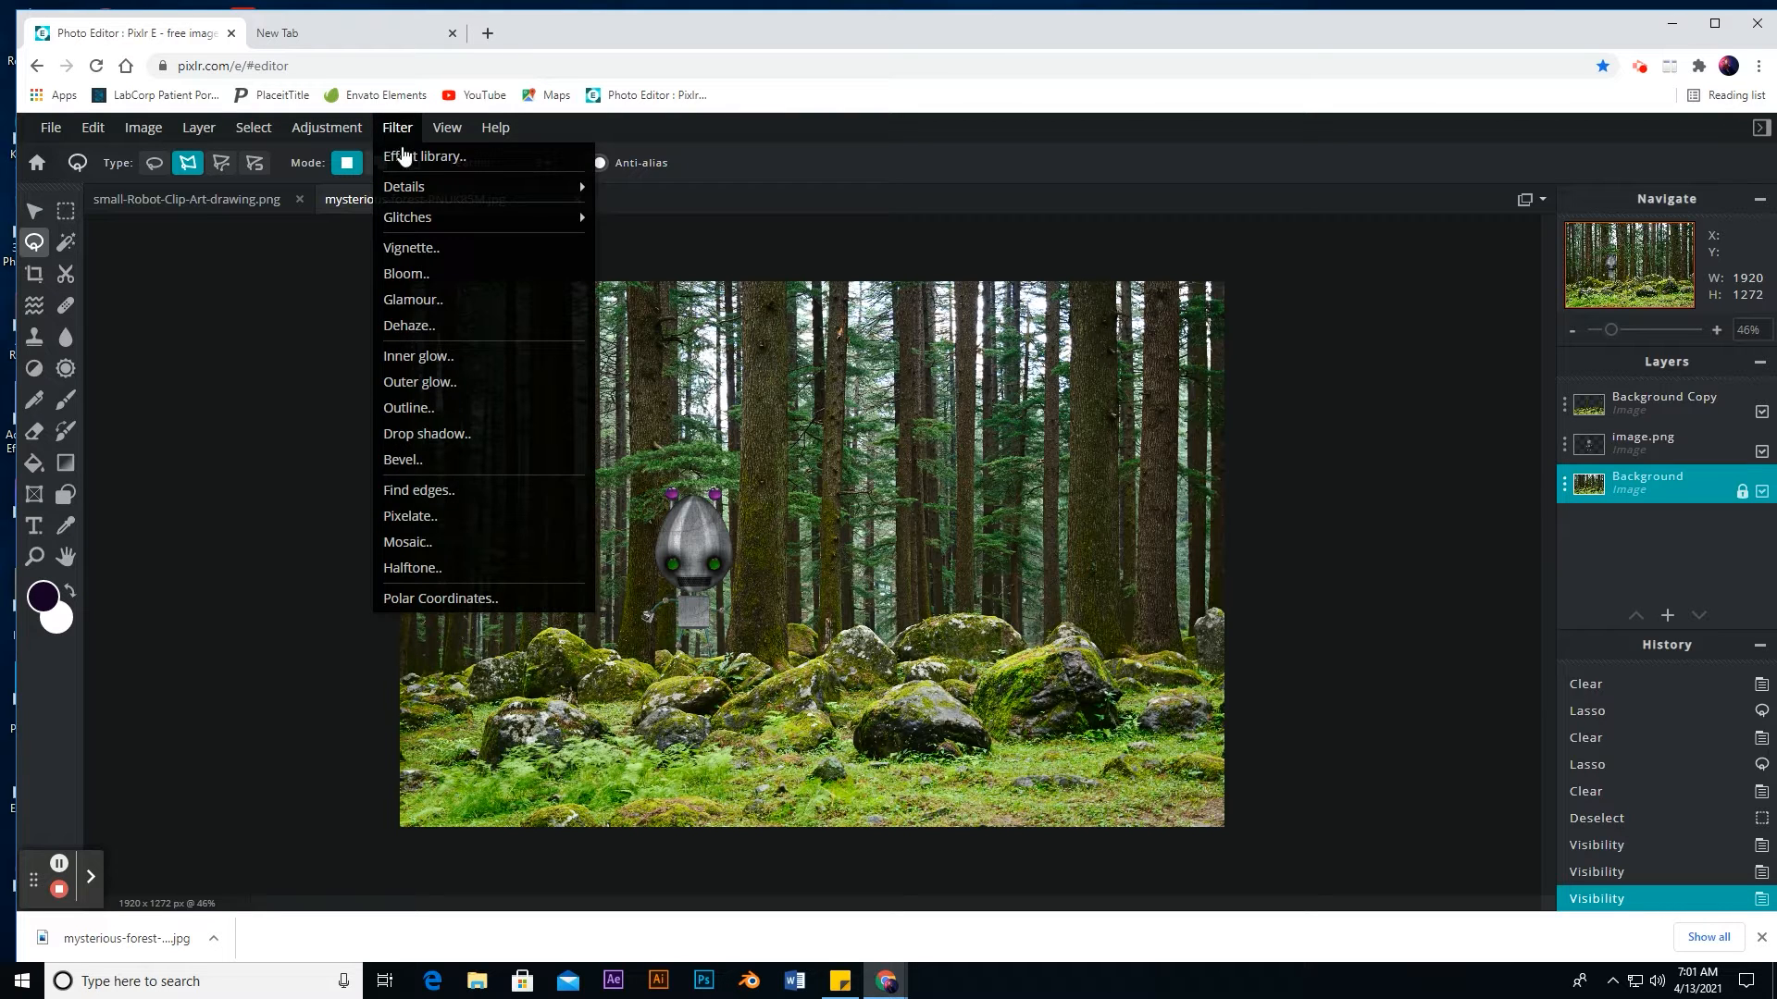
mouse_move(421, 185)
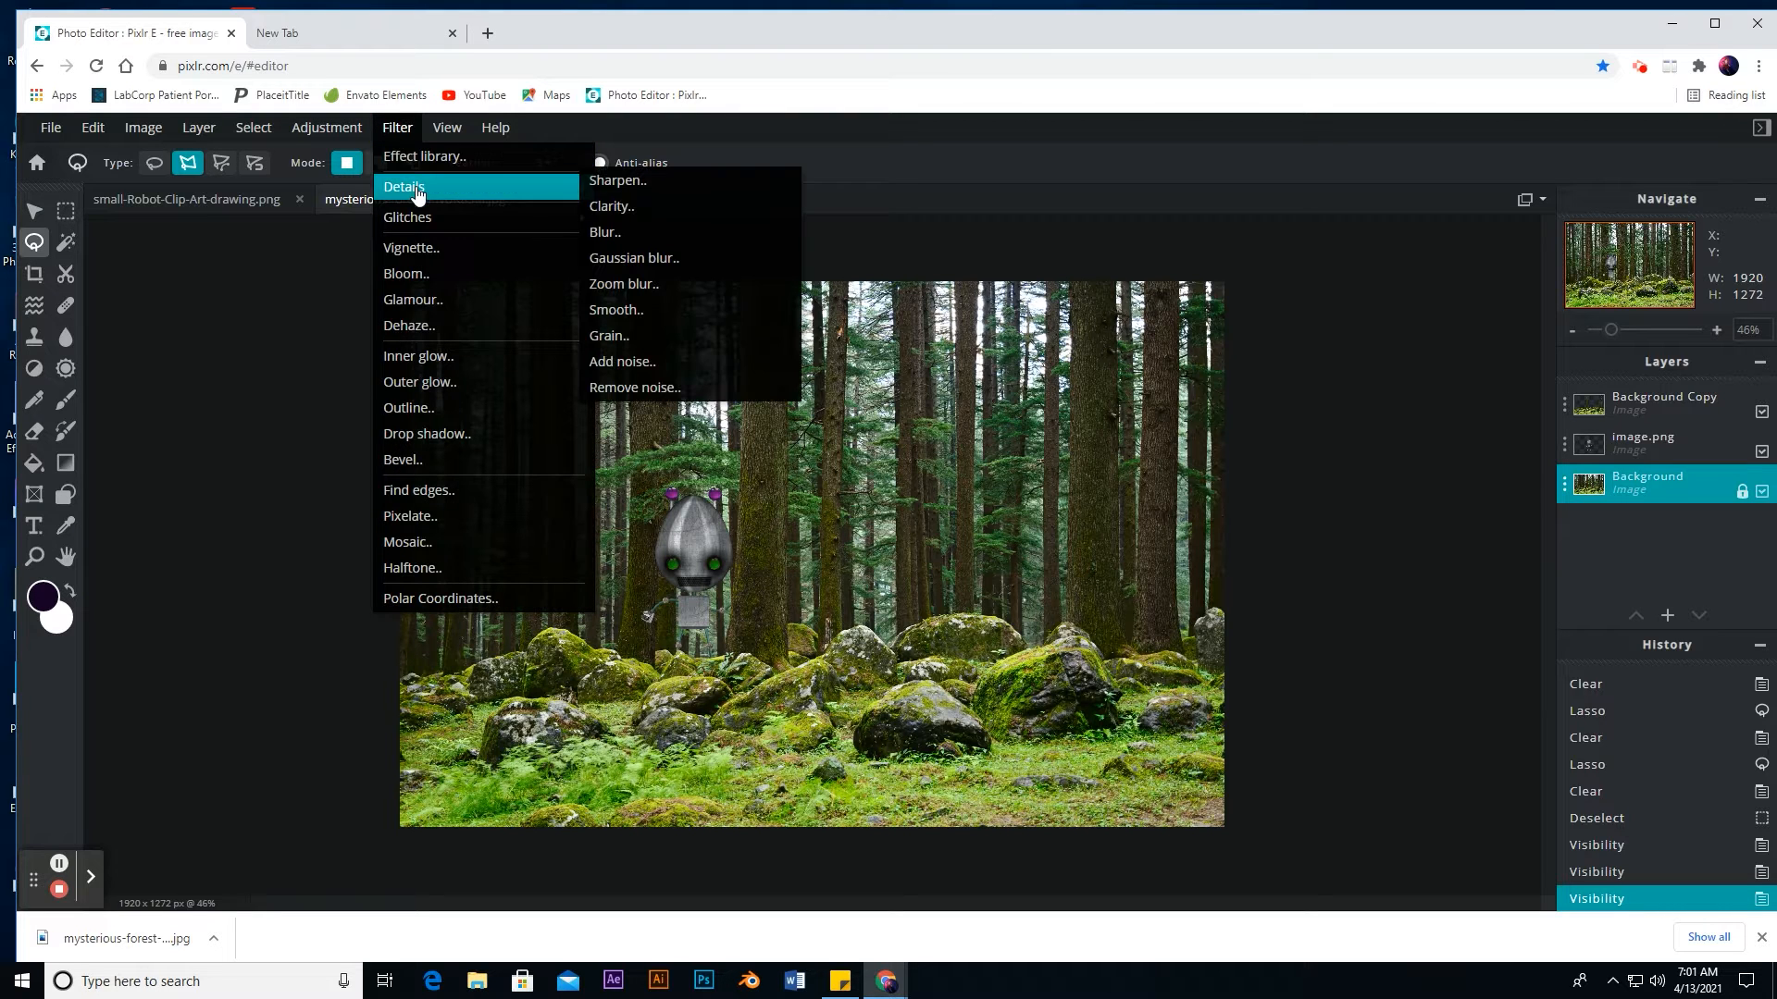
click(650, 258)
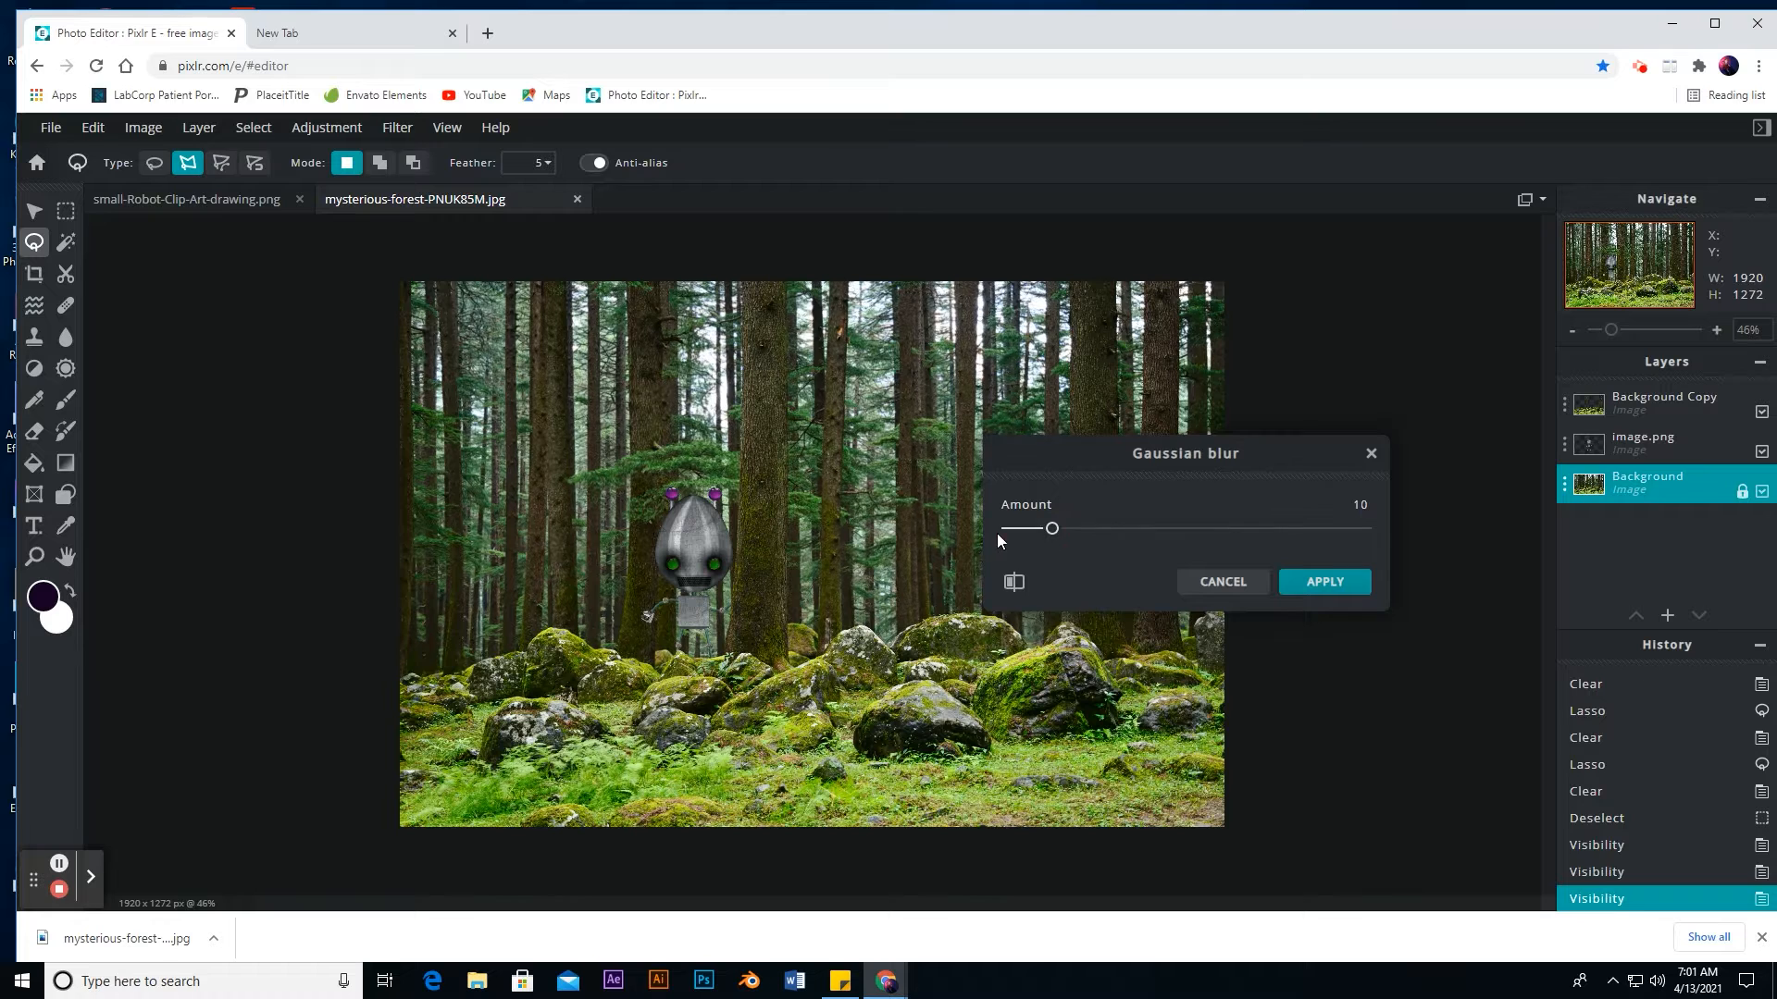
click(1153, 531)
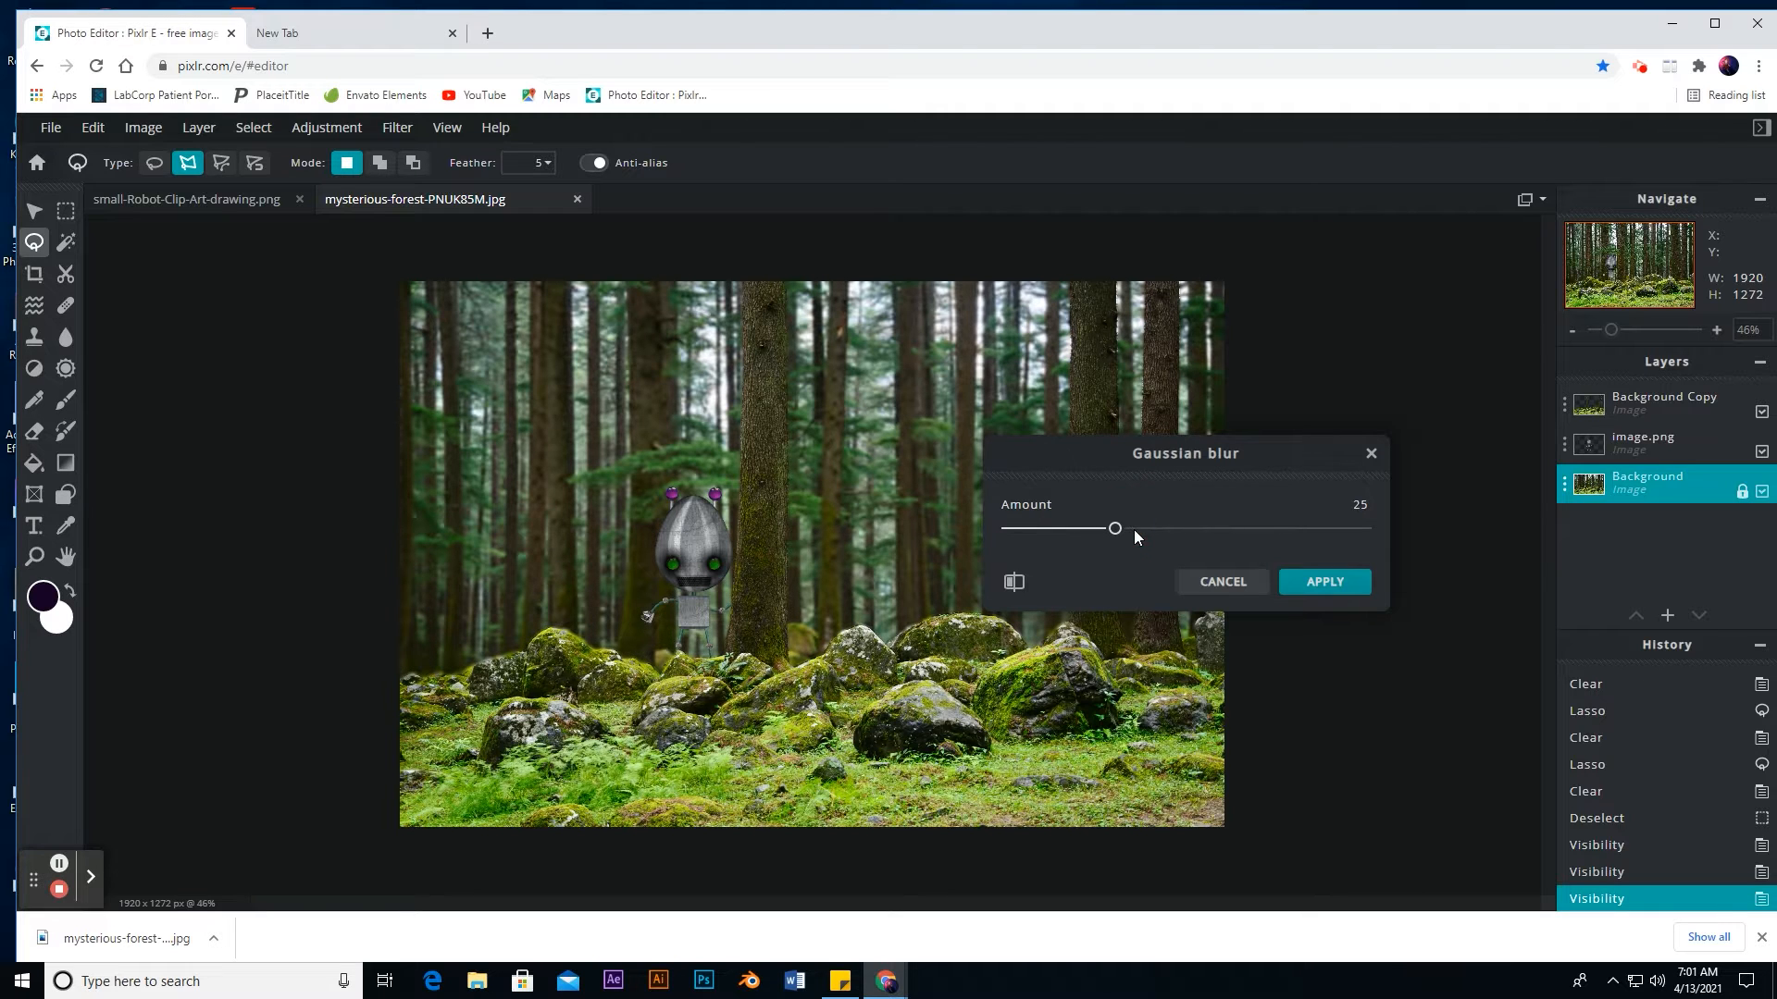
drag(1116, 529, 1099, 528)
click(1321, 583)
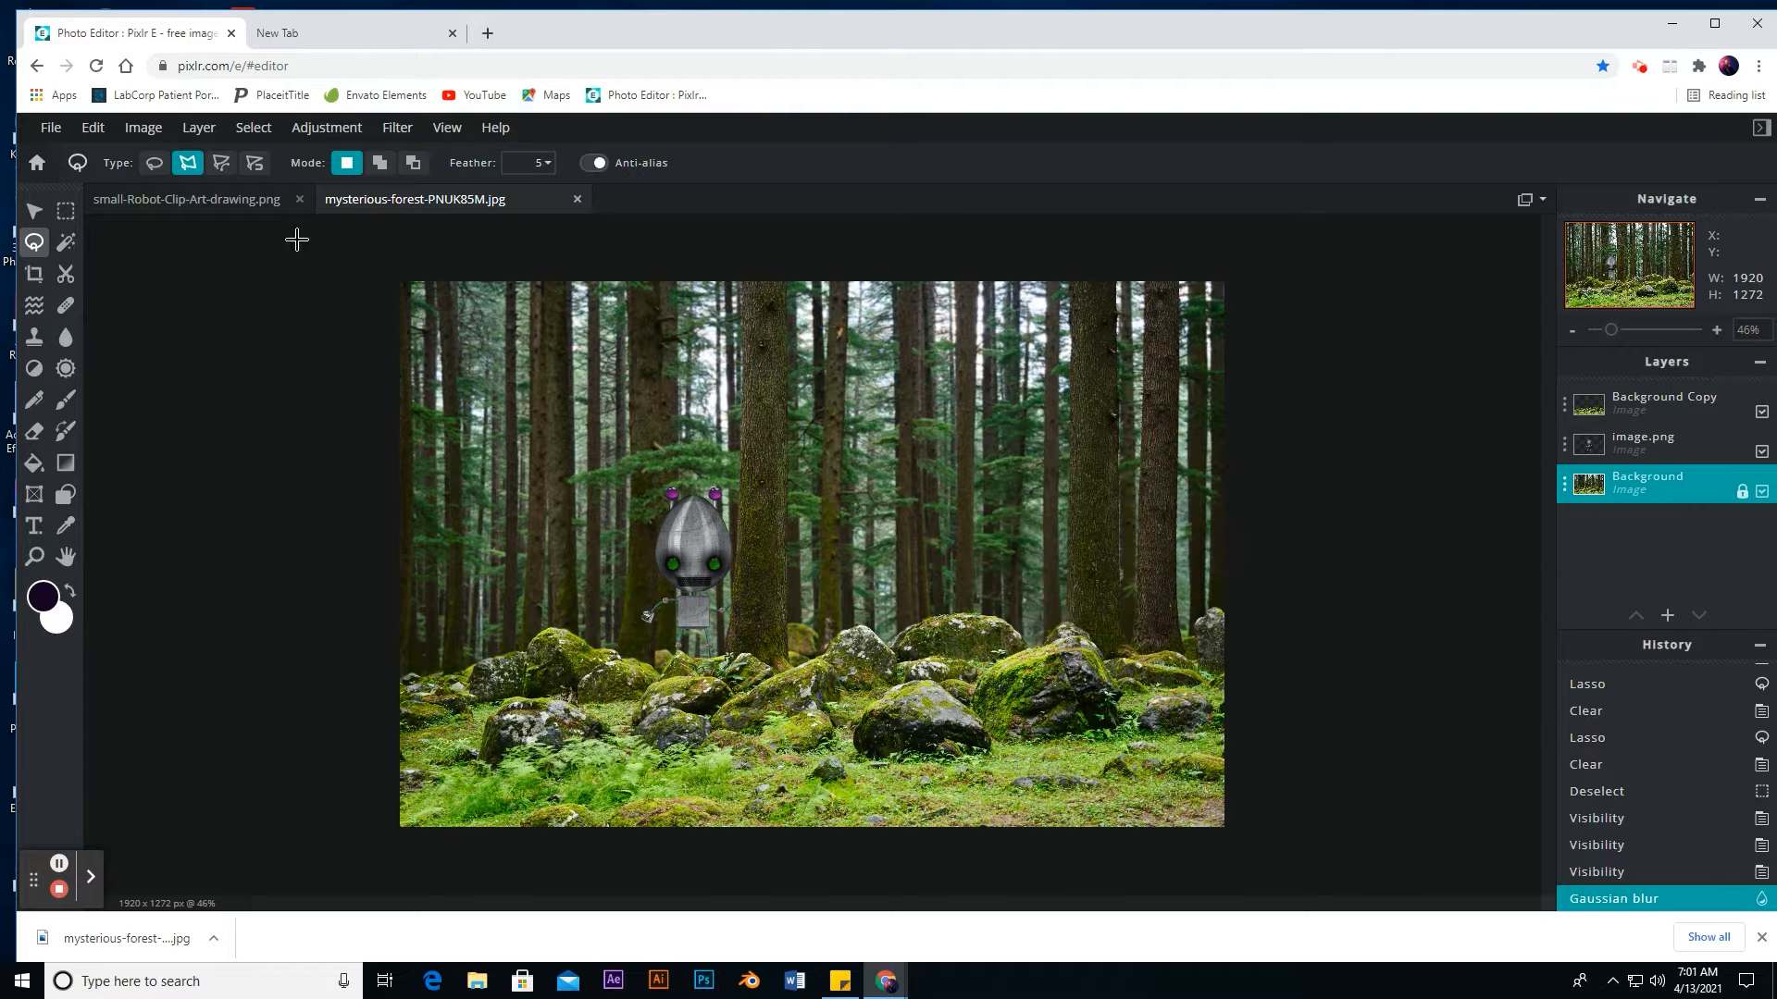
Step: Adjust the Background layer's hue to 38 and lightness to -11 with Hue & Saturation
click(316, 135)
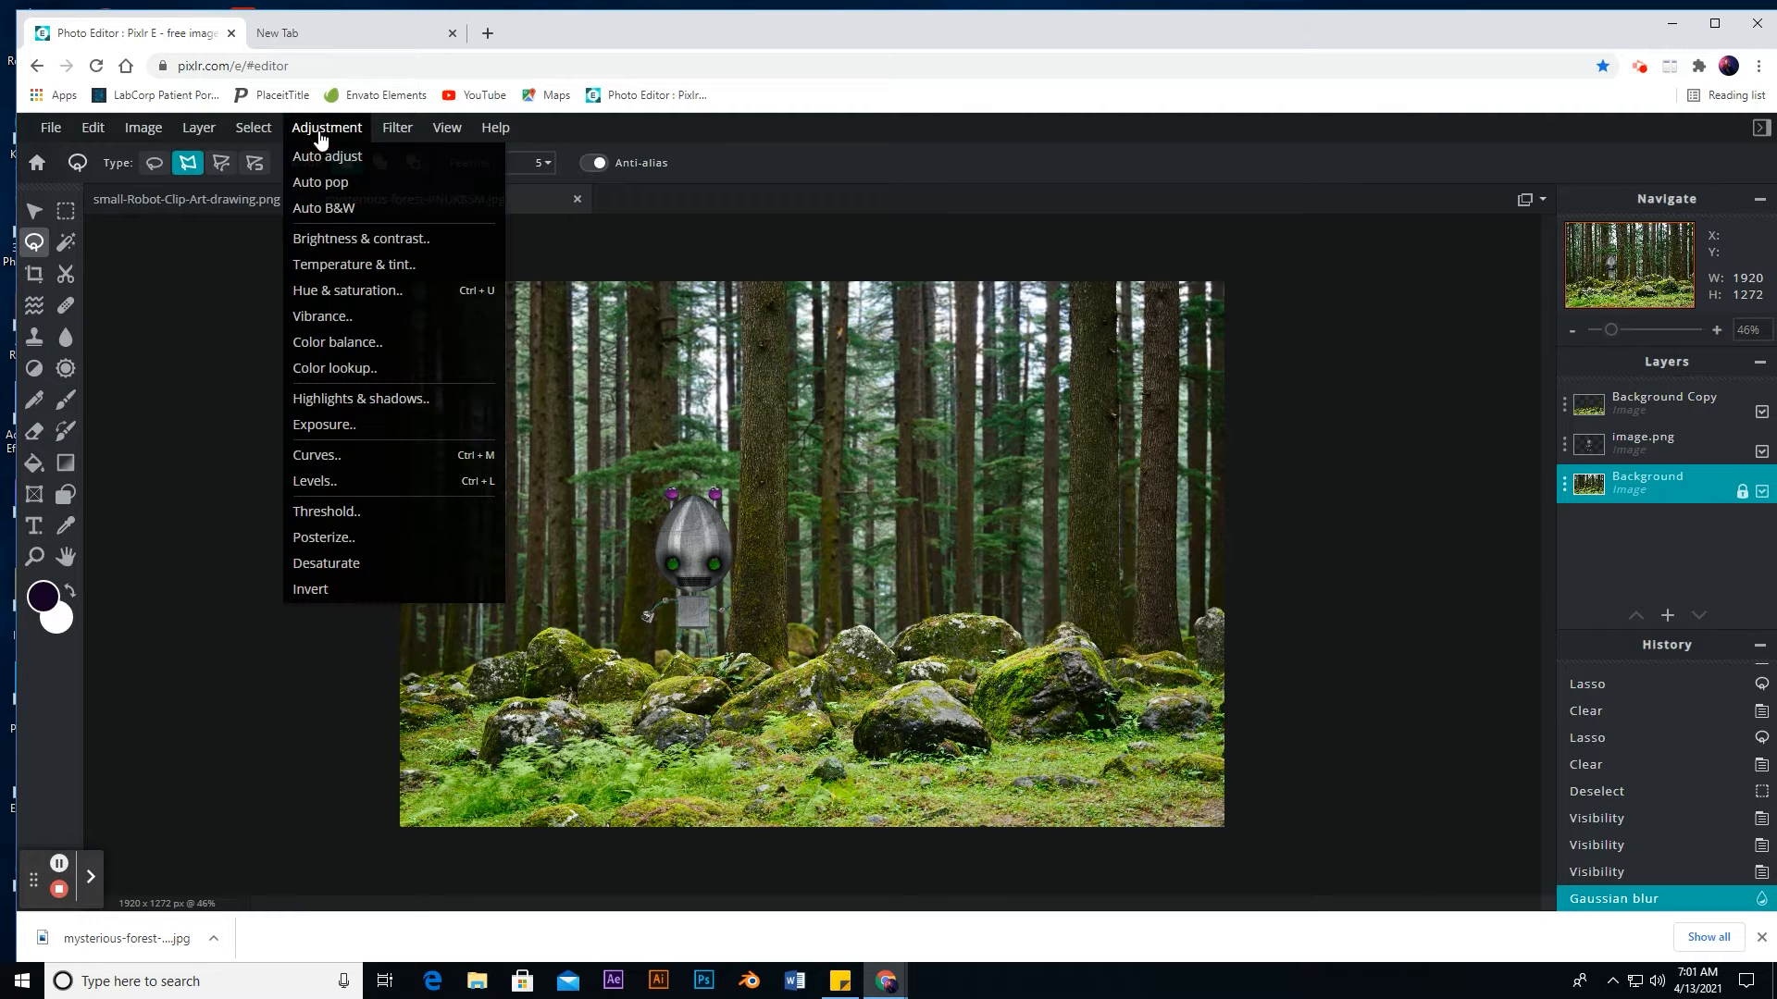
click(355, 291)
drag(1190, 533, 1222, 533)
click(1183, 653)
drag(1183, 656, 1167, 654)
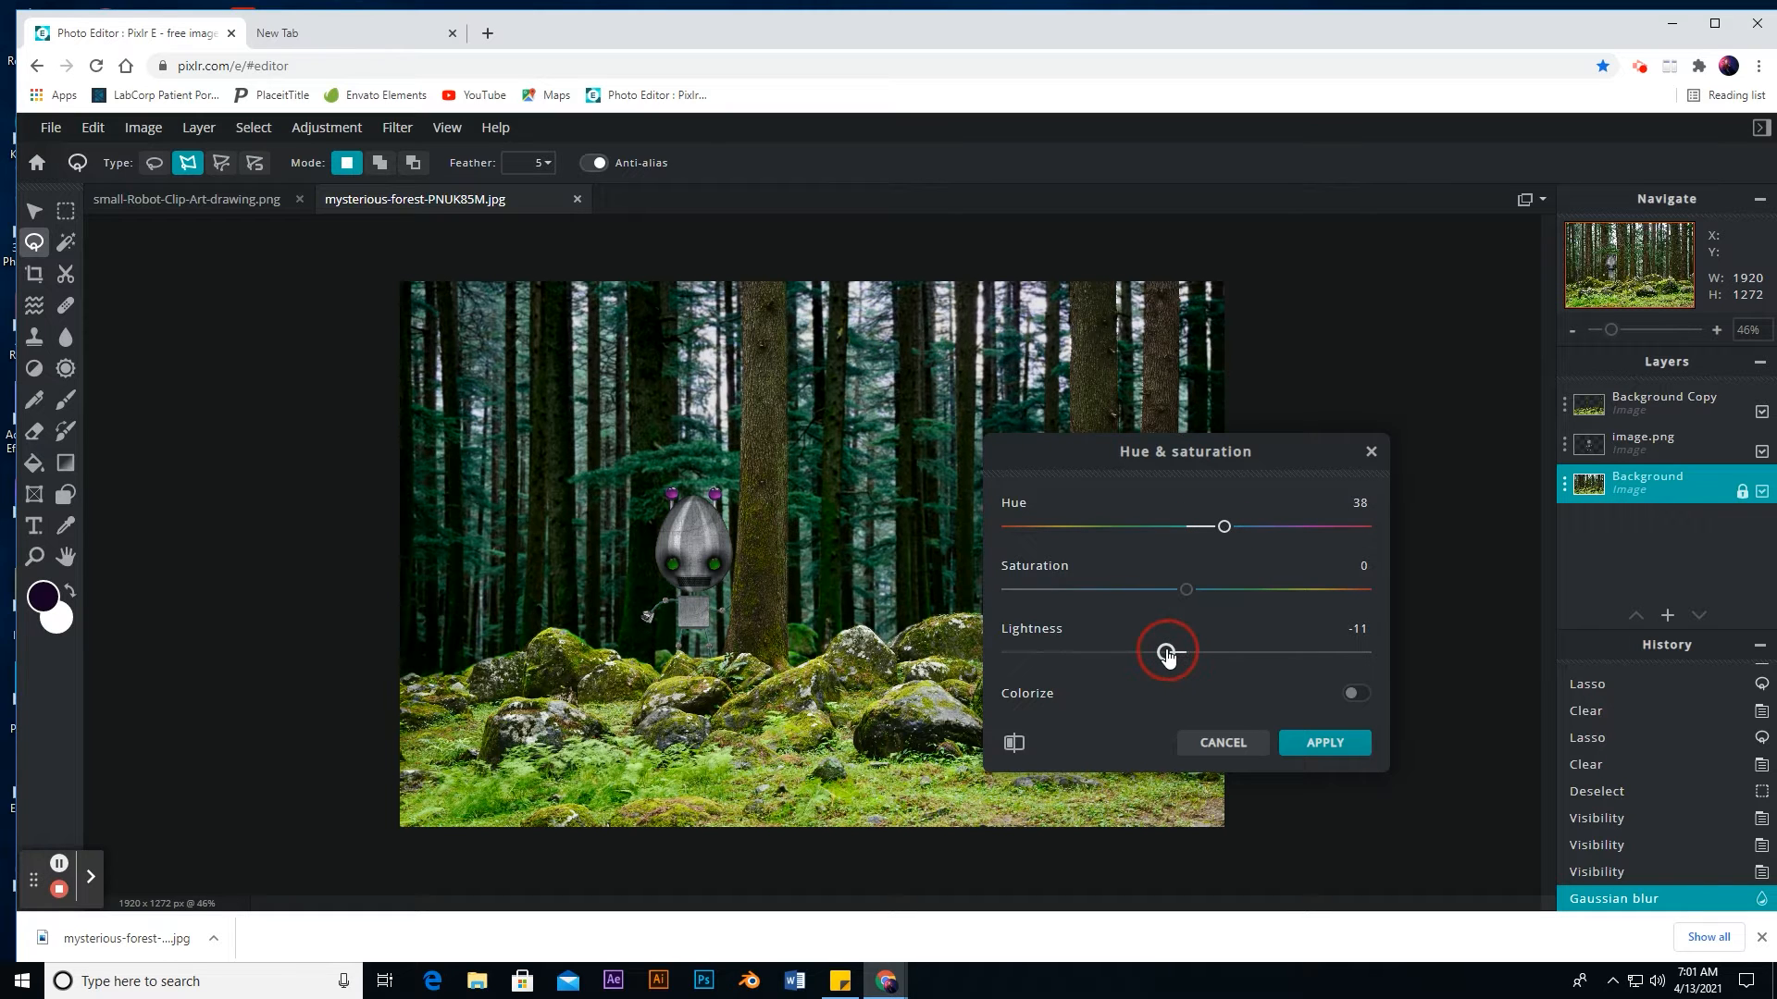
click(1333, 744)
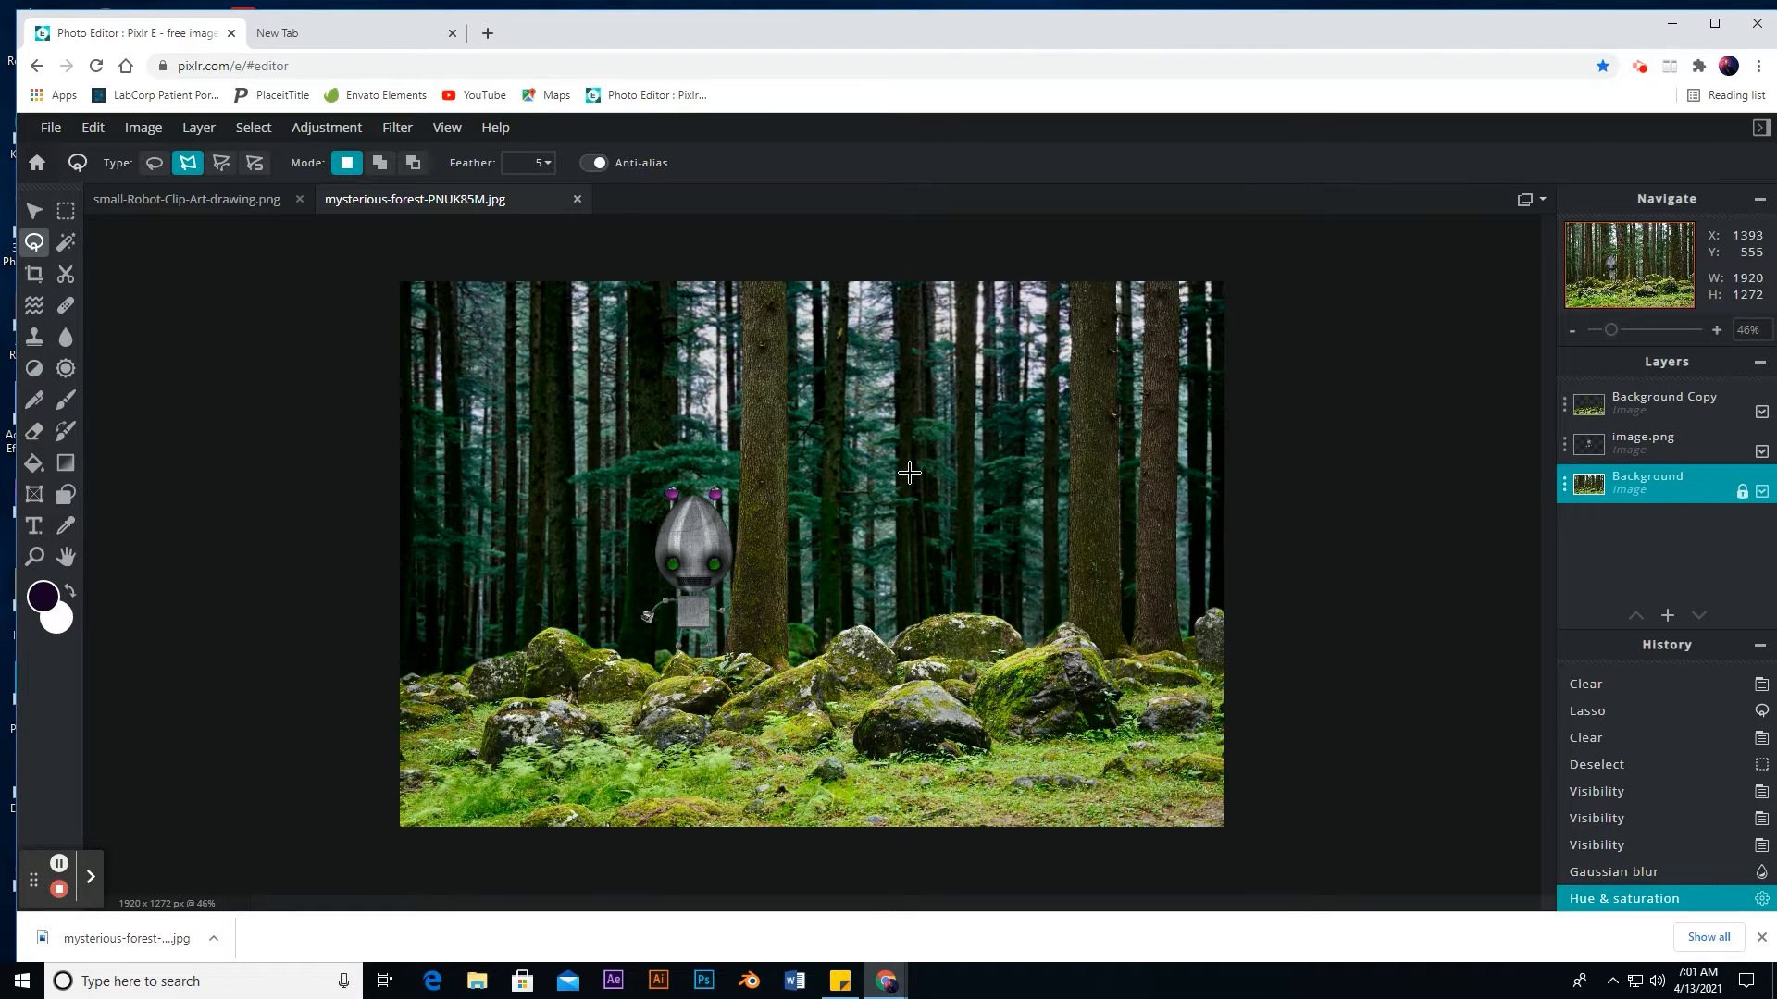
Step: Set the Background layer's brightness to -34 and contrast to -17
click(324, 128)
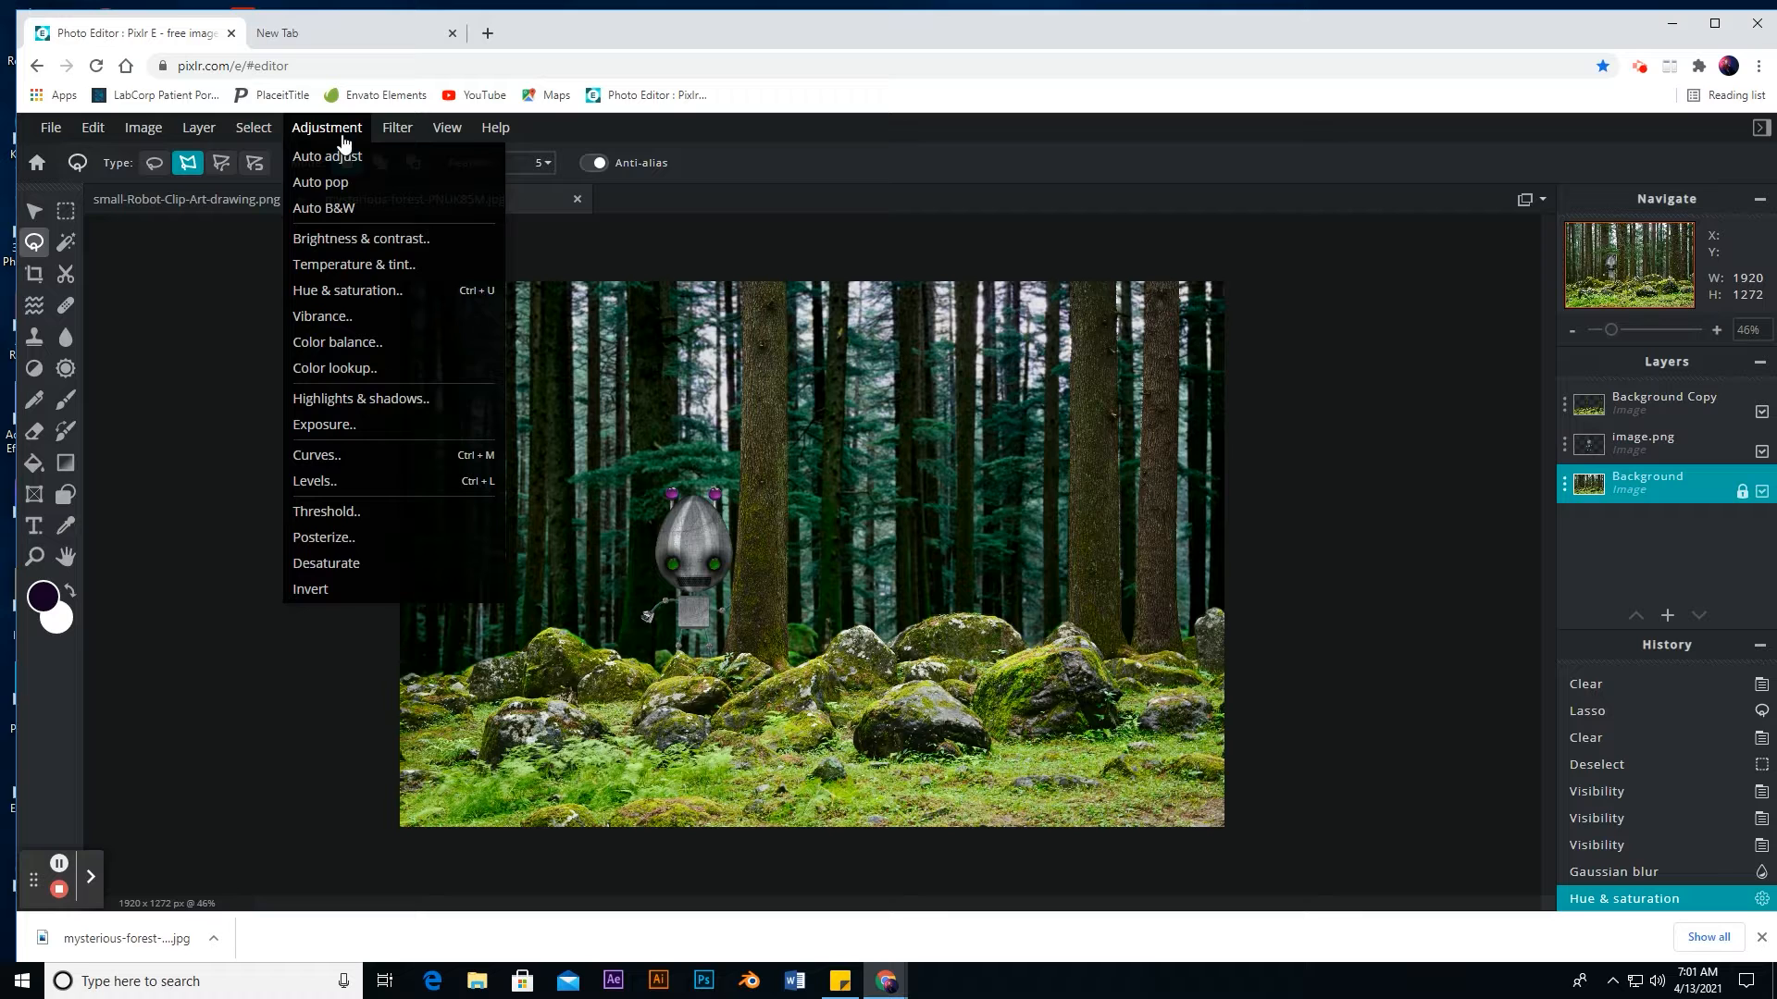
click(374, 242)
click(1133, 608)
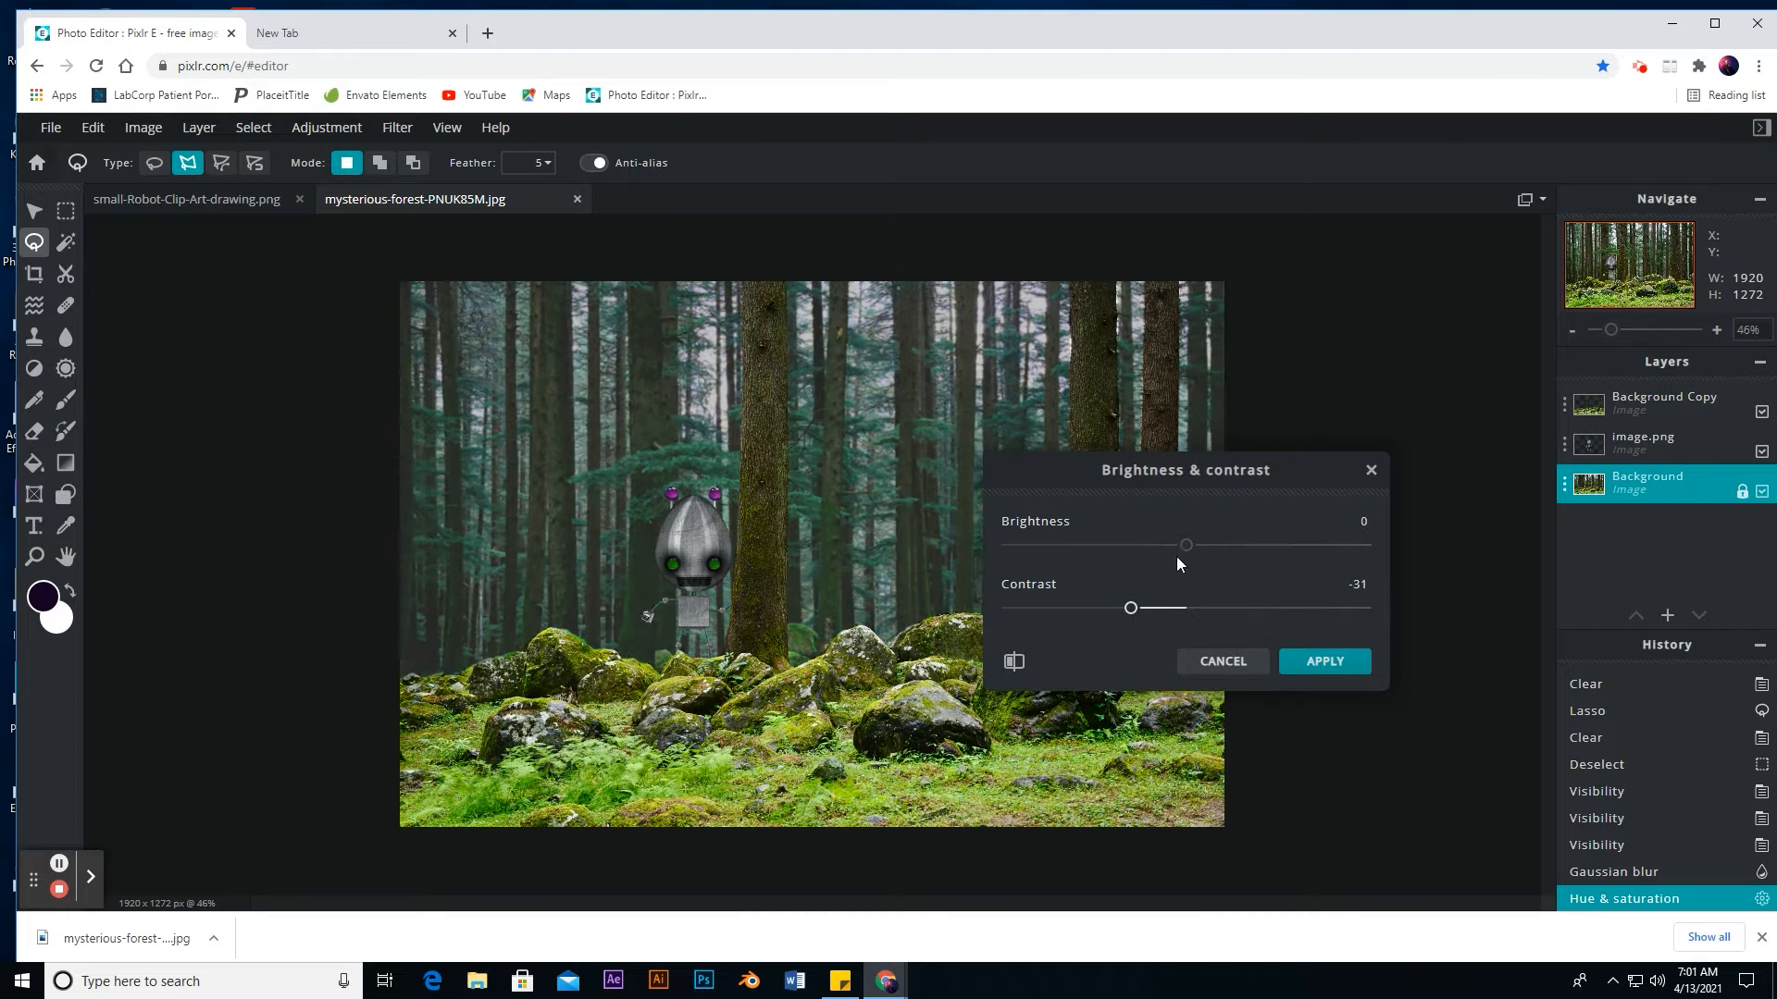
click(1124, 545)
click(1136, 610)
drag(1140, 621, 1158, 626)
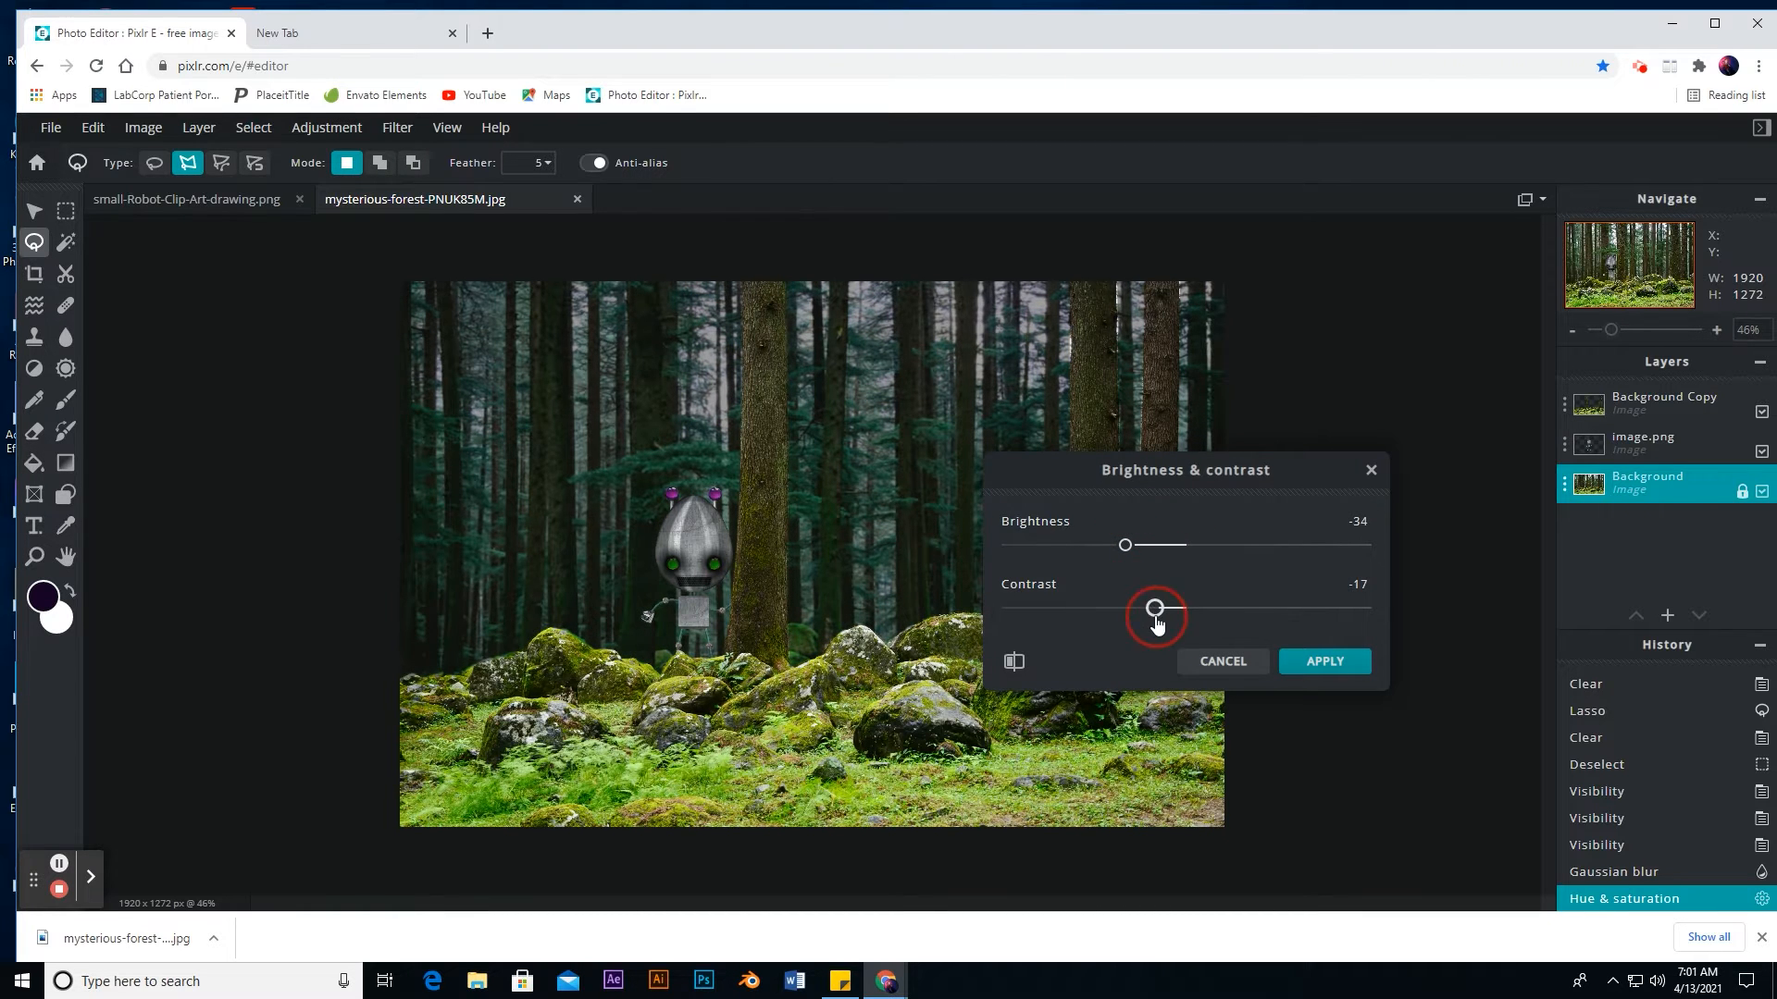
click(1314, 663)
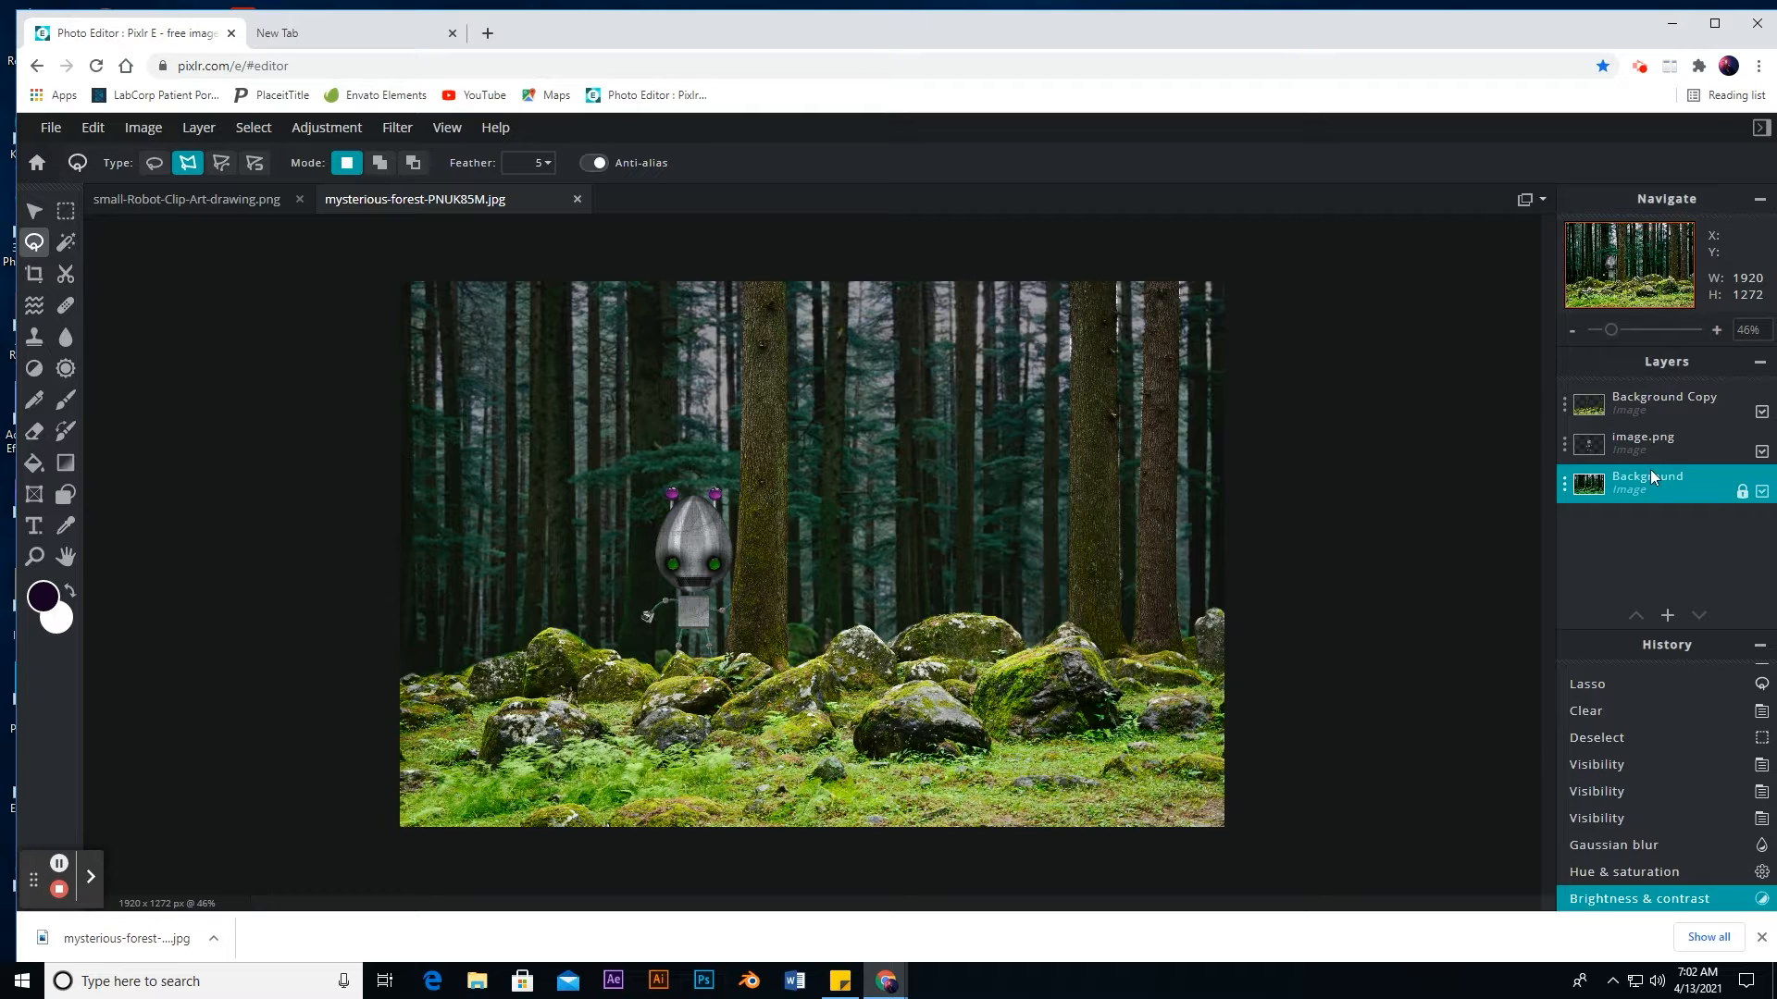
Step: Shift the hue of the Background Copy layer slightly with Hue & Saturation
click(1647, 404)
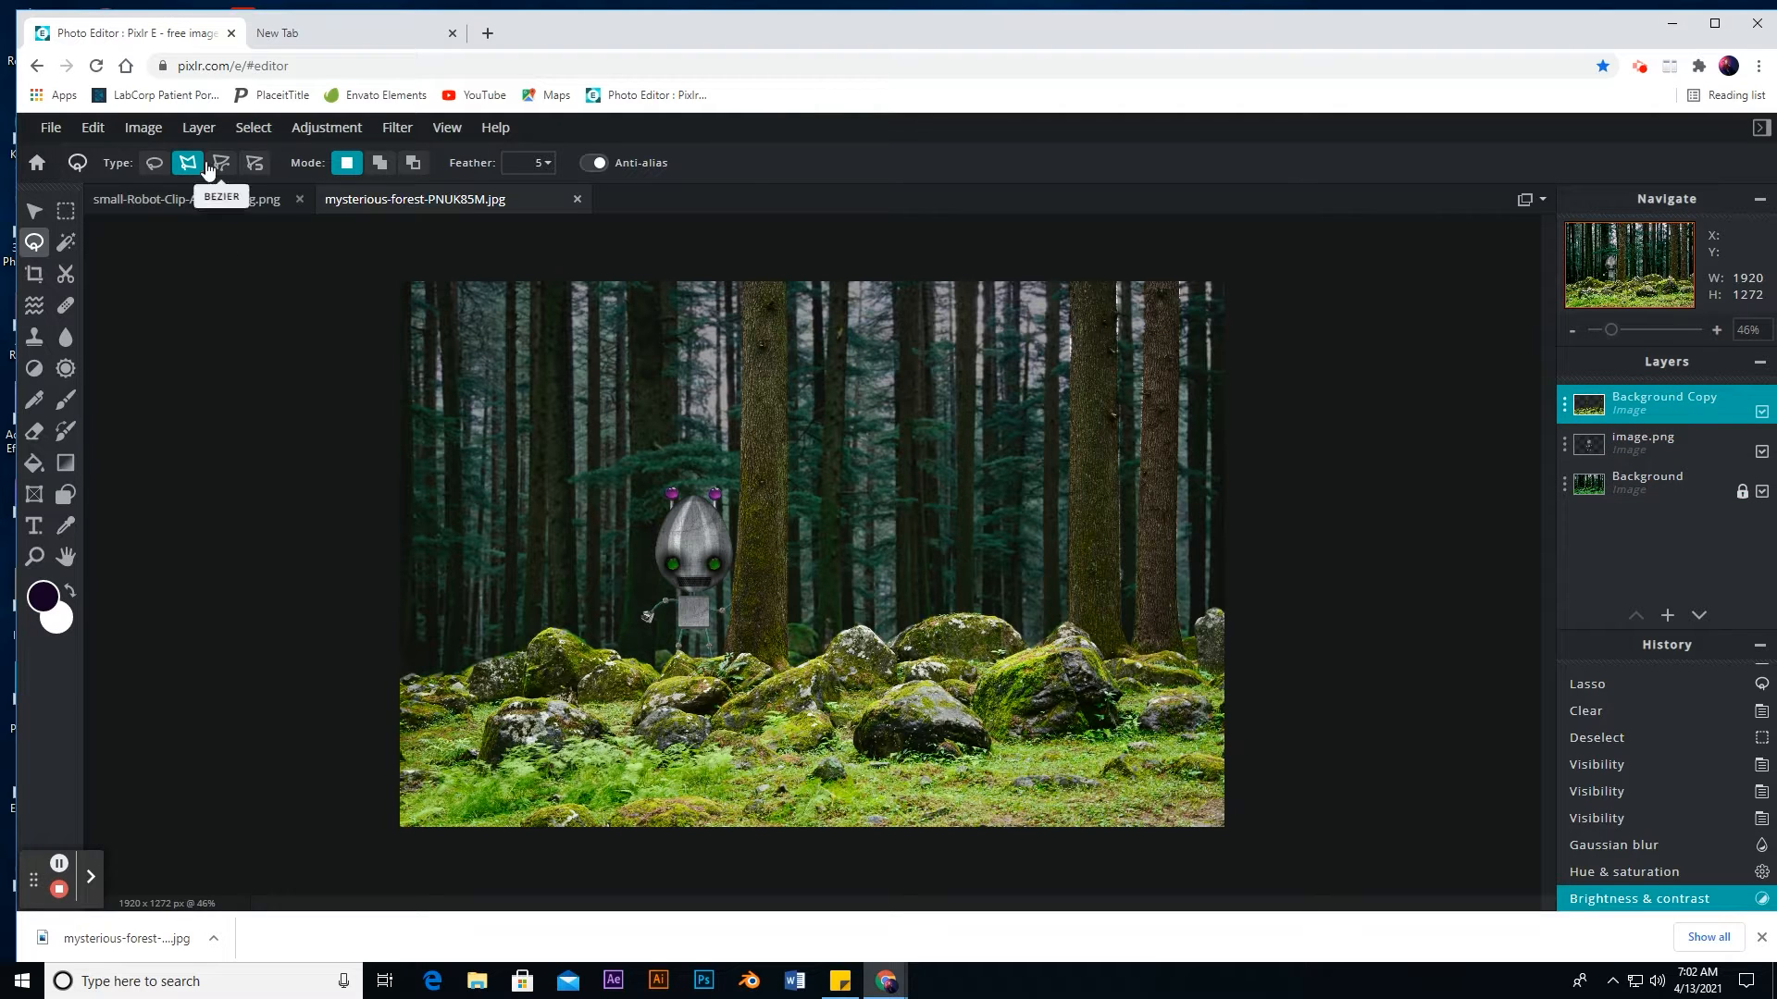
click(310, 128)
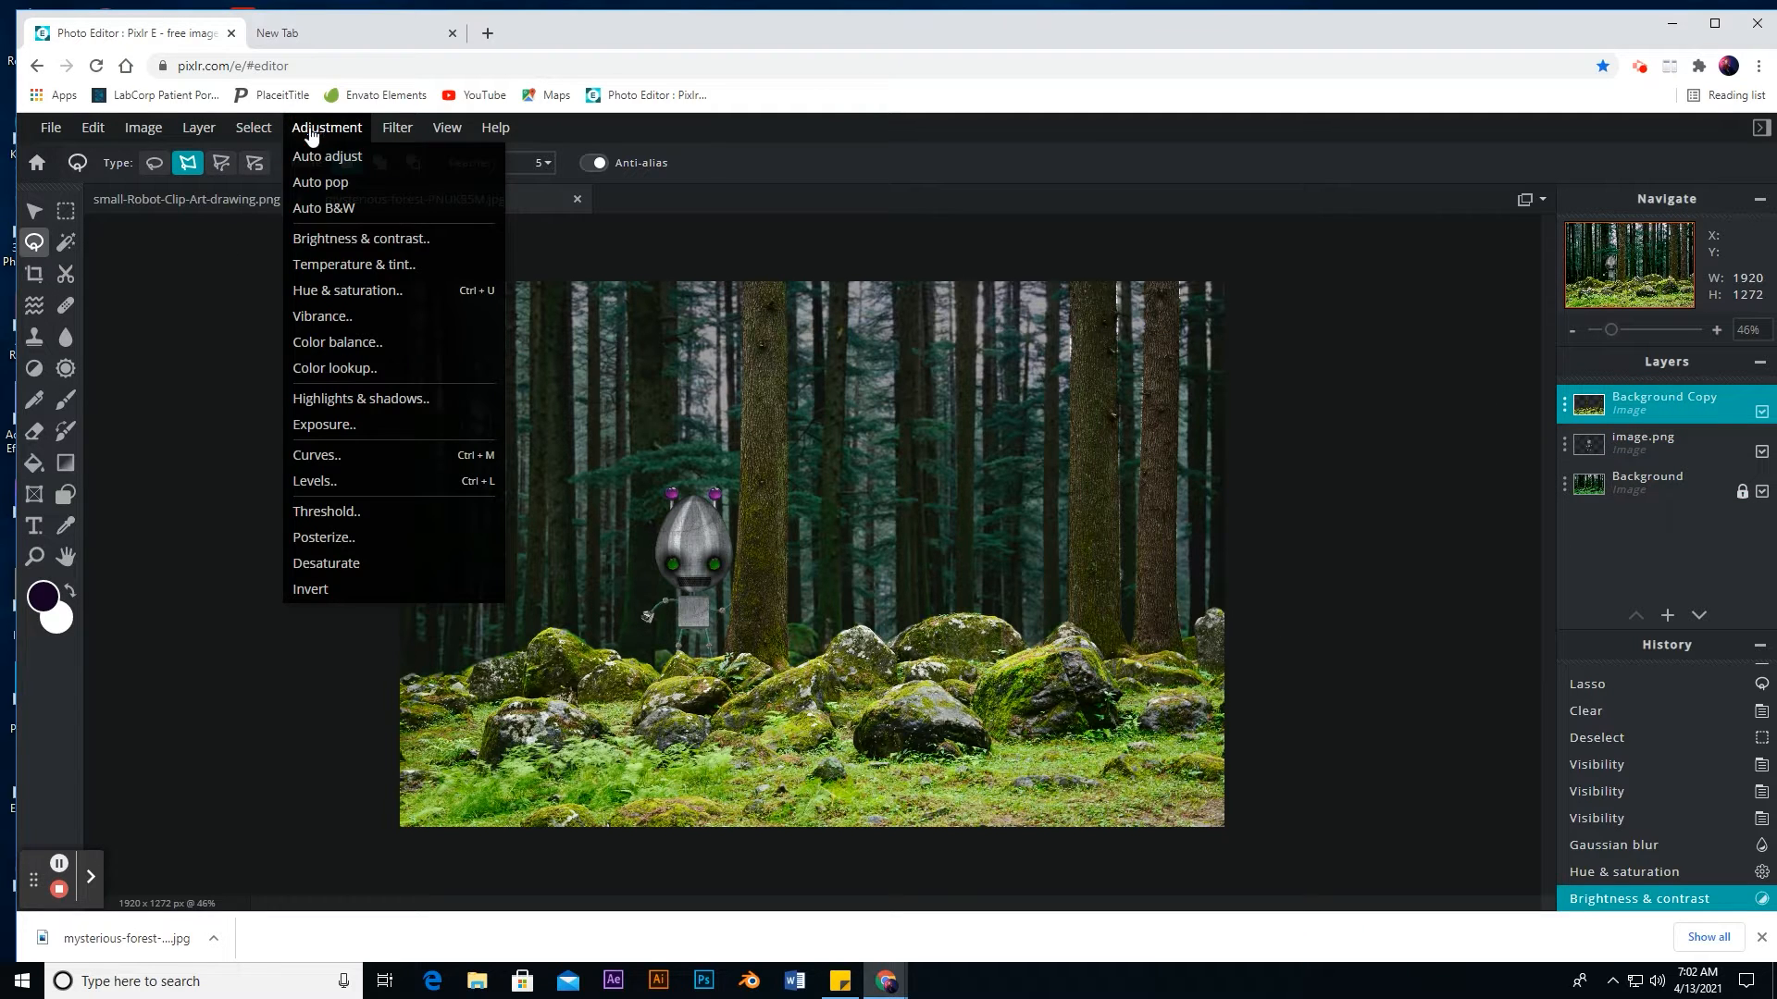
click(370, 291)
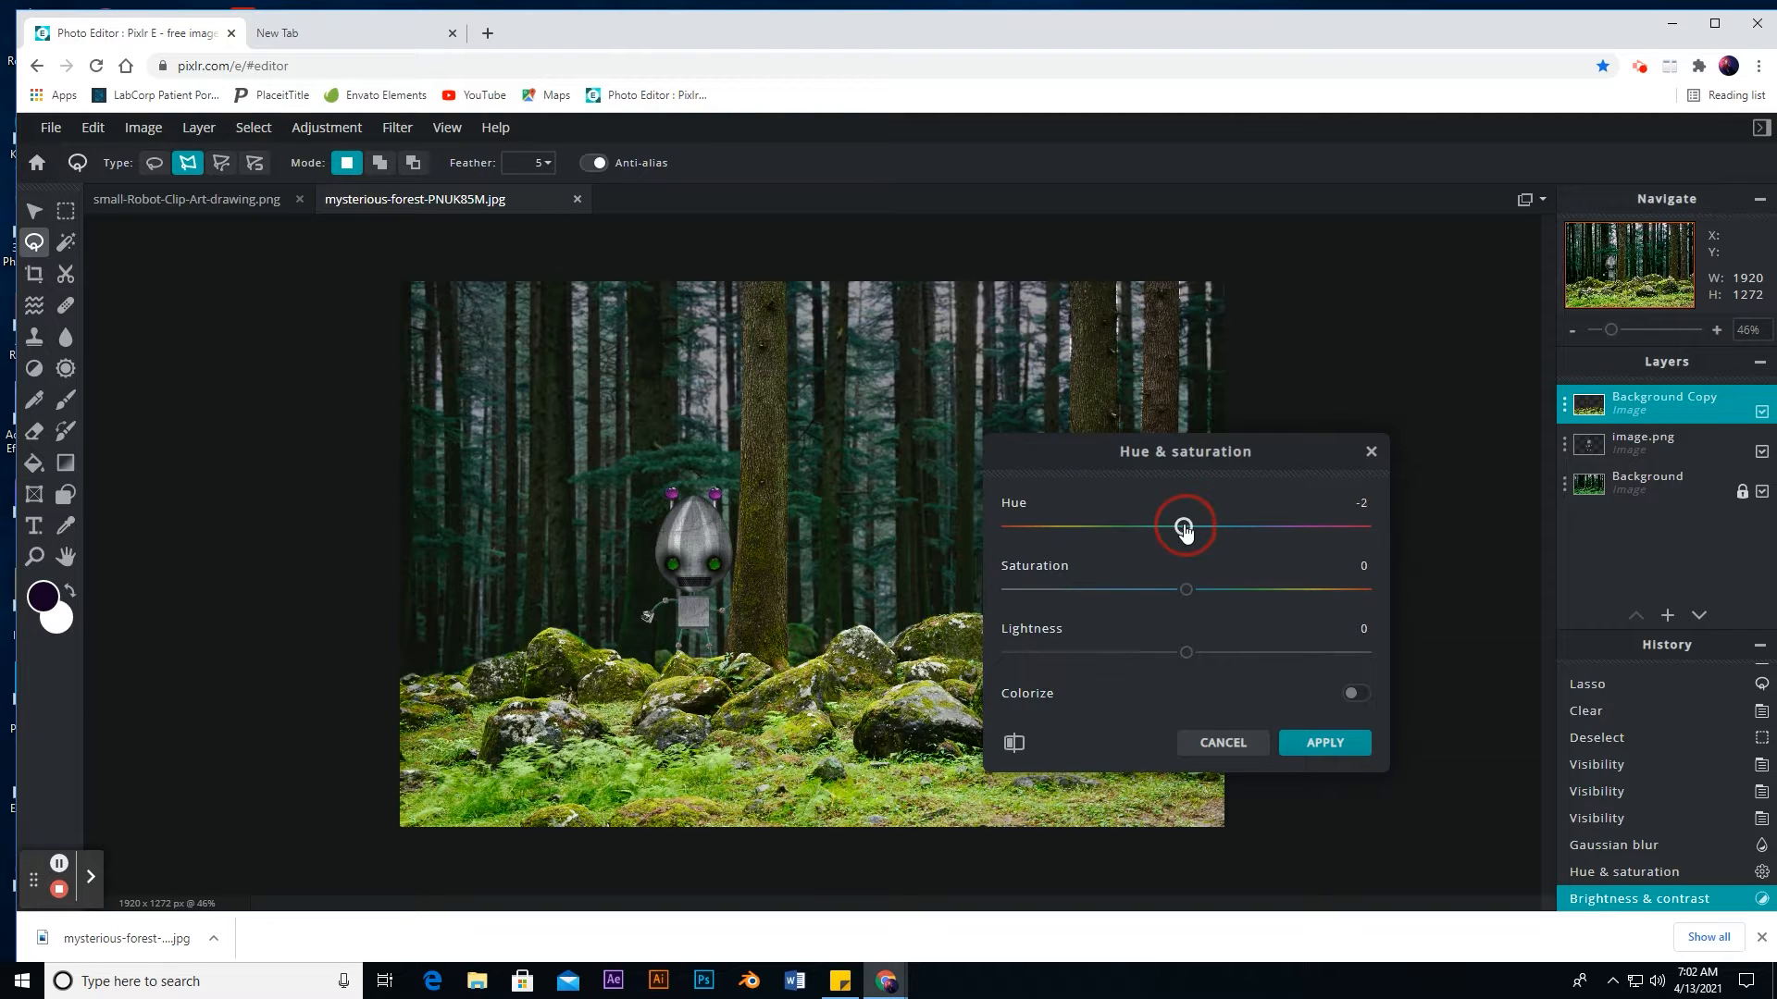
mouse_move(1185, 530)
mouse_down()
mouse_move(1172, 524)
mouse_move(1198, 537)
mouse_up()
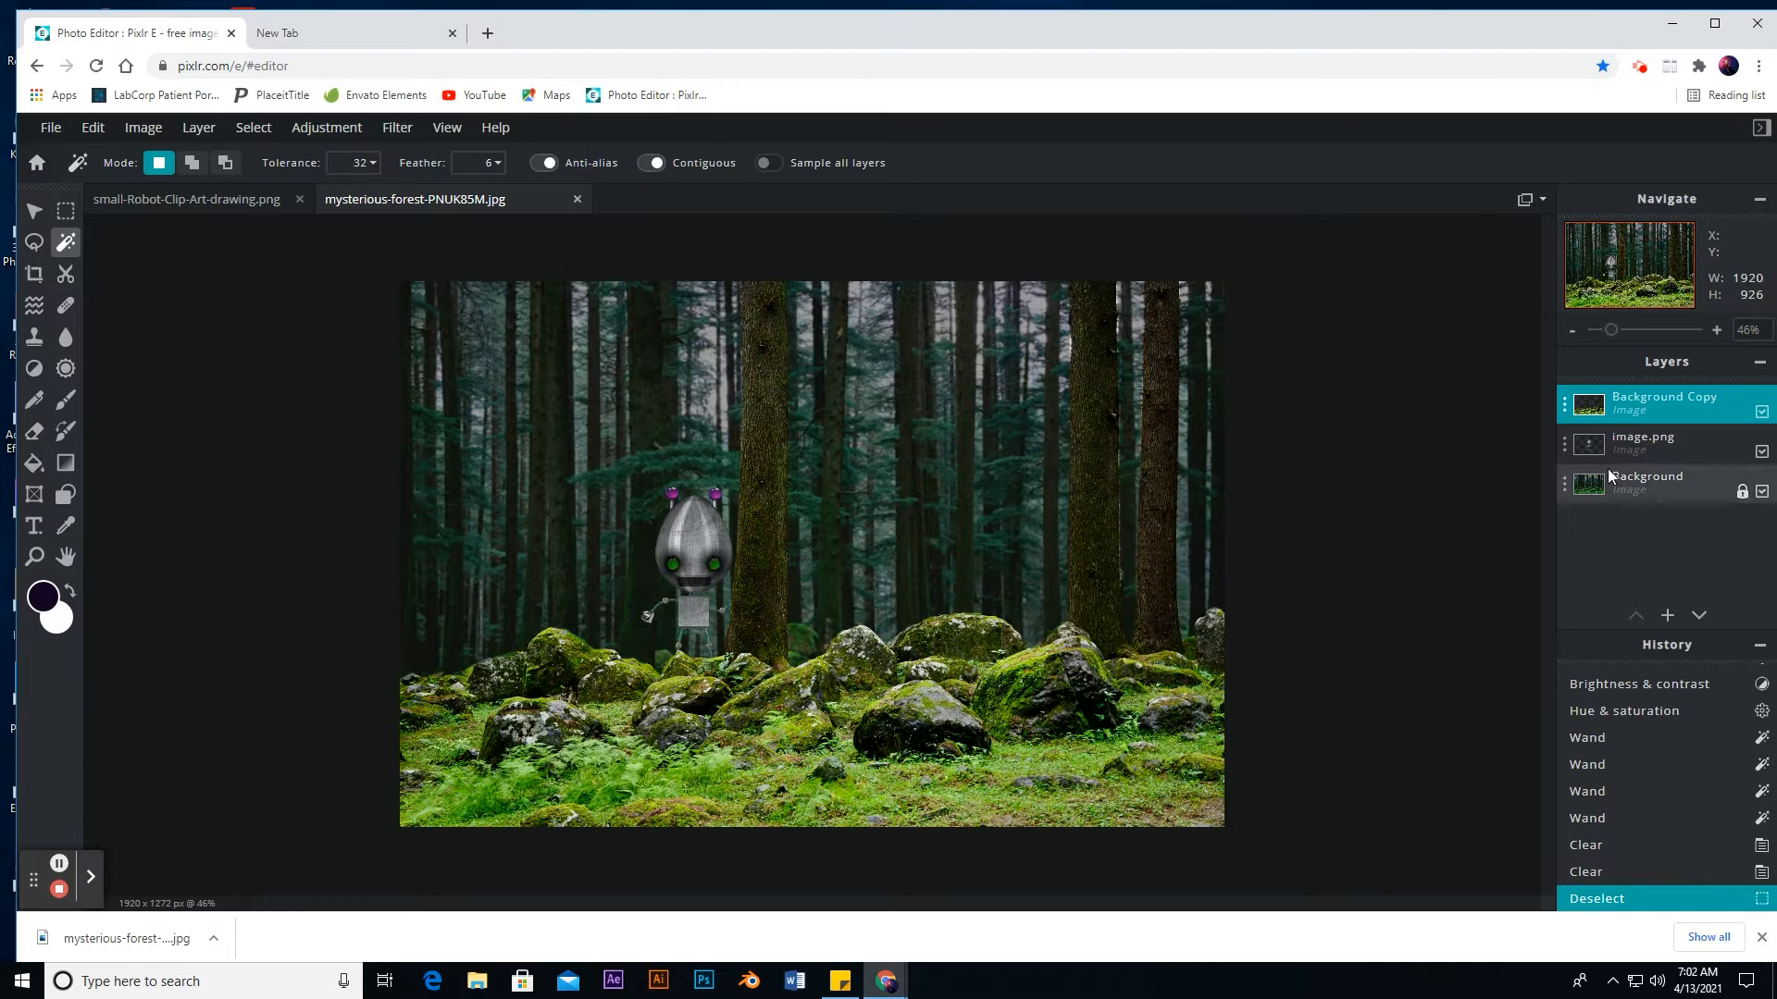
Step: Try tinting the robot layer image.png with a hue shift and the Colorize option of Hue & Saturation
click(1634, 444)
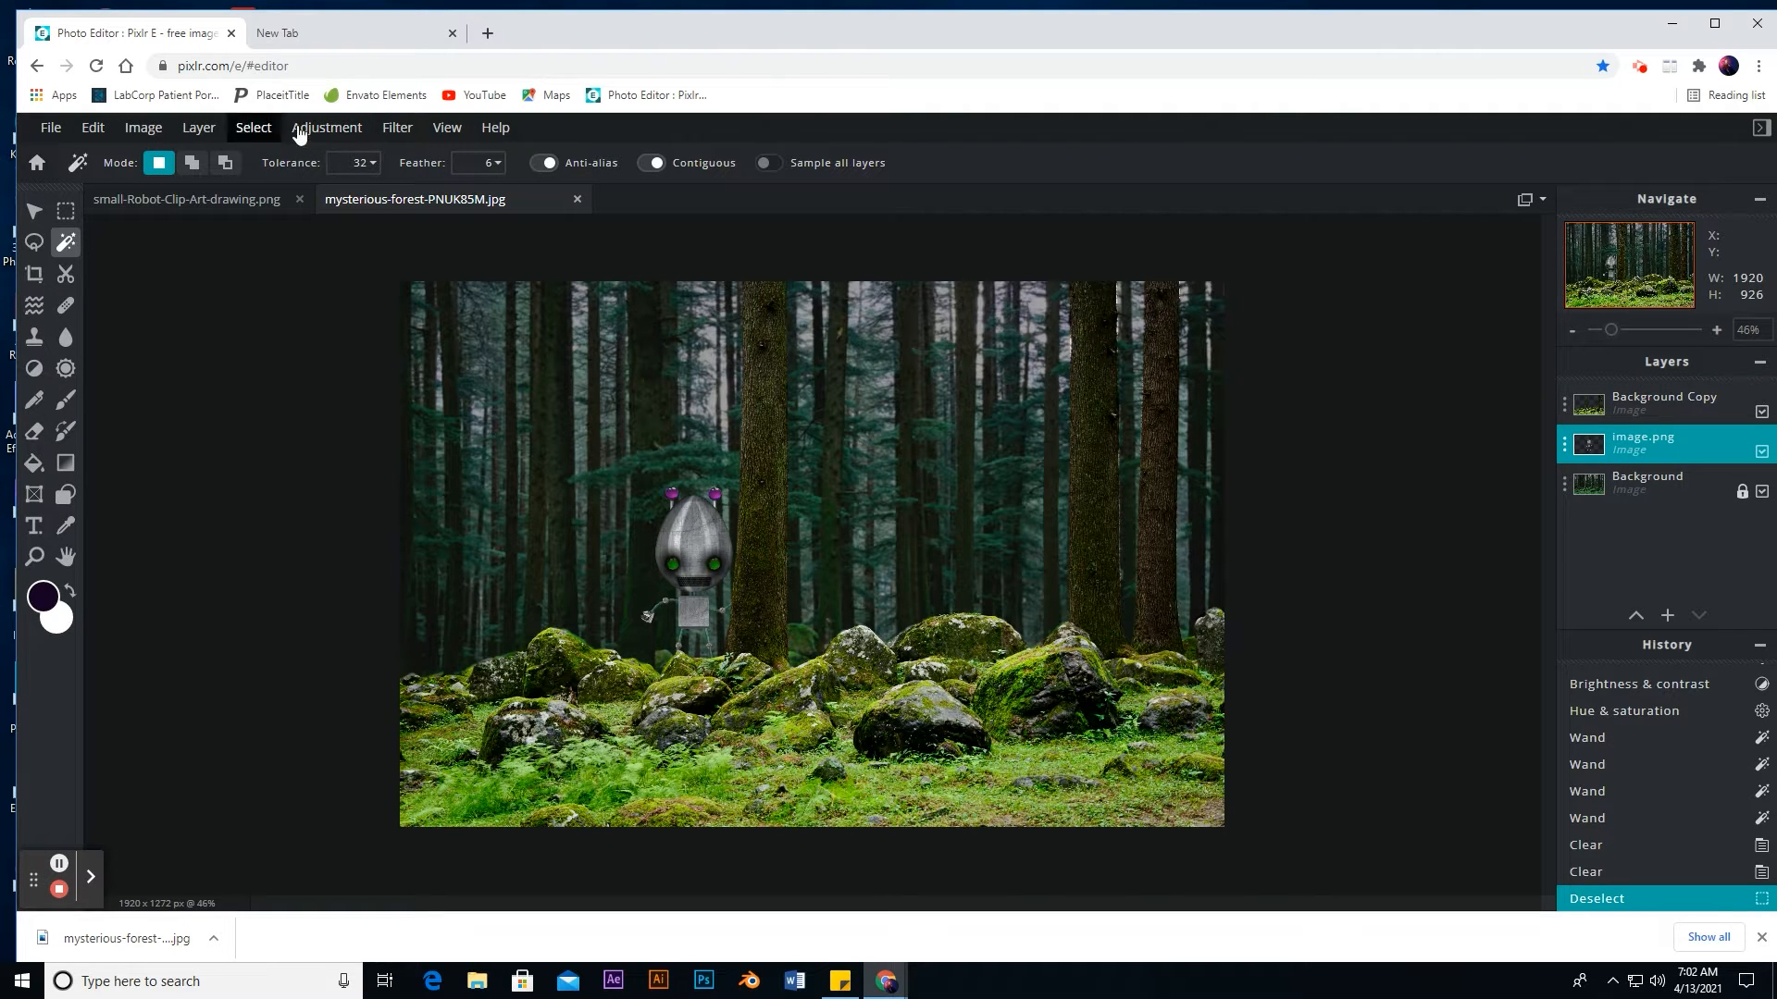
click(393, 128)
mouse_move(348, 139)
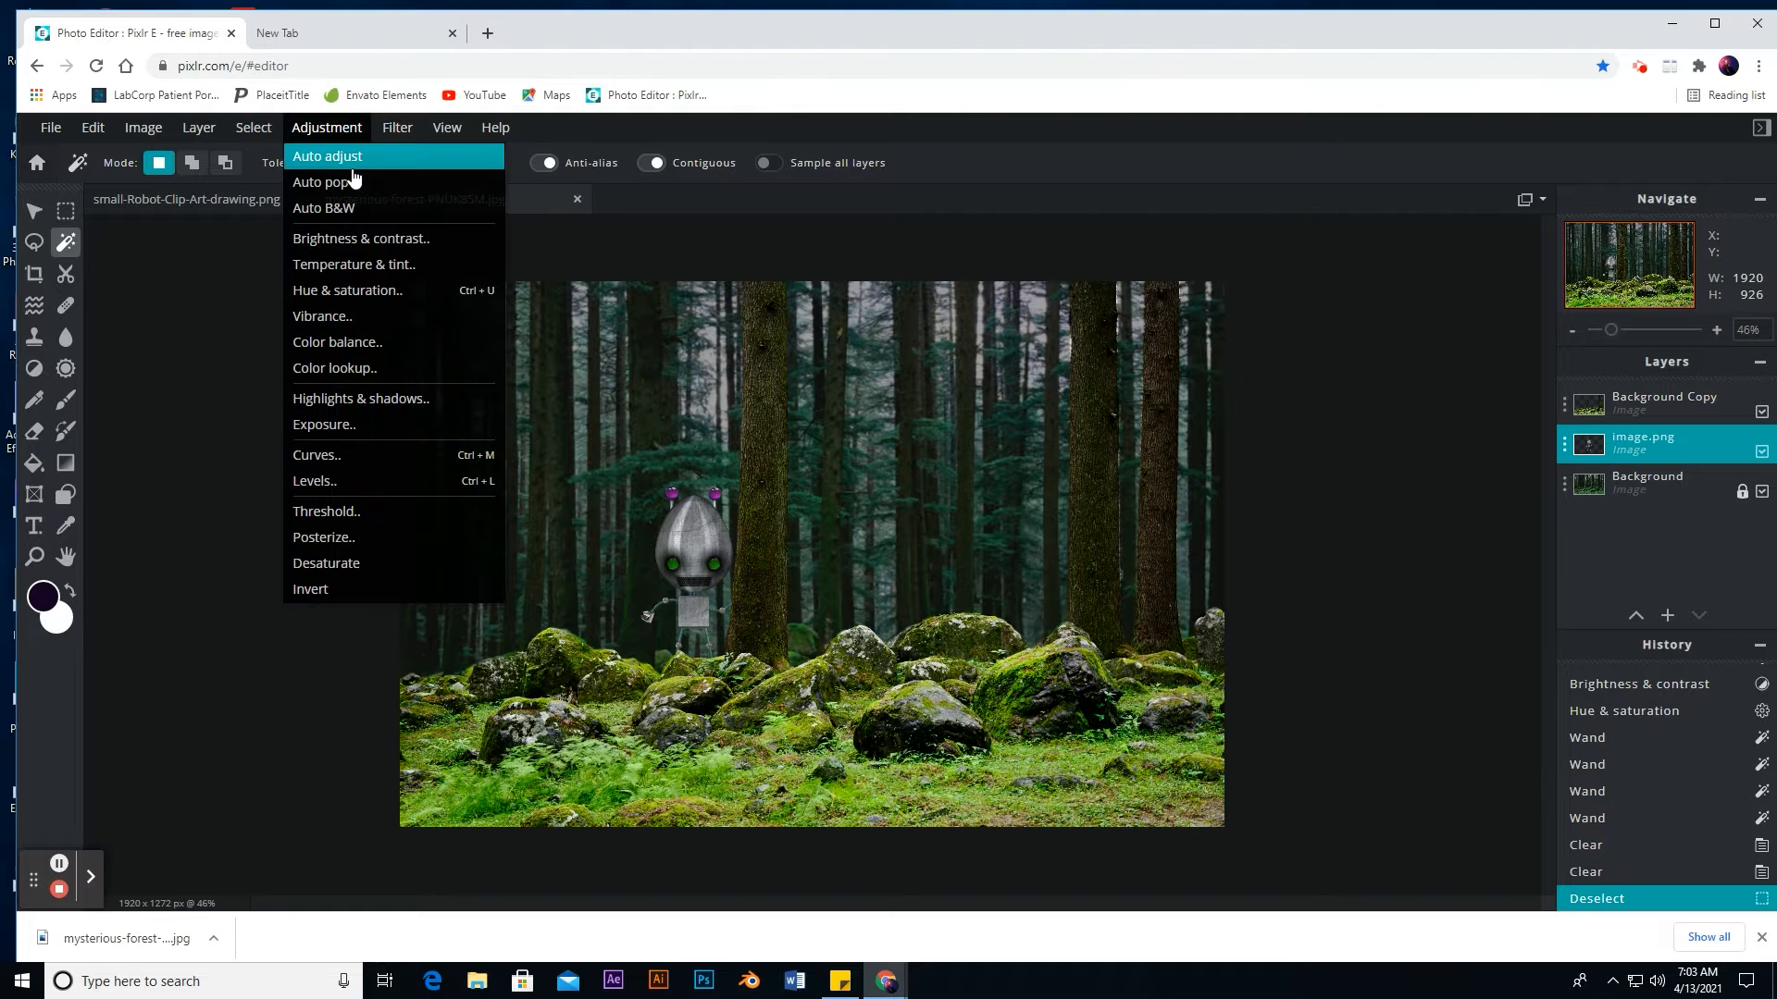
click(352, 290)
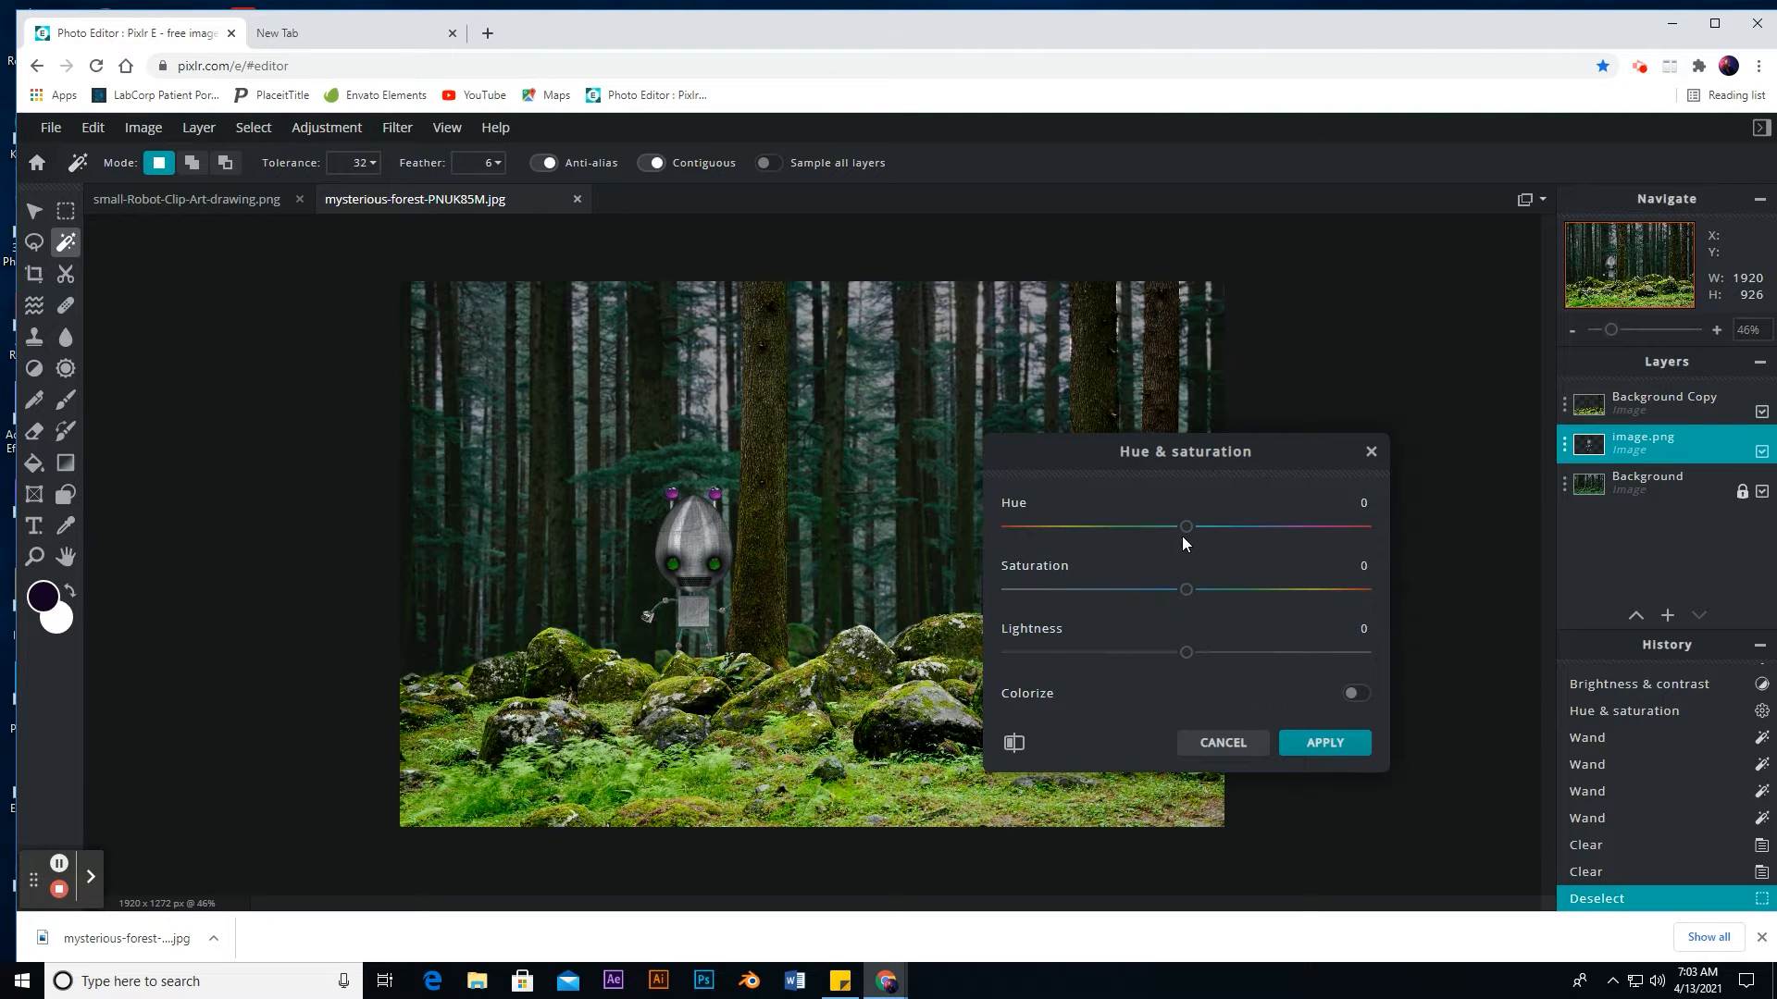
drag(1185, 529, 1239, 542)
click(1358, 701)
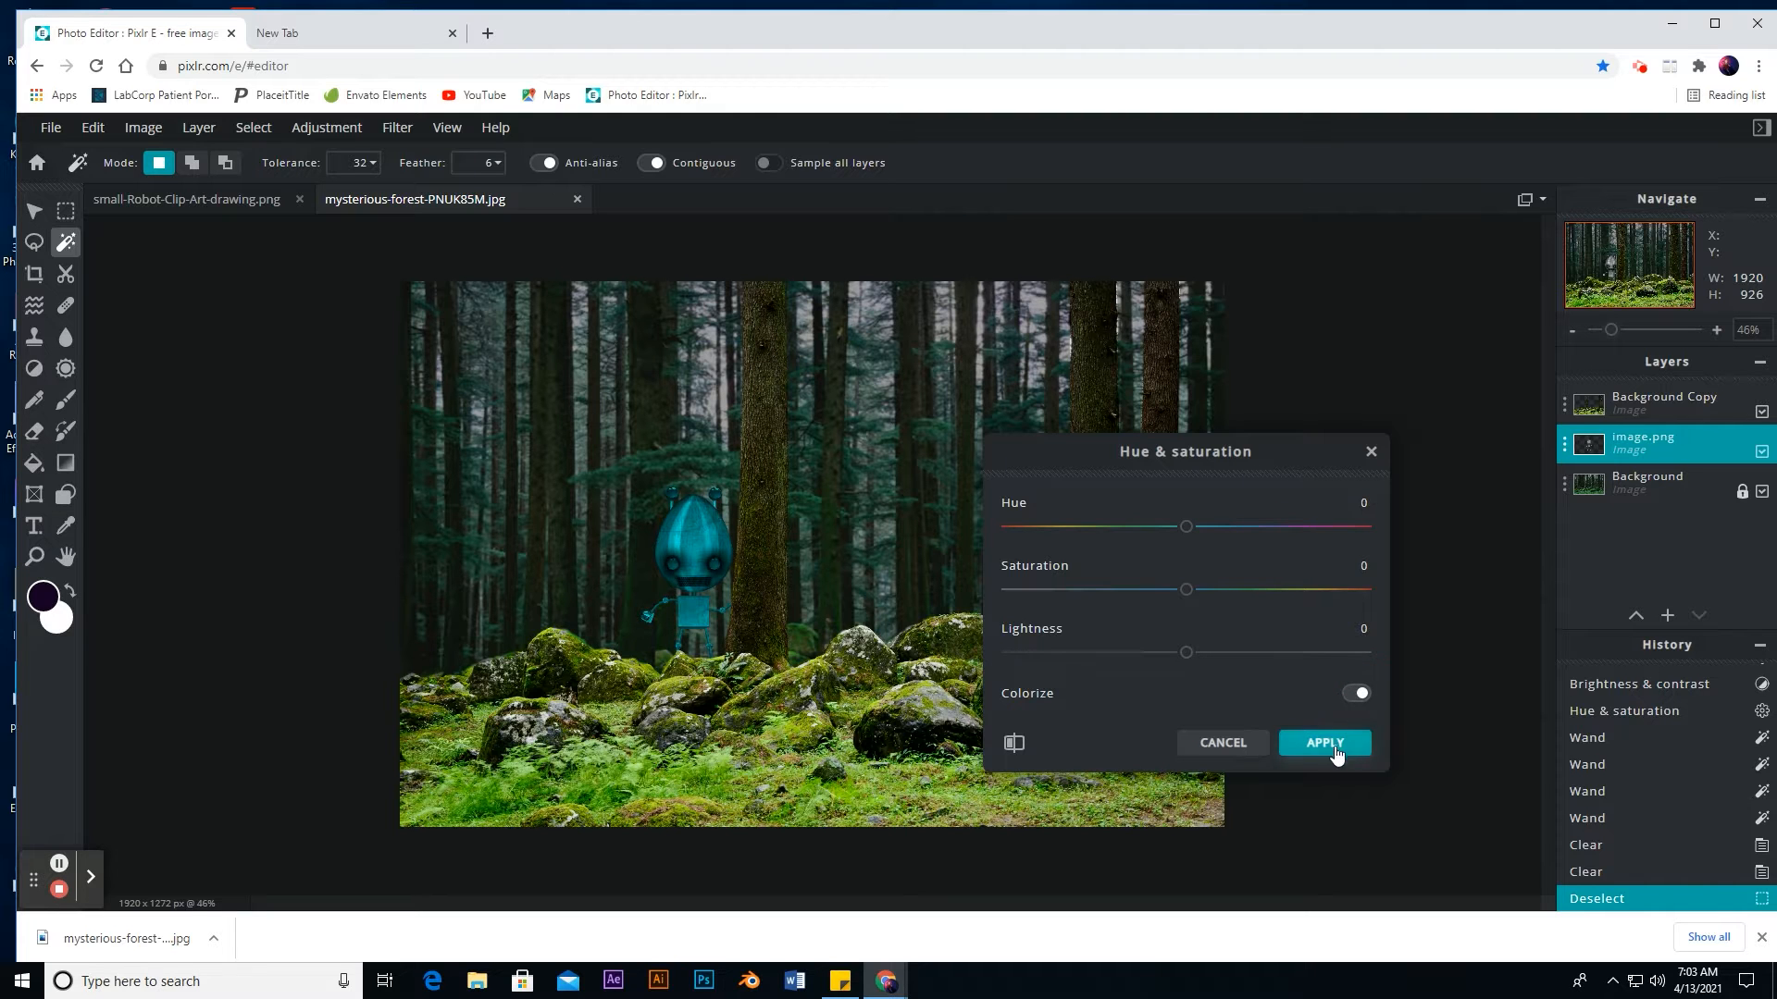
click(1222, 742)
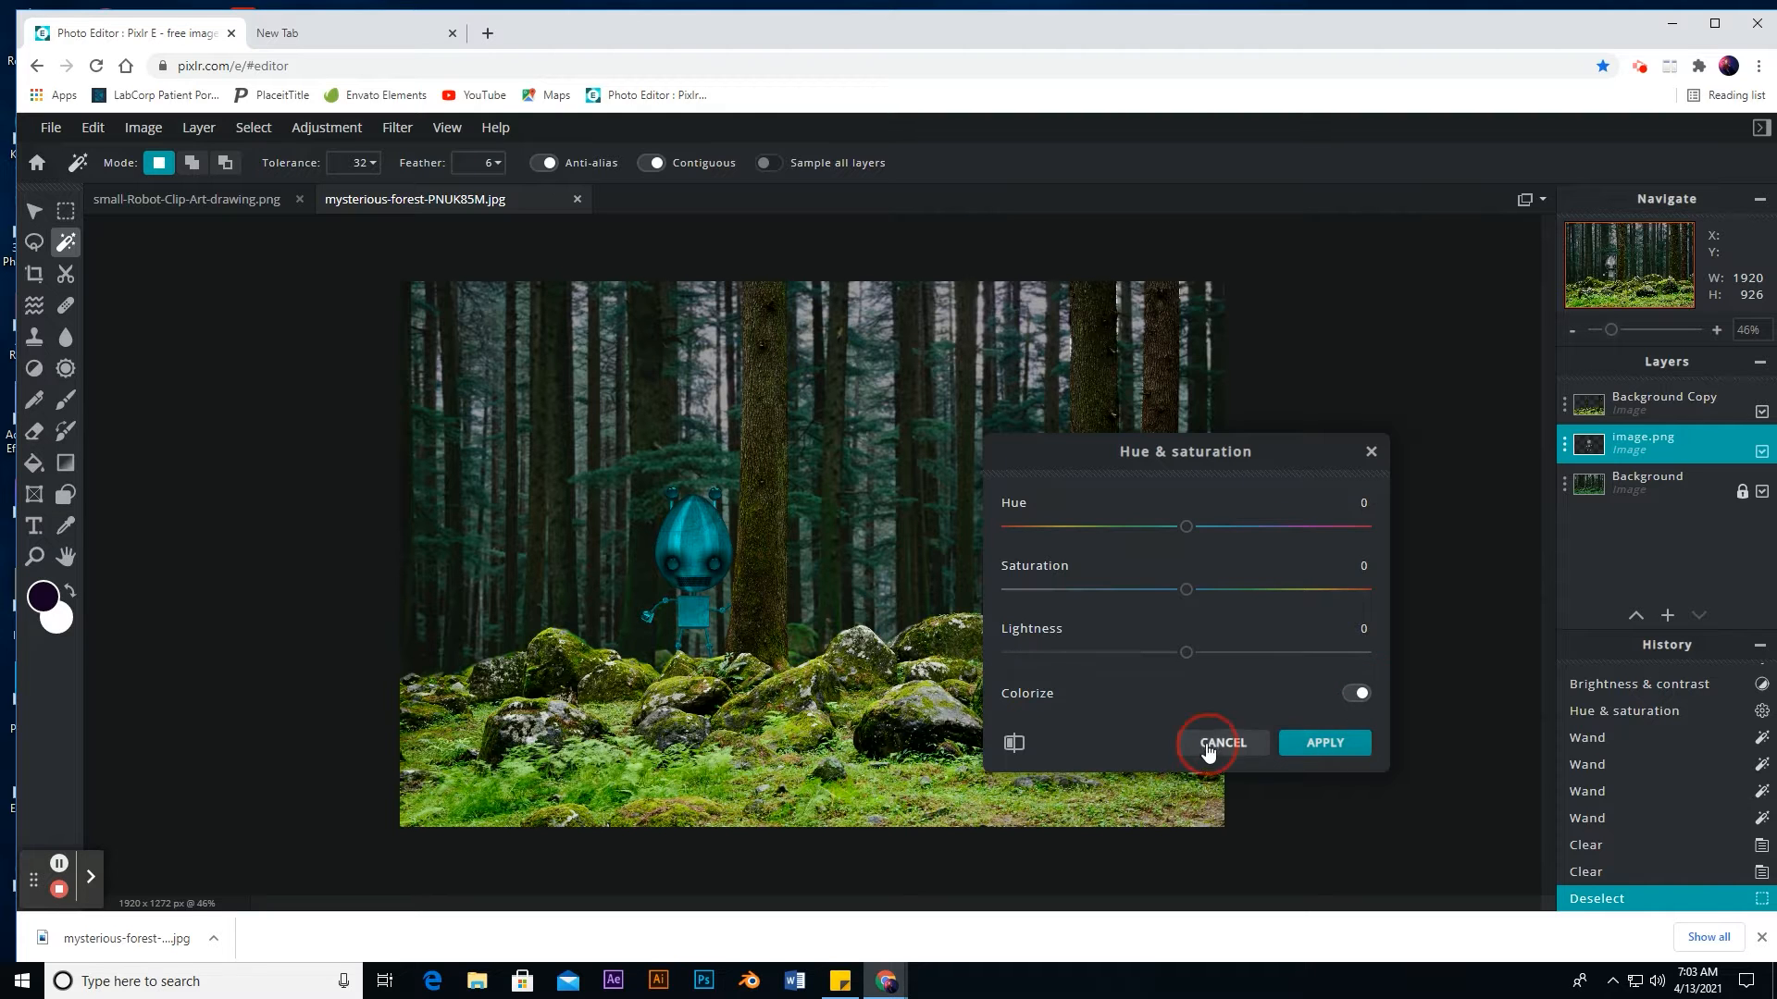
Step: Try lowering the green channel's midtone to 0.8 on the robot layer image.png with Levels
click(315, 129)
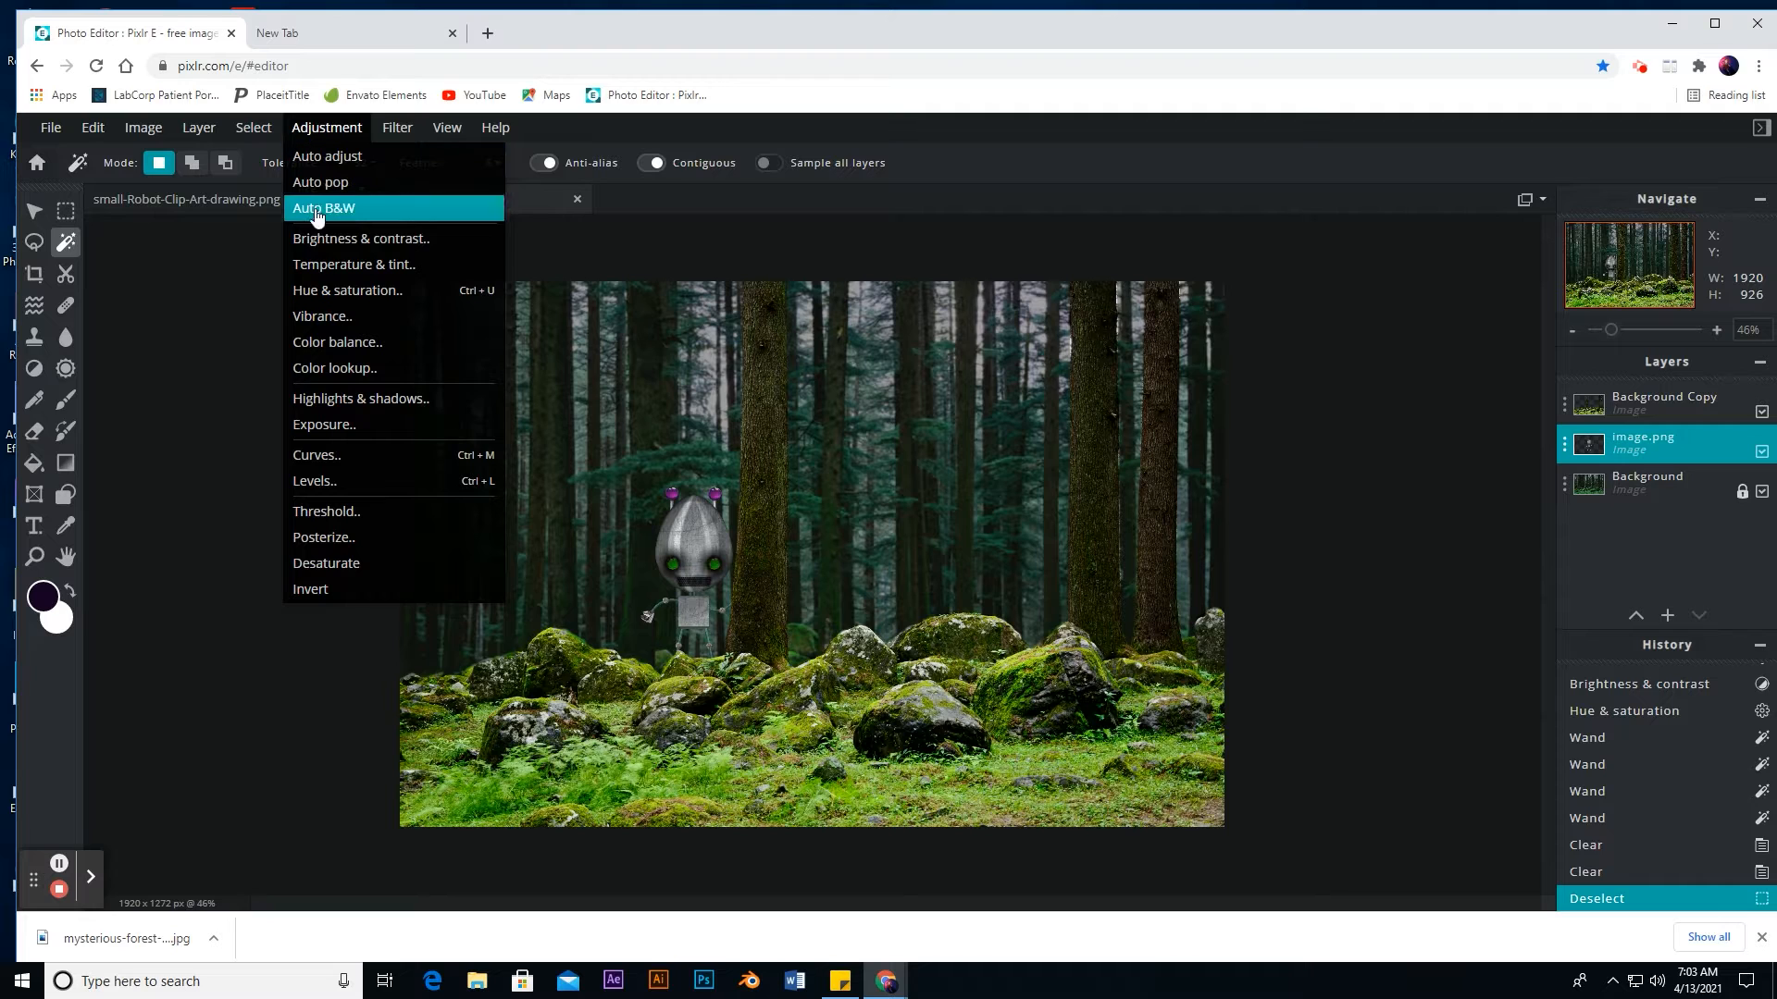
click(318, 481)
click(1044, 491)
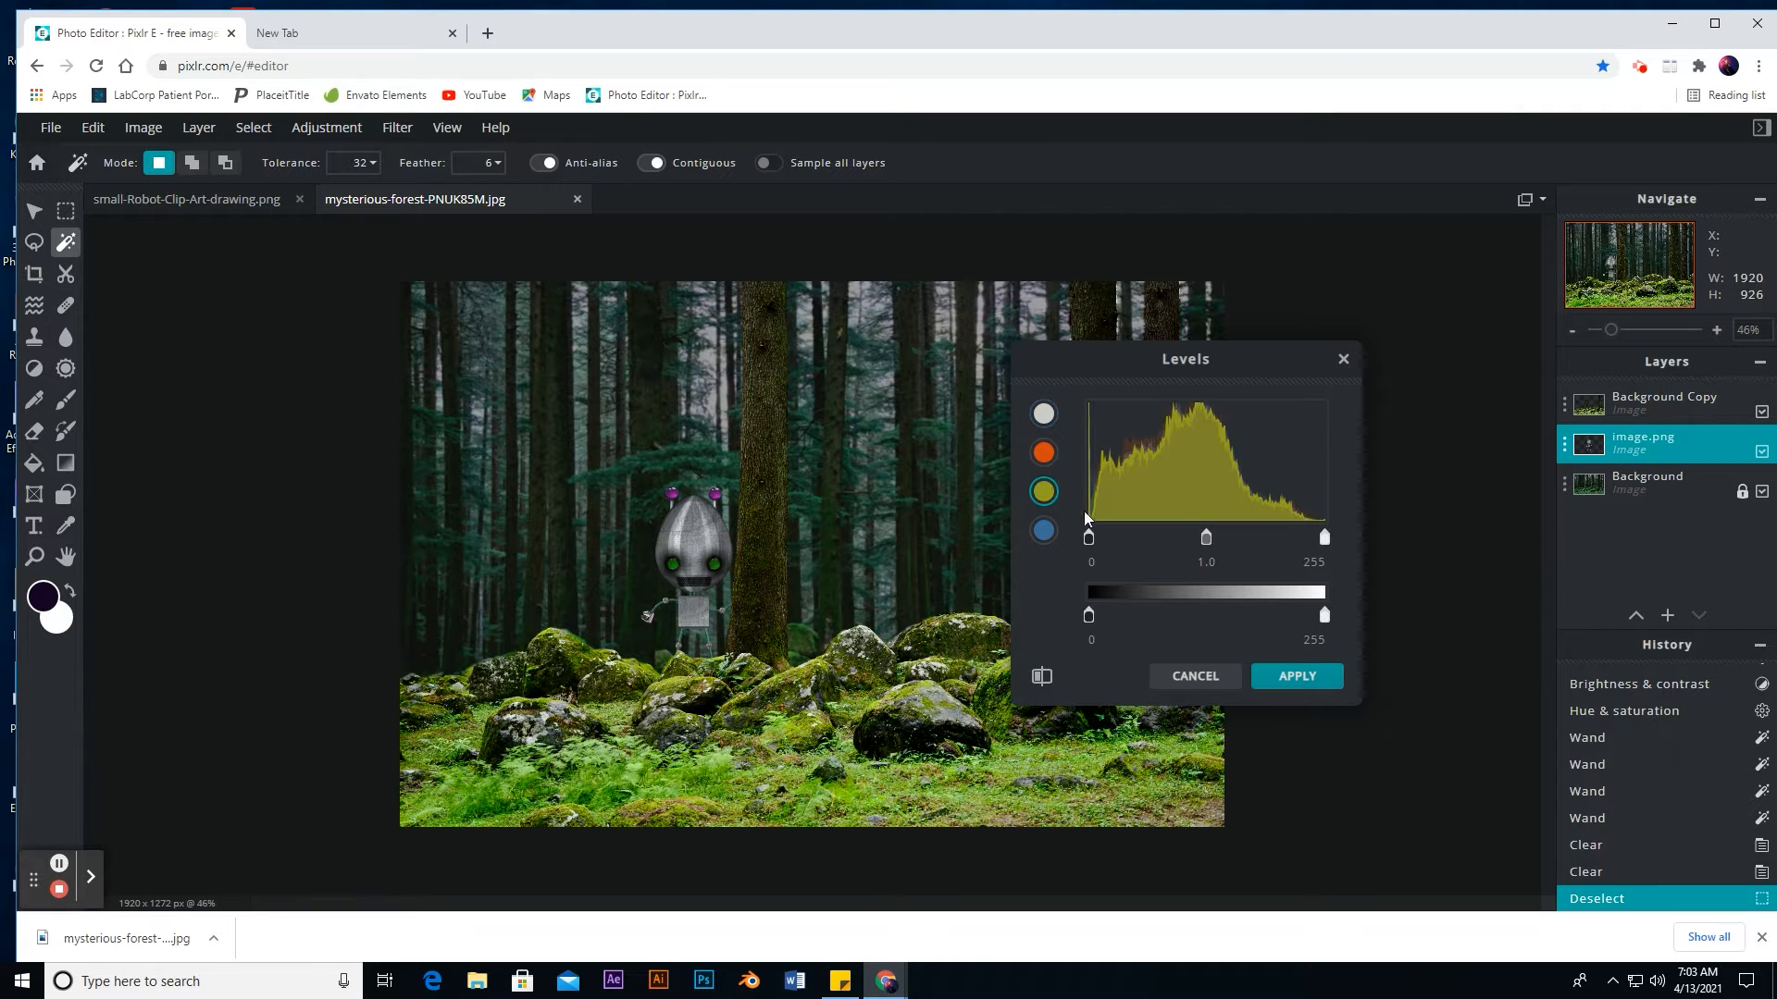
mouse_move(1207, 540)
mouse_down()
mouse_move(1182, 543)
mouse_move(1198, 546)
mouse_up()
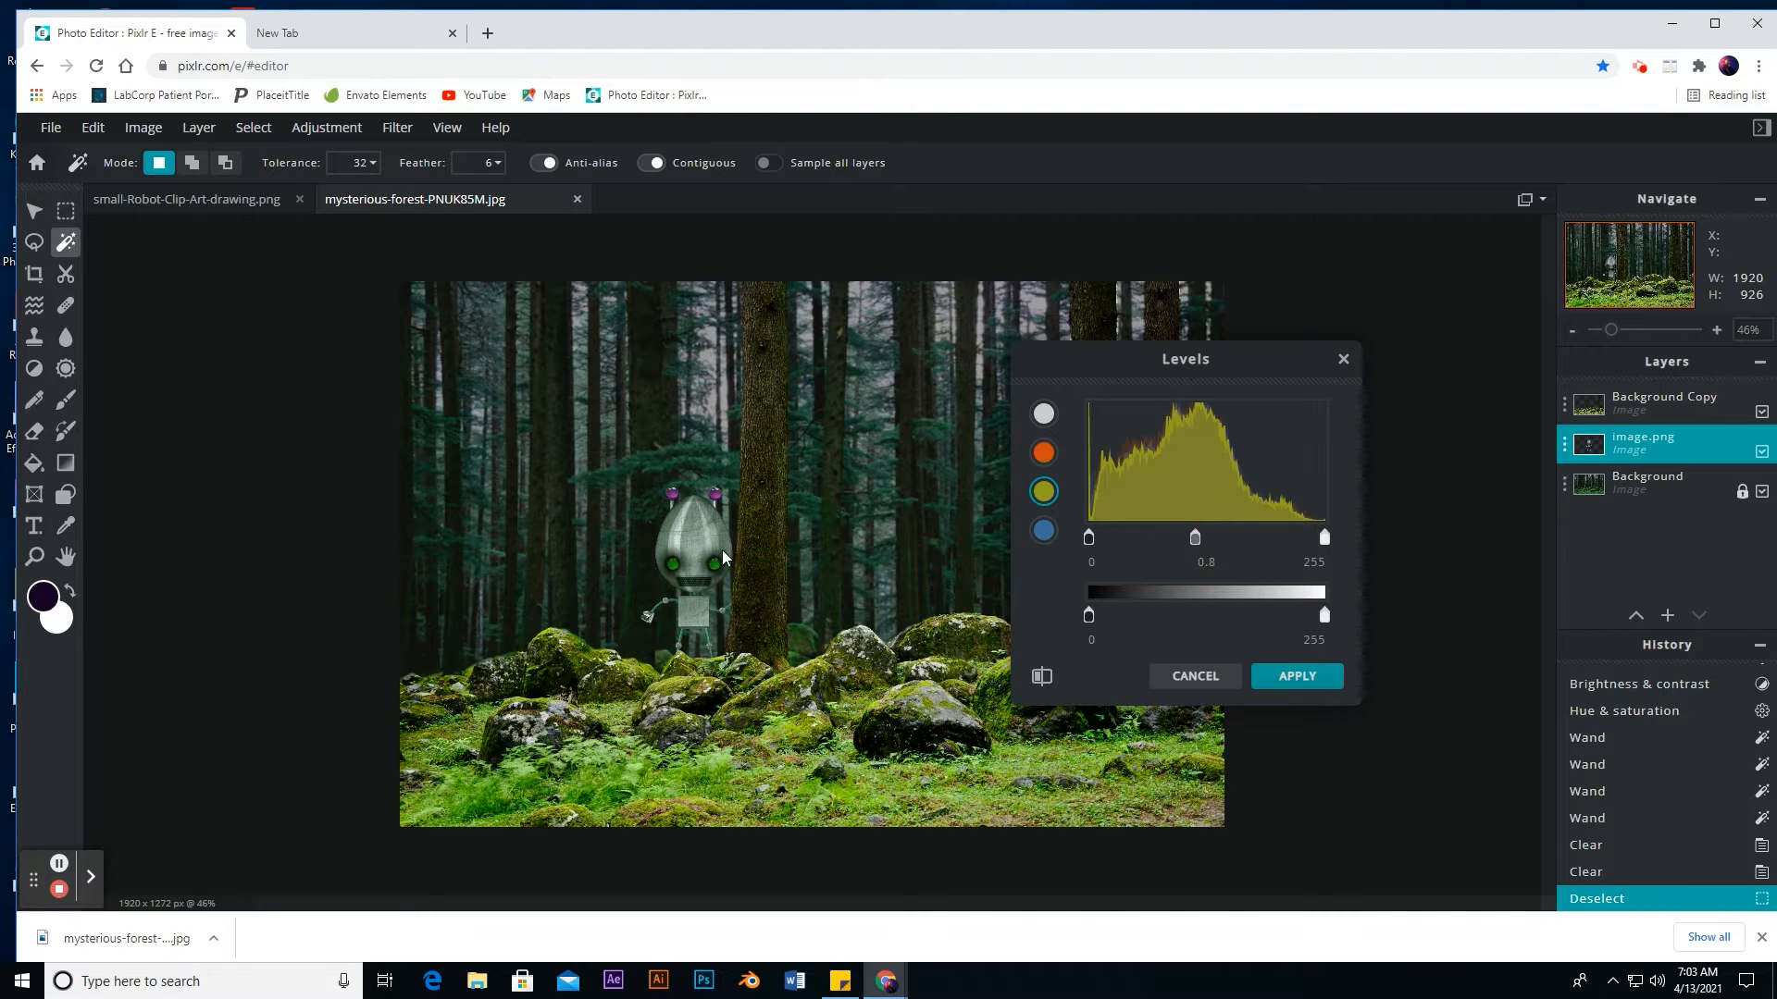
click(1090, 536)
drag(1324, 538, 1313, 542)
click(1193, 540)
click(1298, 683)
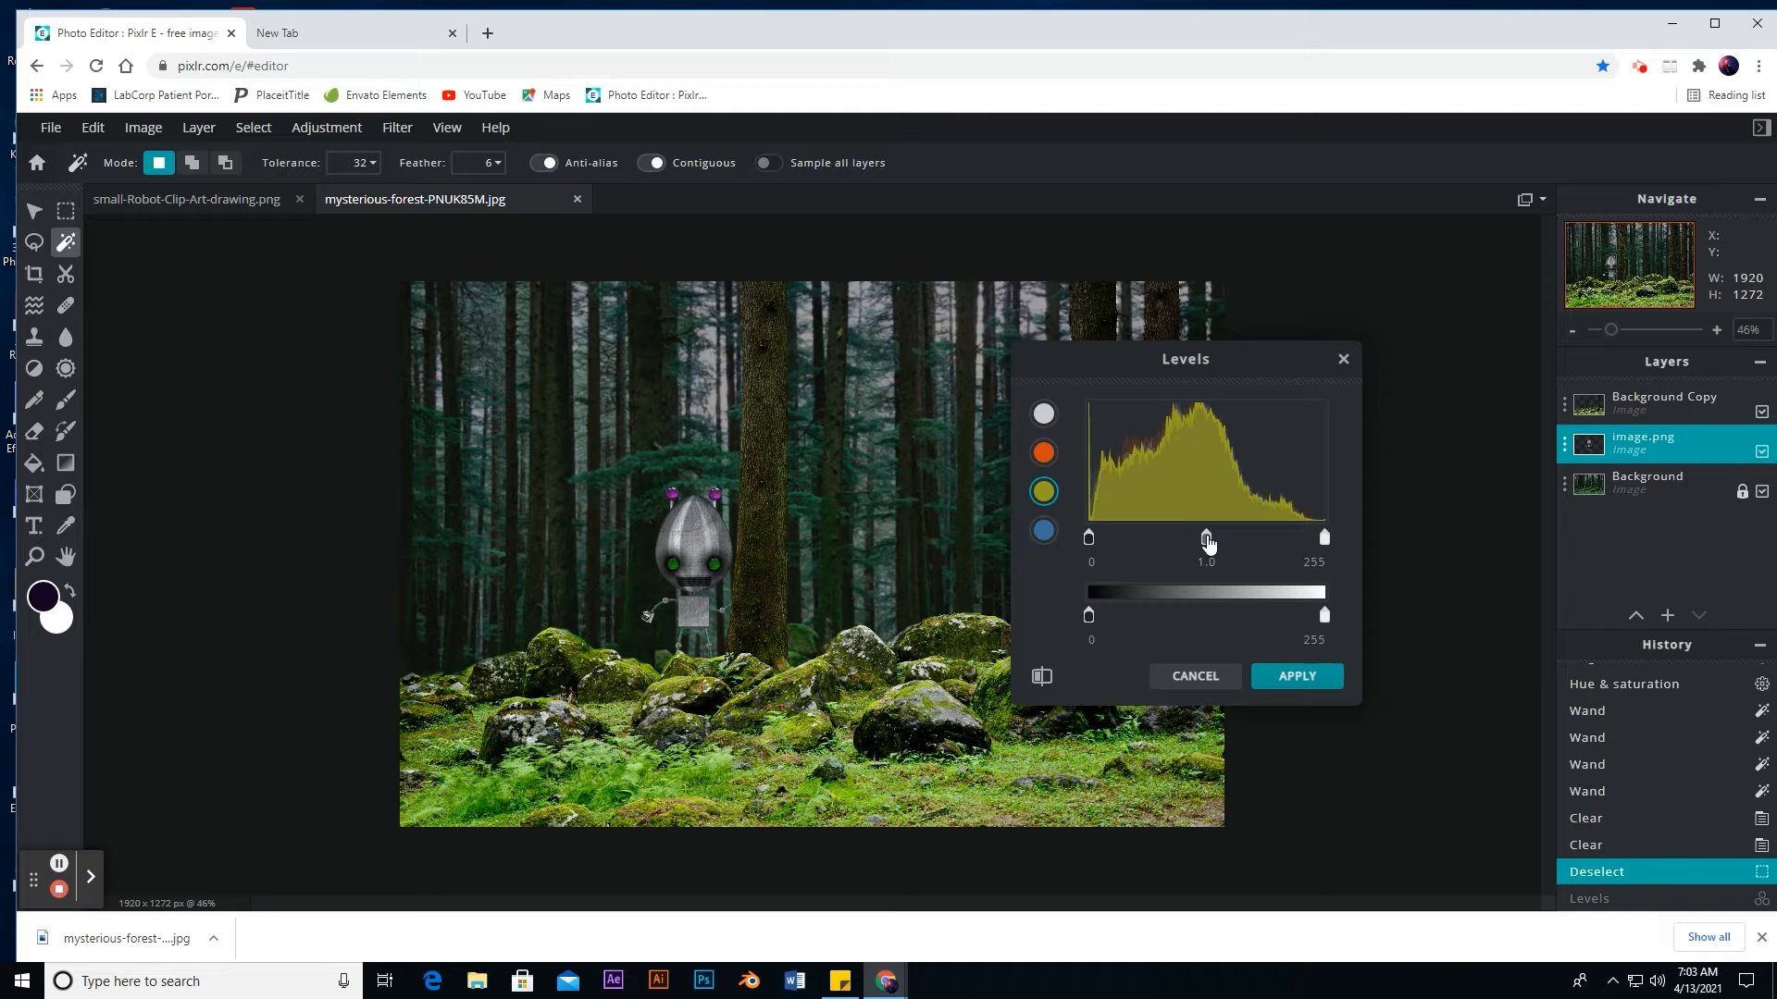
Step: Lower the green channel's midtone on the robot layer image.png with Levels and apply the adjustment
drag(1207, 544, 1191, 546)
click(1043, 529)
click(1043, 491)
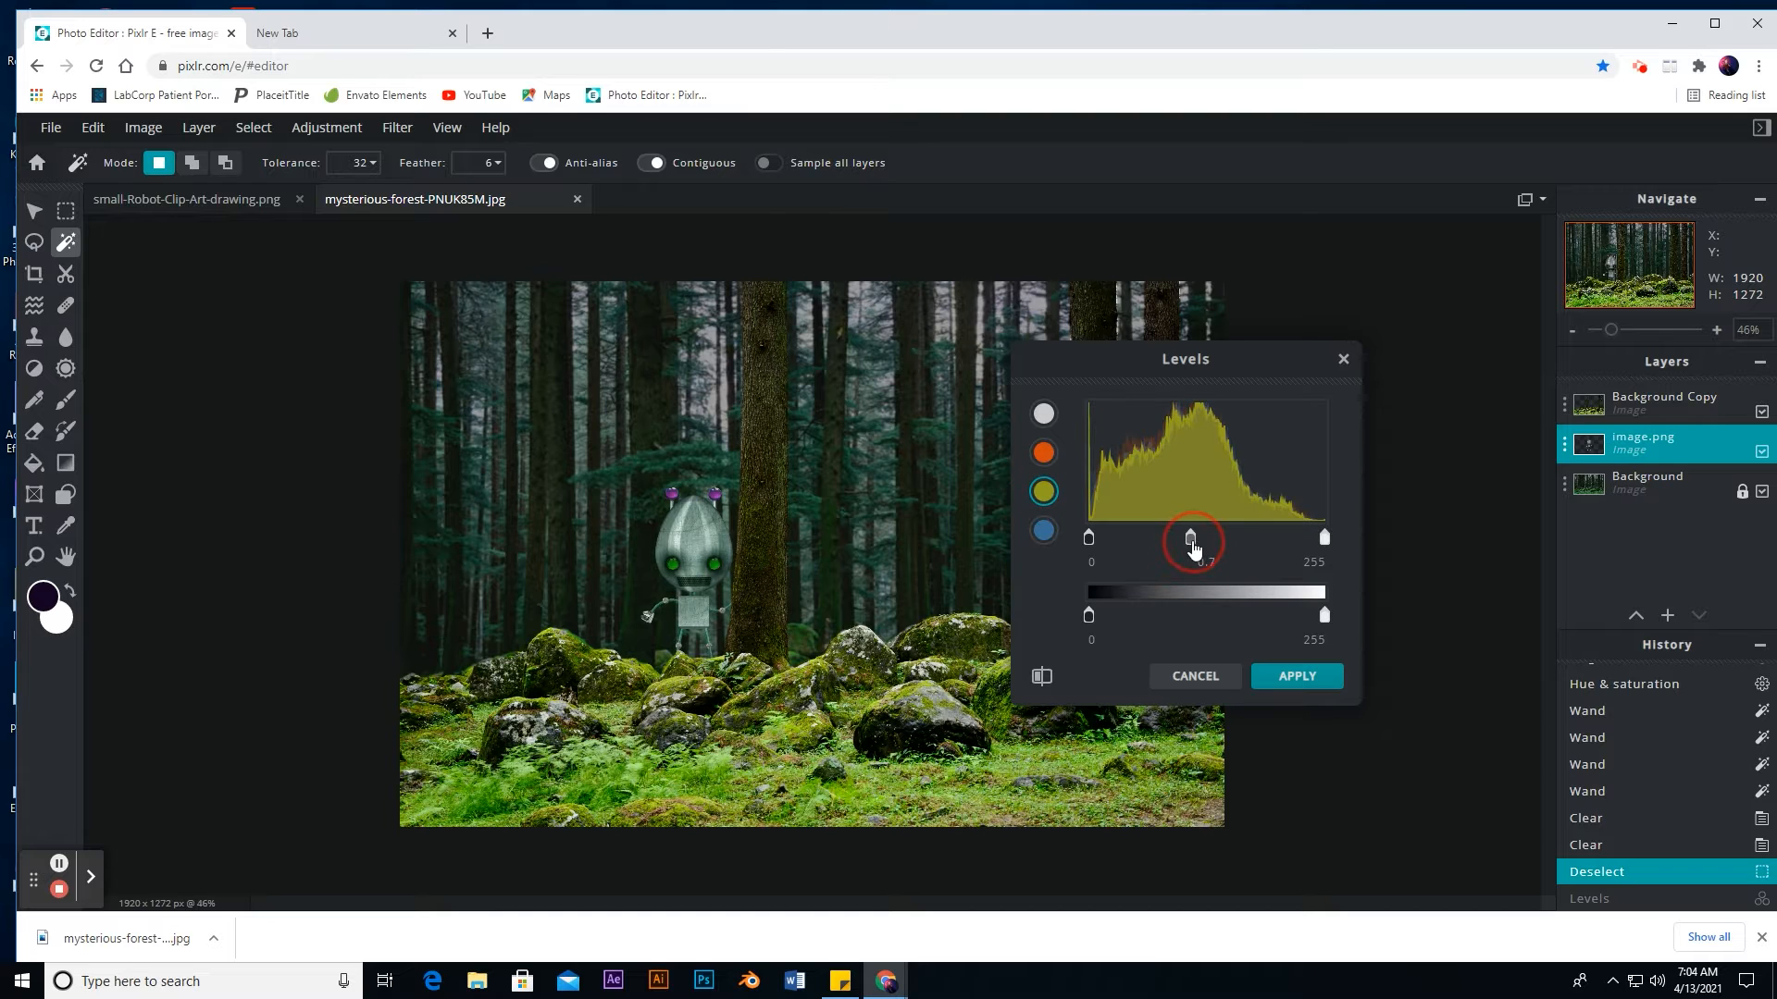
click(1305, 675)
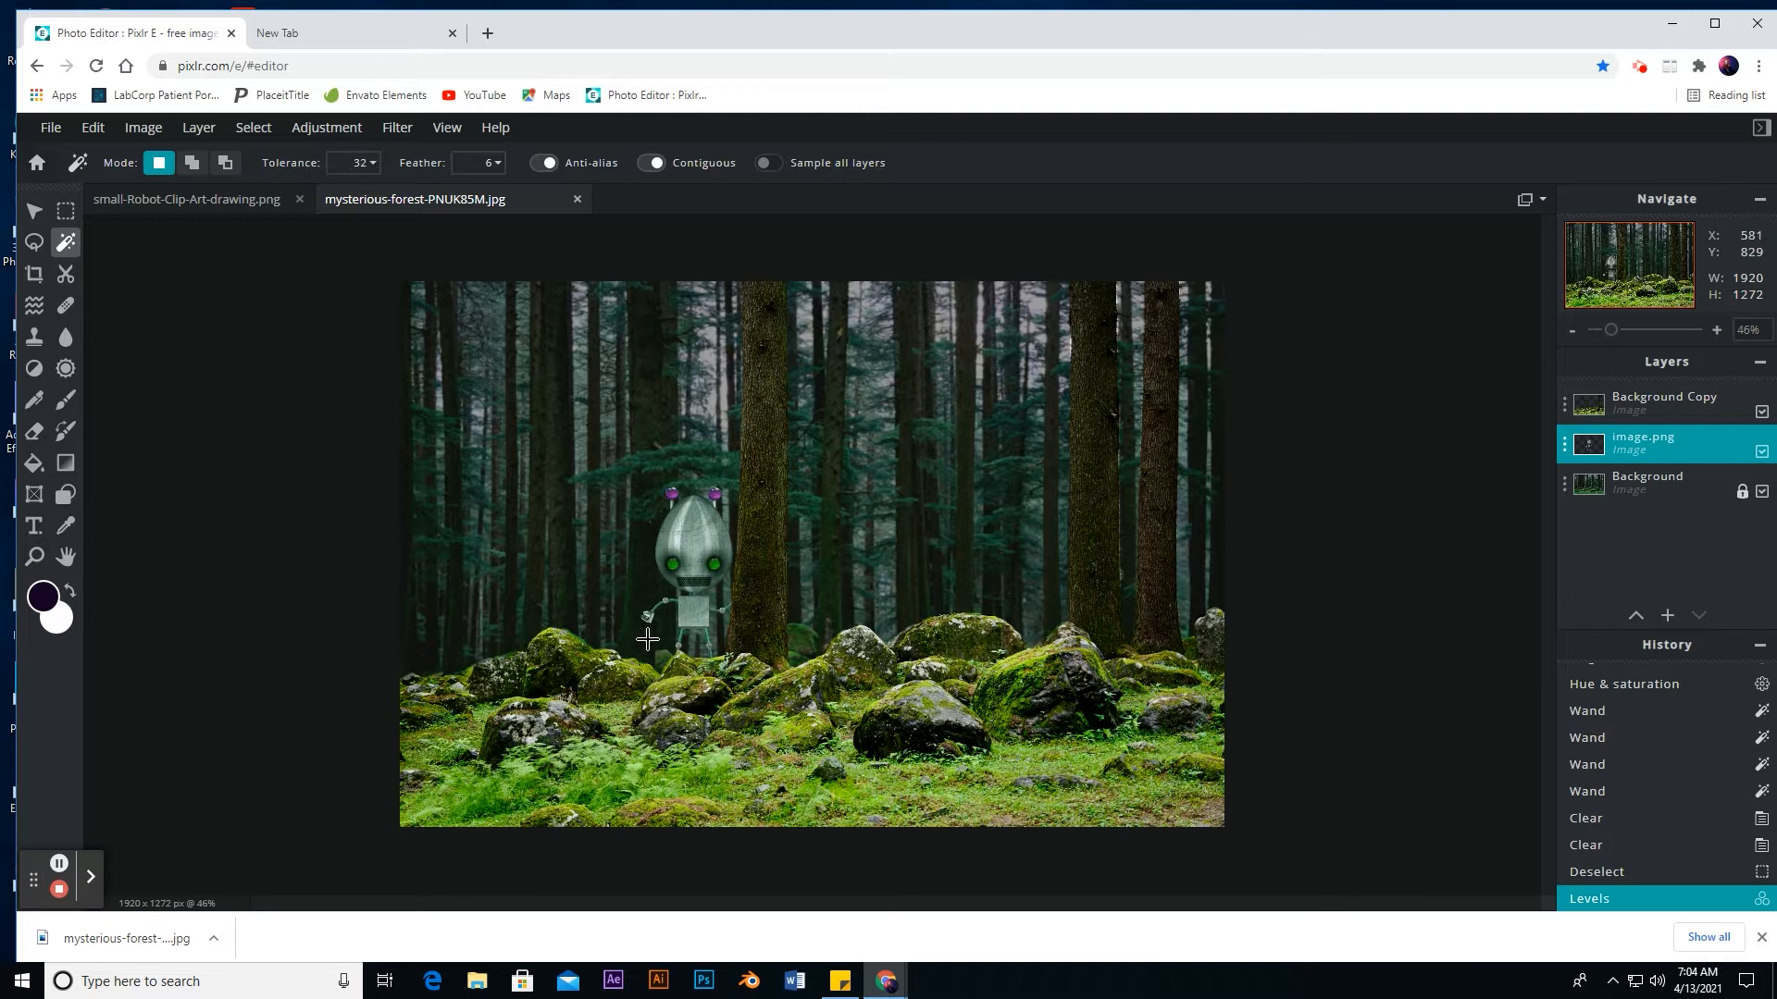
Step: Activate the Gradient tool and add an empty layer directly above the robot layer image.png
key(g)
click(1665, 616)
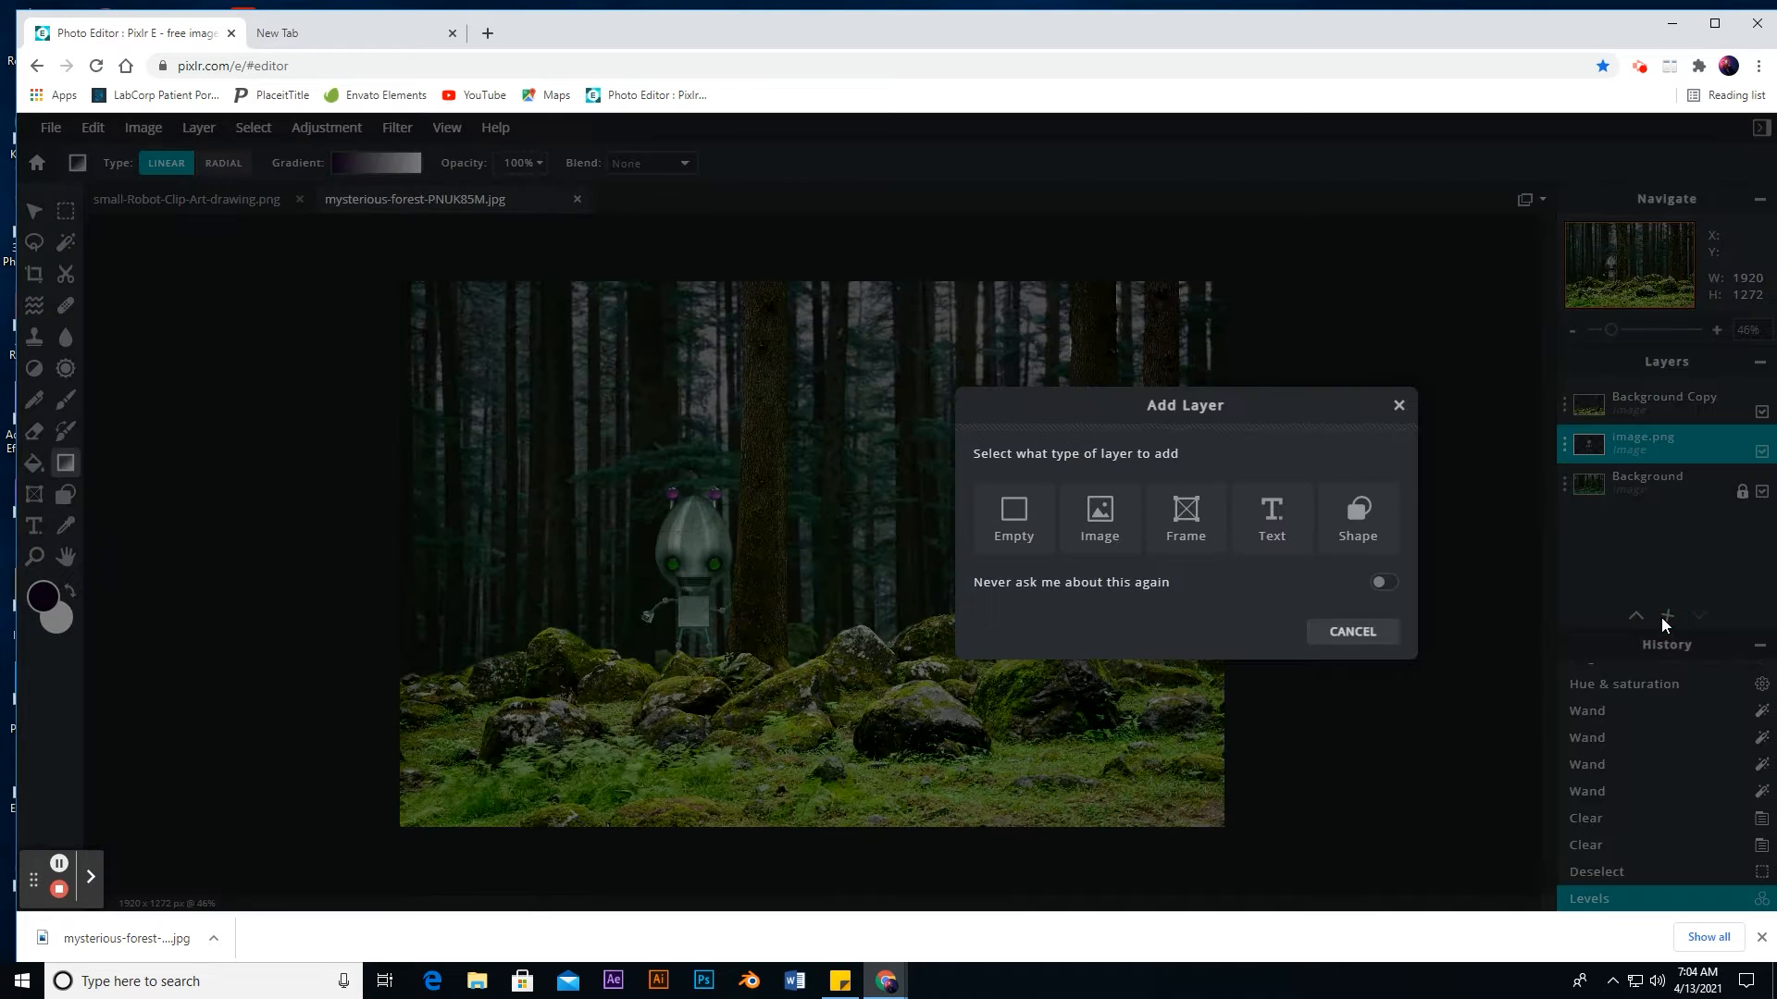
click(1013, 515)
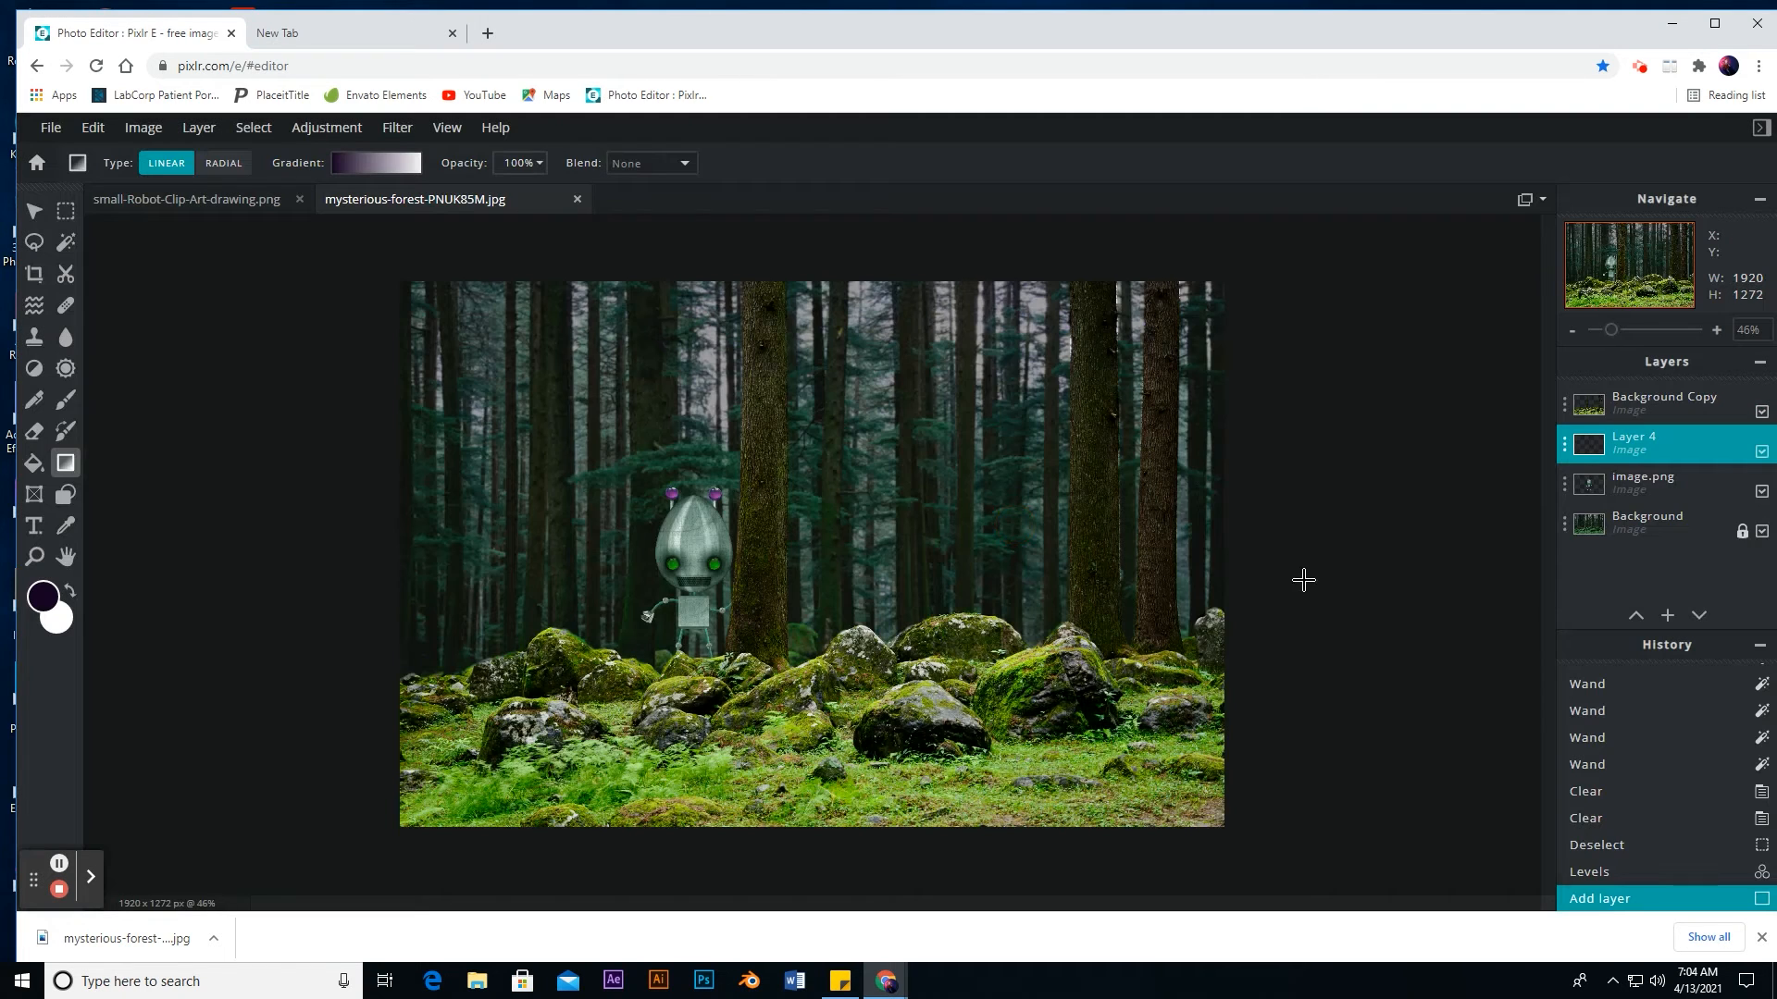
Step: Set the foreground color to a very dark teal with a hue of about 177
click(41, 610)
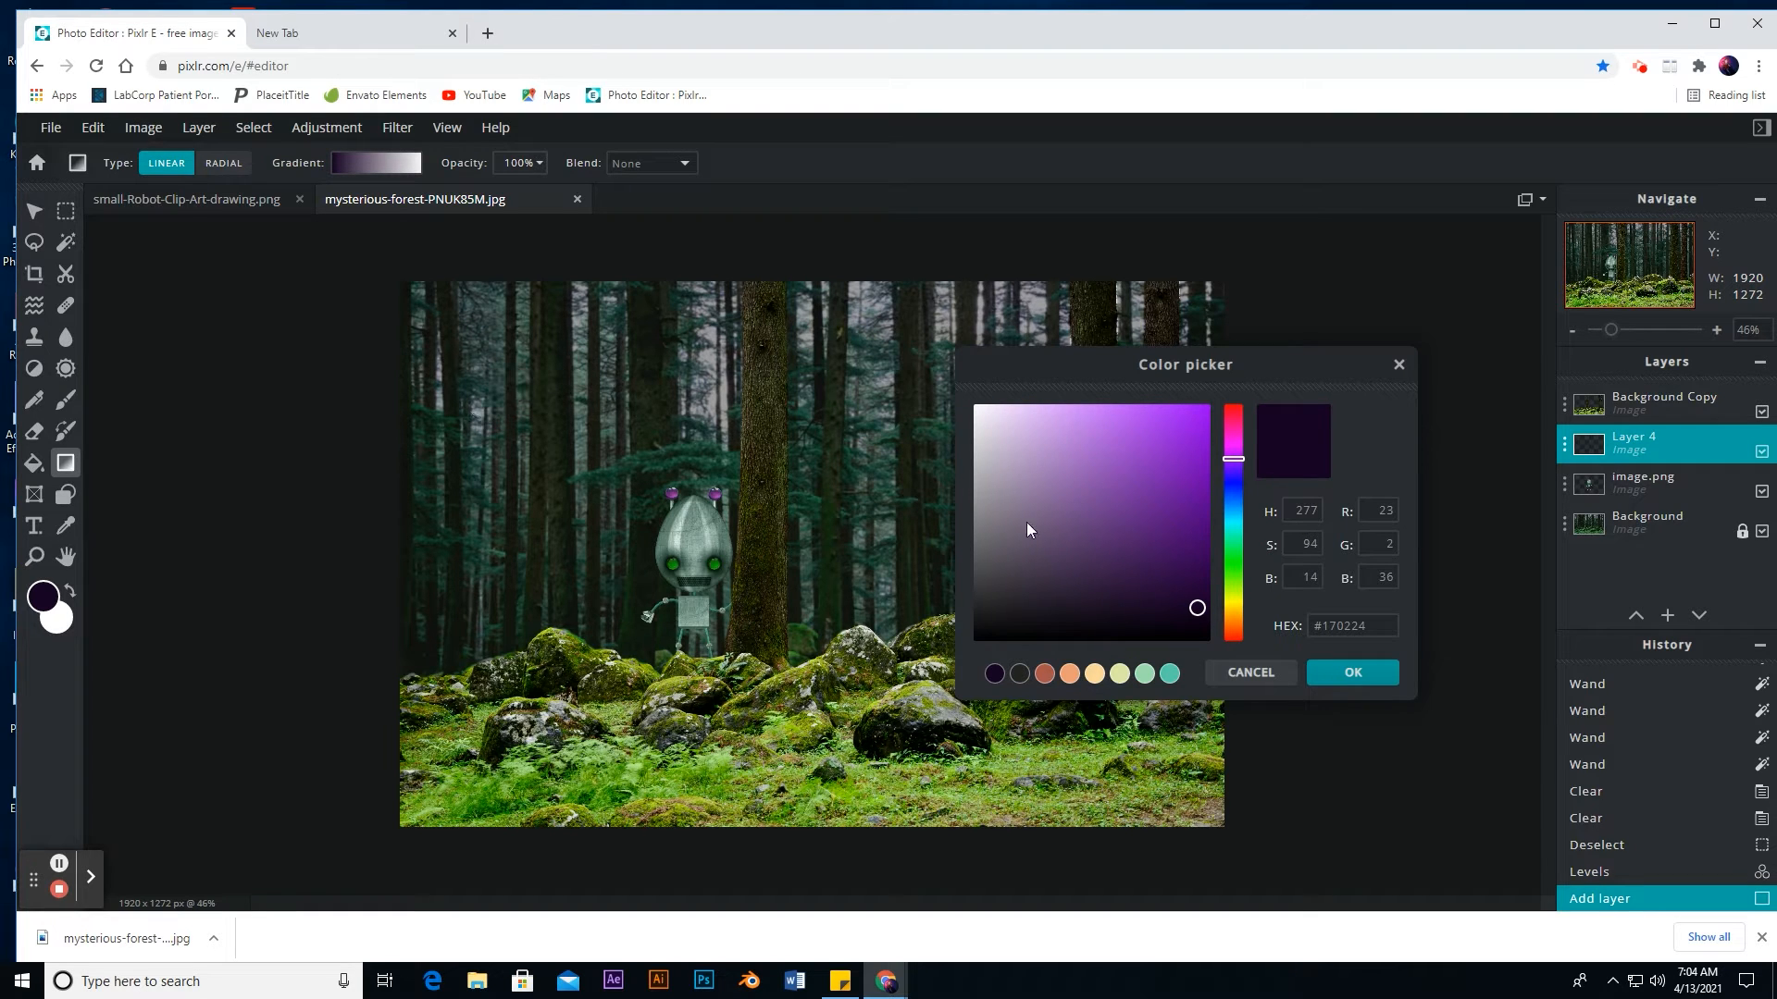
drag(1243, 511, 1238, 535)
click(1231, 526)
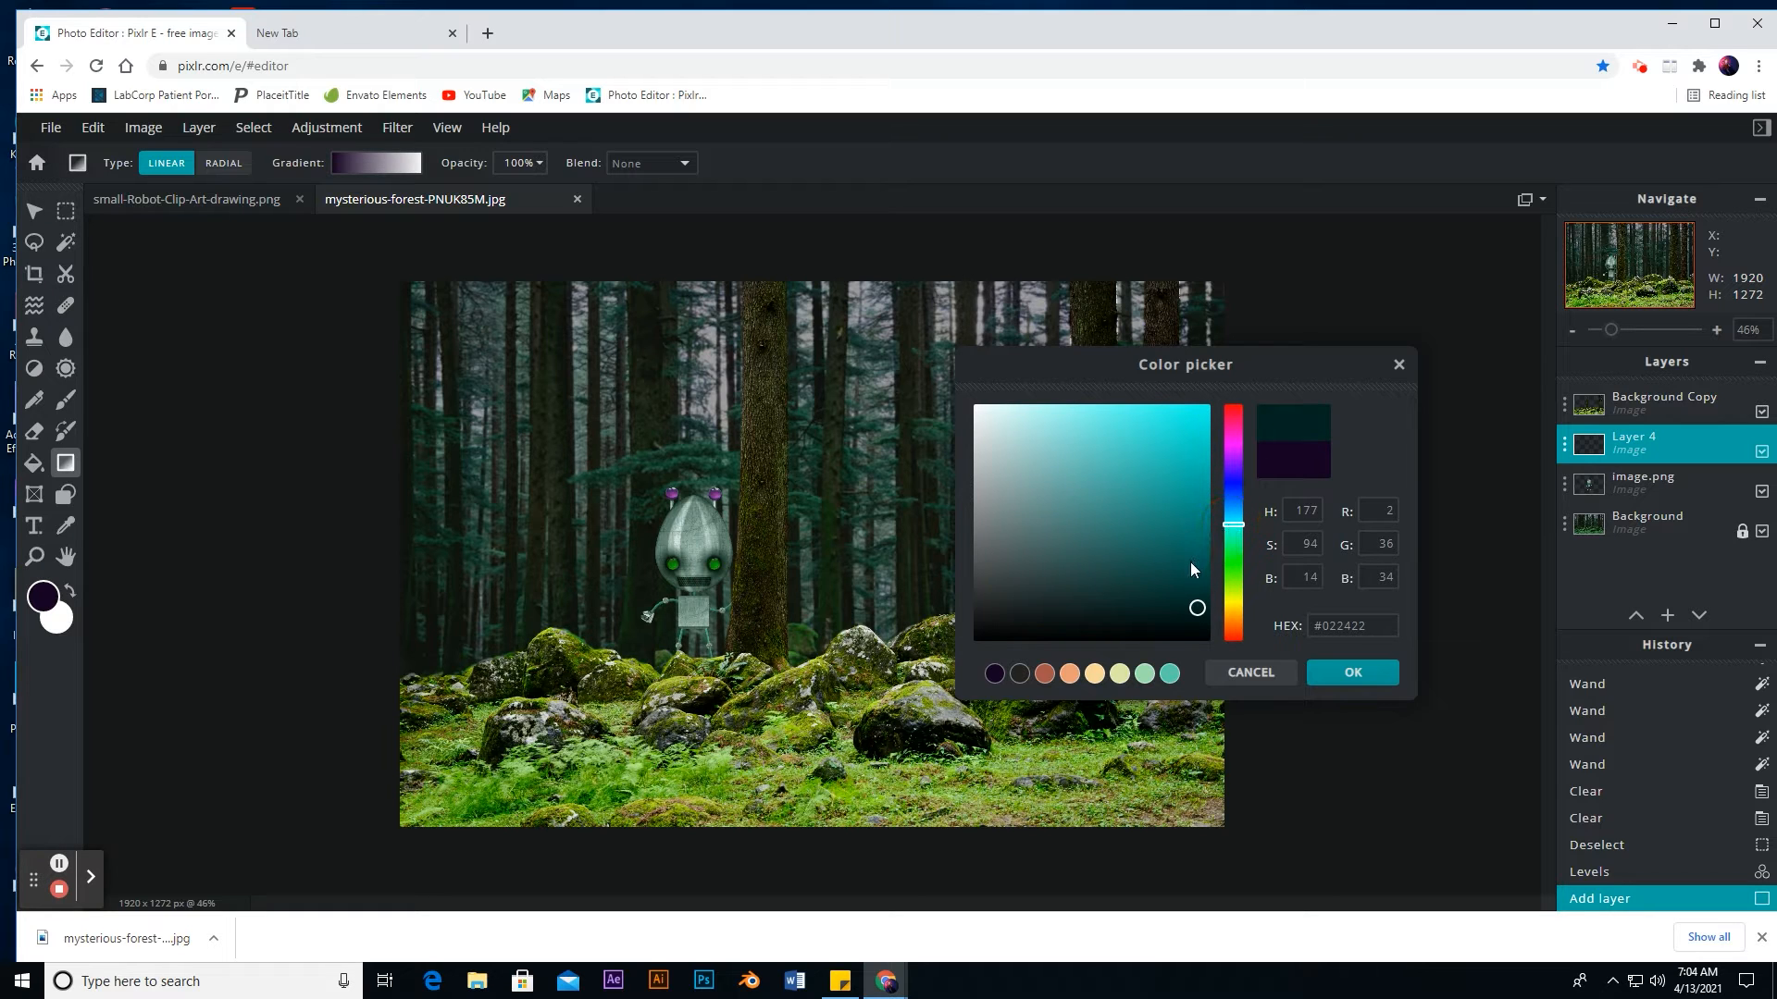
click(1188, 599)
click(1332, 671)
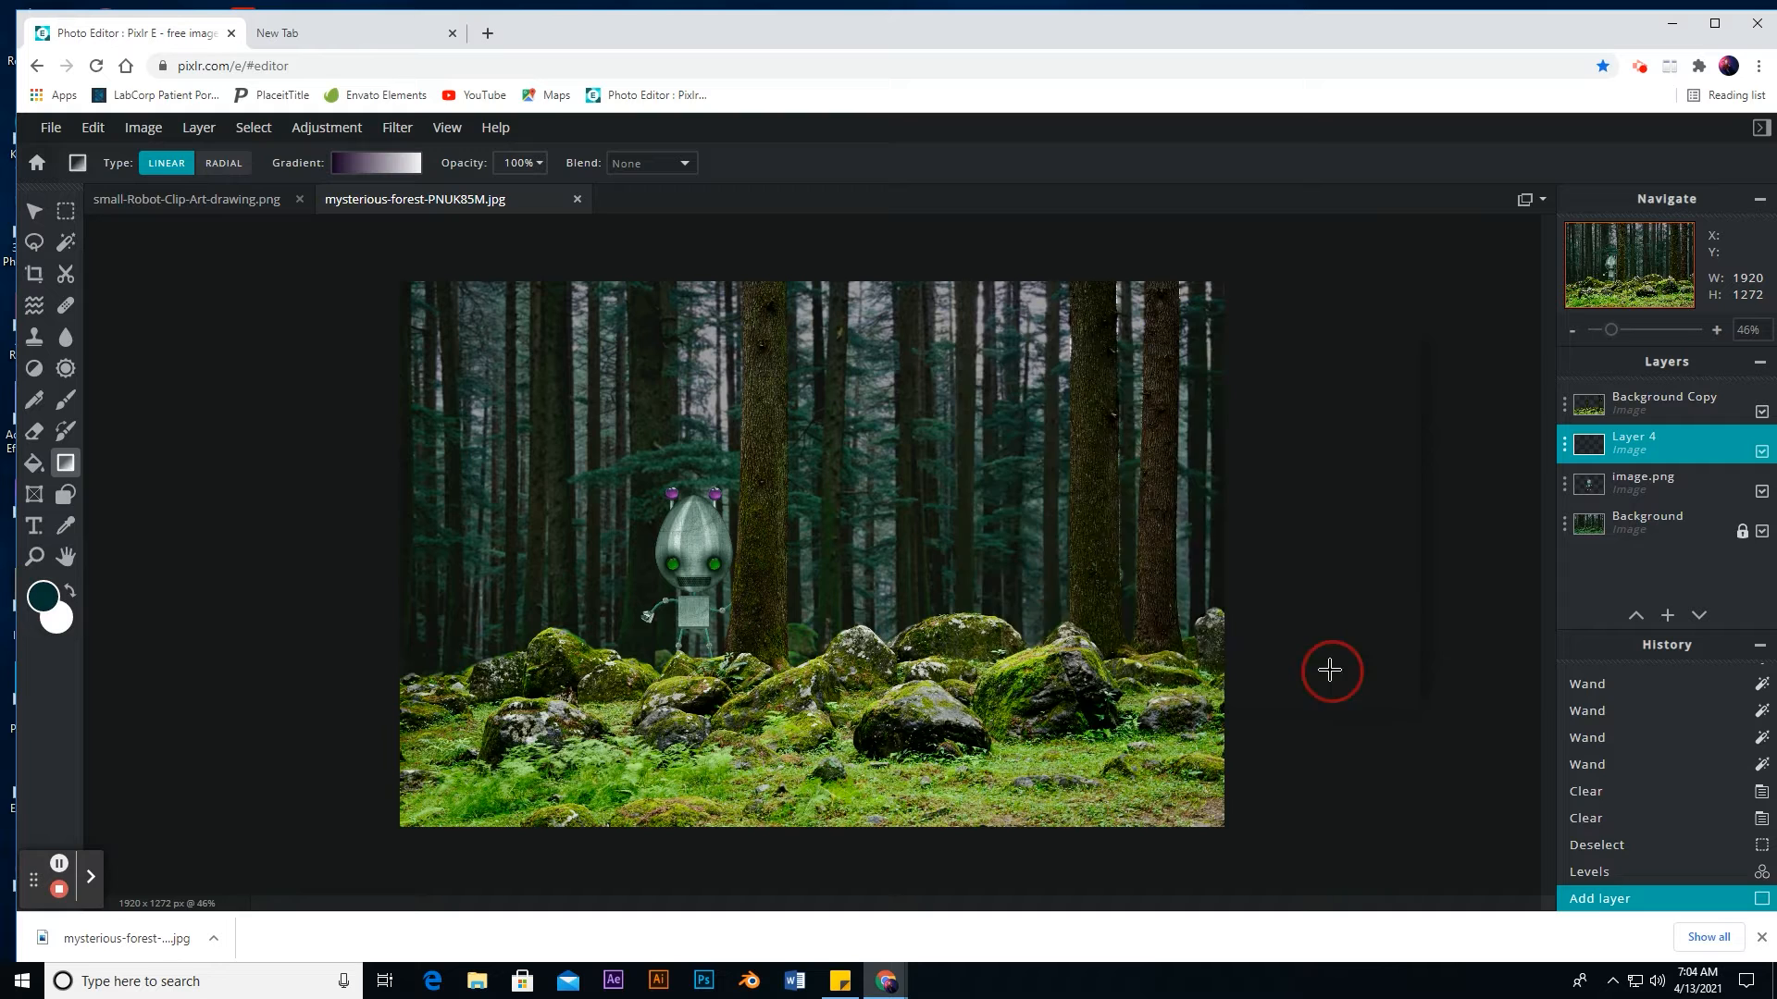
Step: Swap the foreground and background colors and make the new foreground color a bright lime green
click(72, 600)
click(40, 594)
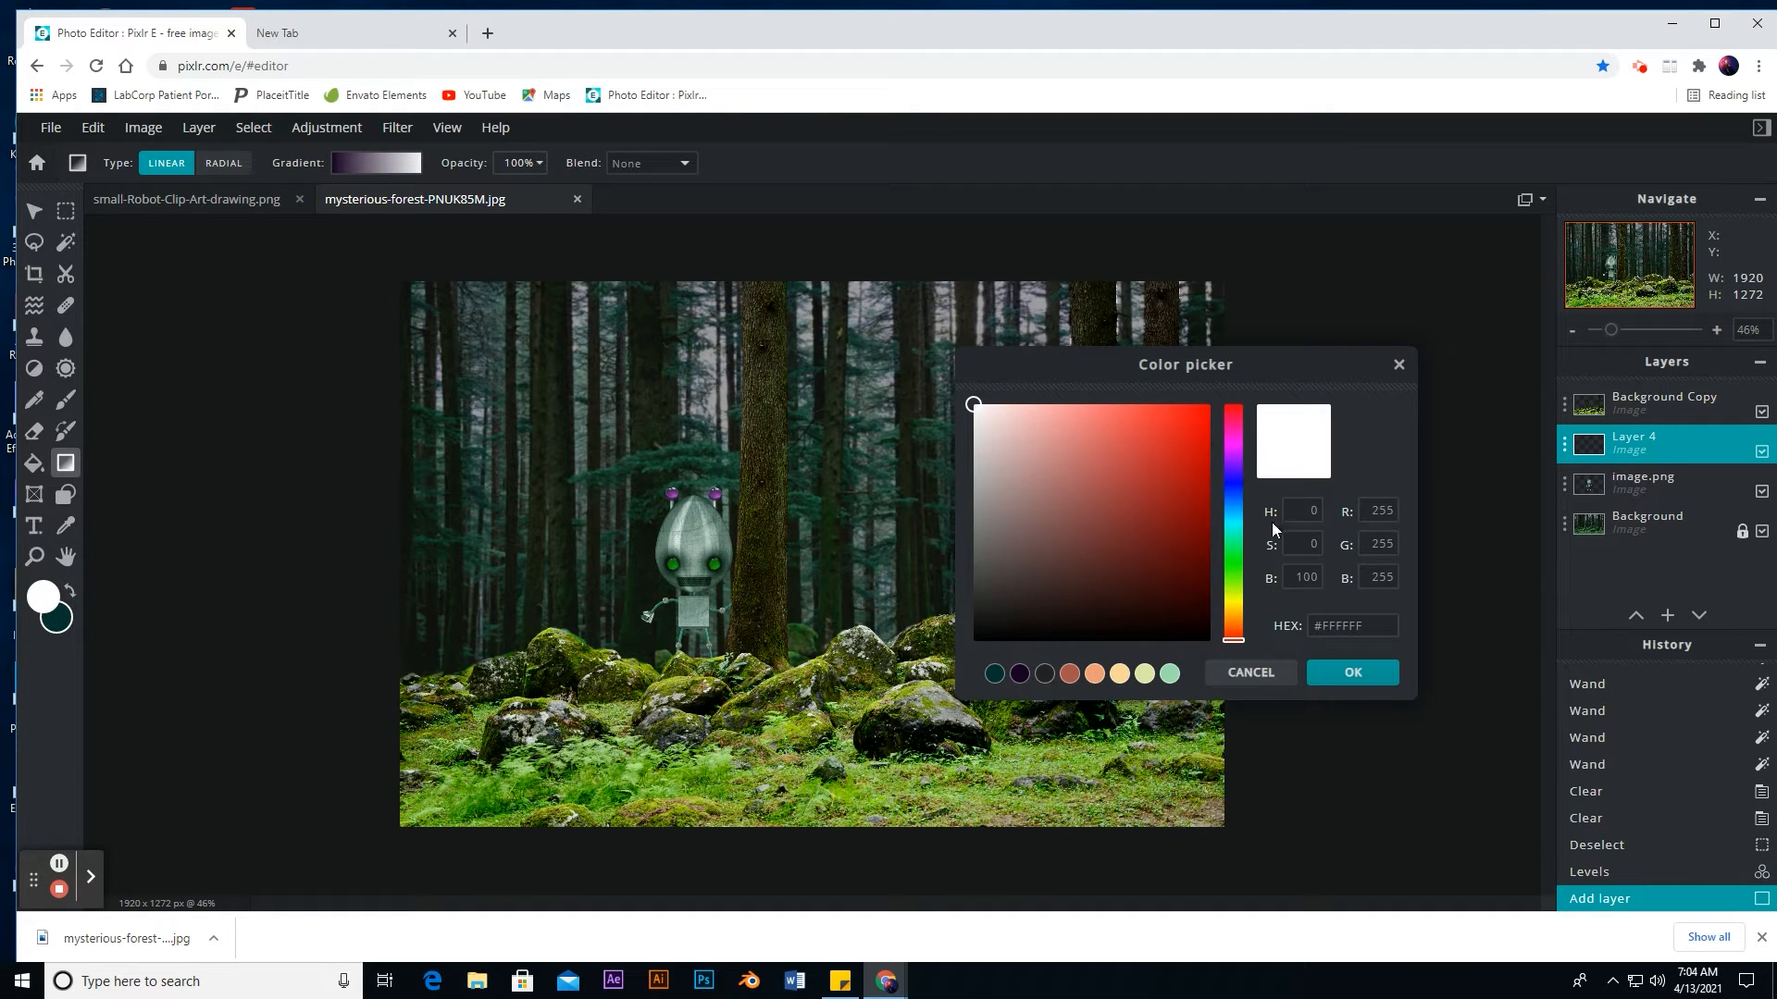
click(1234, 592)
drag(1191, 477, 1215, 441)
click(1352, 671)
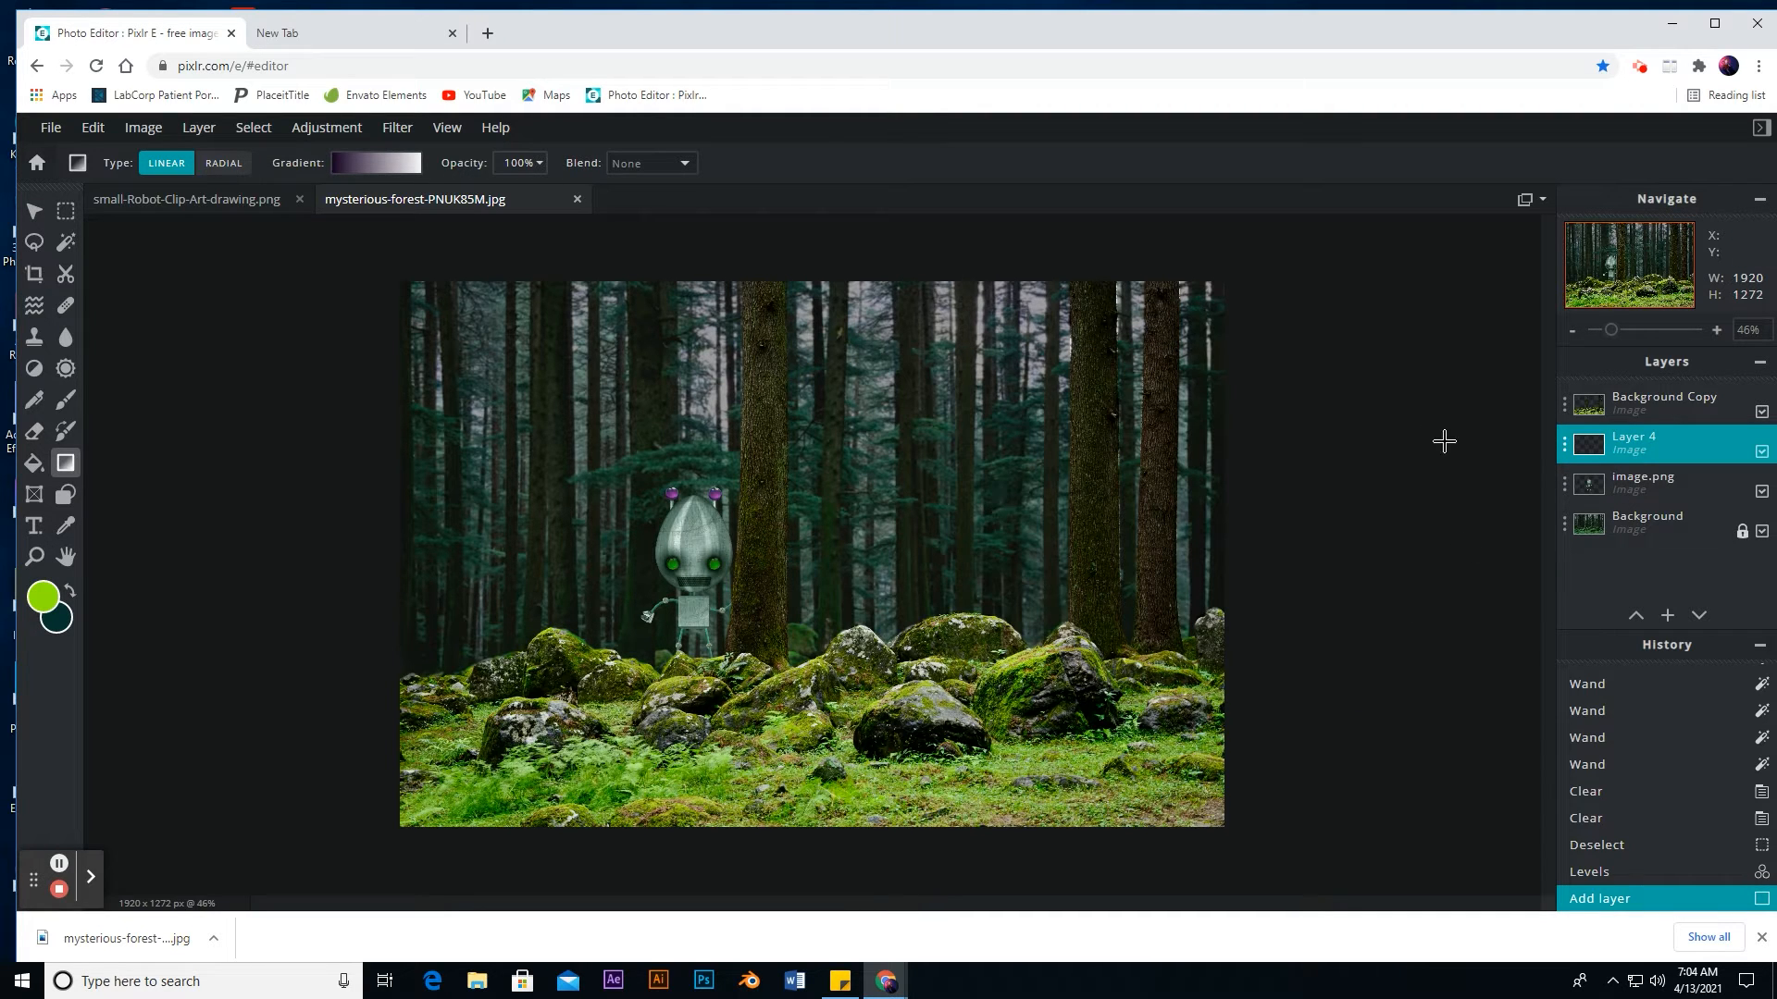
Step: Move Layer 4 above Background Copy, then try a vertical linear gradient on it and undo that gradient
drag(1655, 454, 1637, 396)
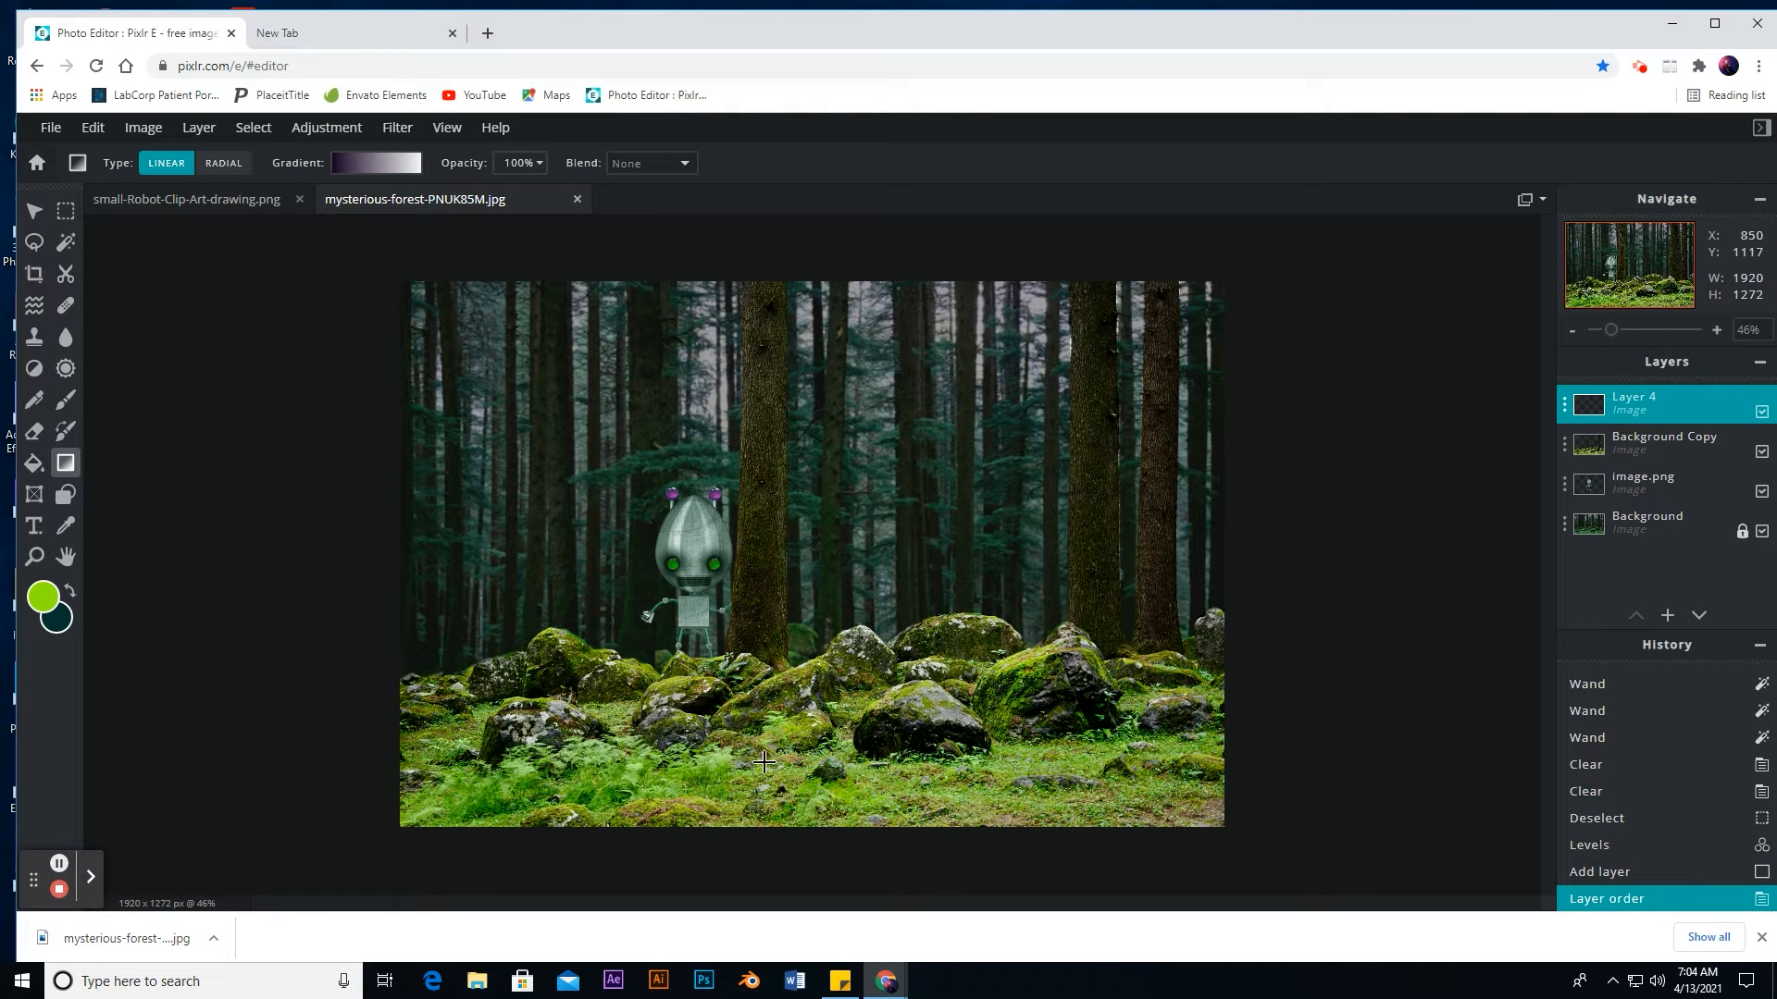
drag(756, 785, 760, 383)
key(ctrl+z)
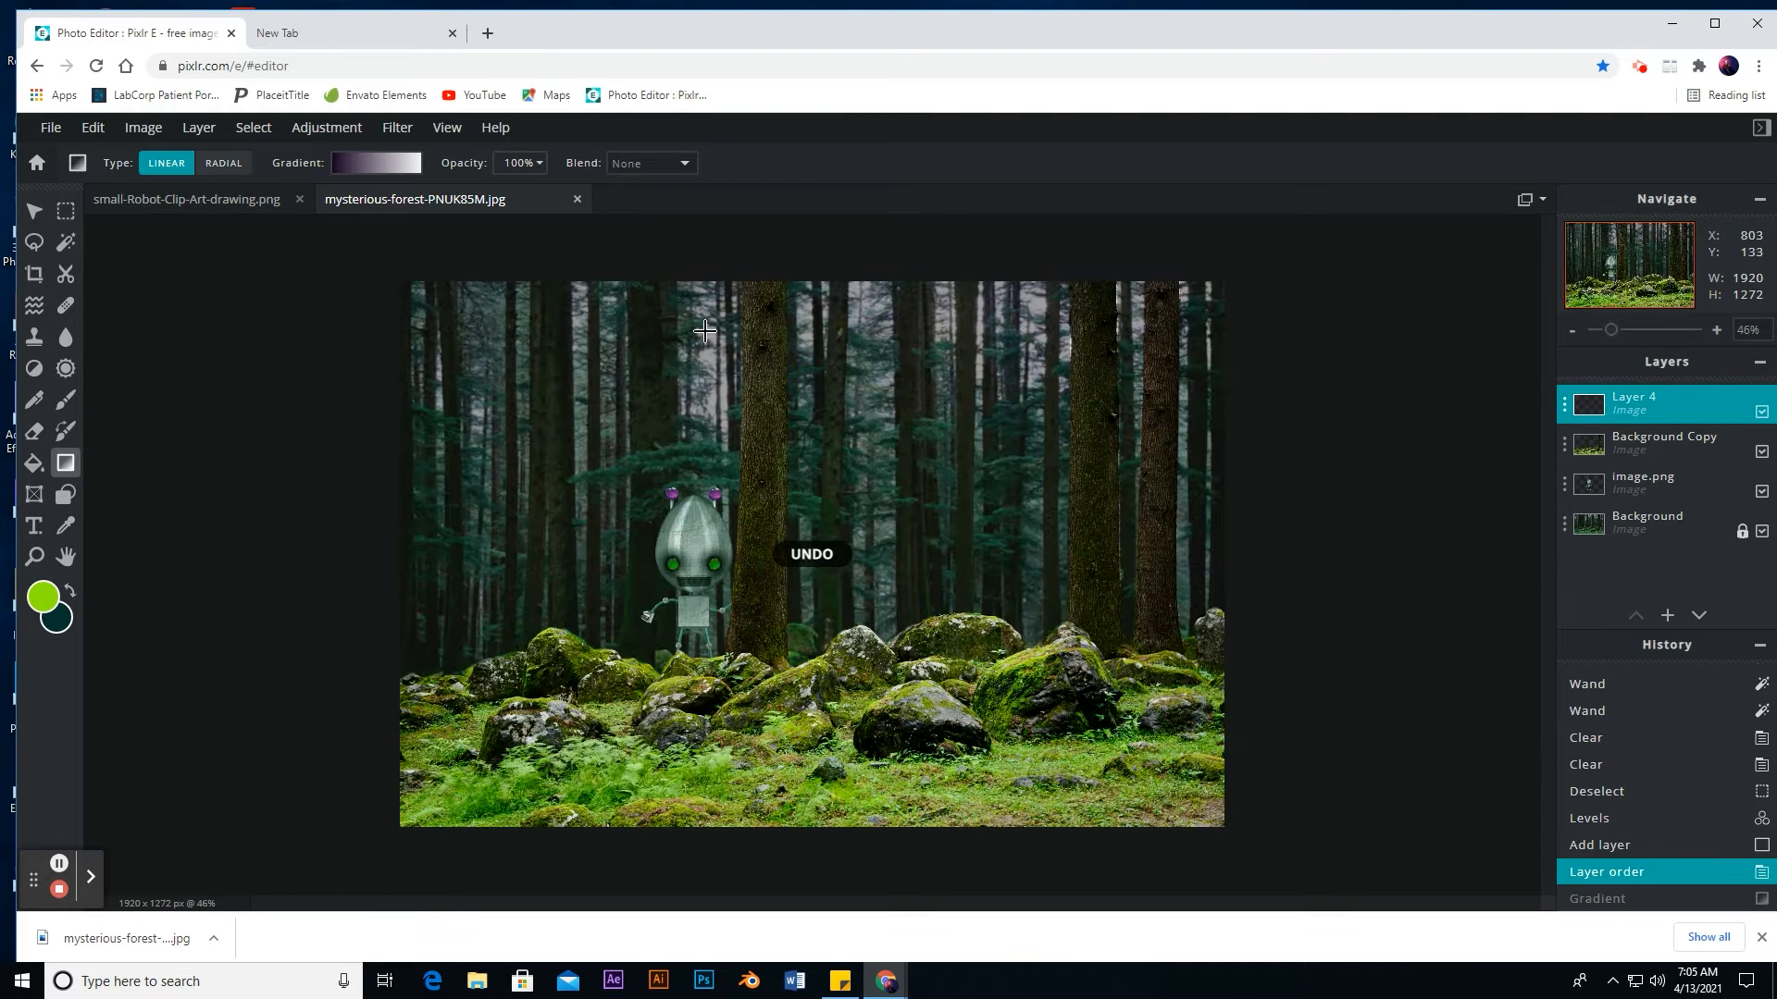
Step: Choose the gradient preset that runs from the lime green foreground color to the dark teal background color
click(387, 165)
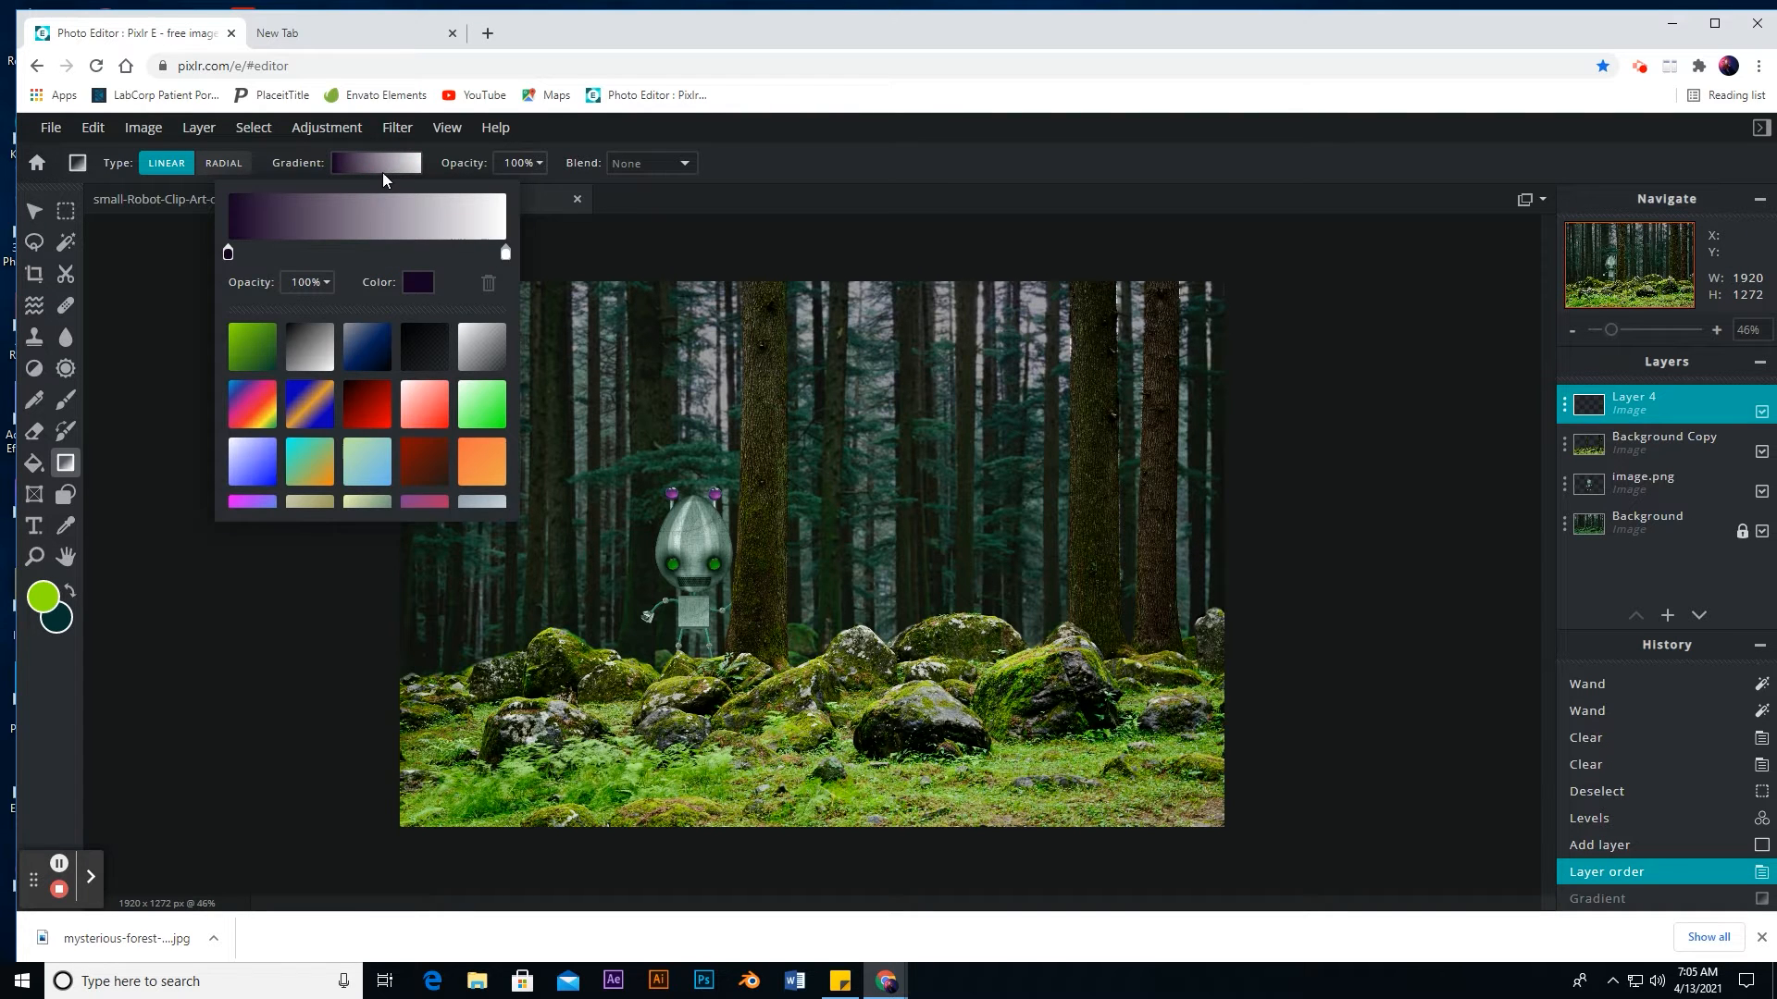
click(252, 347)
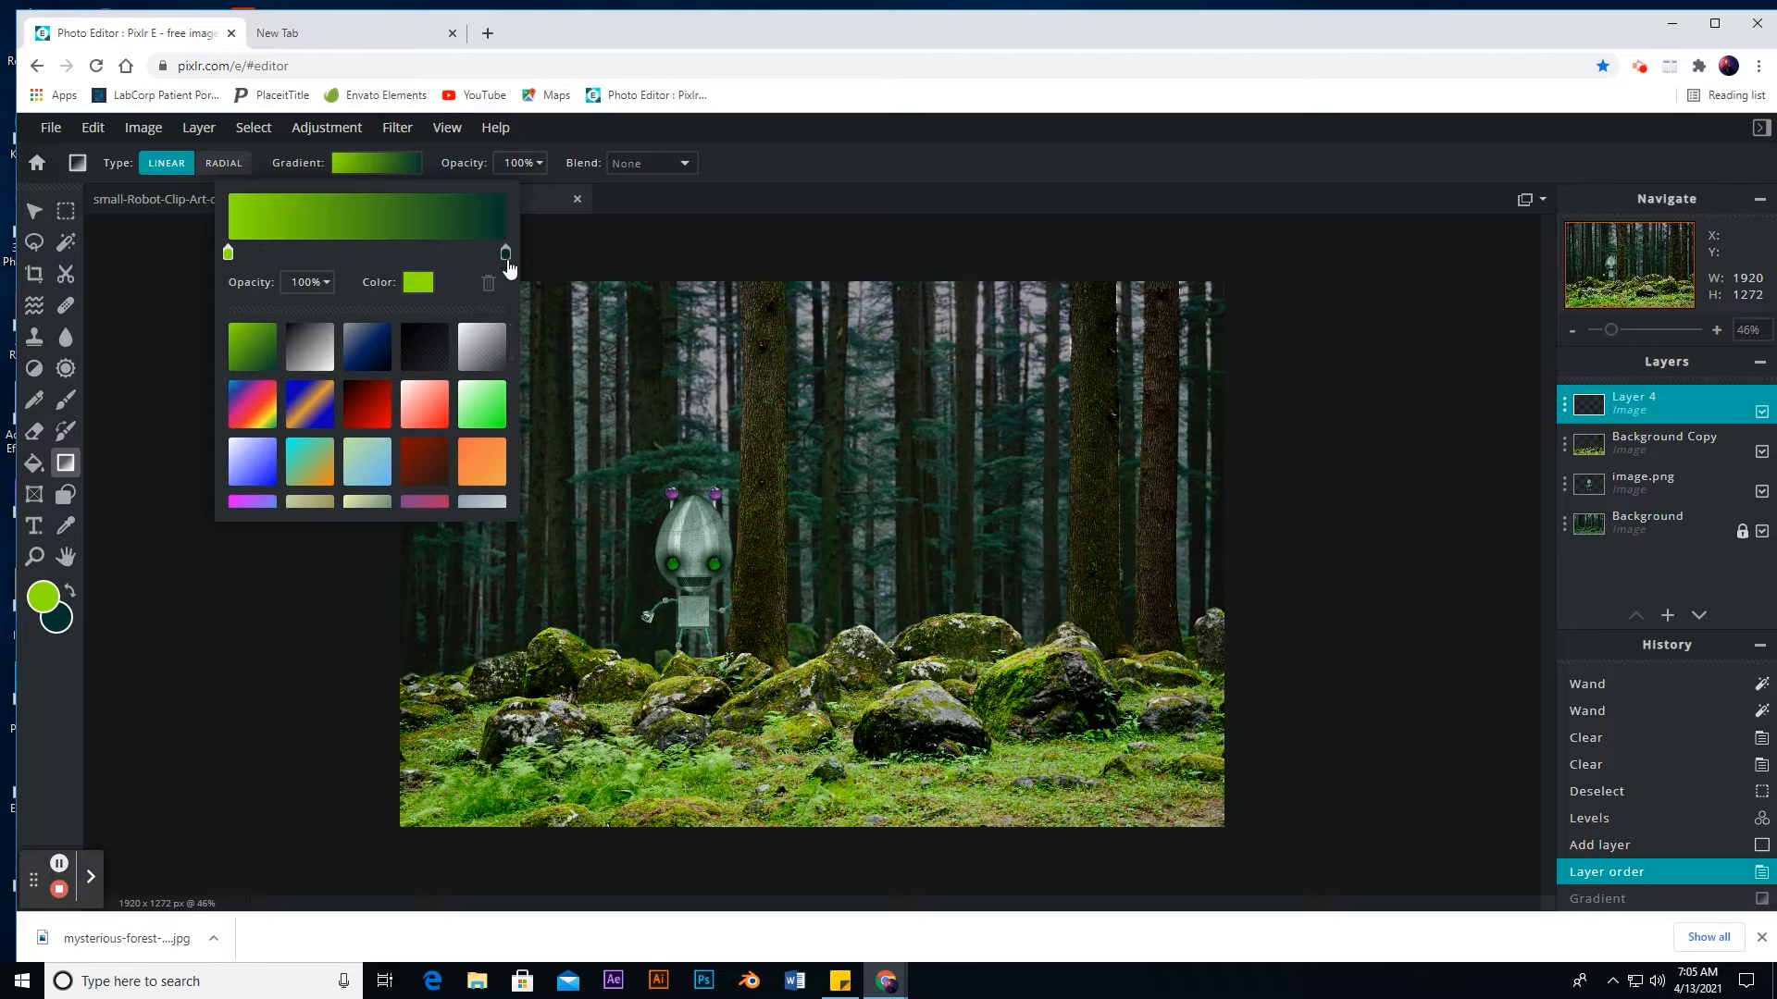
mouse_move(505, 259)
mouse_down()
mouse_move(456, 262)
mouse_move(508, 263)
mouse_up()
drag(229, 264, 256, 268)
Step: Try a radial lime-to-teal gradient centered near the robot on Layer 4 and undo it
click(228, 172)
click(224, 164)
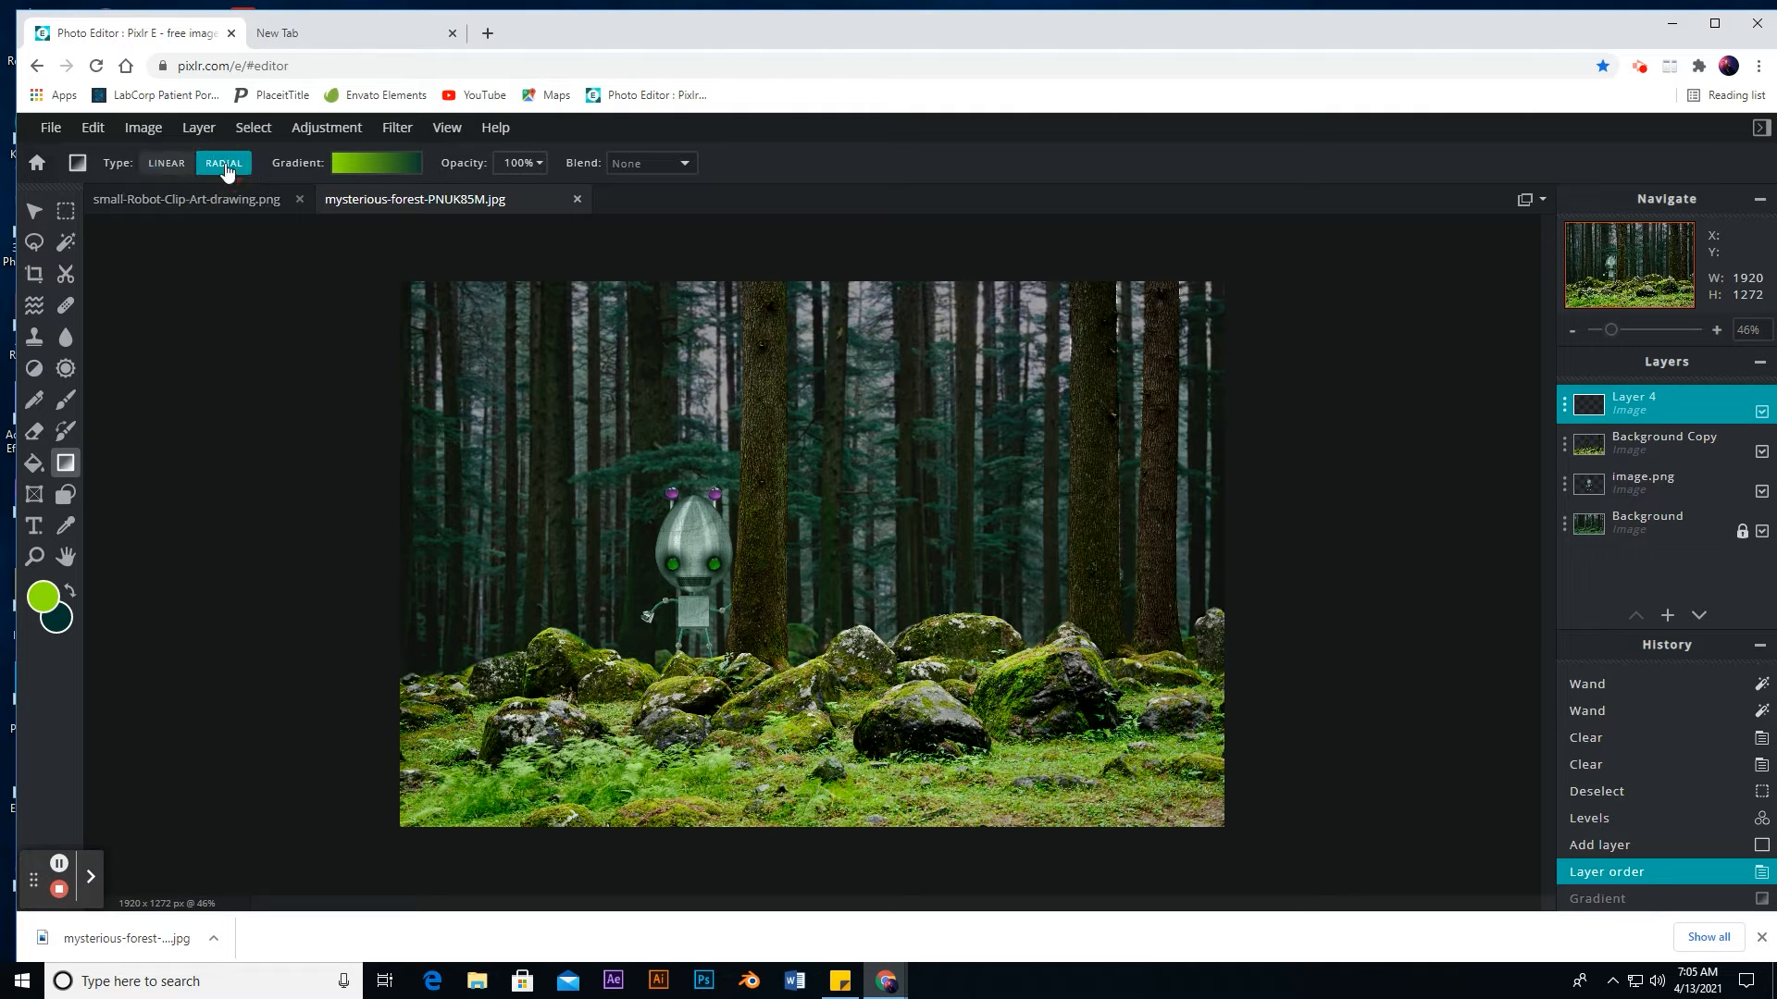
drag(654, 572, 838, 467)
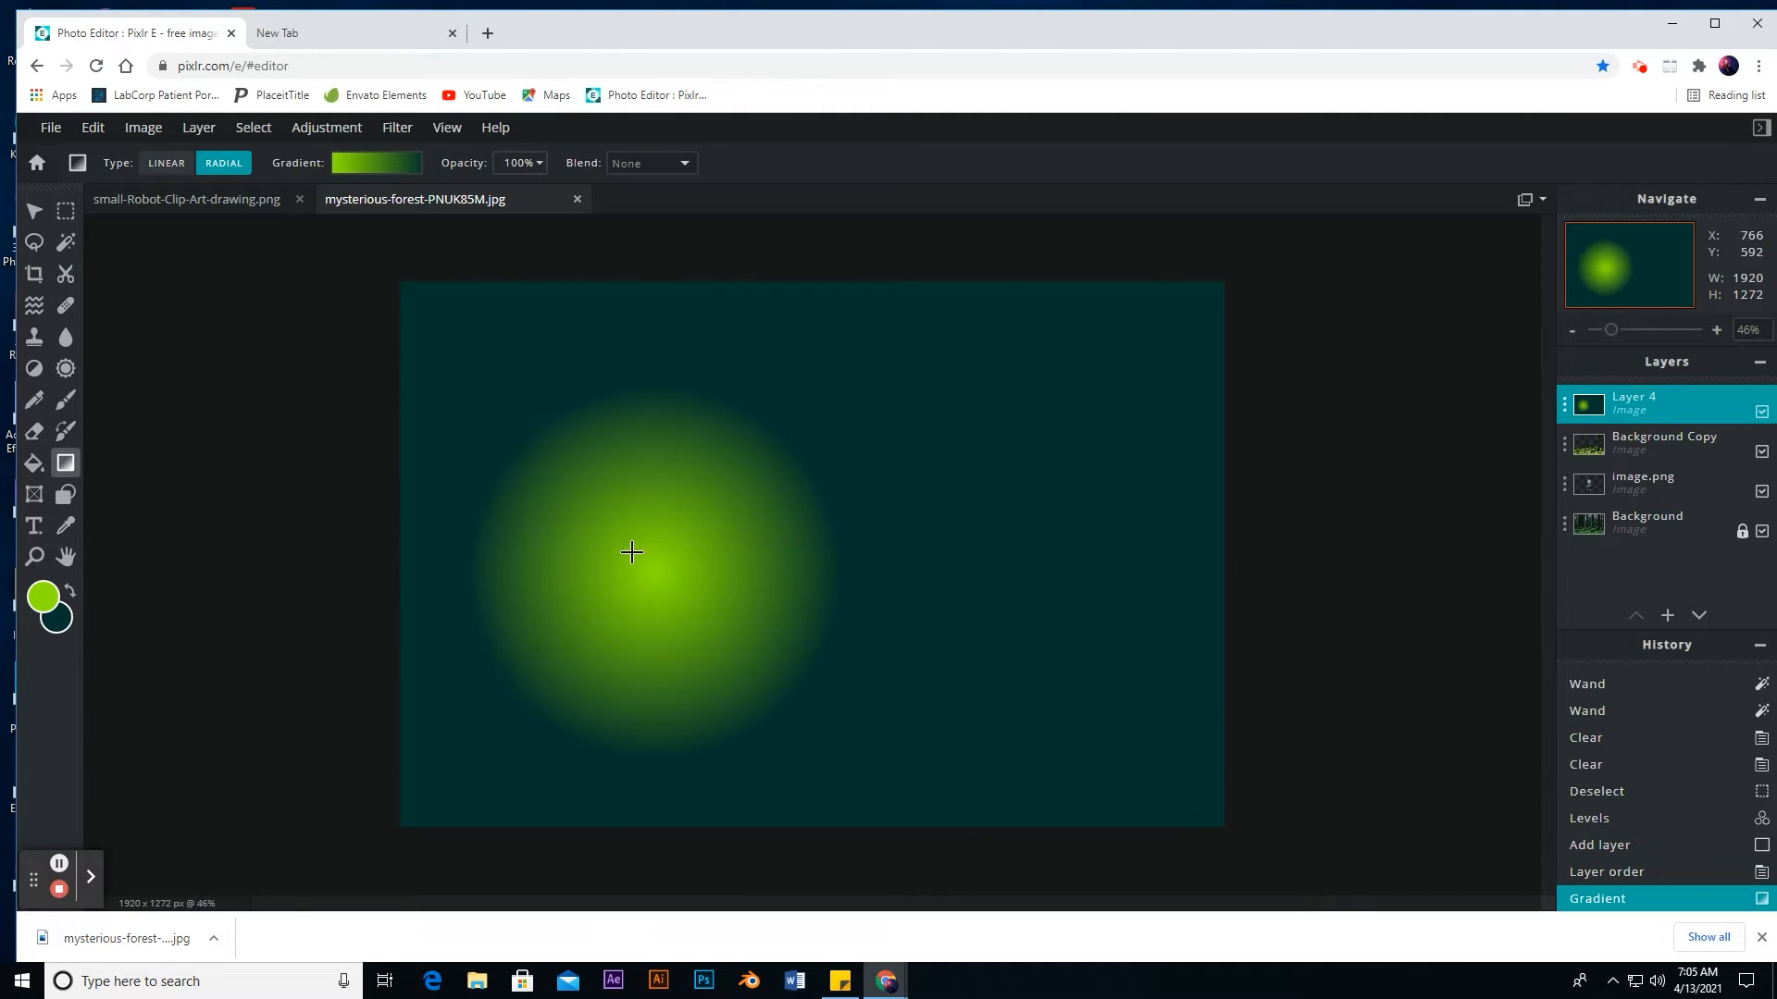
key(ctrl+z)
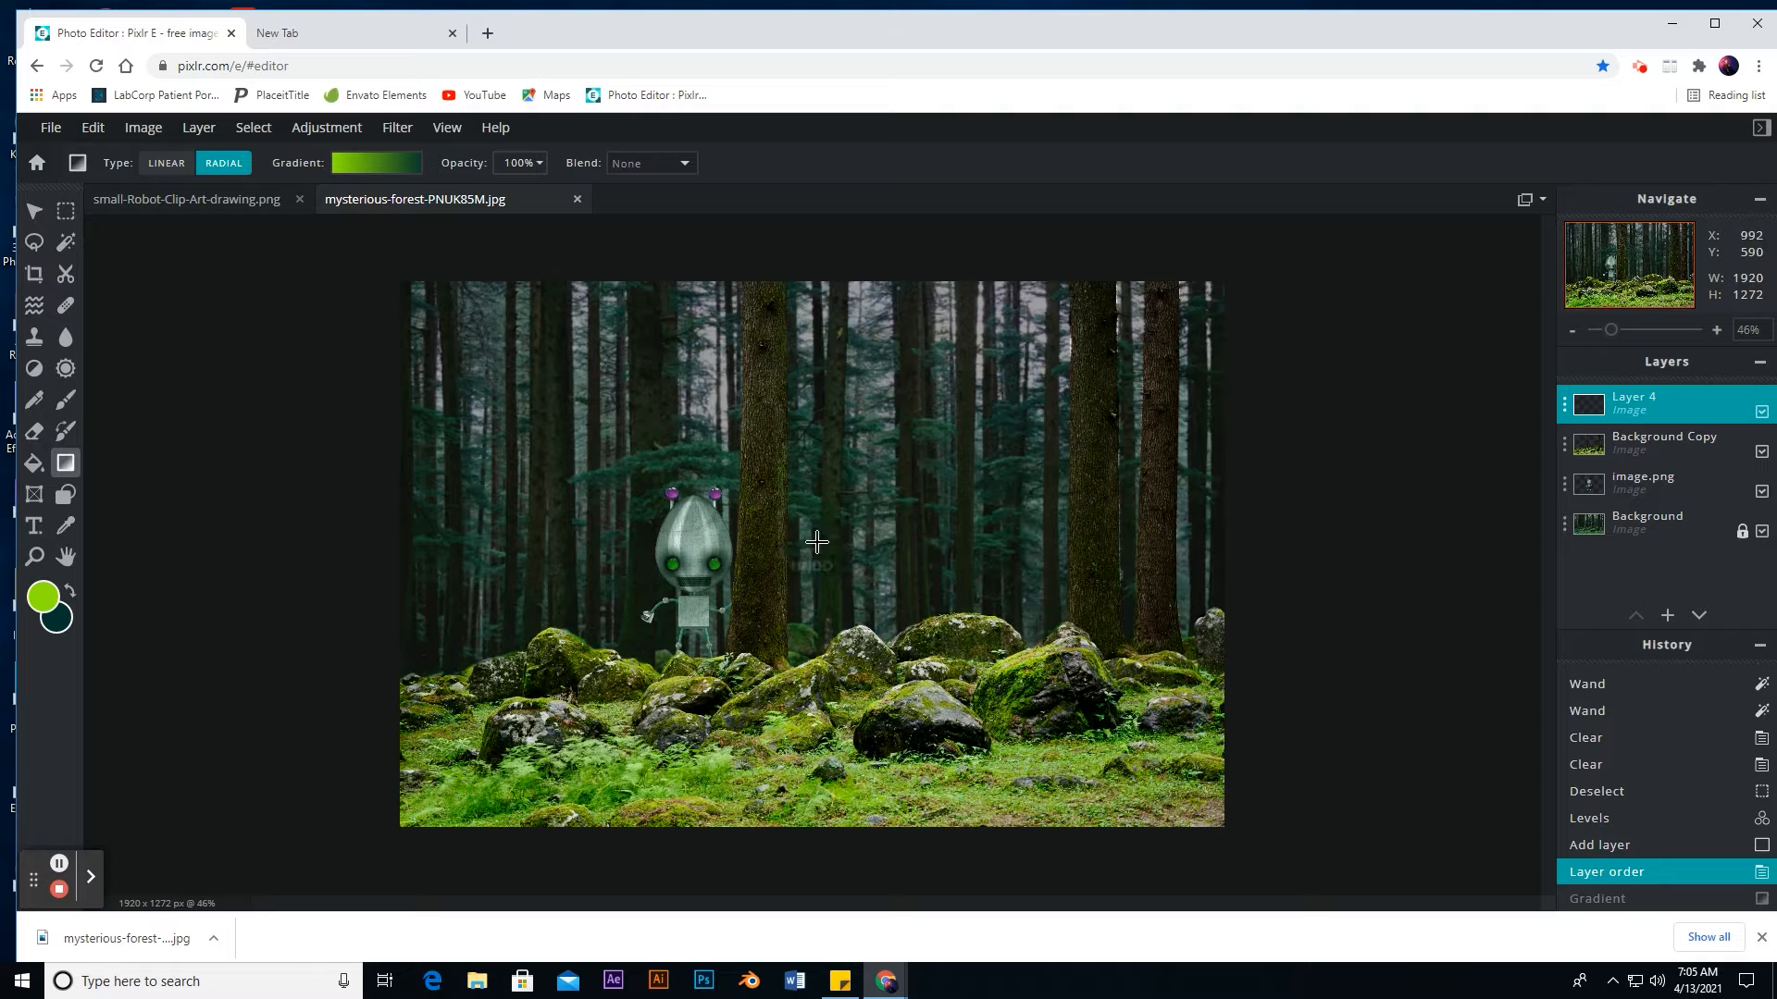
Step: Fill Layer 4 with a slanted linear gradient, lime green at the foreground grass and dark teal from the robot's head upward
click(169, 170)
drag(774, 716, 824, 460)
key(ctrl+z)
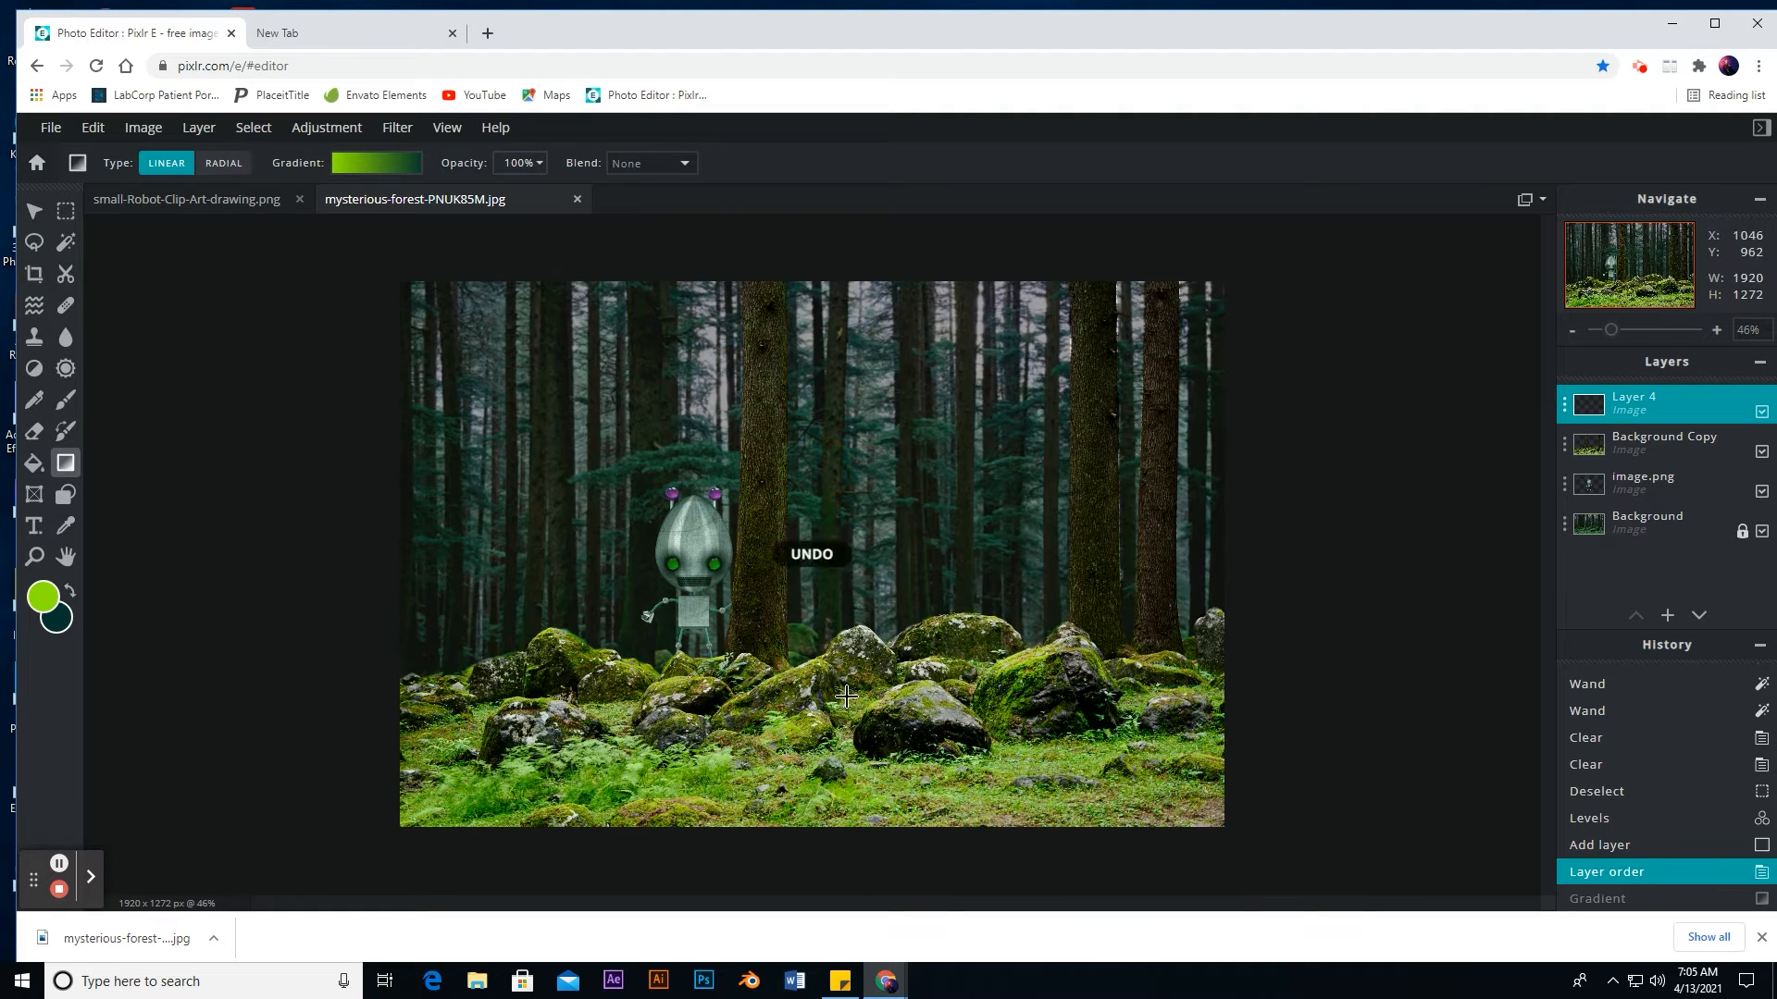
drag(946, 746, 818, 546)
key(ctrl+z)
drag(793, 770, 690, 499)
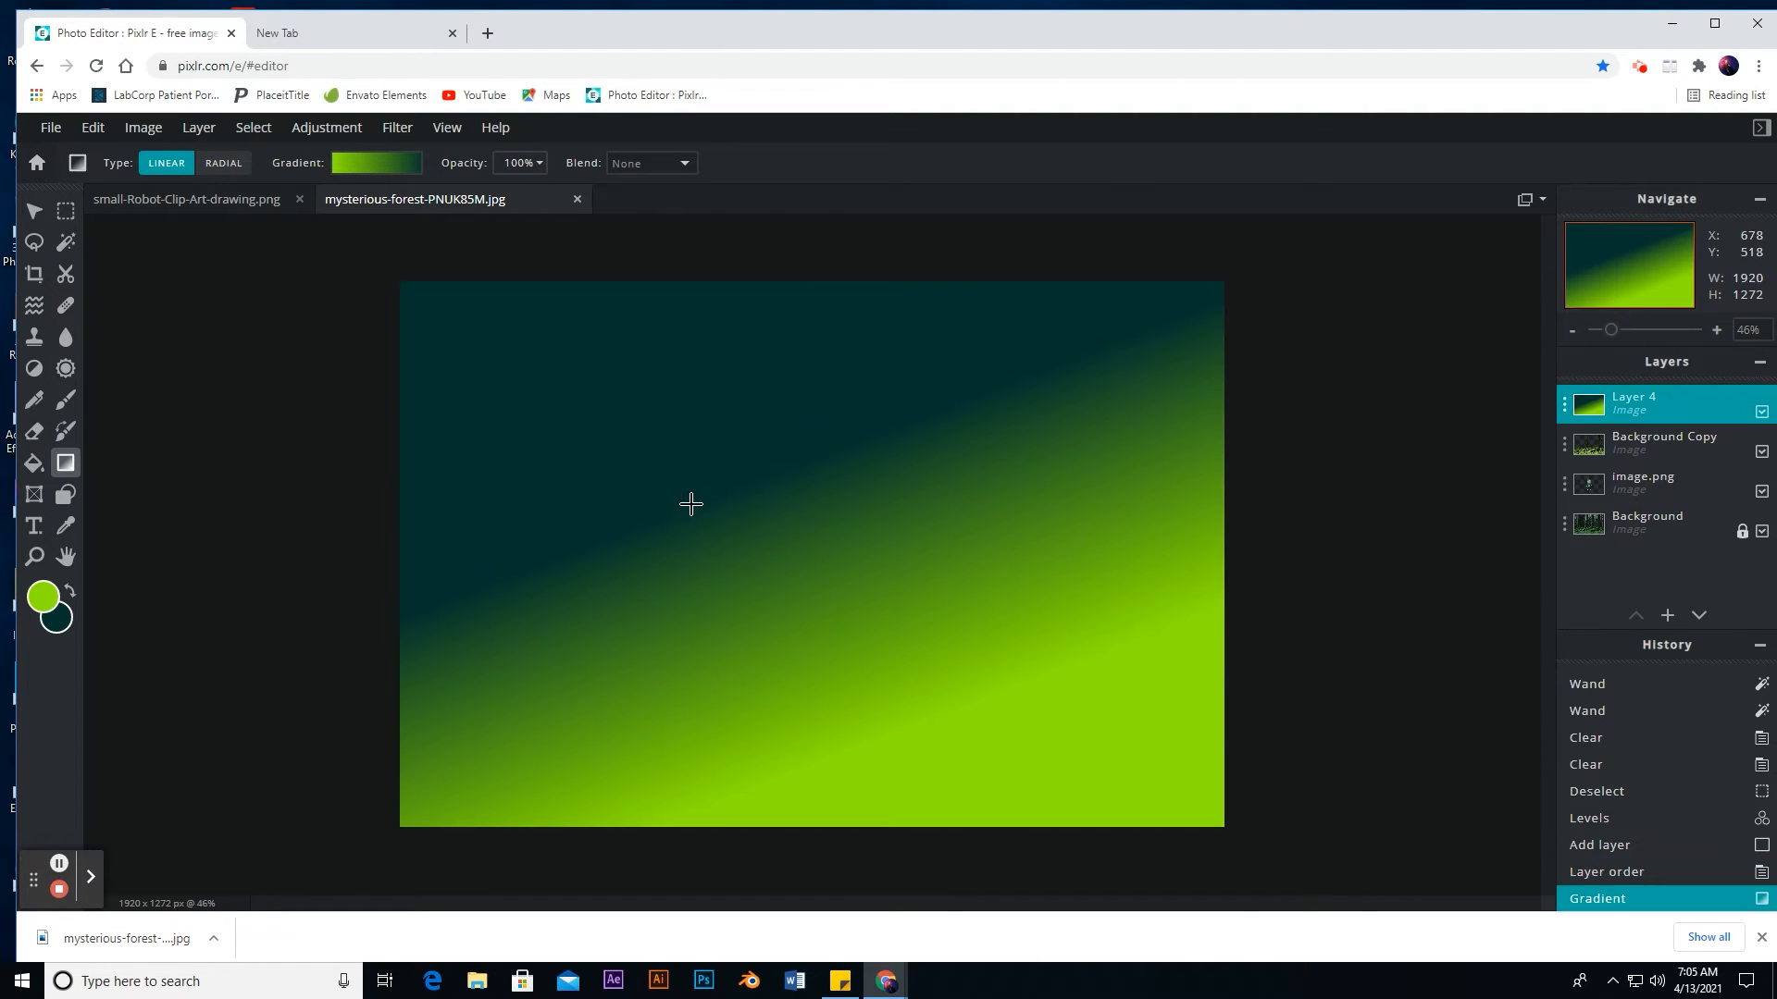
Step: Try Multiply, Screen, Overlay and Lighten on gradient Layer 4 and set its blend mode to Soft-light
click(1563, 405)
click(1481, 493)
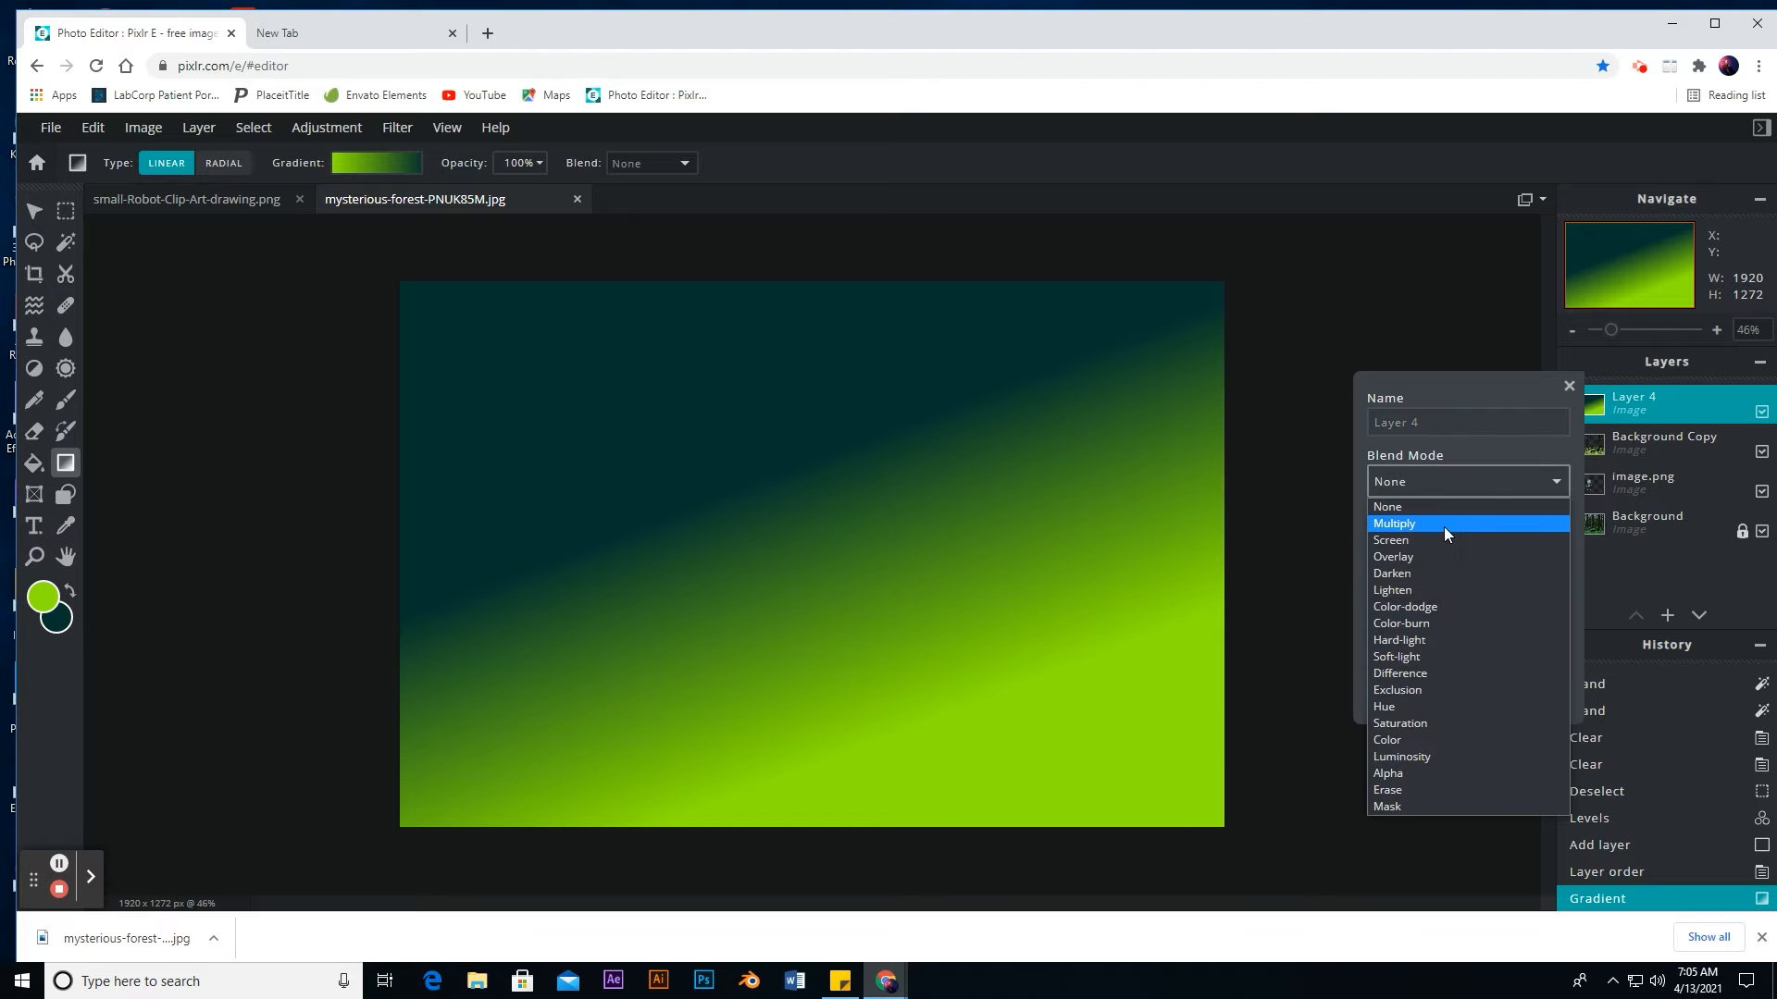
click(1444, 526)
click(1443, 486)
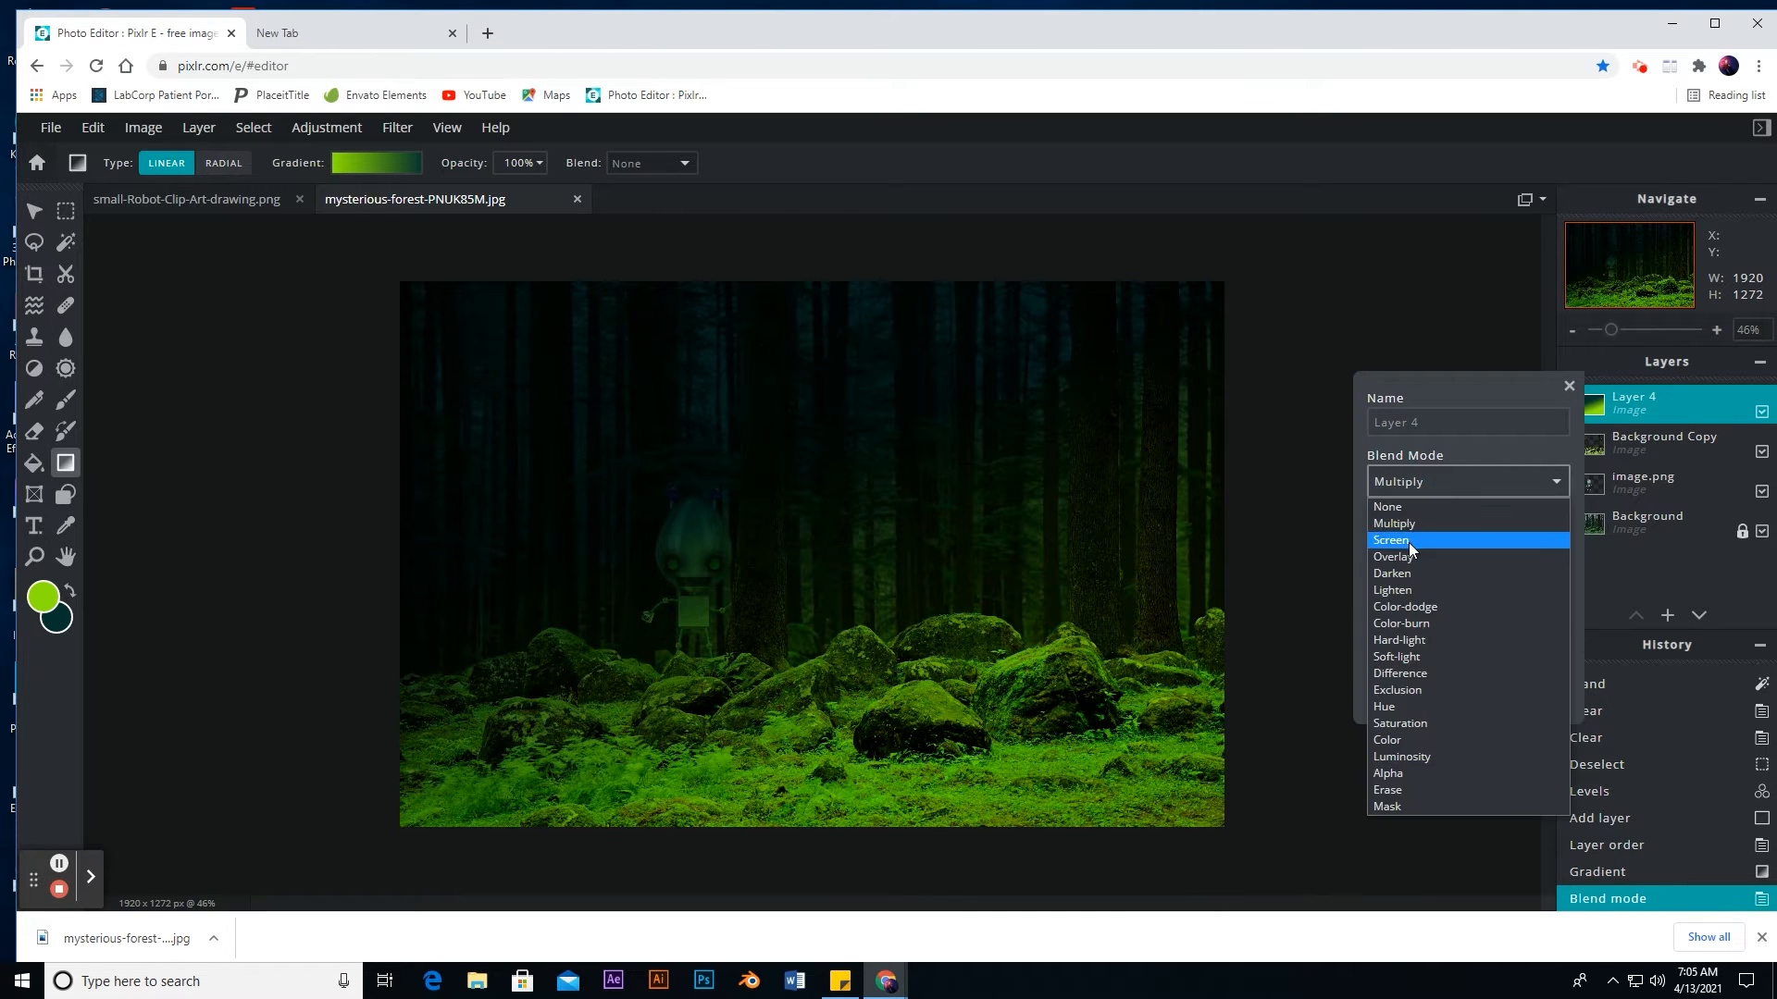
click(1409, 541)
click(1418, 490)
click(1421, 556)
click(1450, 497)
click(1410, 590)
click(1410, 488)
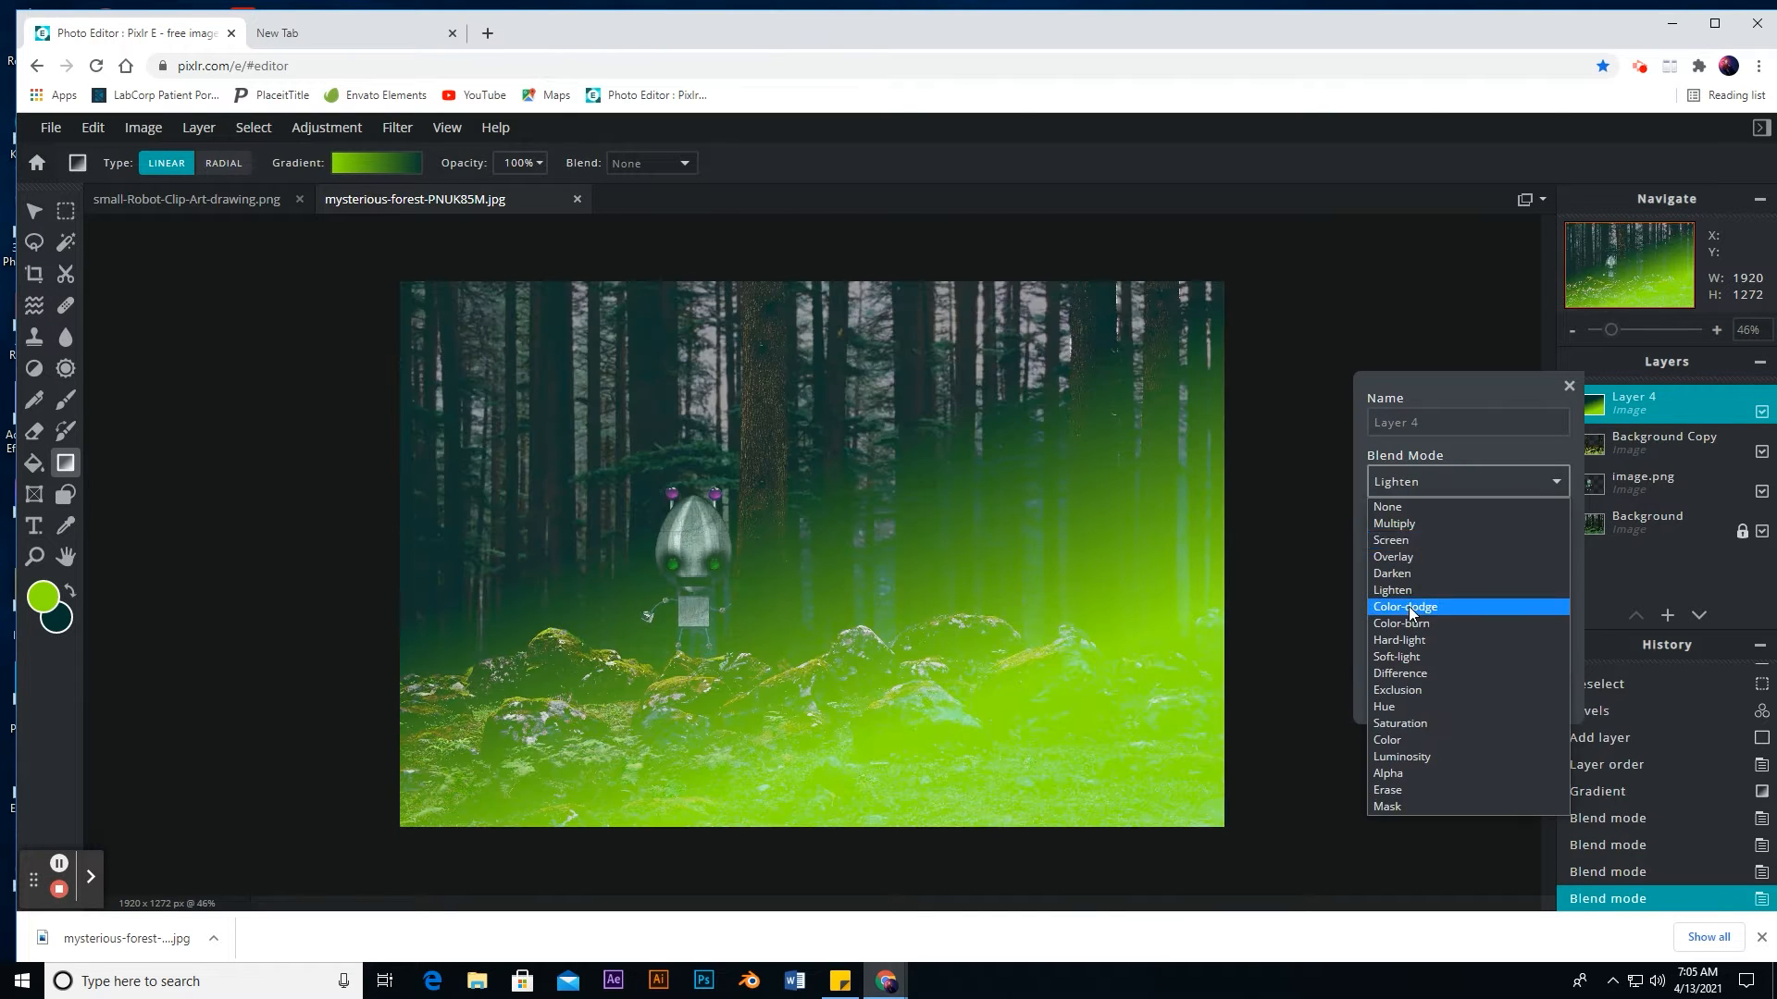
click(1408, 607)
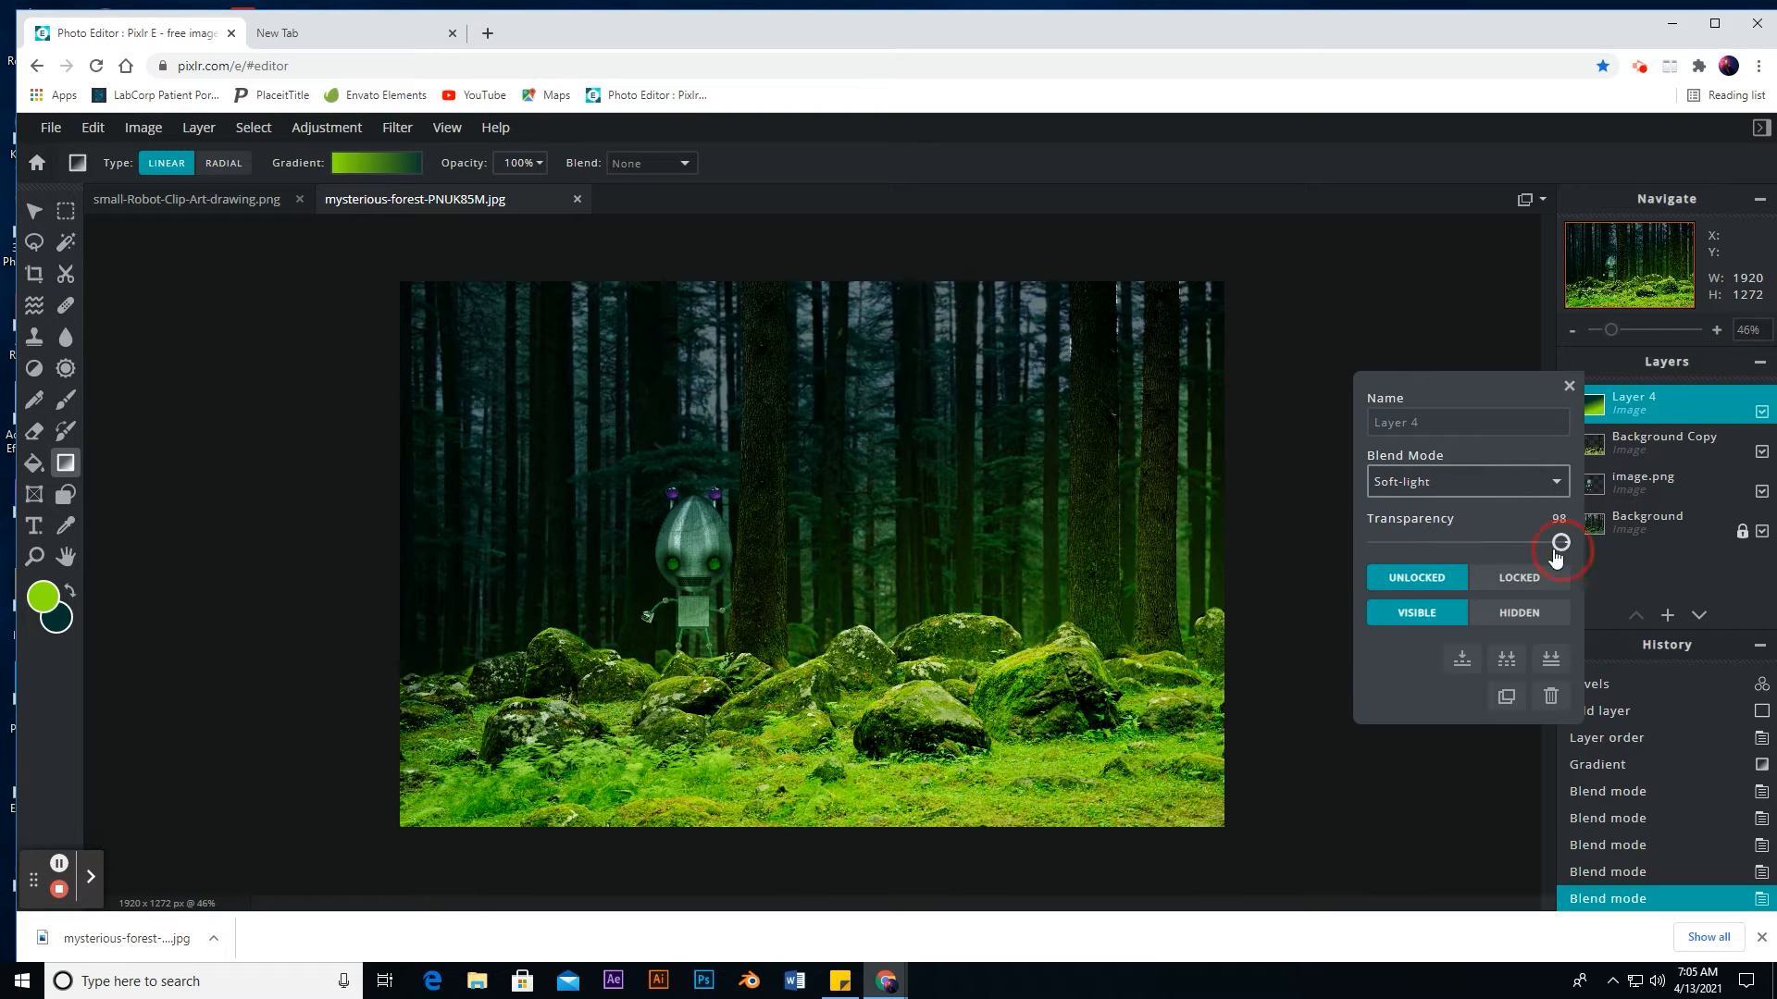
Step: Lower the transparency value of Layer 4 and toggle its visibility to compare the image, leaving the layer shown
drag(1557, 544, 1466, 544)
click(1741, 403)
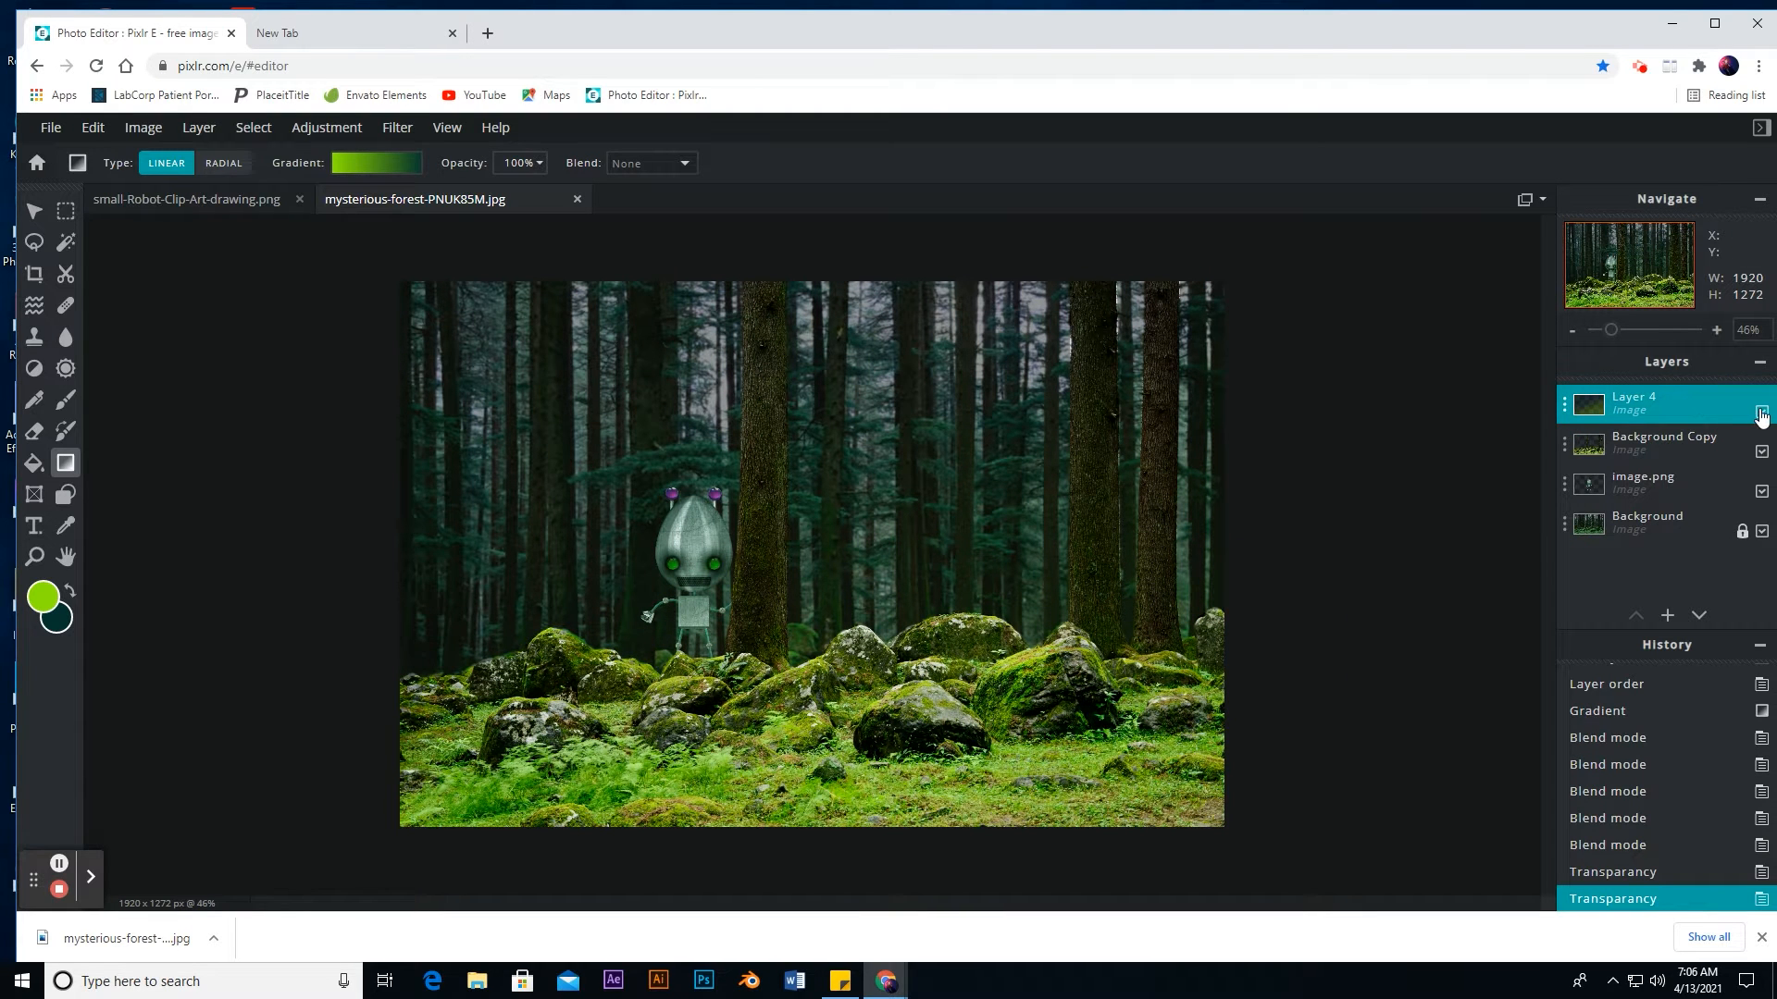
click(1761, 412)
click(1760, 411)
click(1761, 411)
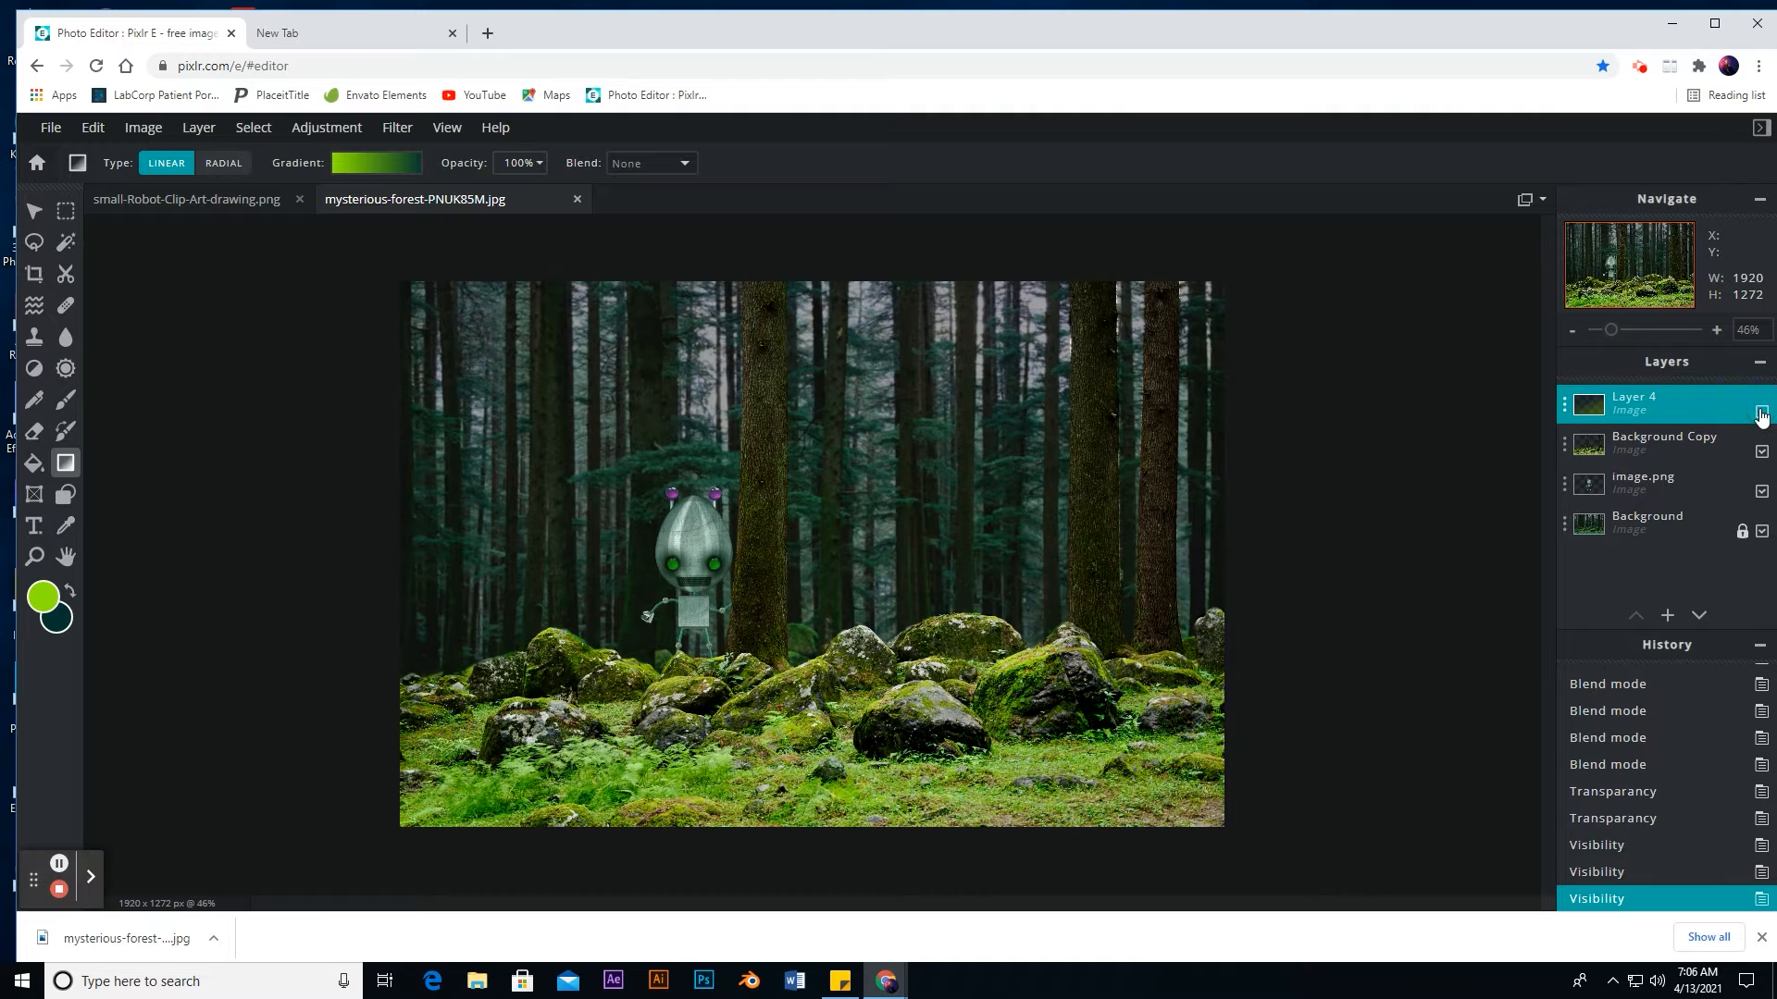
click(1761, 412)
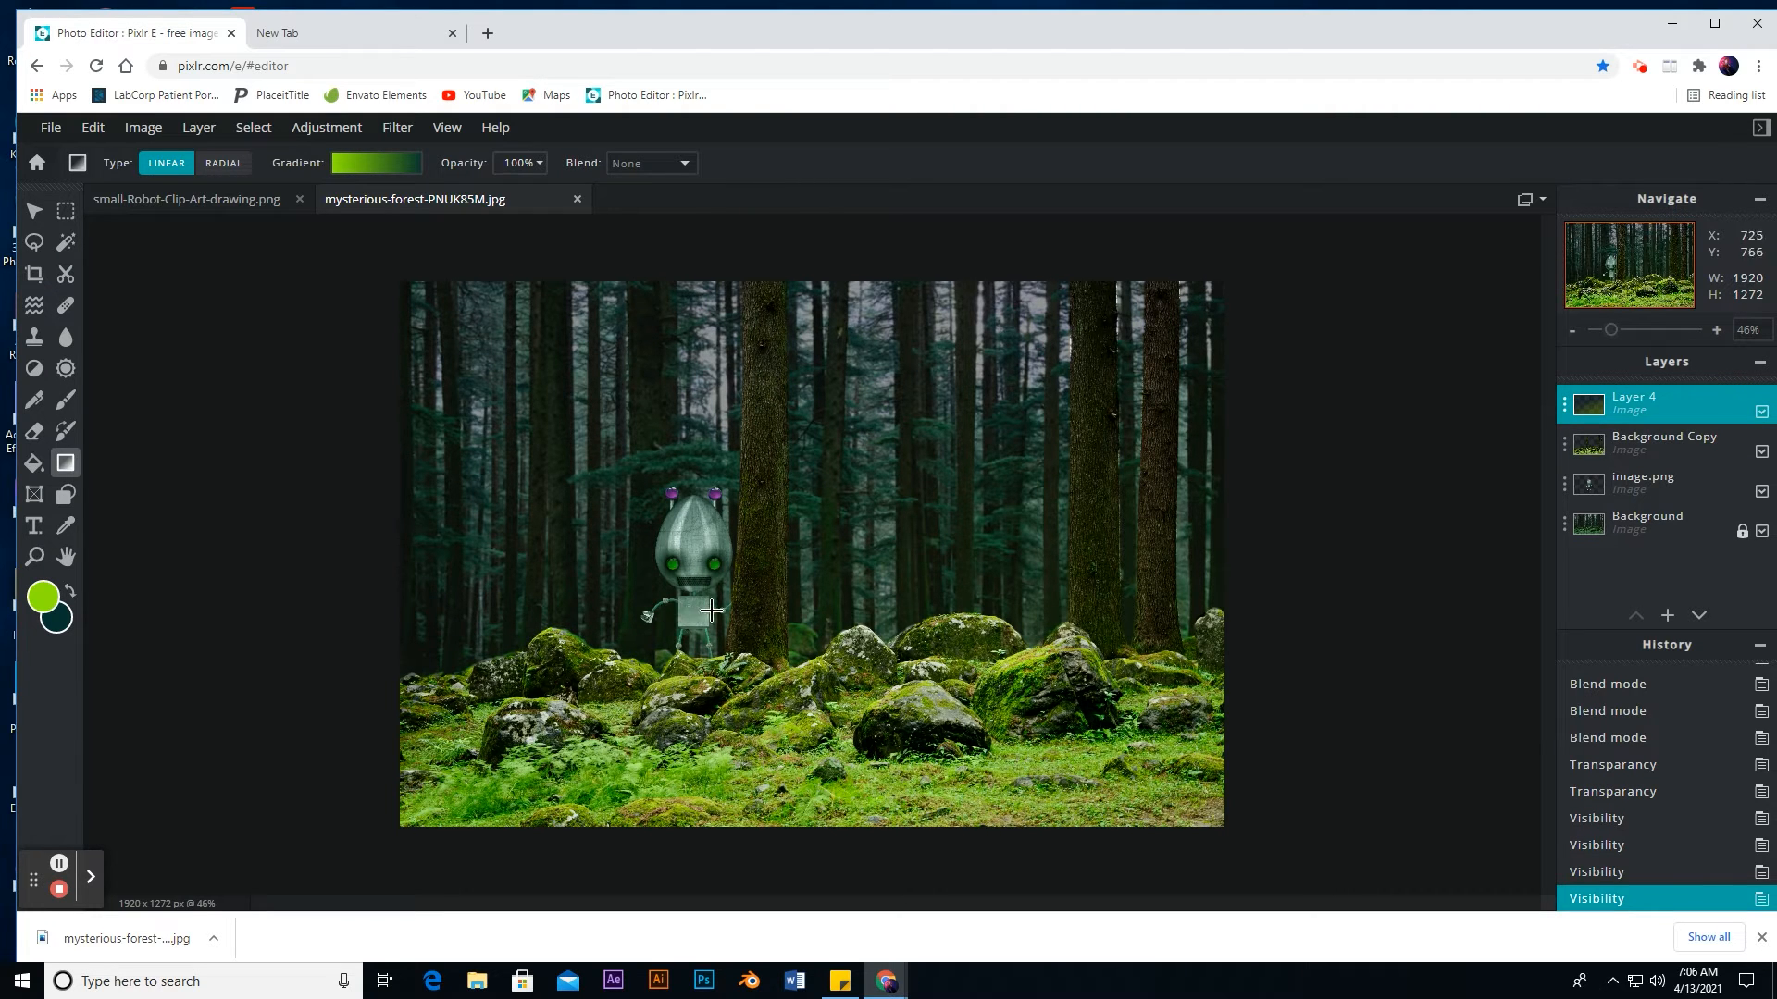
Step: On the image.png layer, make a rectangular selection about 442 by 328 px around the robot's legs with a feather of 38
click(1675, 481)
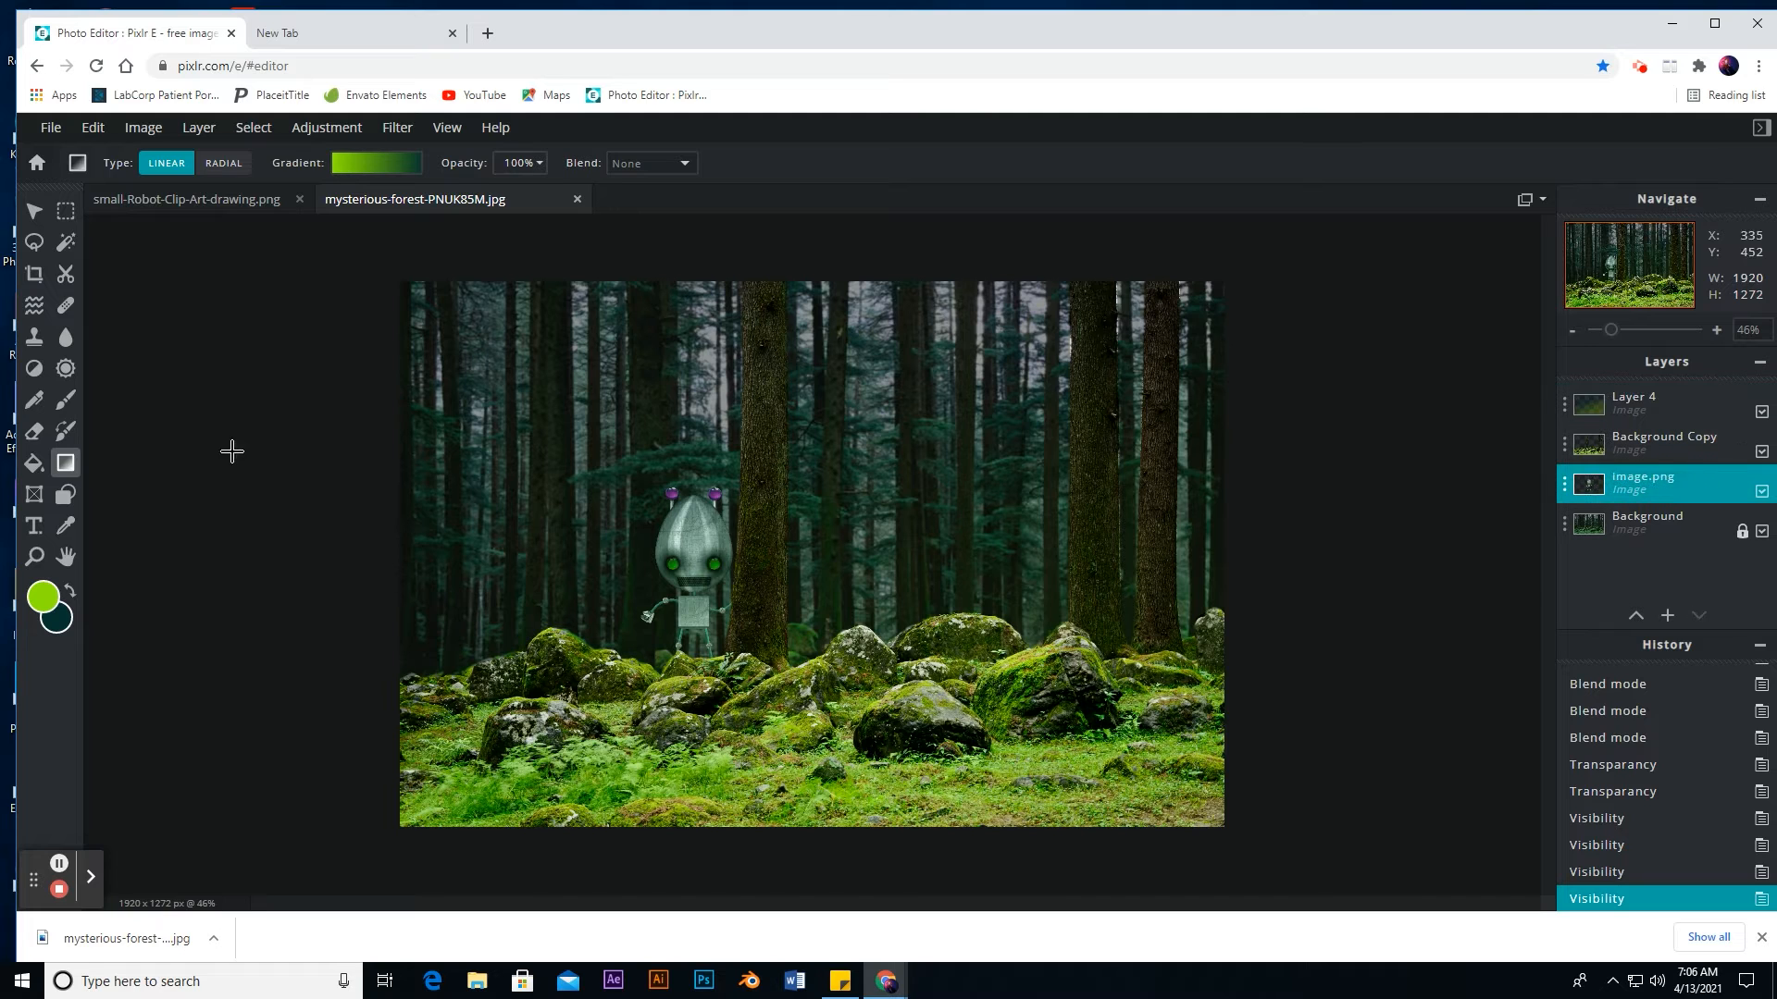
click(62, 220)
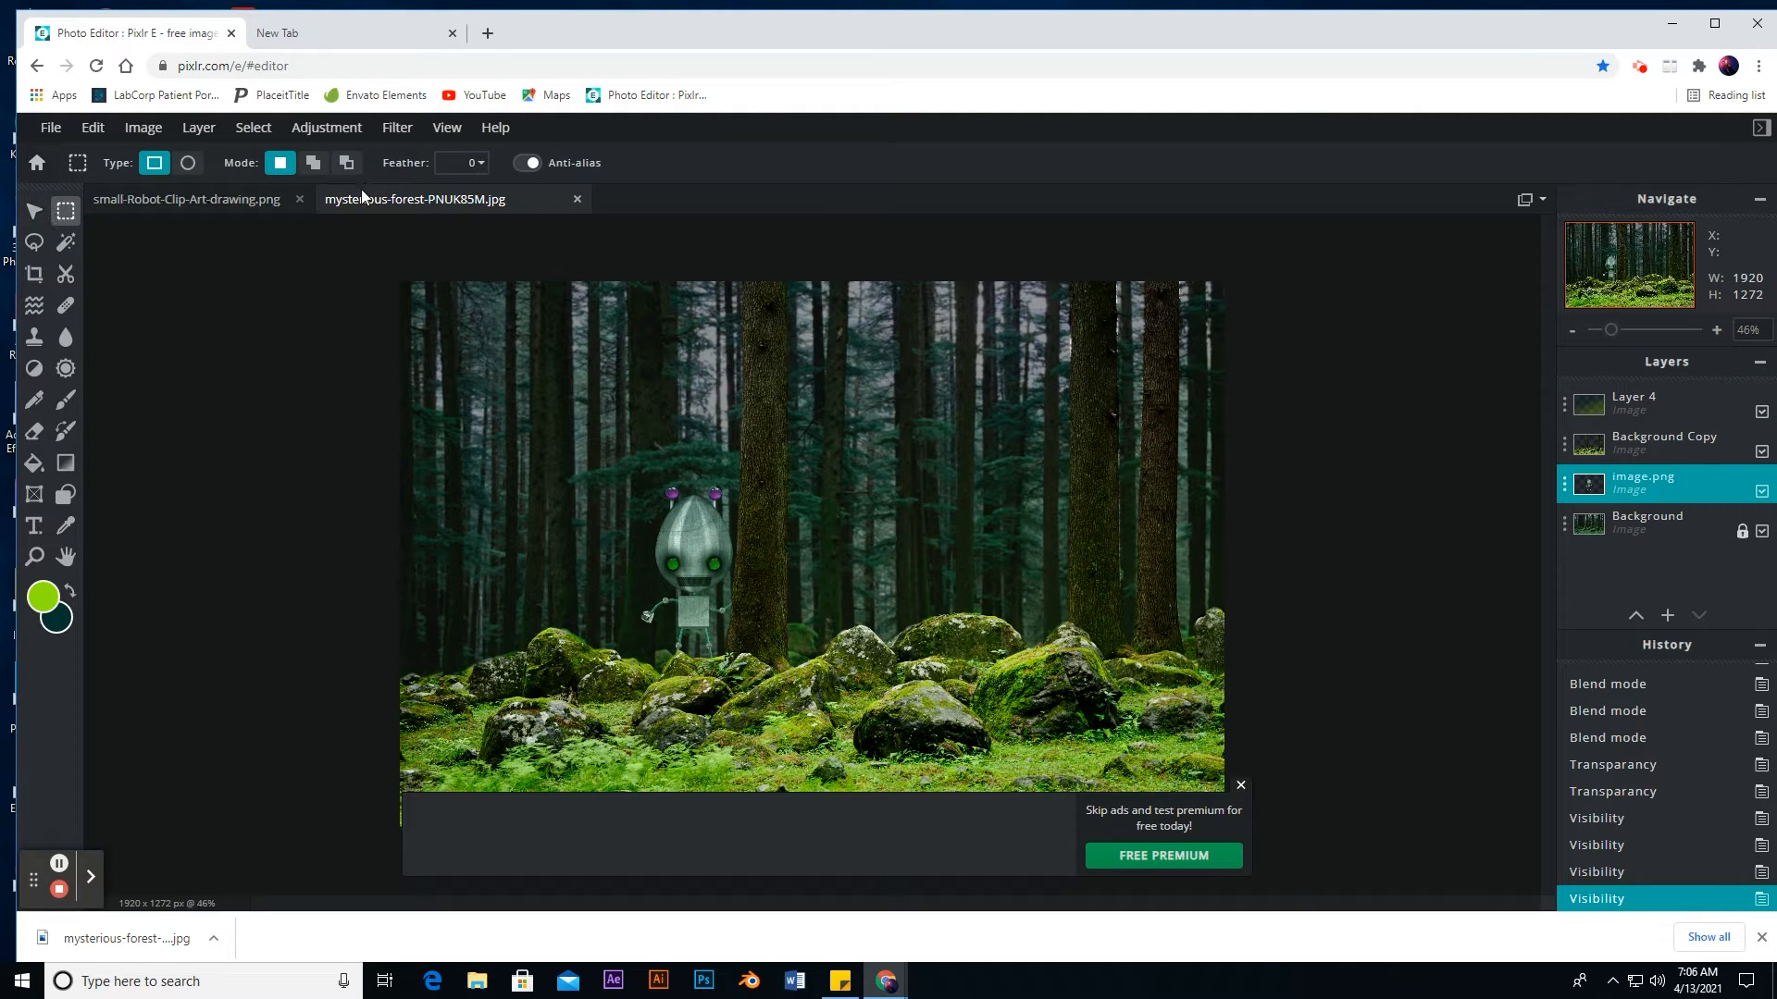
click(480, 164)
drag(353, 192, 378, 206)
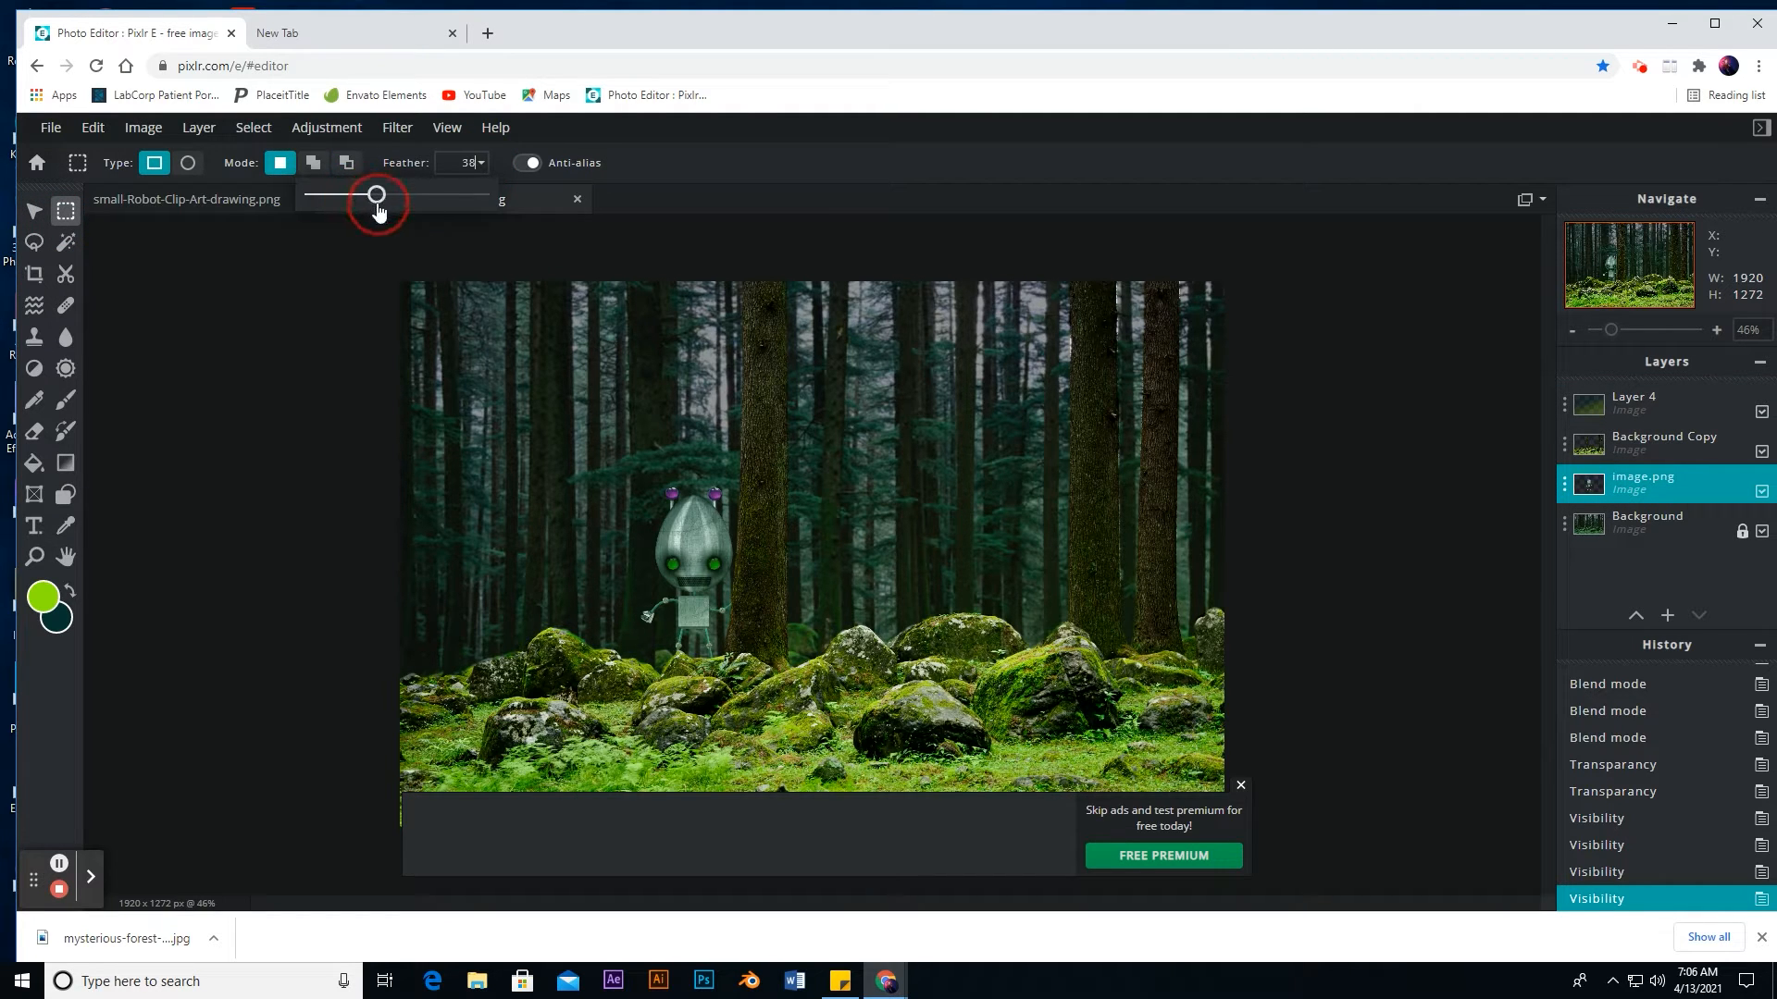
drag(798, 742, 623, 615)
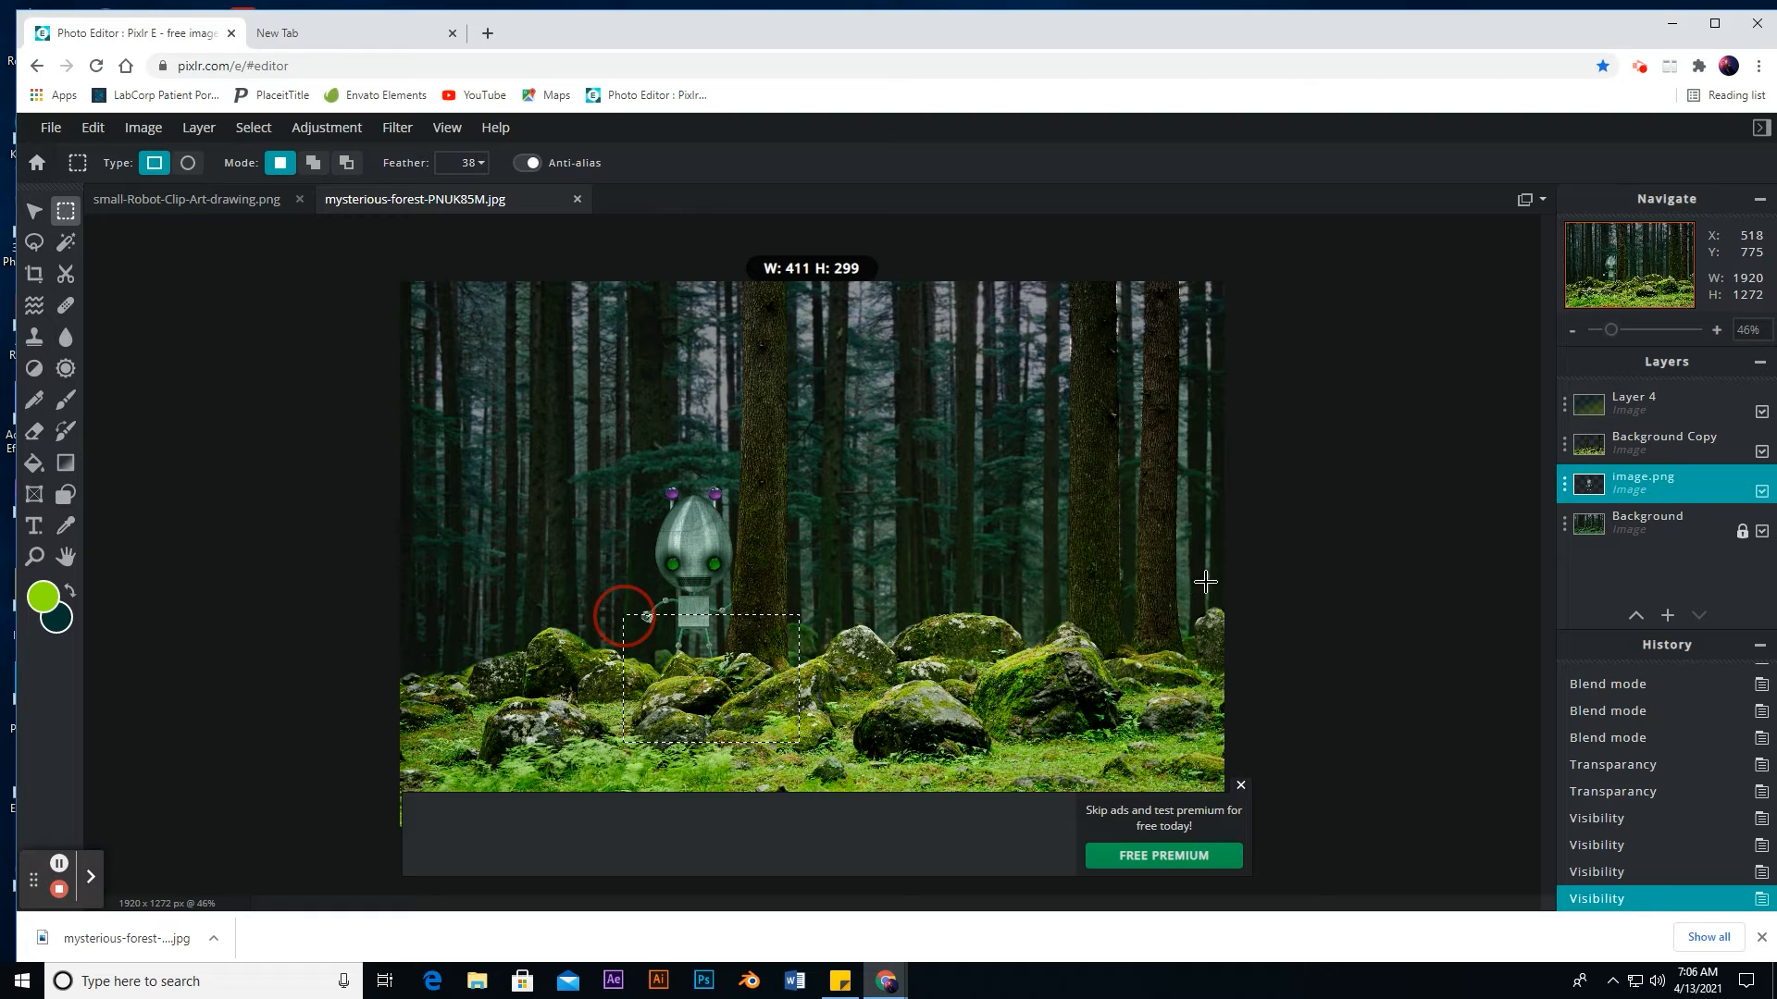
drag(622, 616, 623, 615)
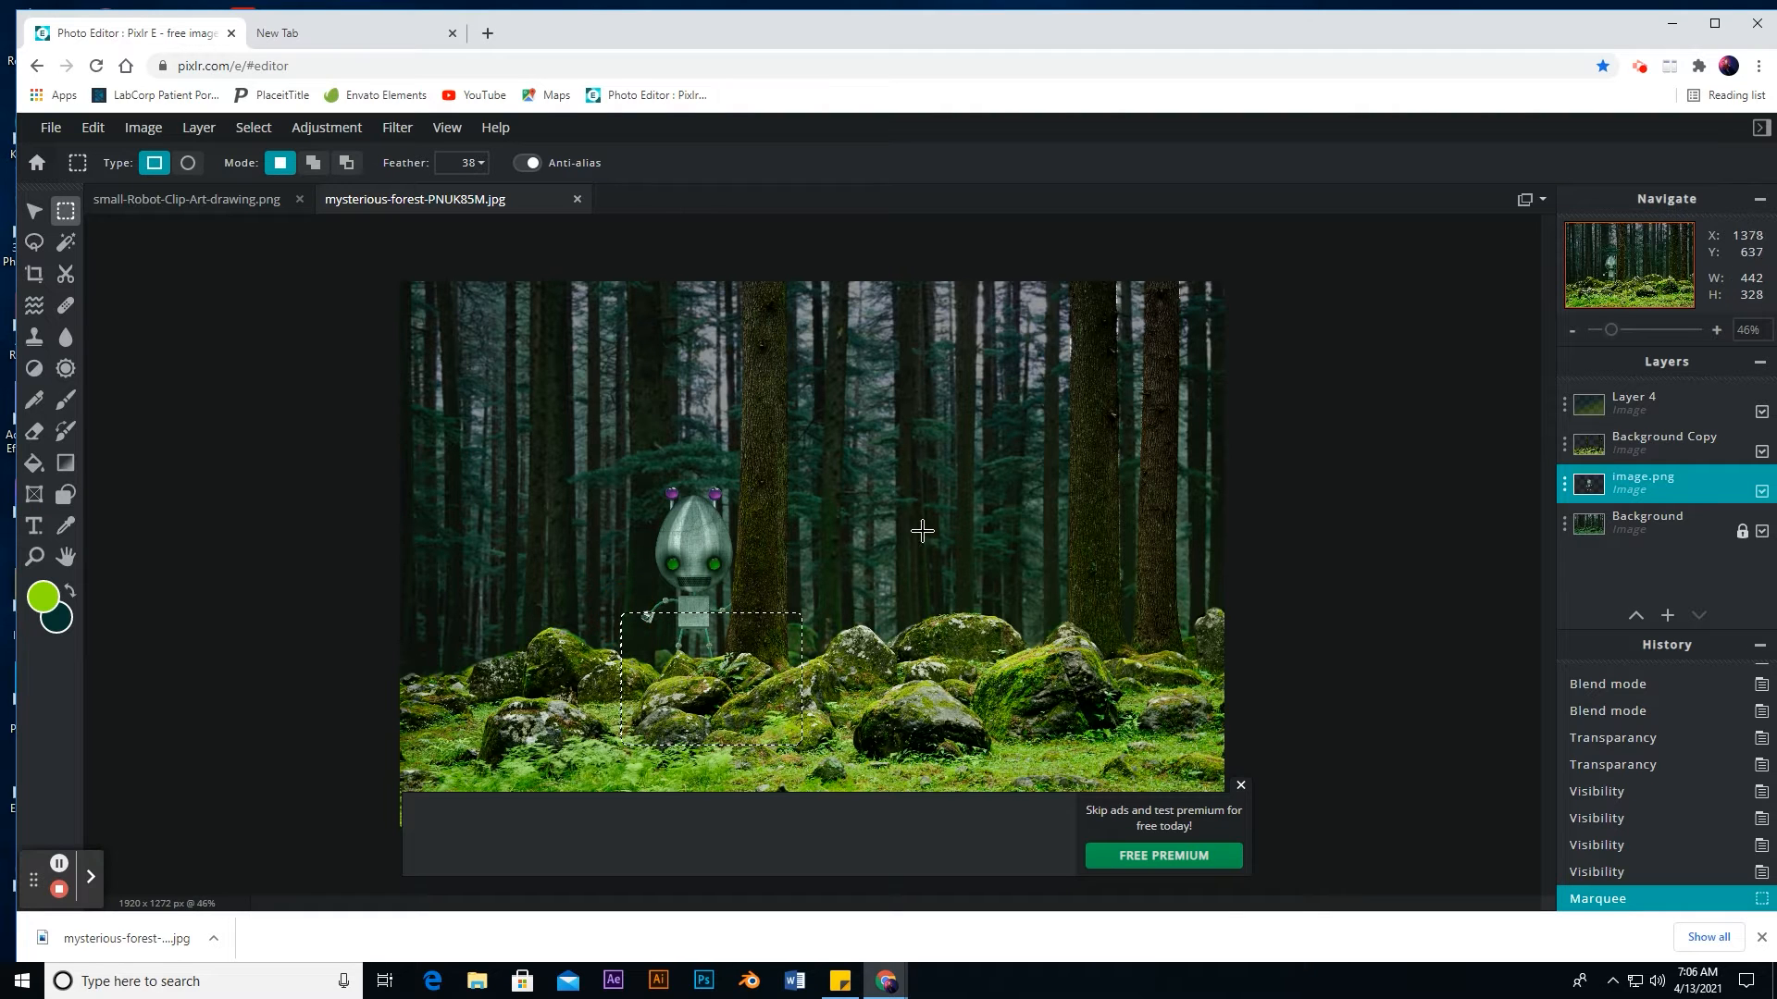
Step: Lower the brightness of the selected area around the robot's legs on the image.png layer
click(401, 130)
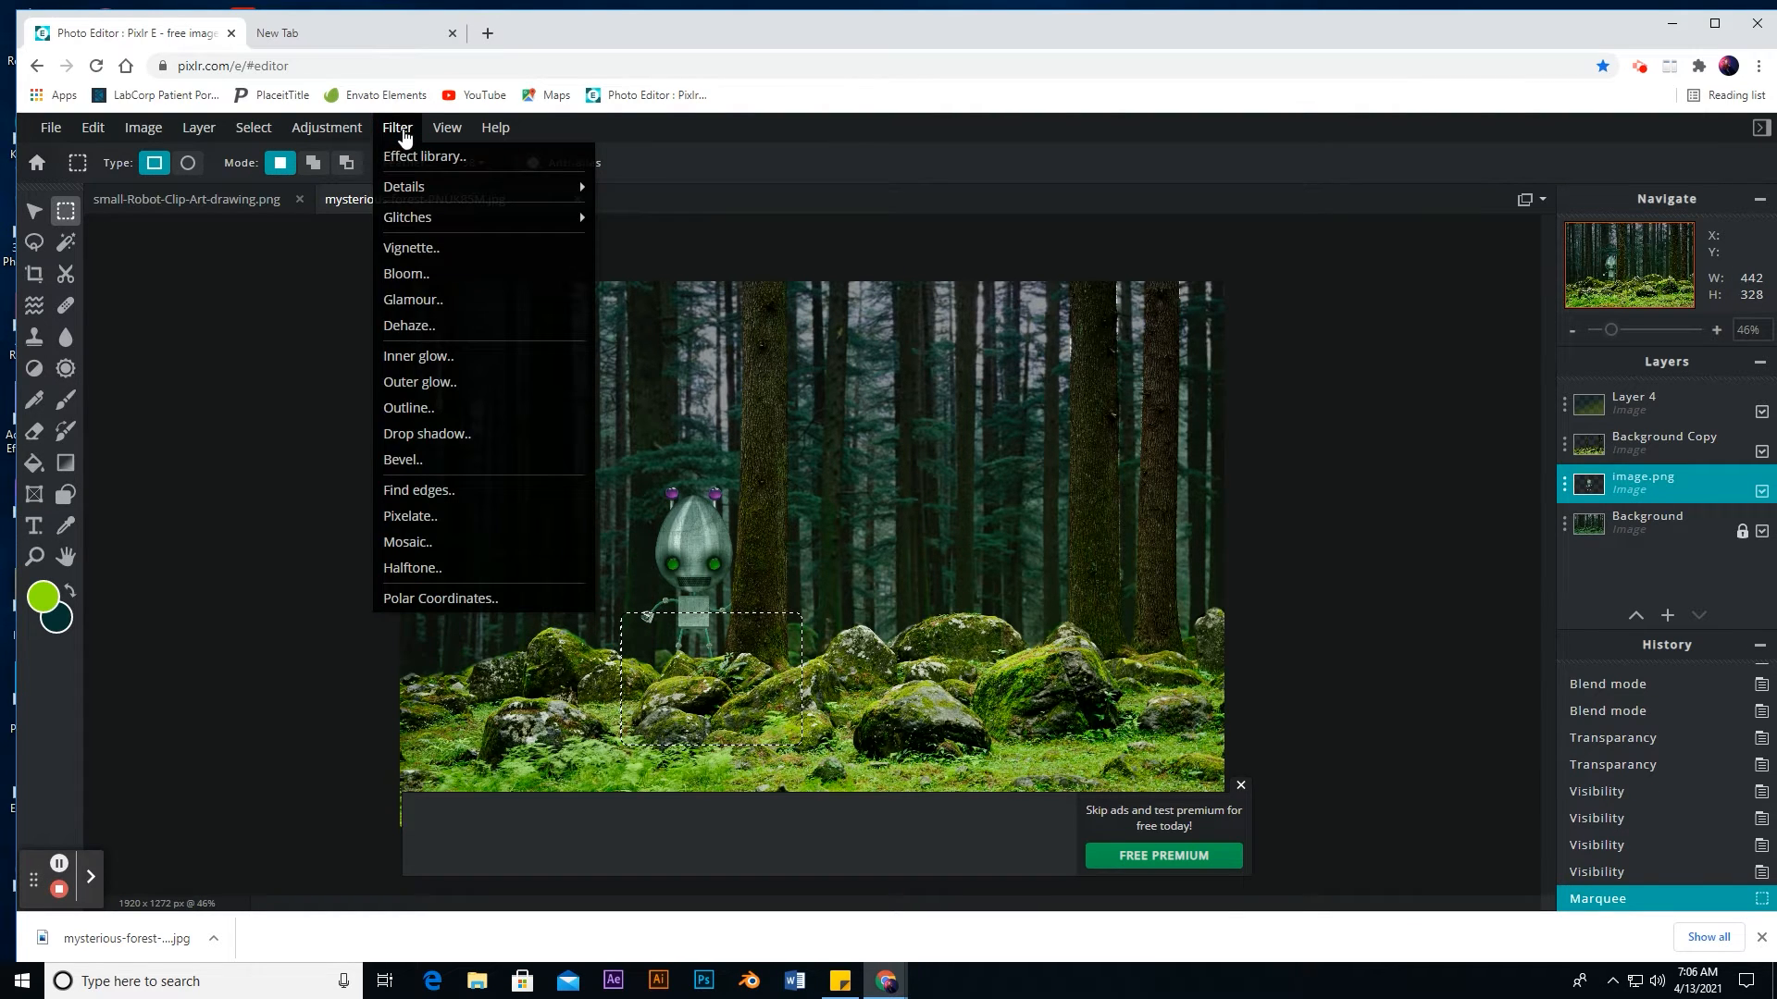
mouse_move(329, 127)
click(363, 247)
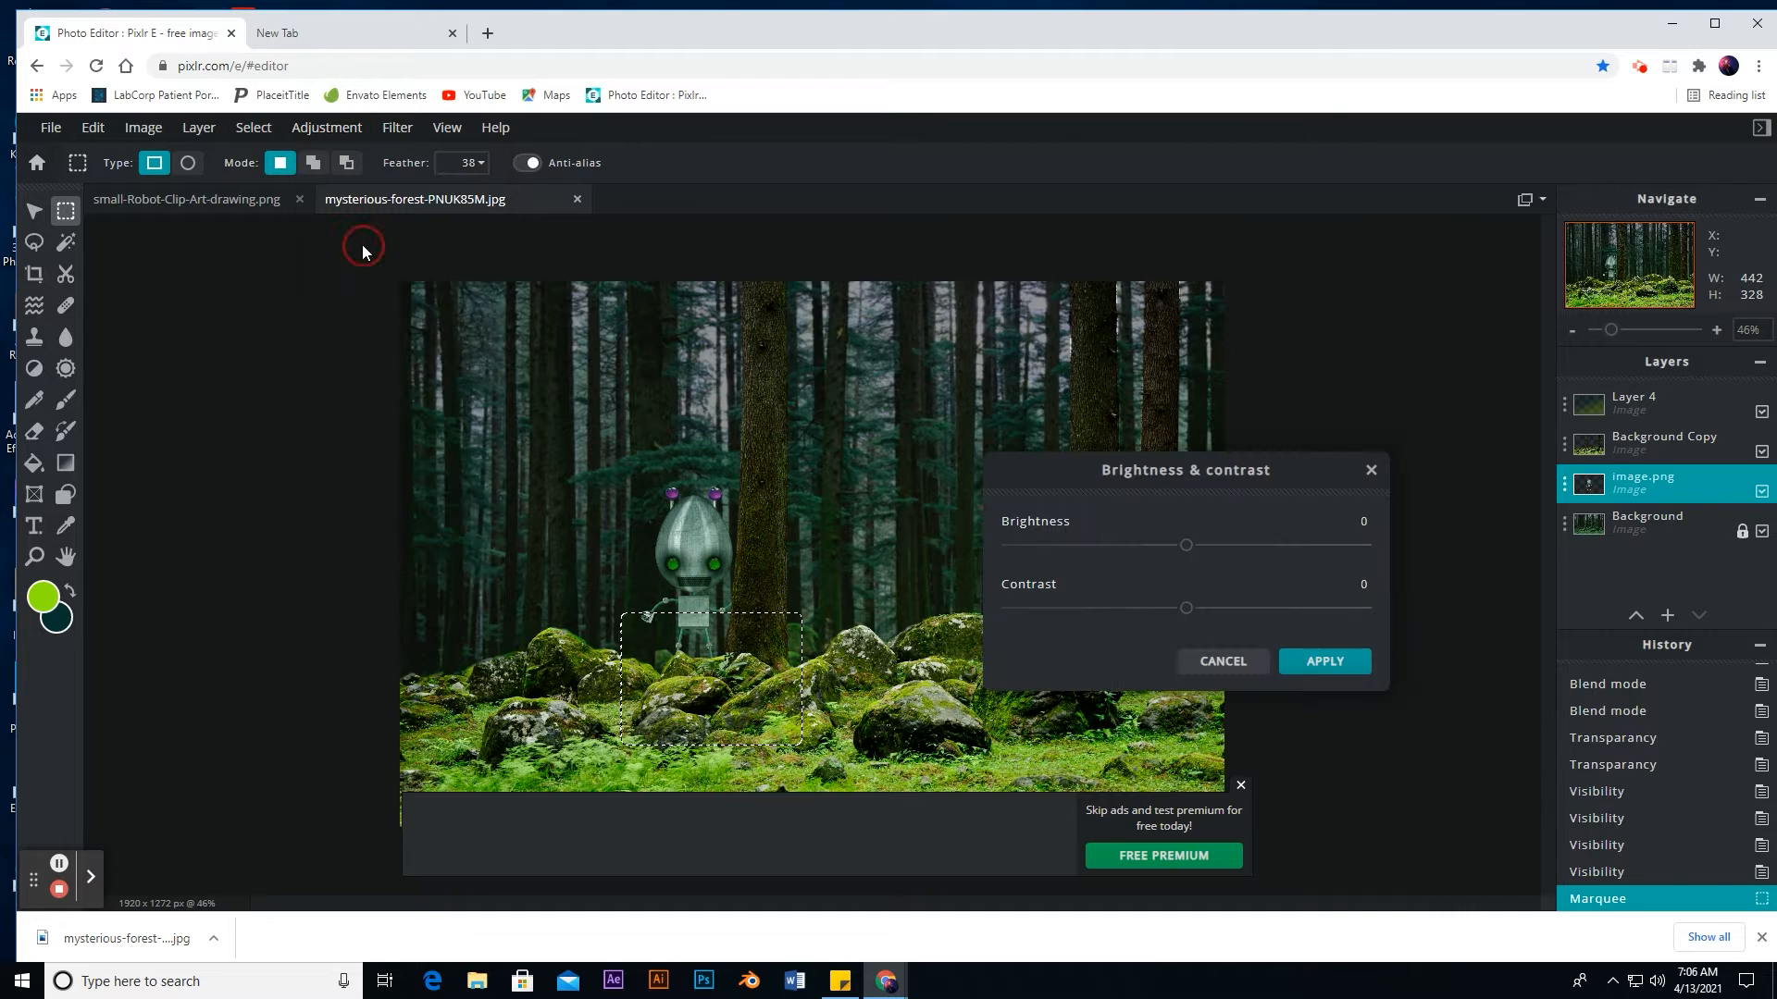
drag(1131, 547, 1079, 547)
click(1326, 660)
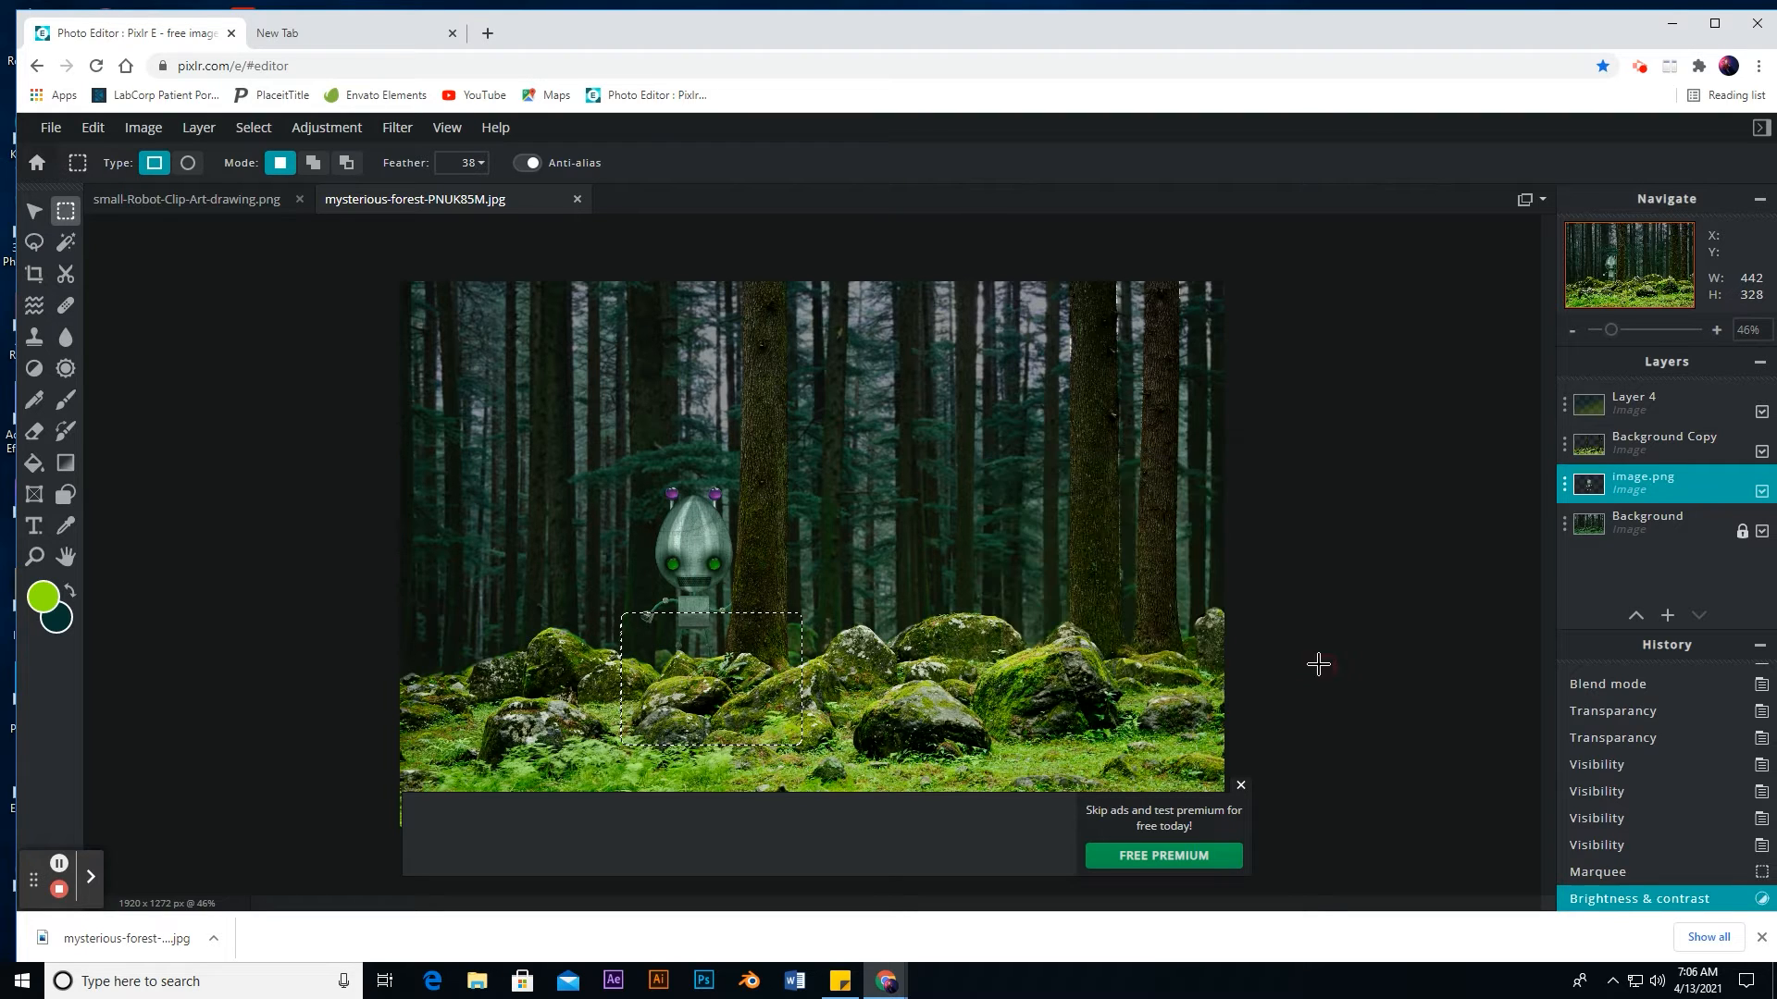
Step: Select a rectangle about 190 by 507 px over the robot's edge beside the tree trunk and reduce its brightness
drag(782, 648, 718, 451)
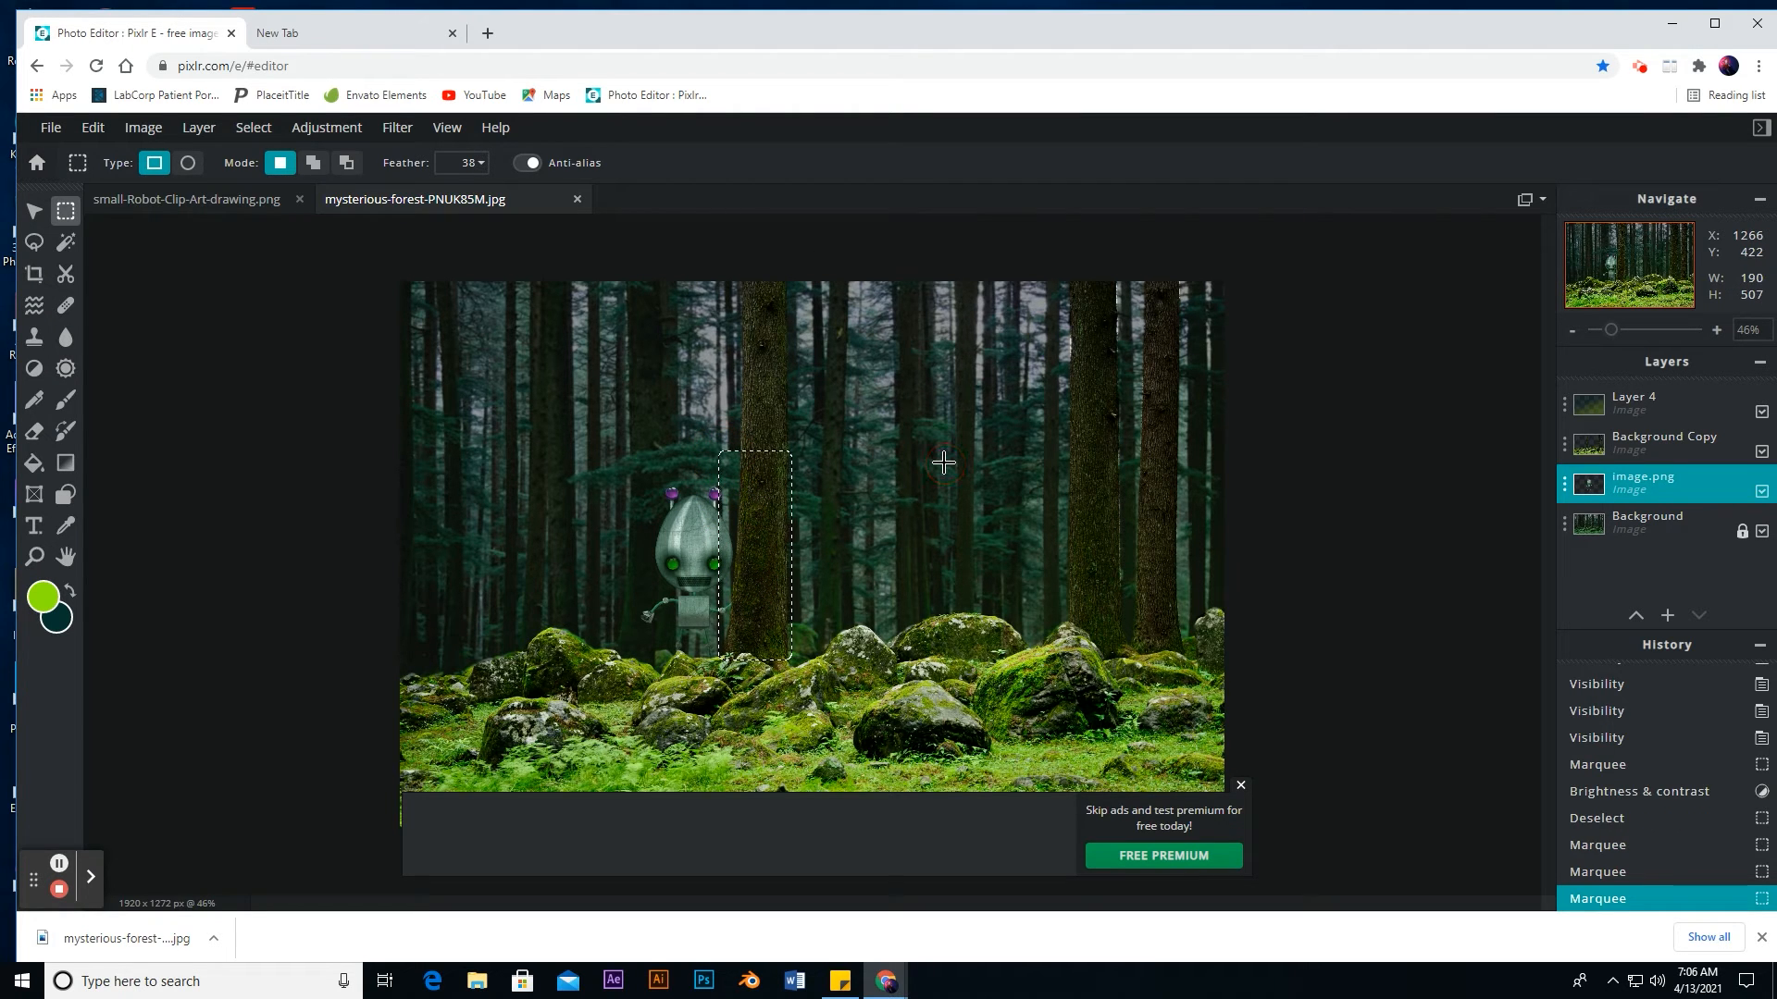
click(383, 134)
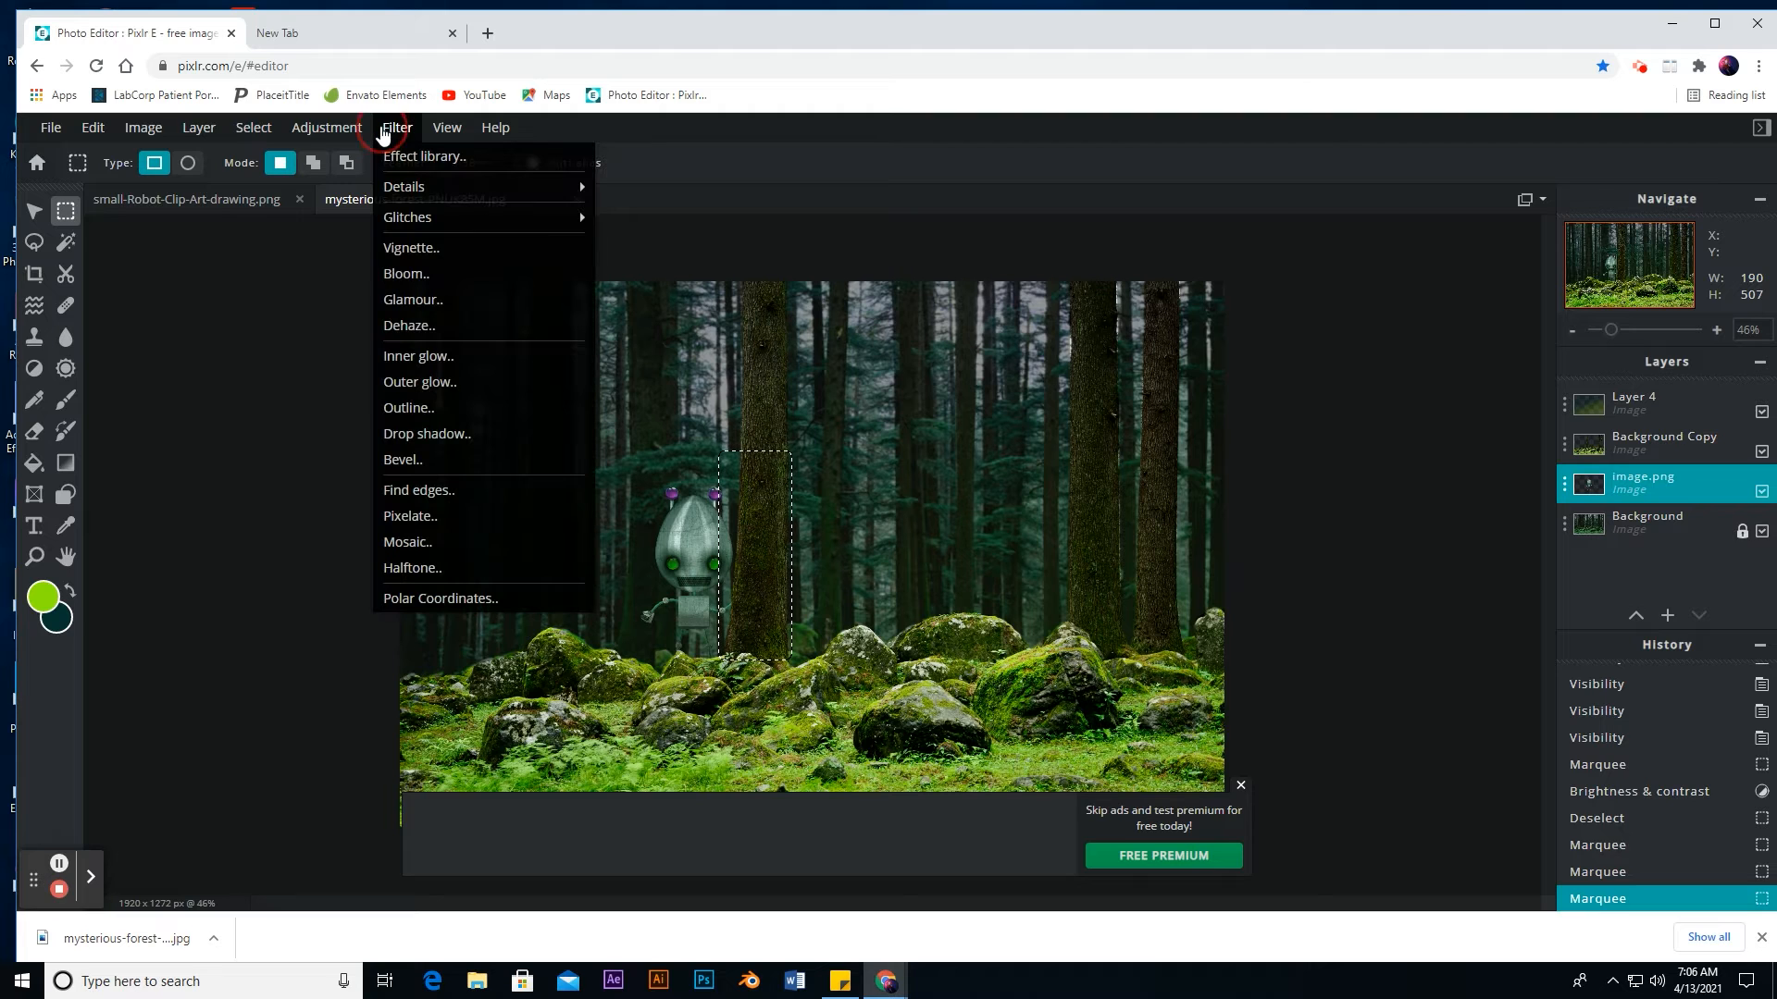
mouse_move(345, 130)
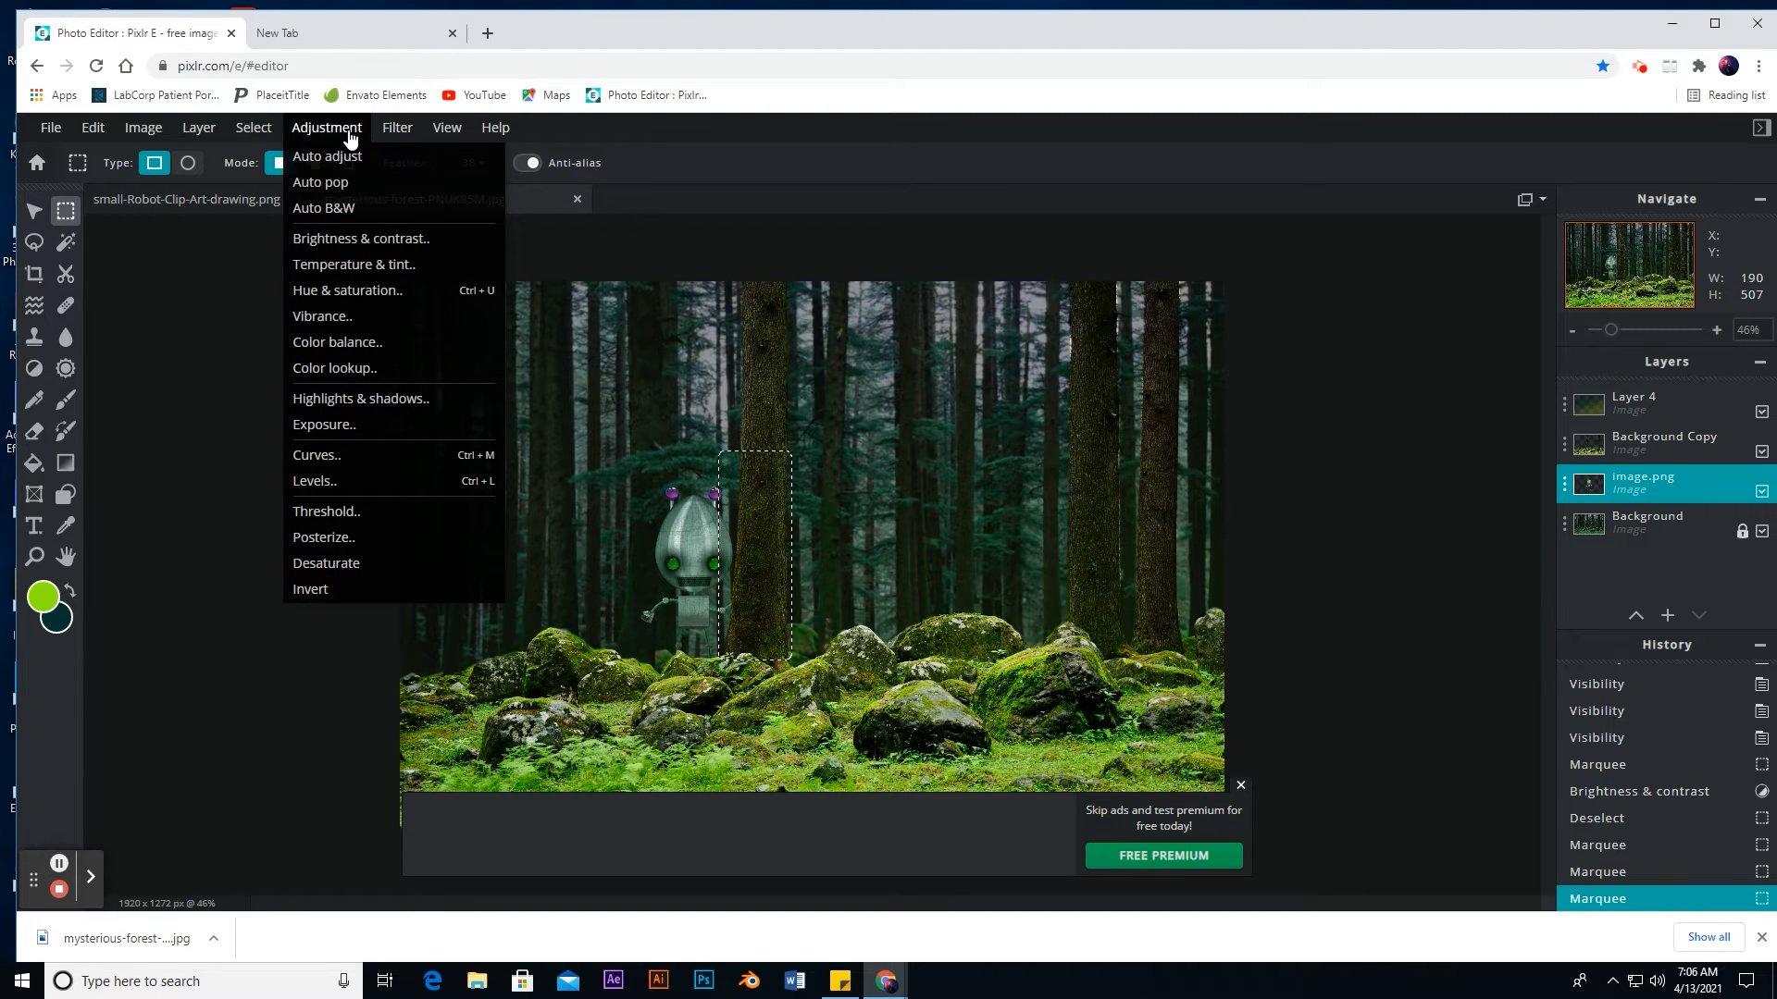
click(361, 238)
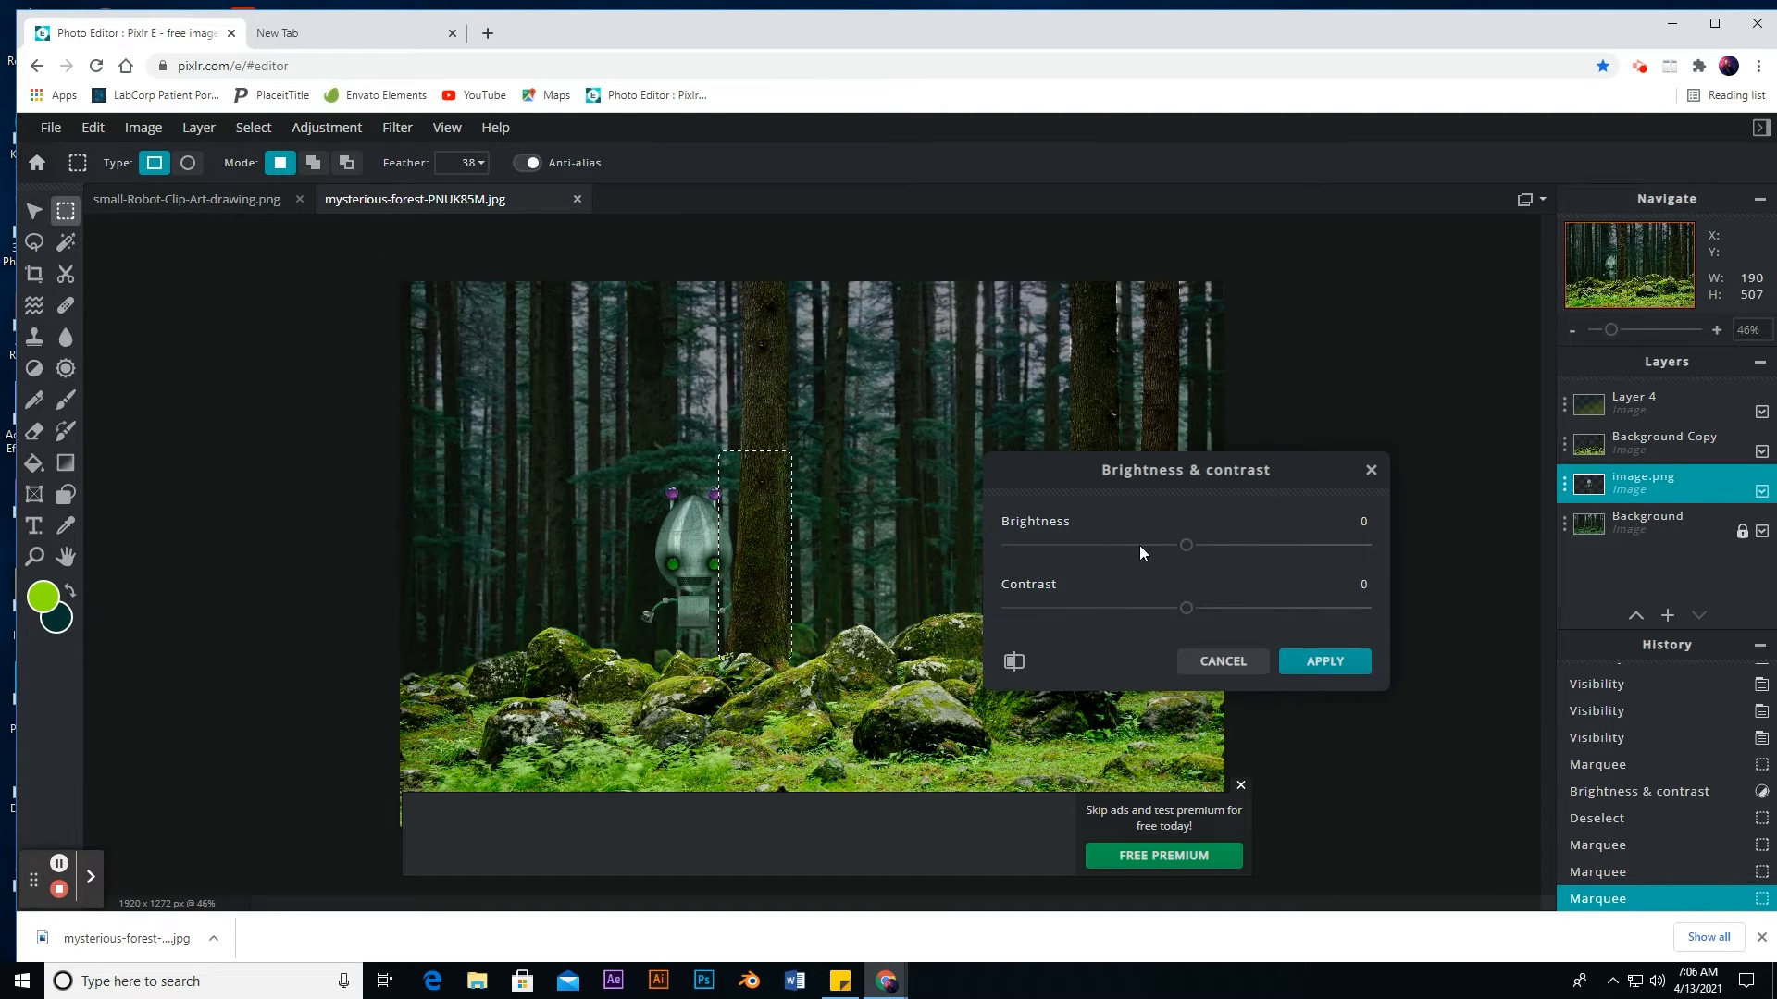
drag(1140, 546, 1103, 549)
click(1326, 662)
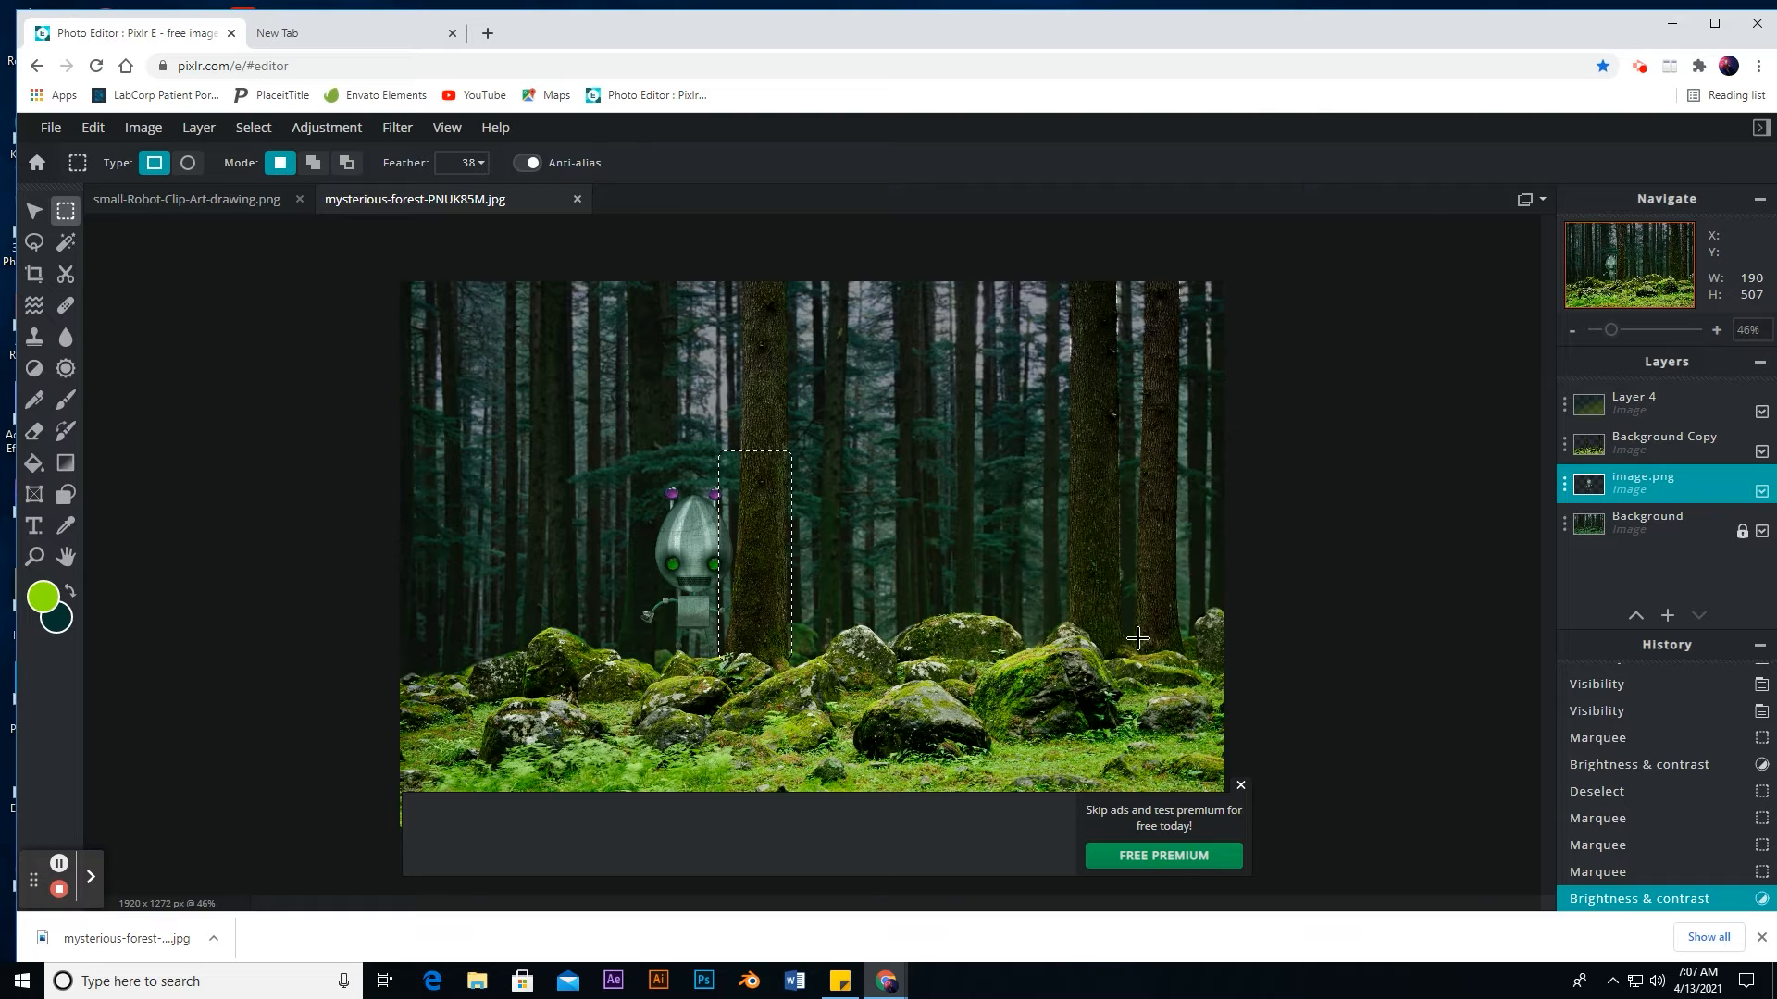
key(alt)
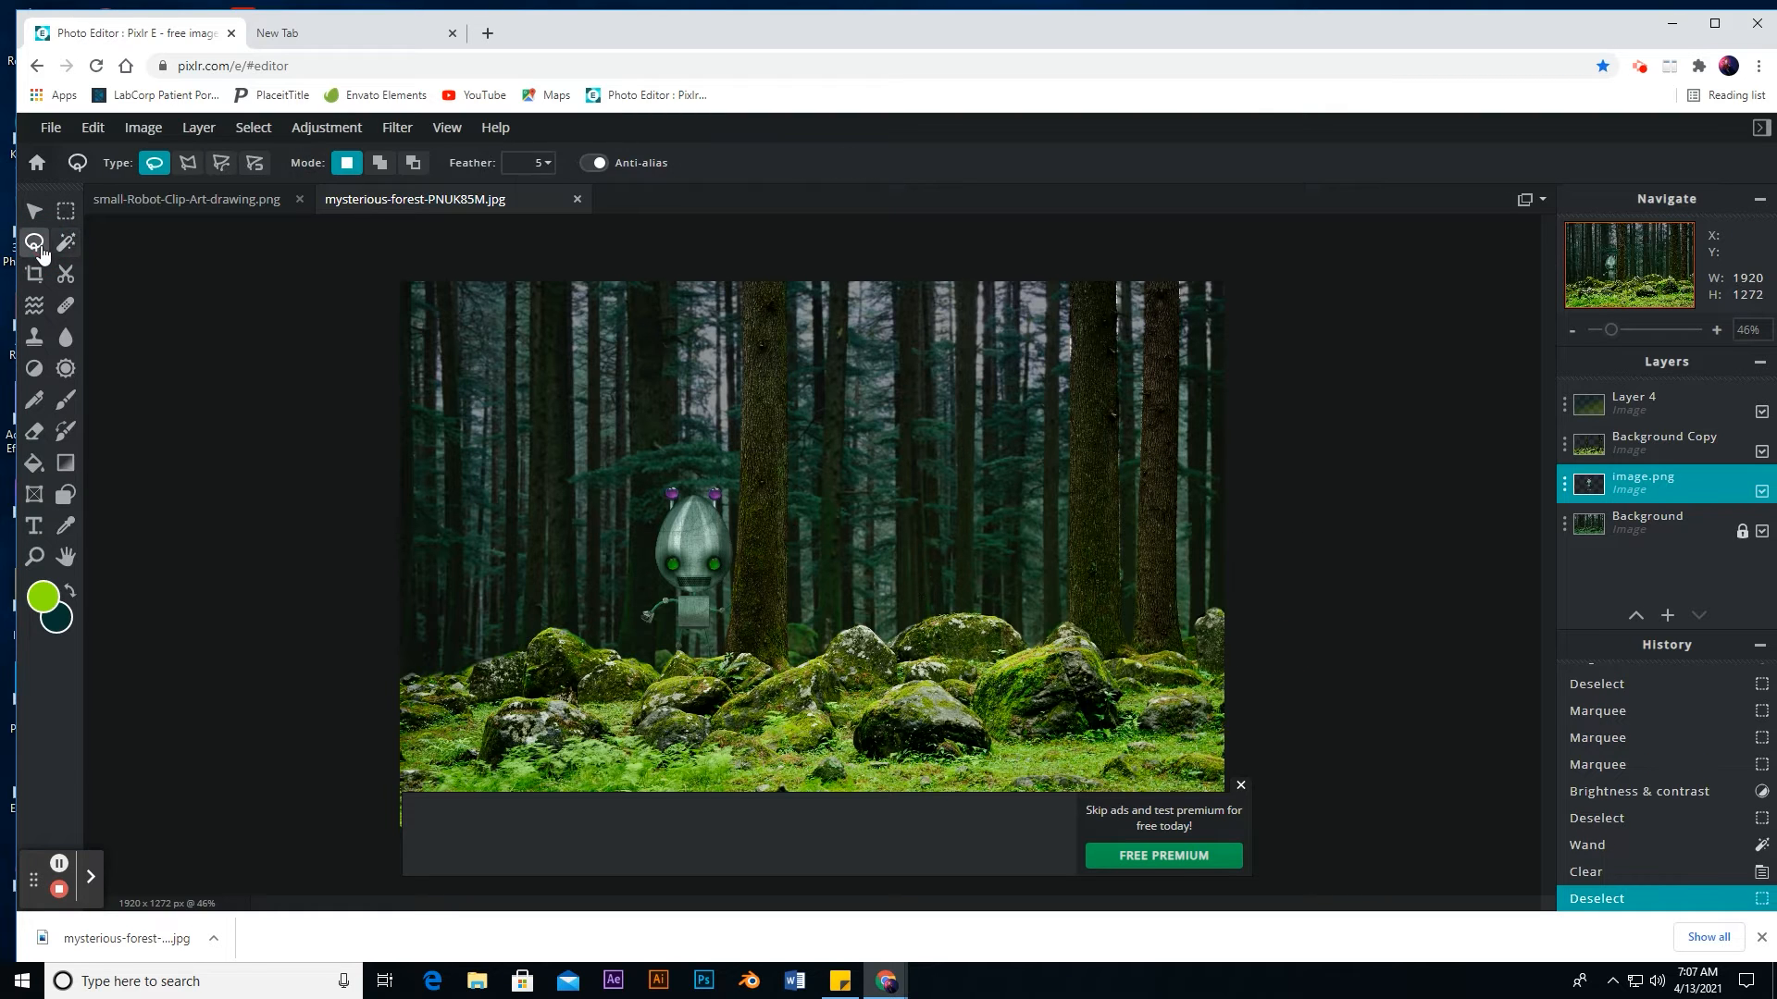
Step: Draw a Bezier lasso selection about 496 by 568 px around the robot's side facing away from the trunk, with a feather of 18
click(545, 166)
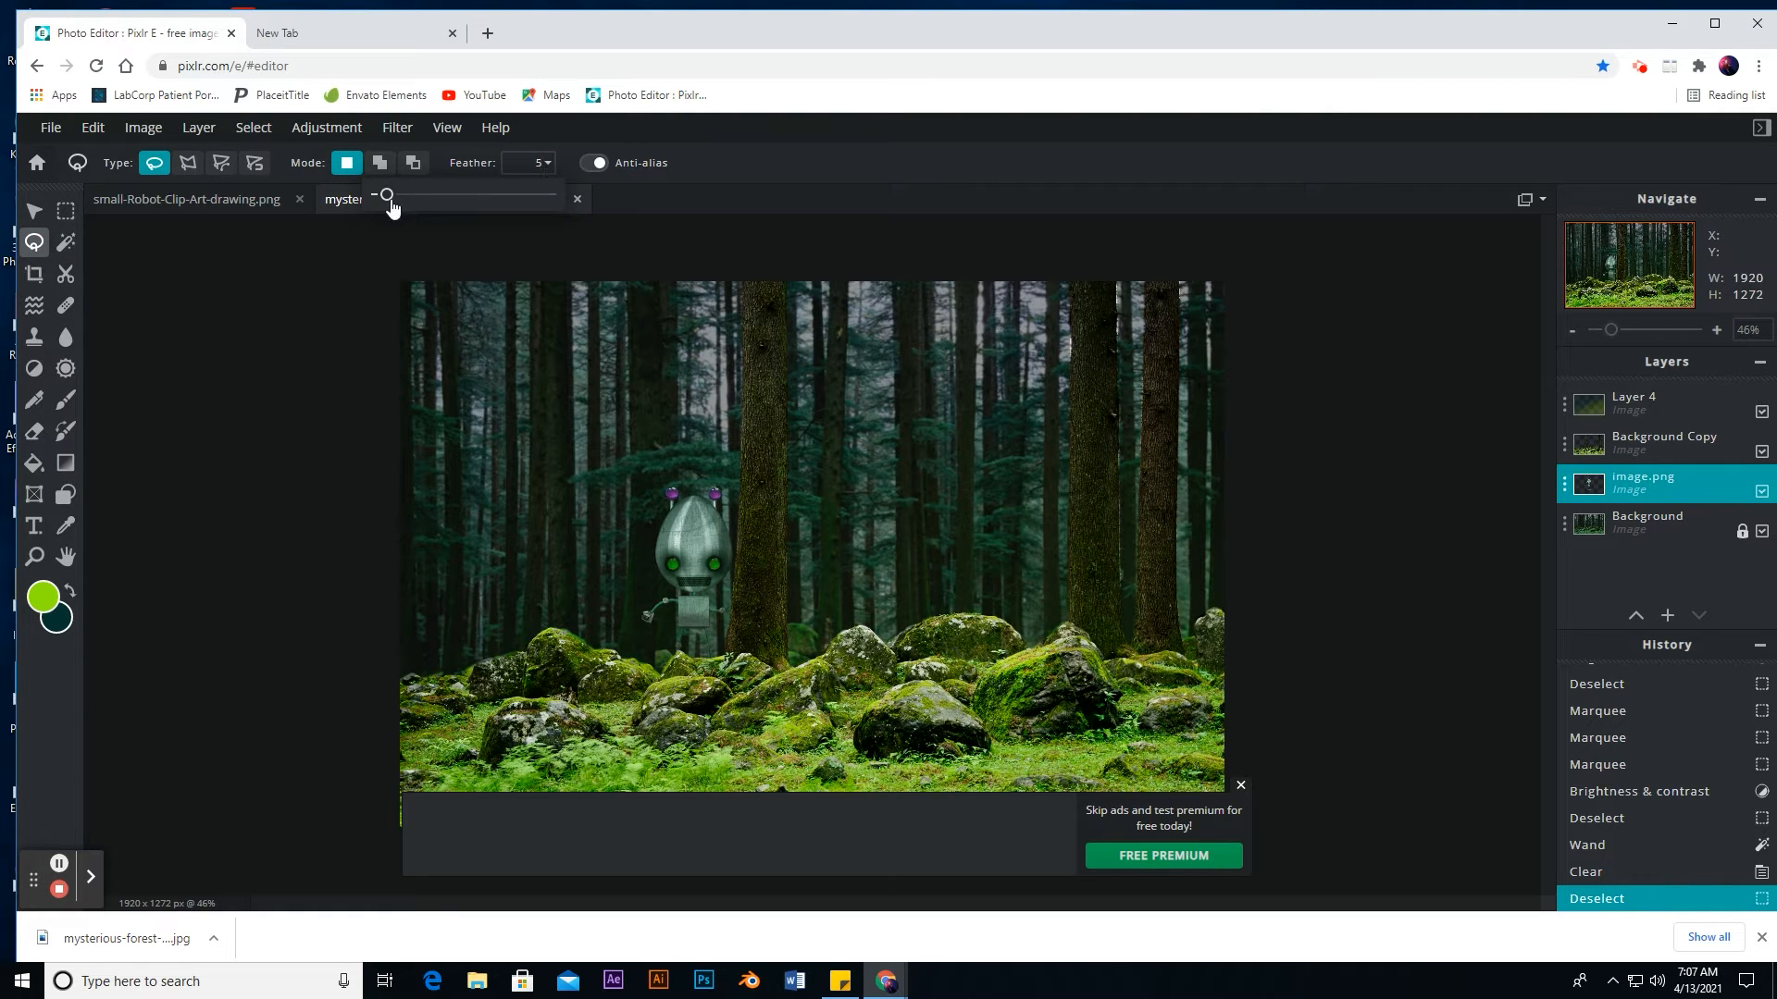
drag(391, 207, 414, 205)
click(220, 162)
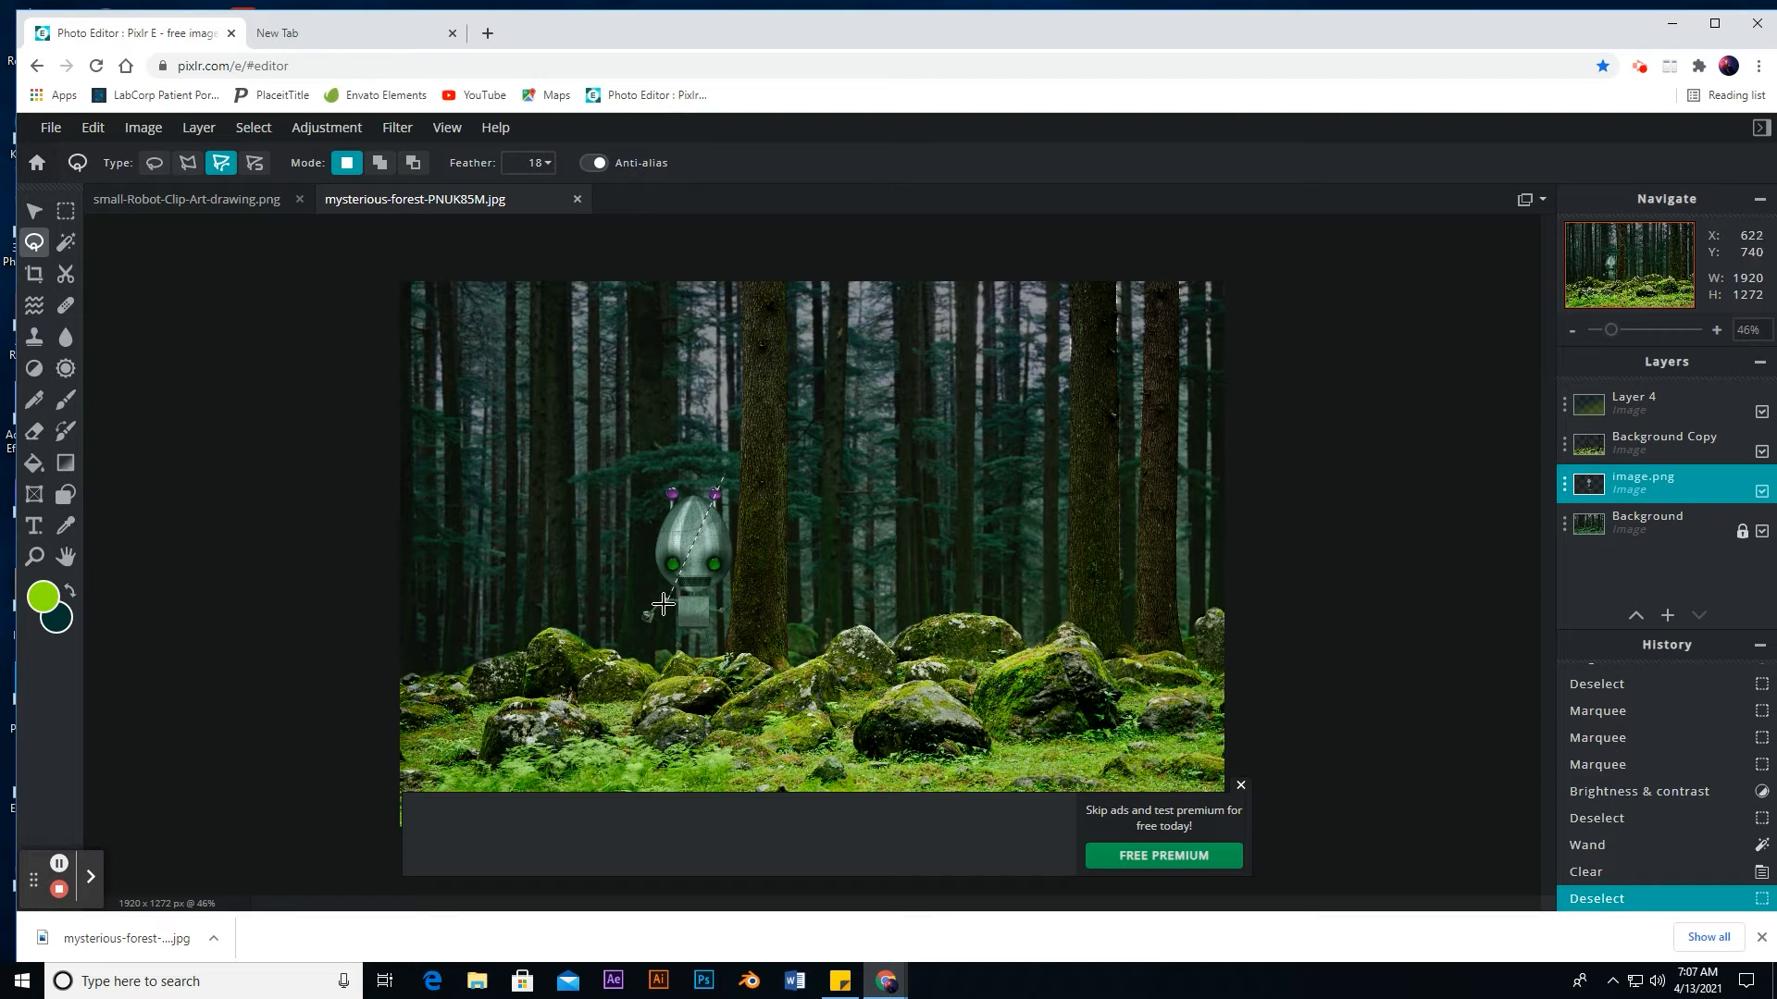
drag(654, 682, 642, 535)
drag(524, 544, 523, 526)
drag(716, 447, 626, 404)
click(727, 465)
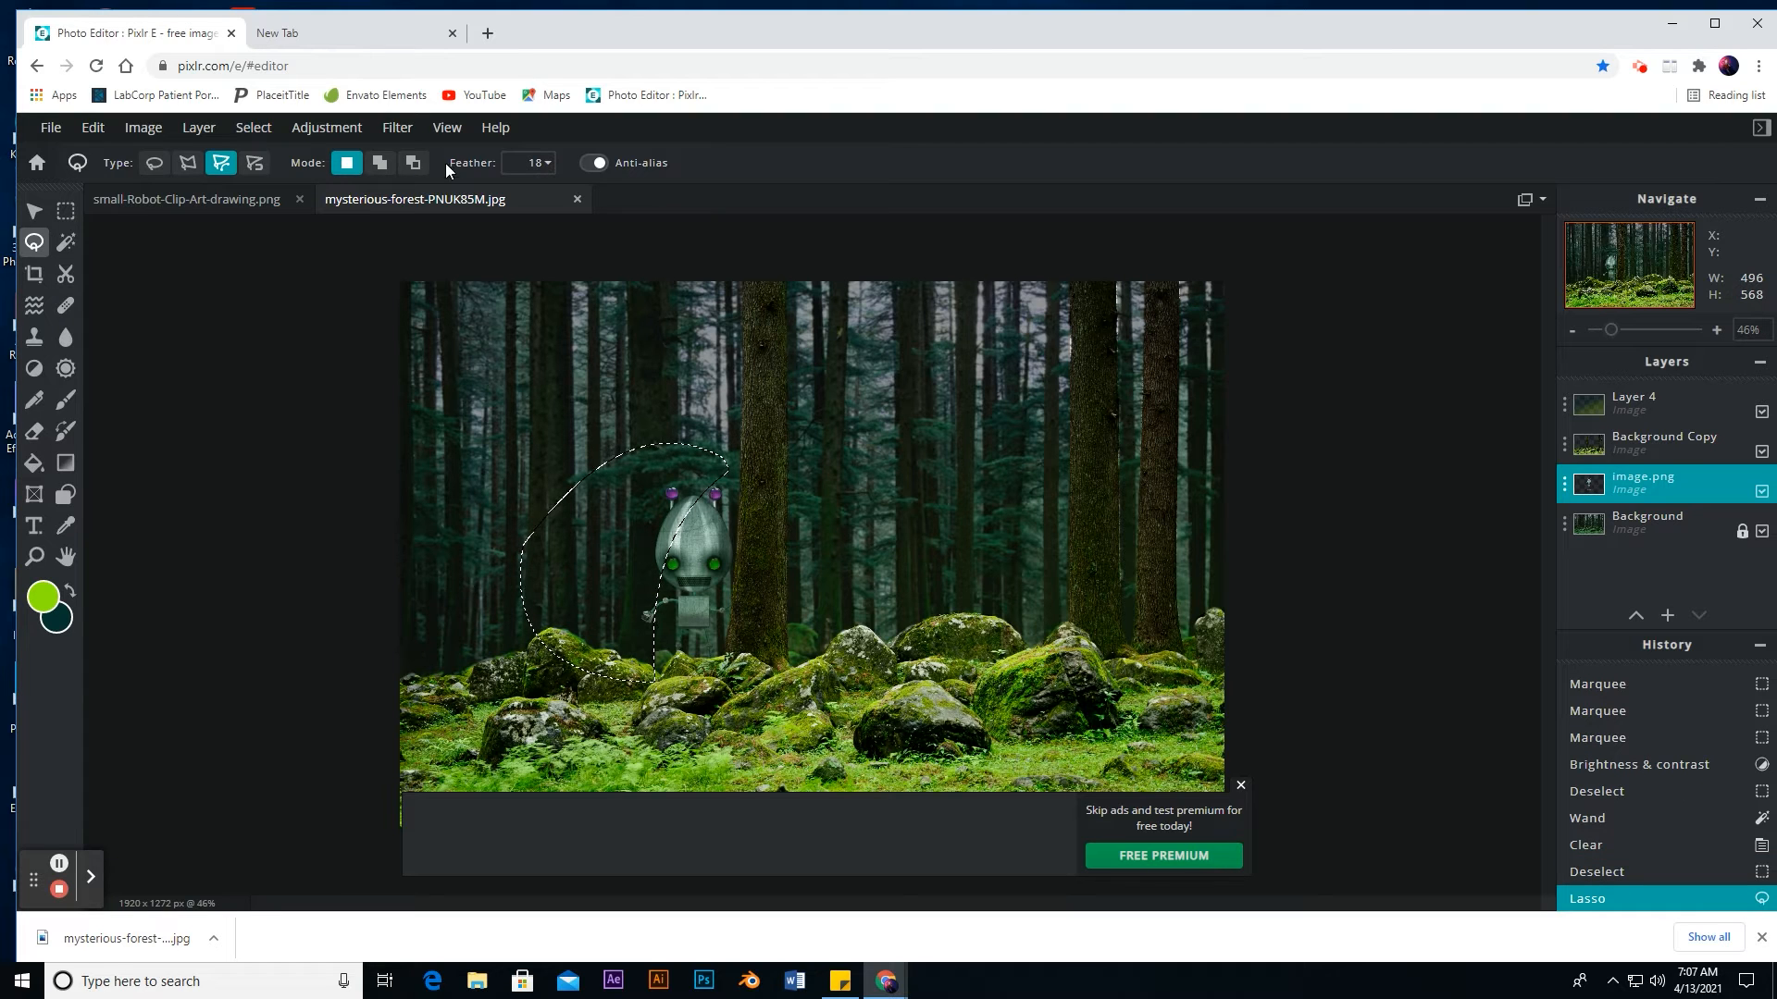
Step: Apply a Gaussian blur to the lassoed part of the robot on image.png and clear the selection
click(348, 134)
click(397, 127)
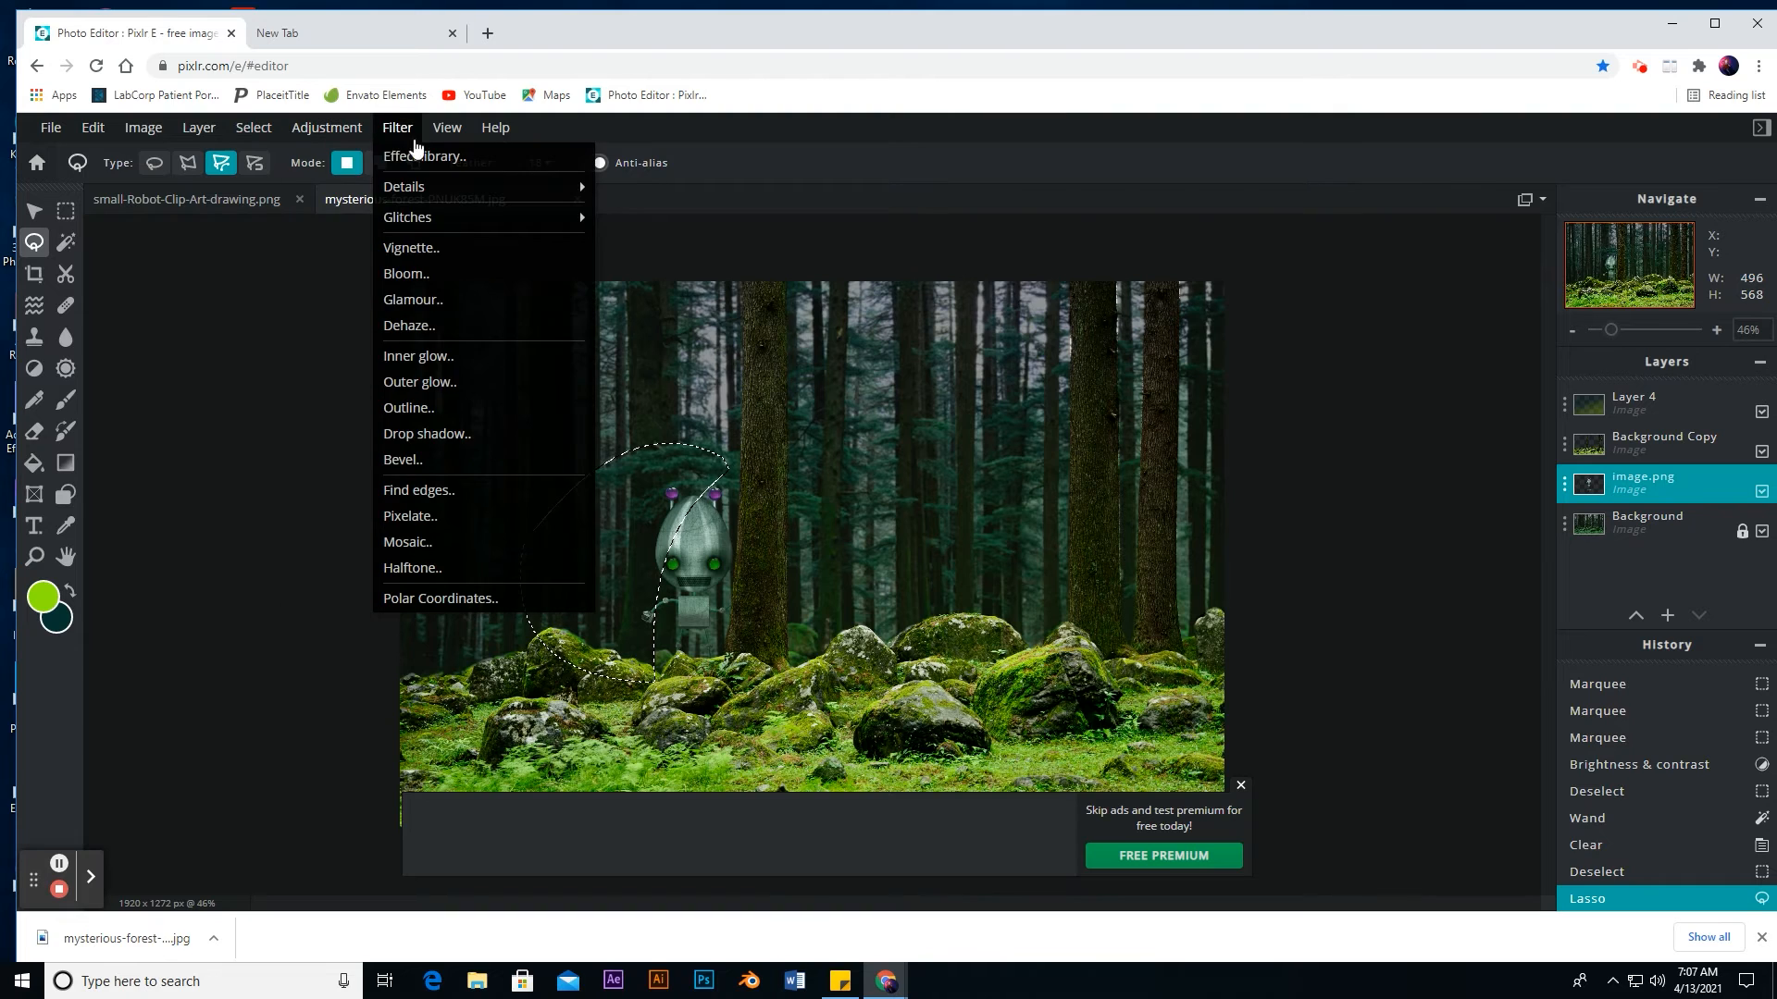
mouse_move(444, 190)
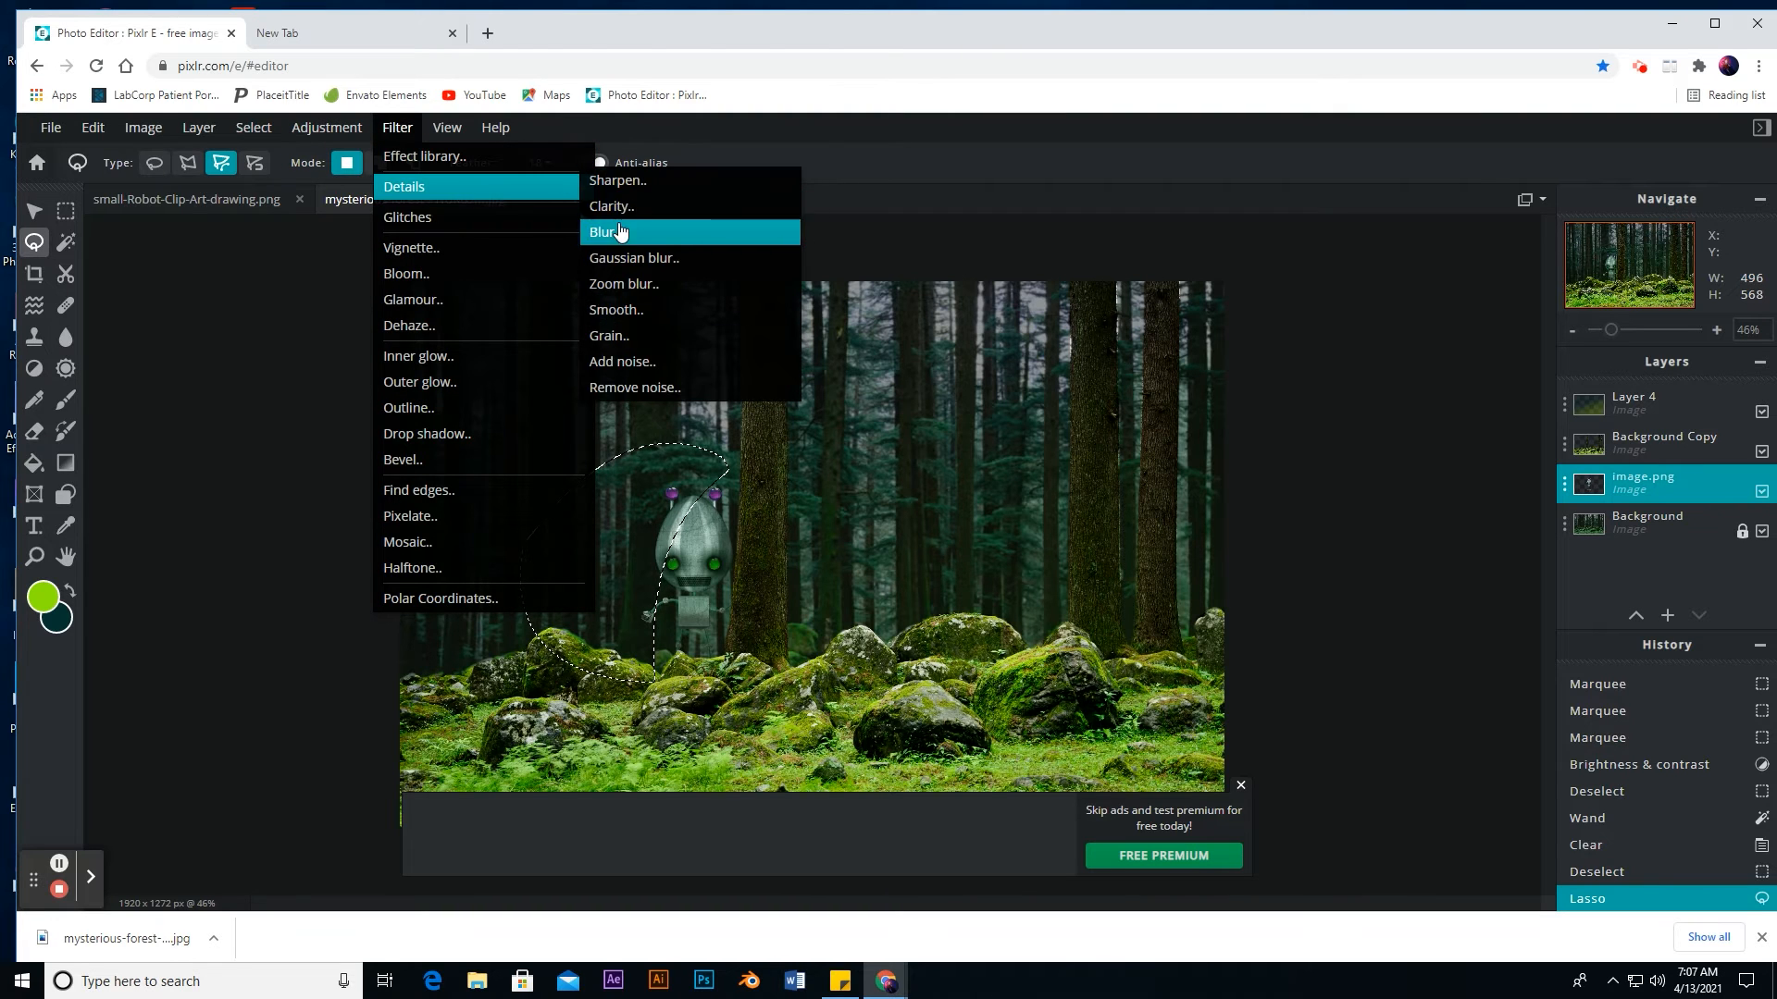
click(637, 259)
mouse_move(1047, 555)
mouse_down()
mouse_move(1194, 565)
mouse_move(1068, 556)
mouse_up()
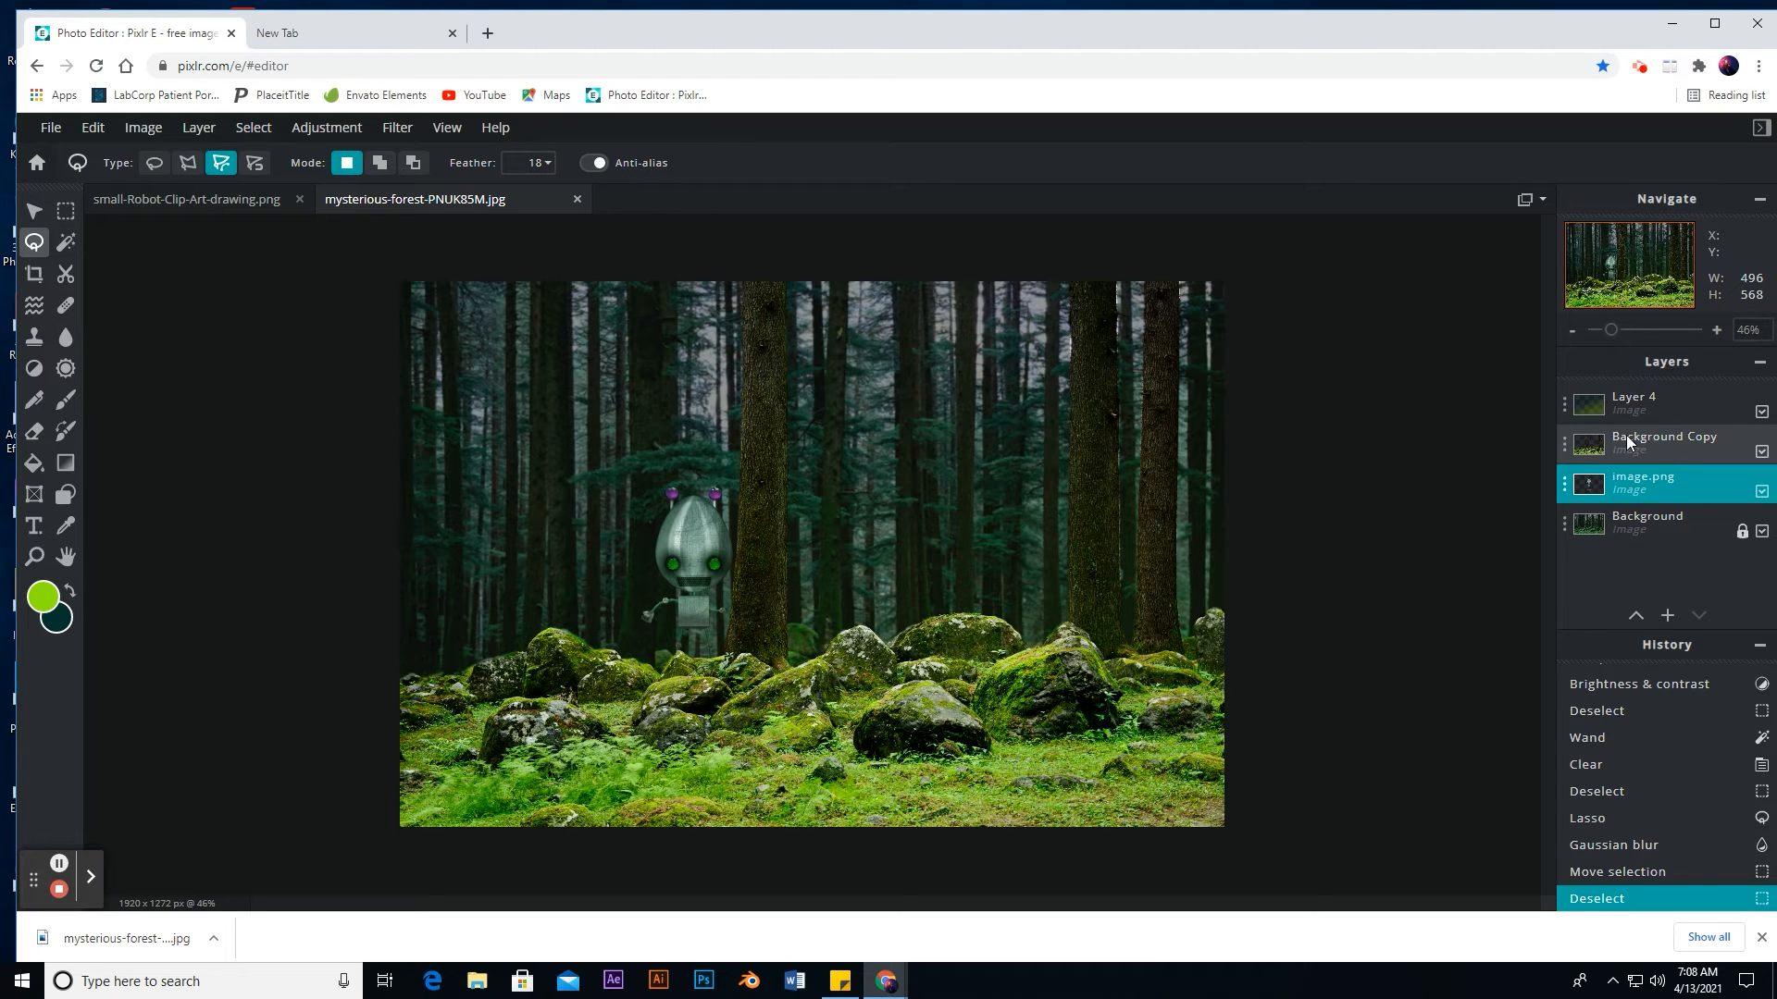
Step: Hide and reshow Background Copy to check the robot, and lasso a polygon about 246 by 464 px between robot and trunk on that layer
click(1760, 451)
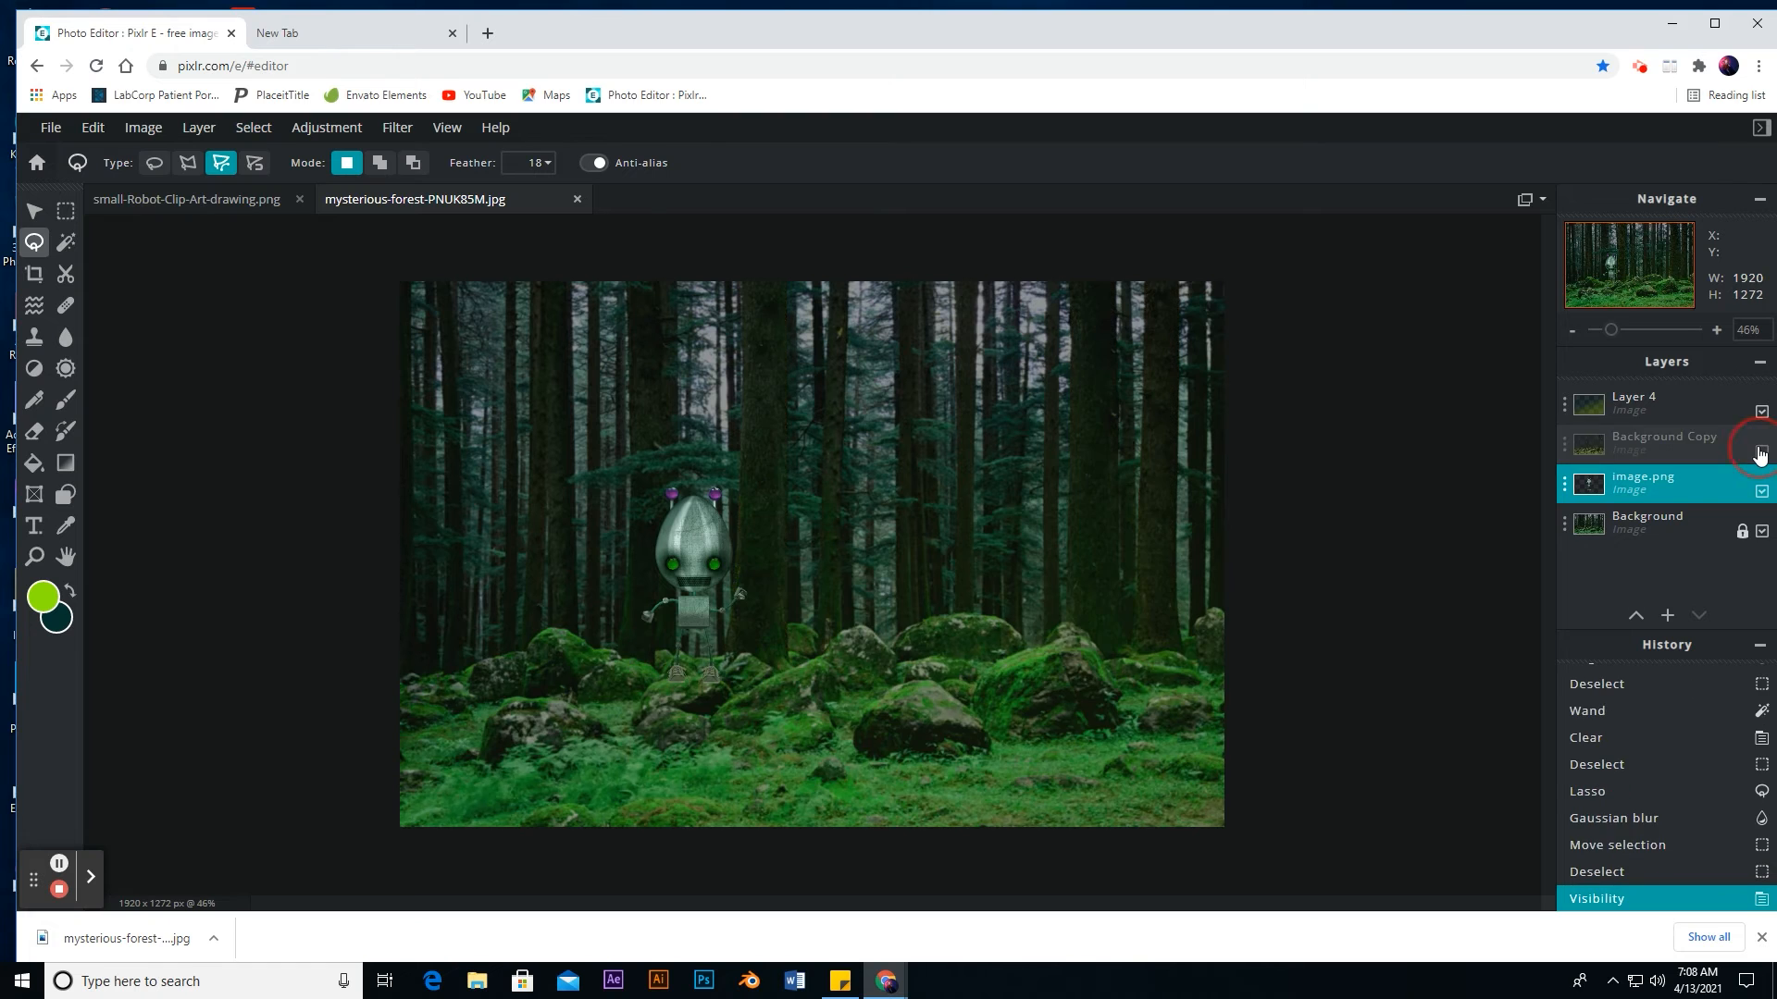
click(1761, 451)
click(1671, 452)
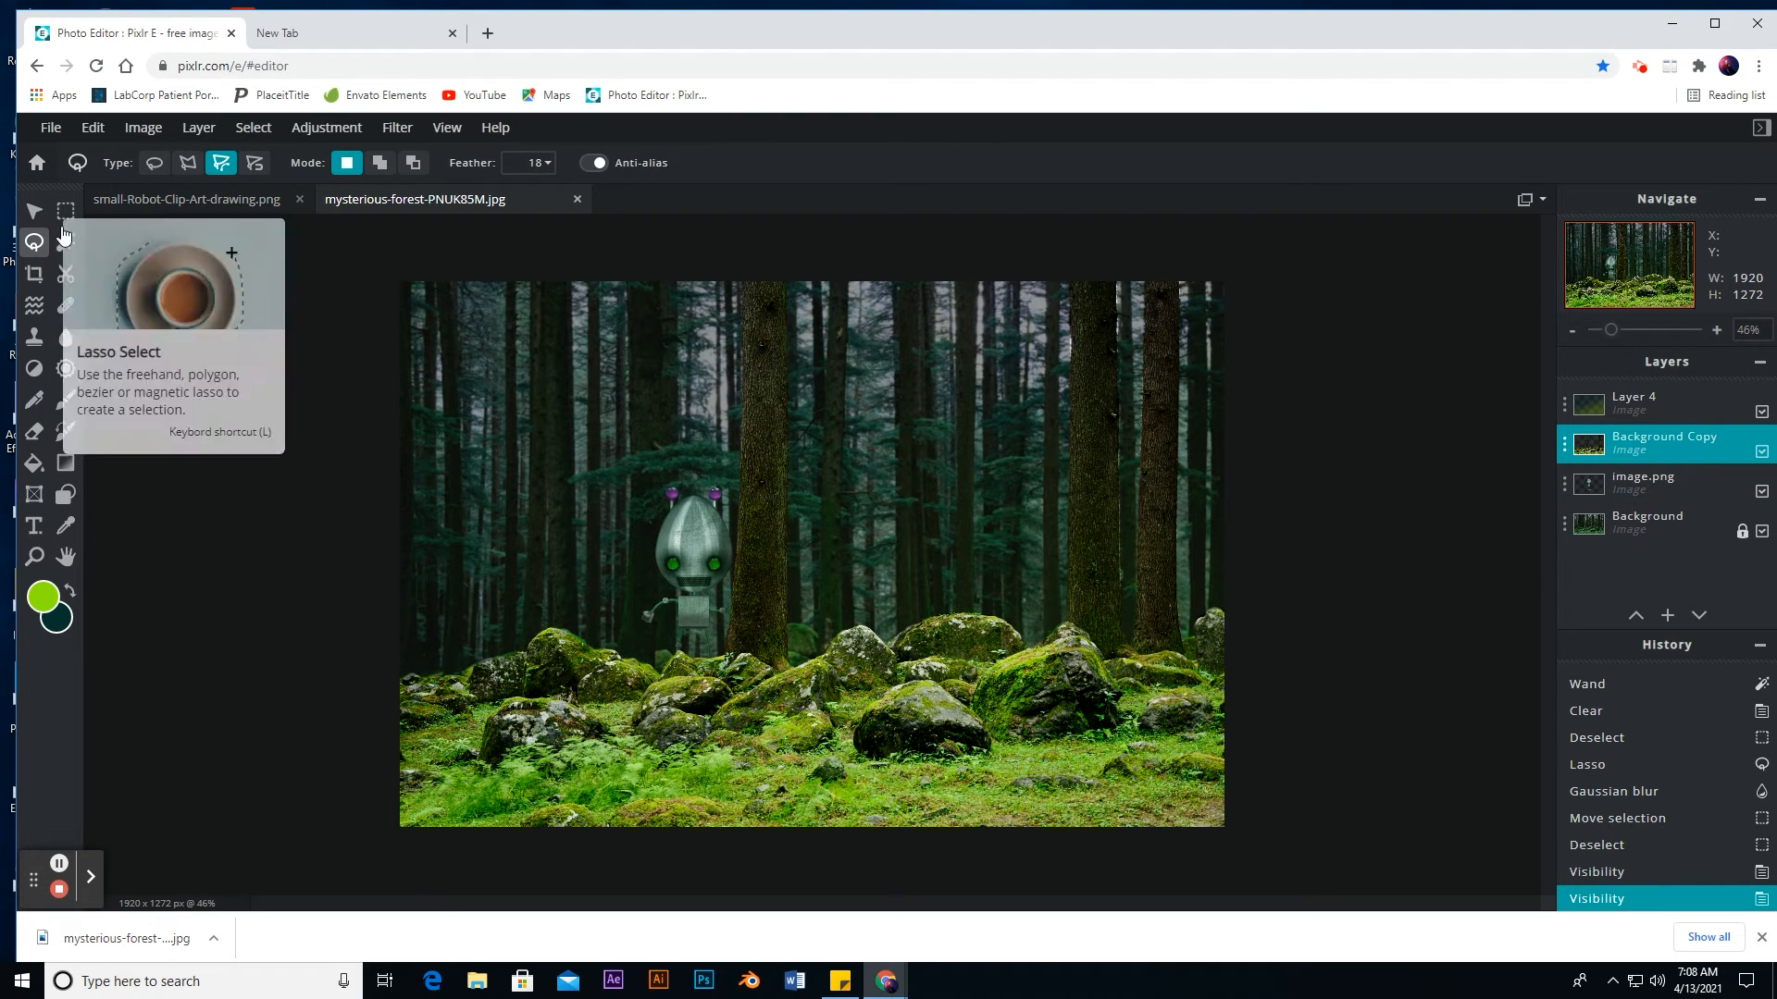
click(187, 162)
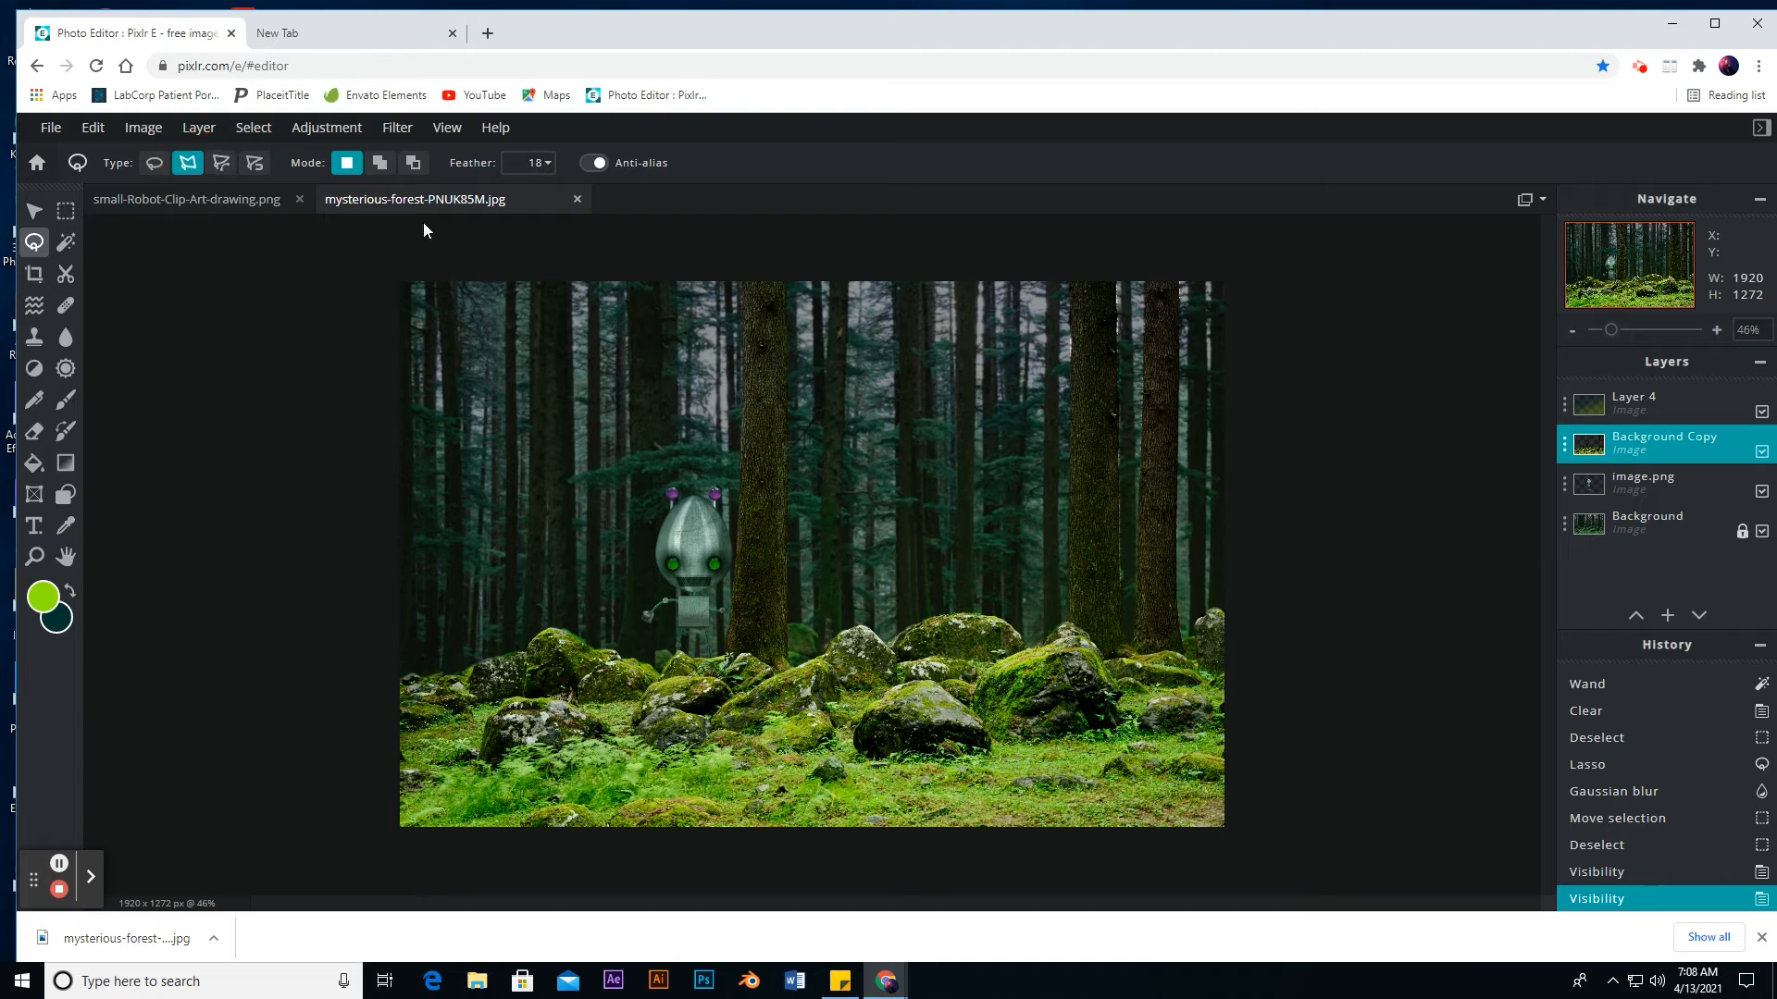
click(743, 651)
click(754, 539)
click(753, 486)
click(725, 463)
click(654, 592)
click(741, 653)
Step: Lower the brightness of the selected Background Copy area to about -54 and deselect it
click(346, 135)
drag(1187, 545, 1052, 545)
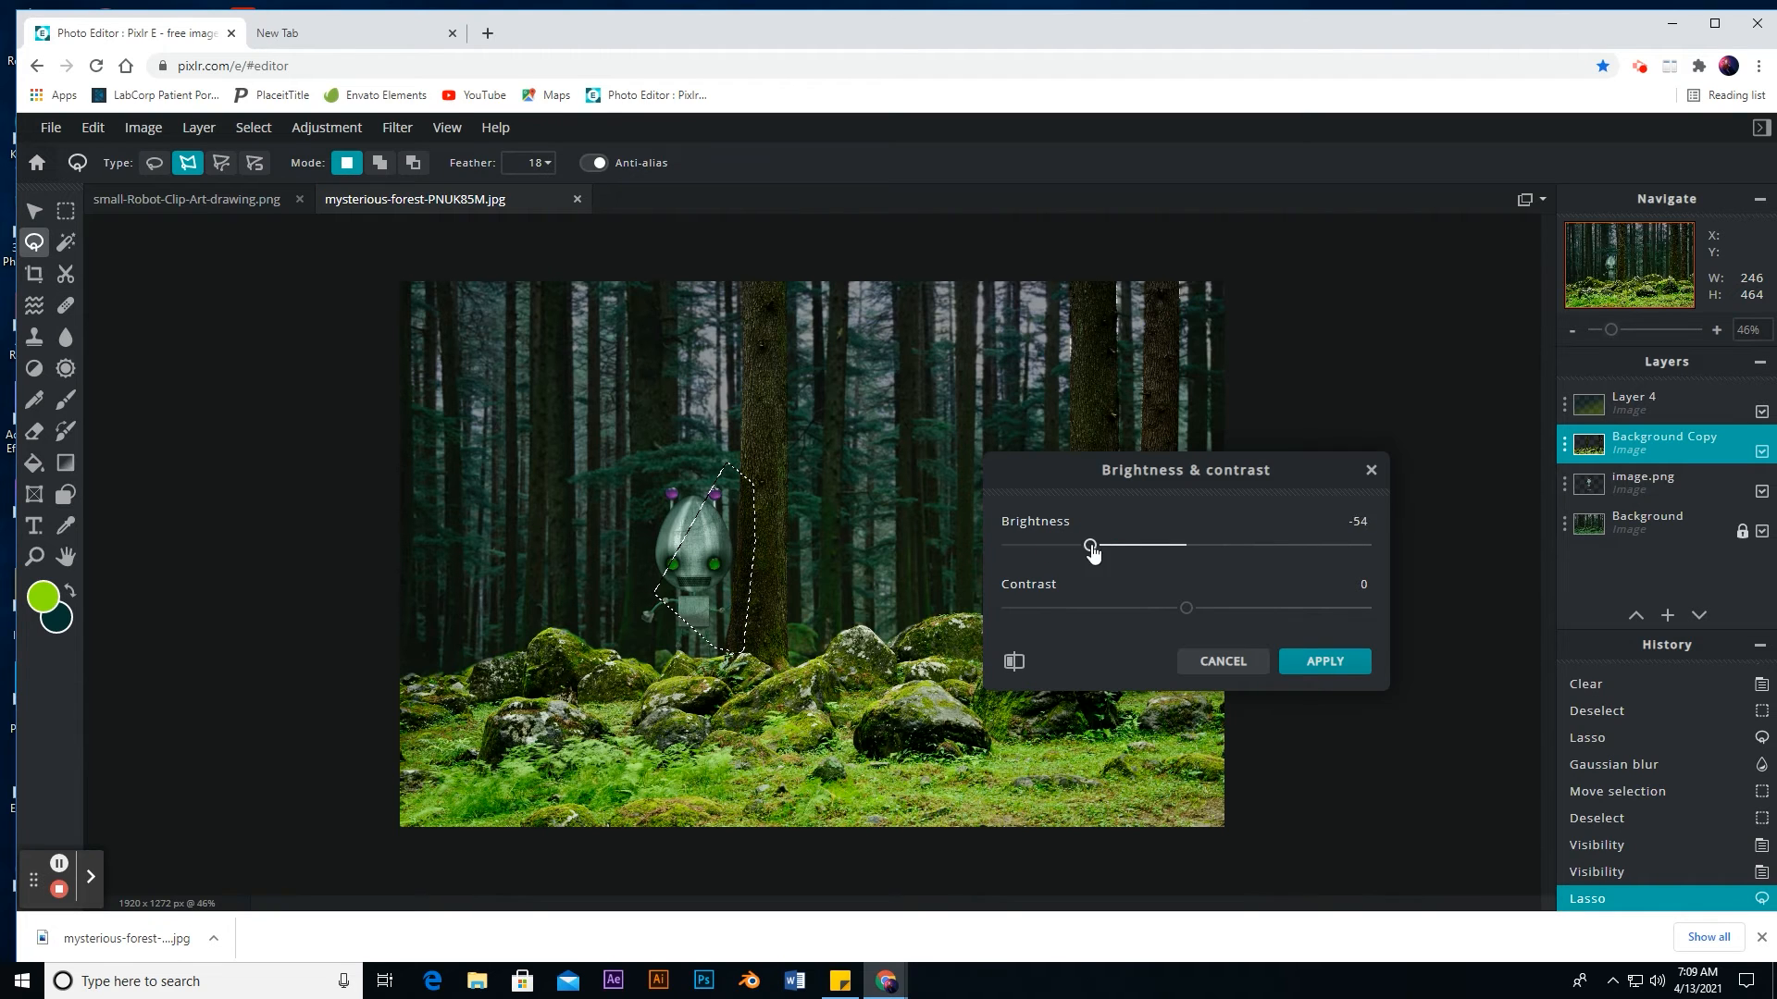
click(1289, 663)
key(alt)
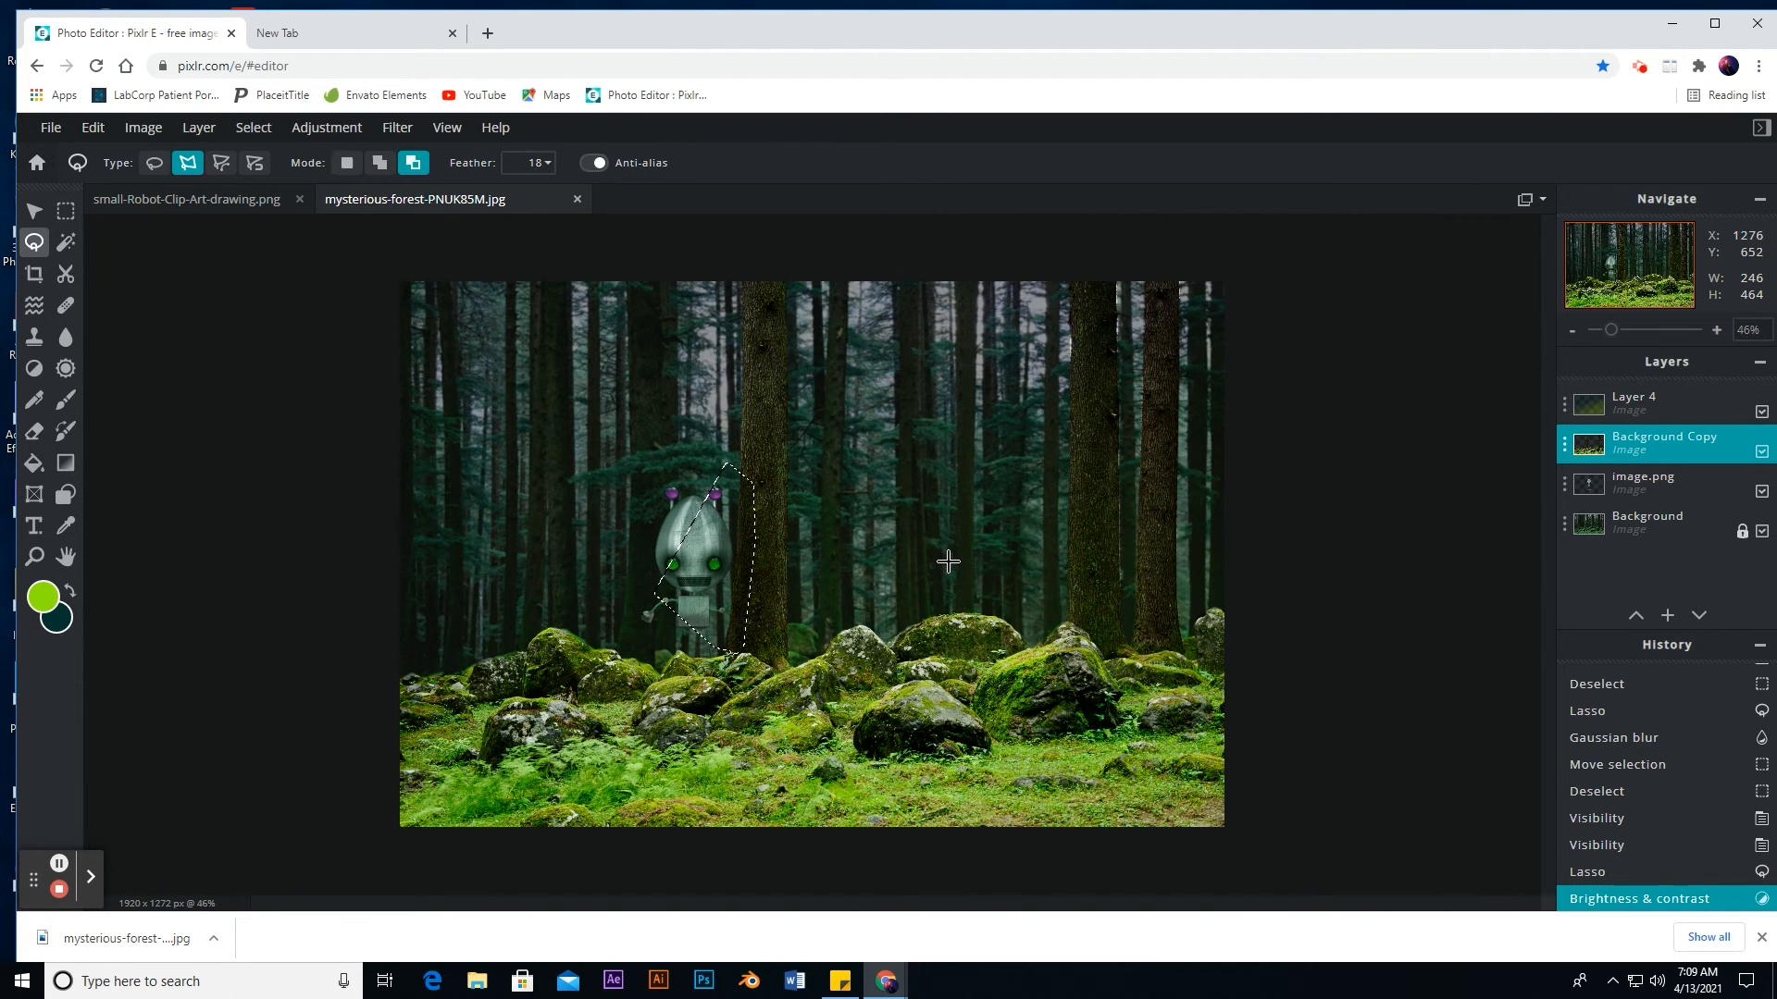
key(ctrl+d)
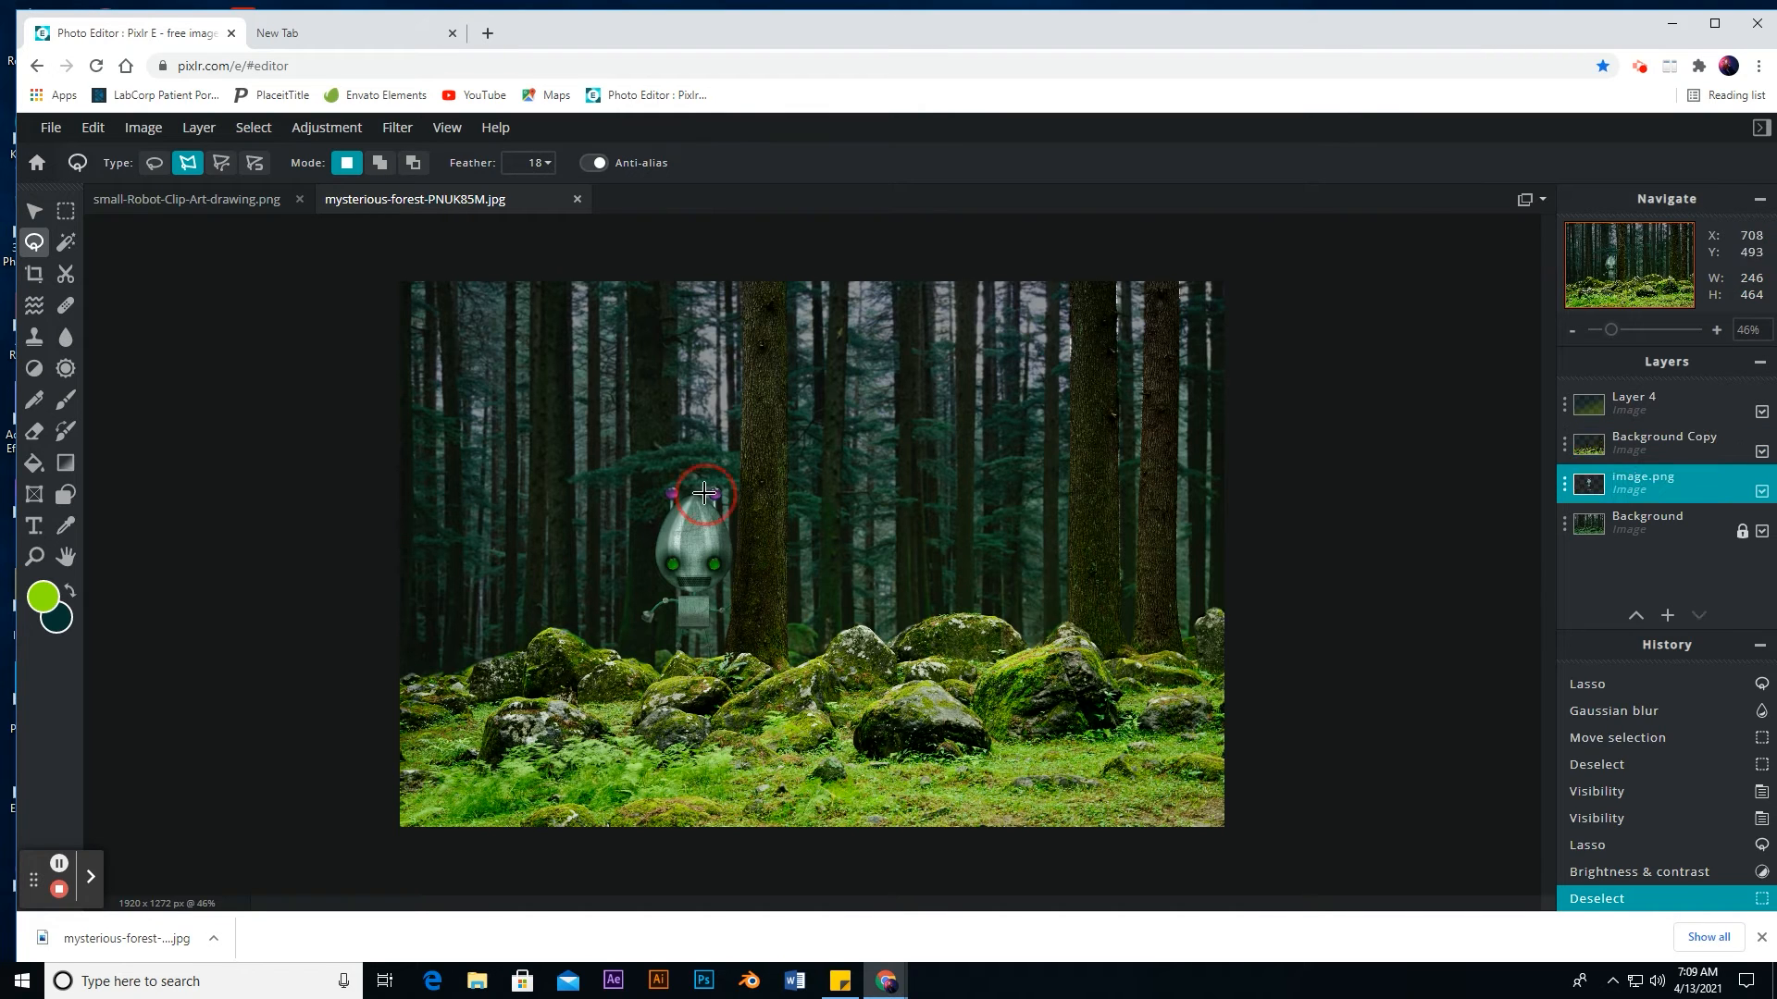
Step: On the image.png layer, draw a polygonal lasso selection about 138 by 414 px along the robot's side next to the trunk
click(705, 496)
click(717, 641)
click(749, 637)
click(756, 557)
click(726, 486)
click(704, 470)
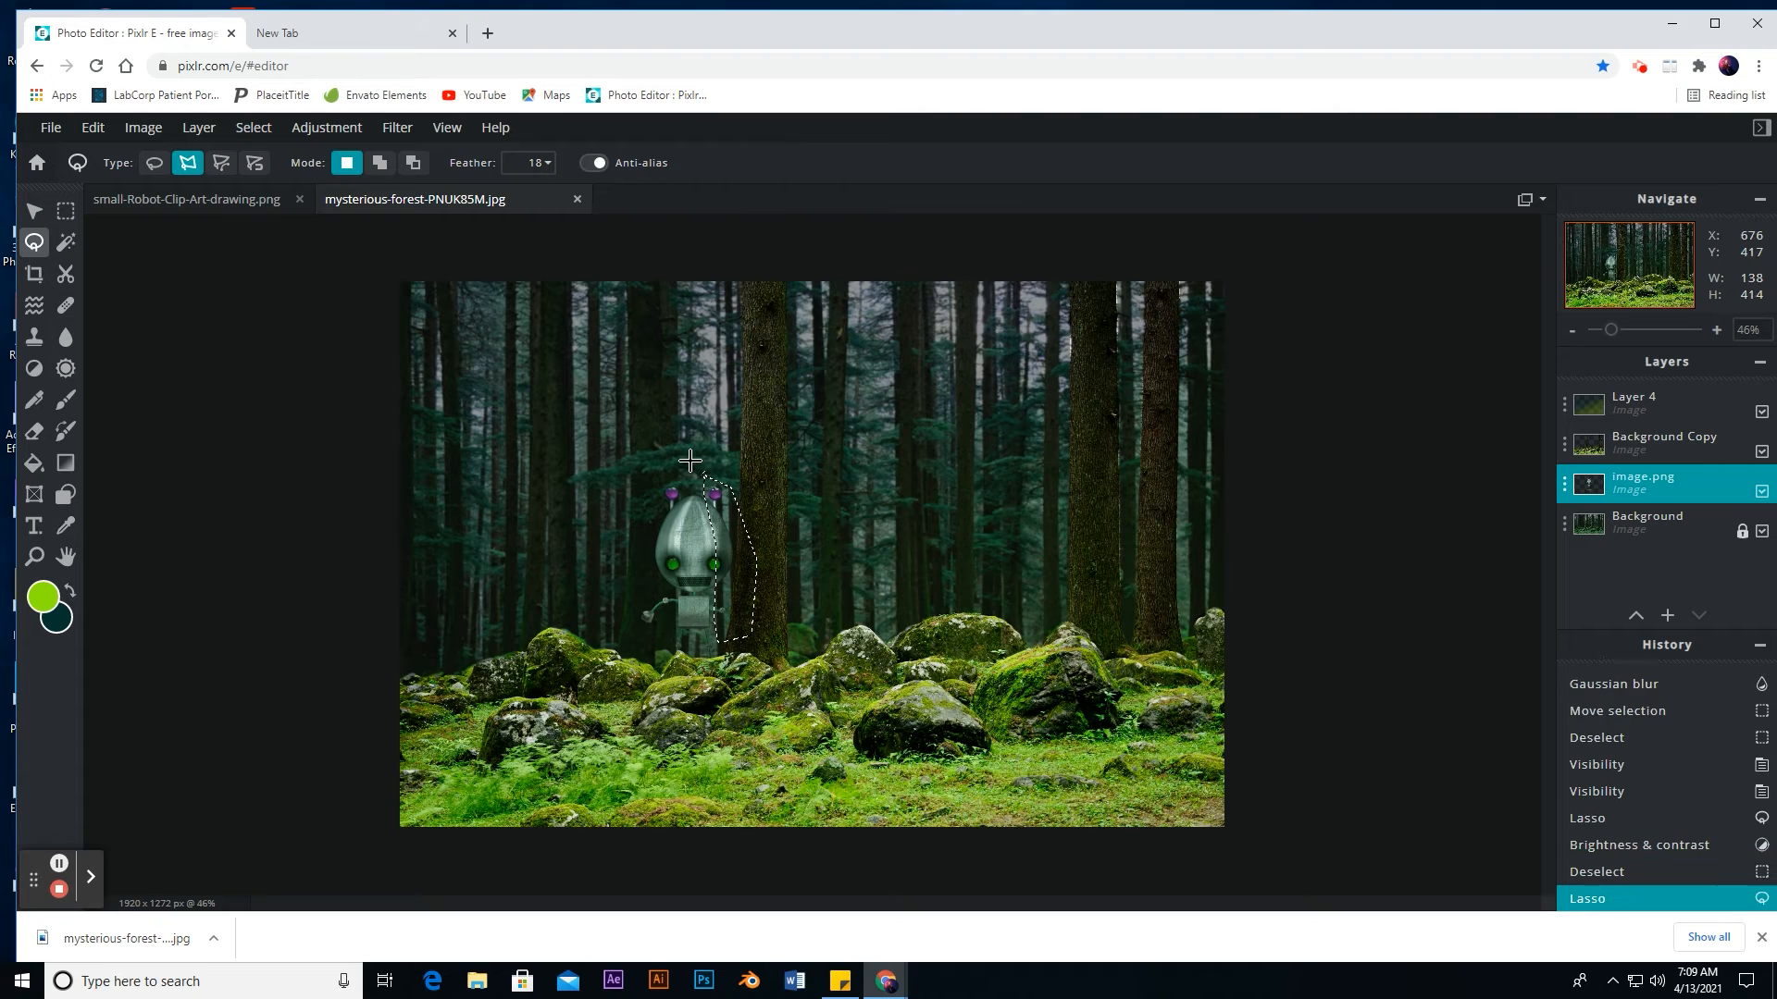
Step: Lower the brightness of the selected robot edge to about -44 and deselect it
click(329, 128)
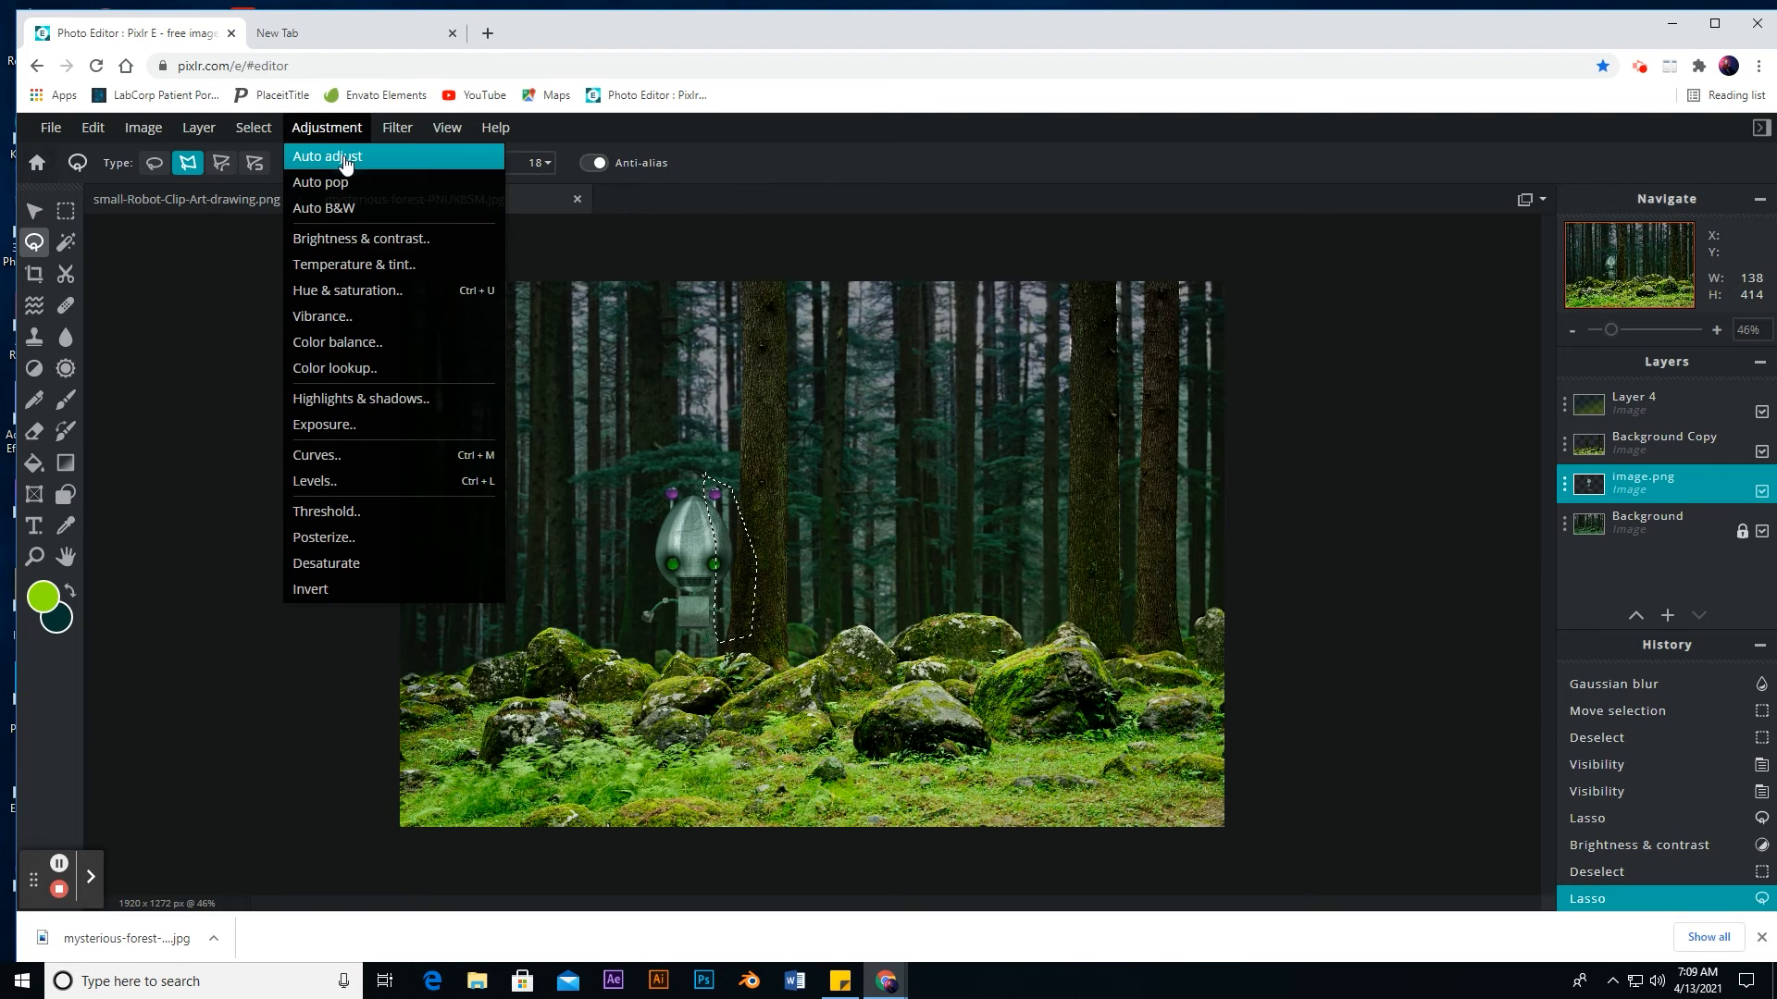
click(357, 236)
click(1143, 545)
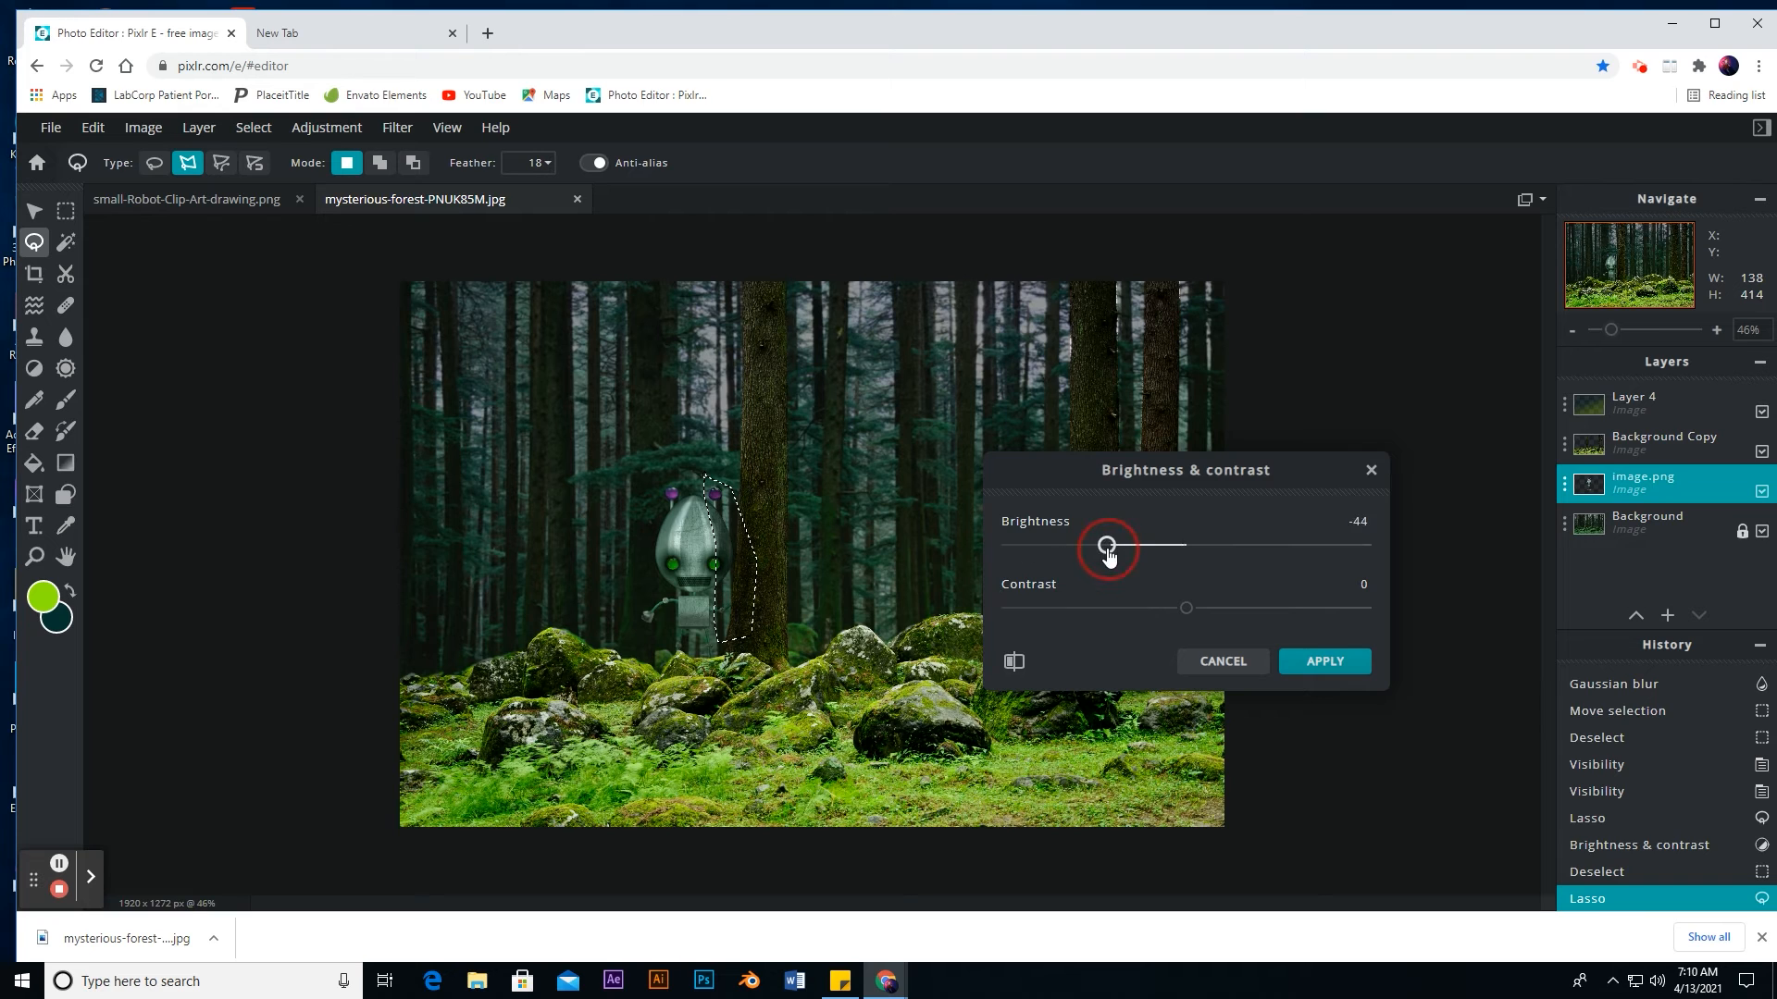
click(1321, 661)
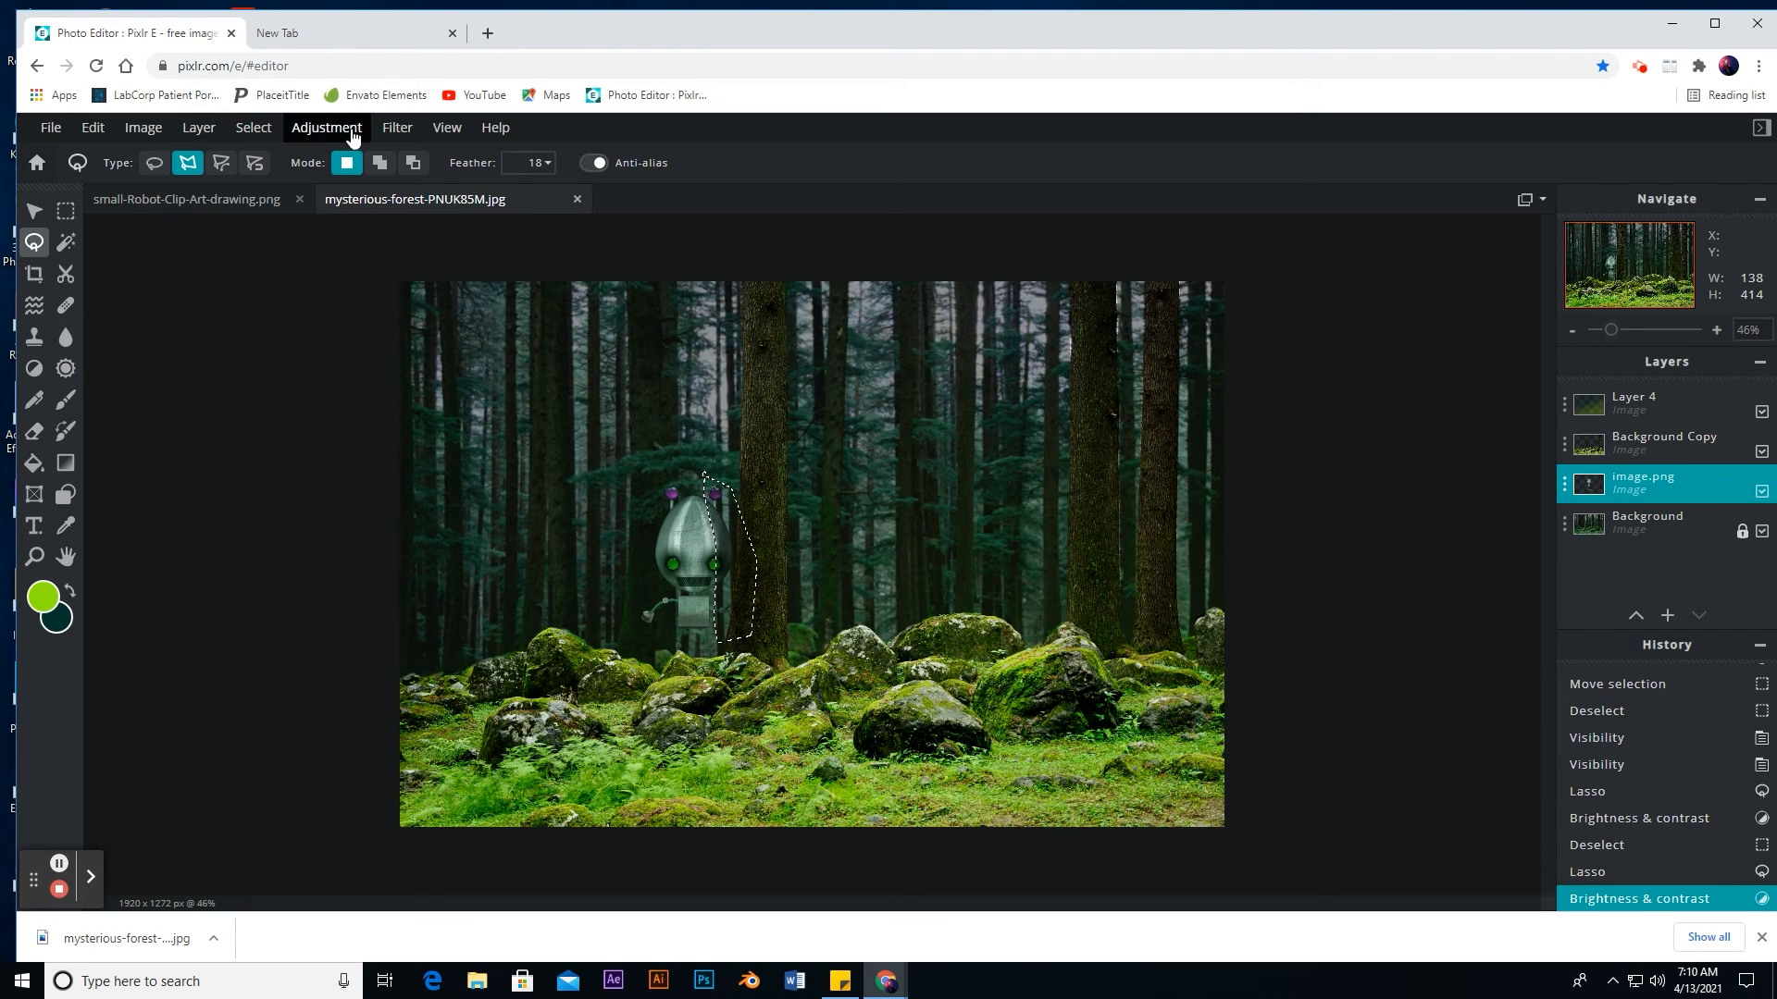
key(alt)
key(ctrl+d)
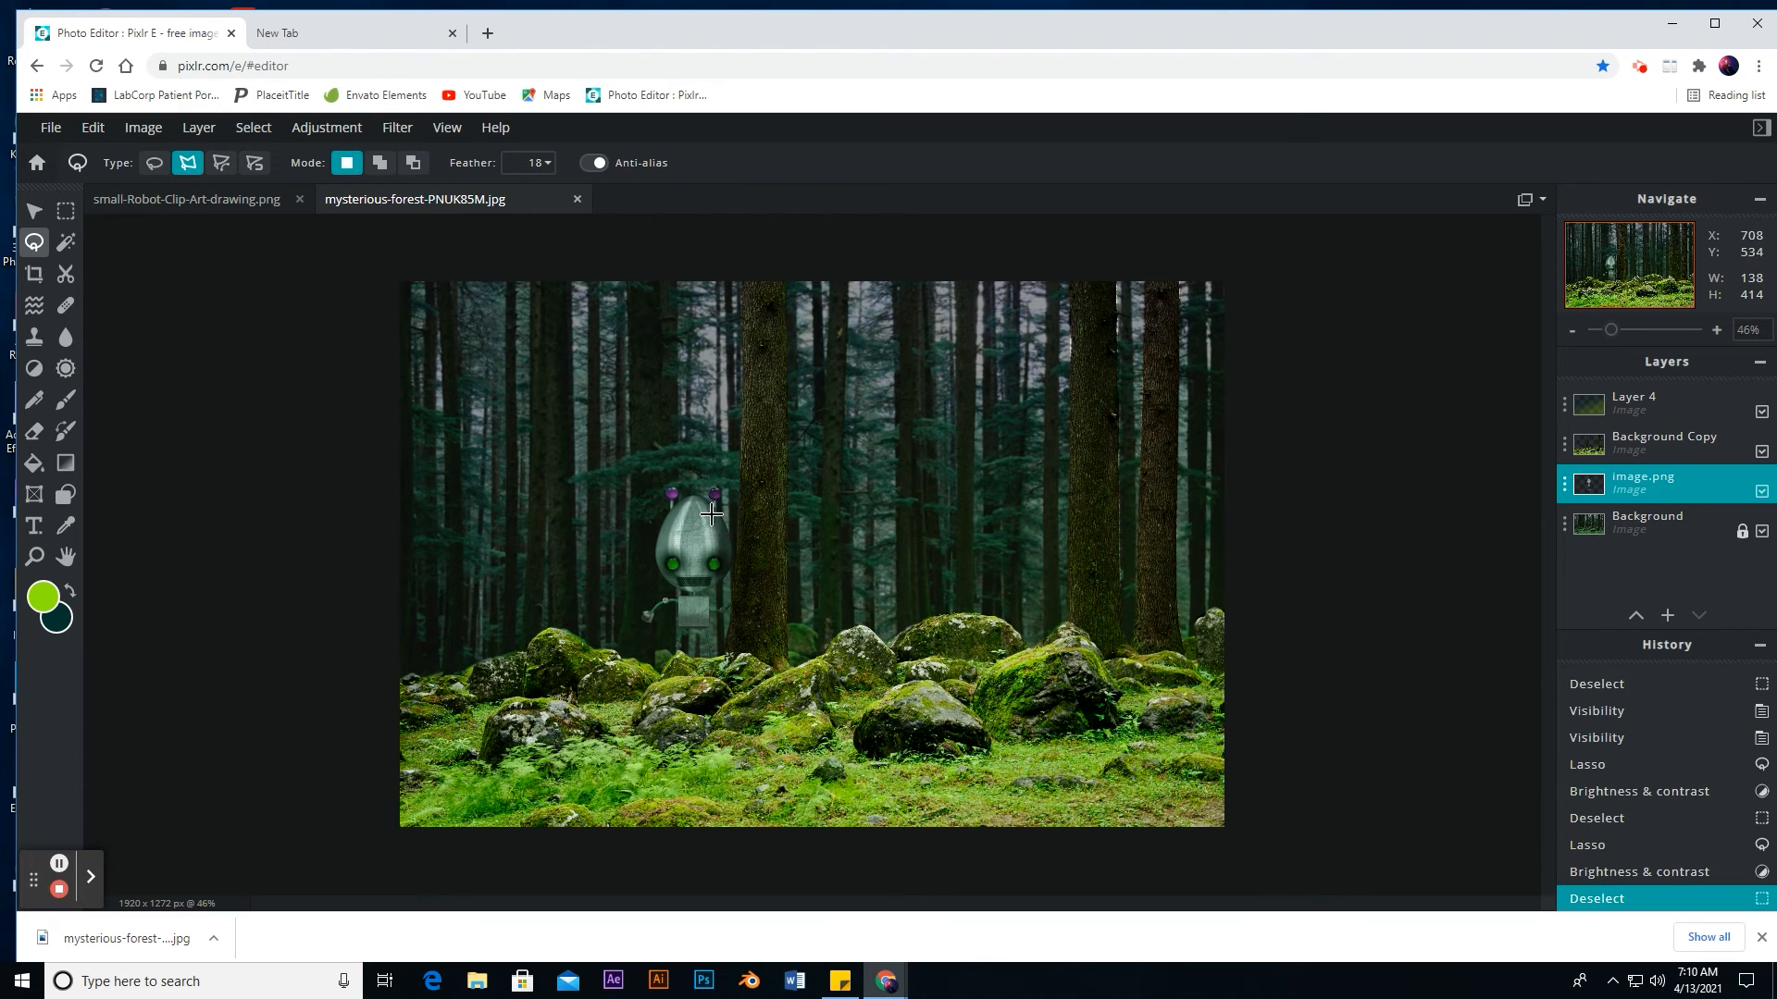
Step: Draw a polygonal lasso selection about 201 by 174 px around the robot's legs above the rocks
click(666, 648)
click(730, 638)
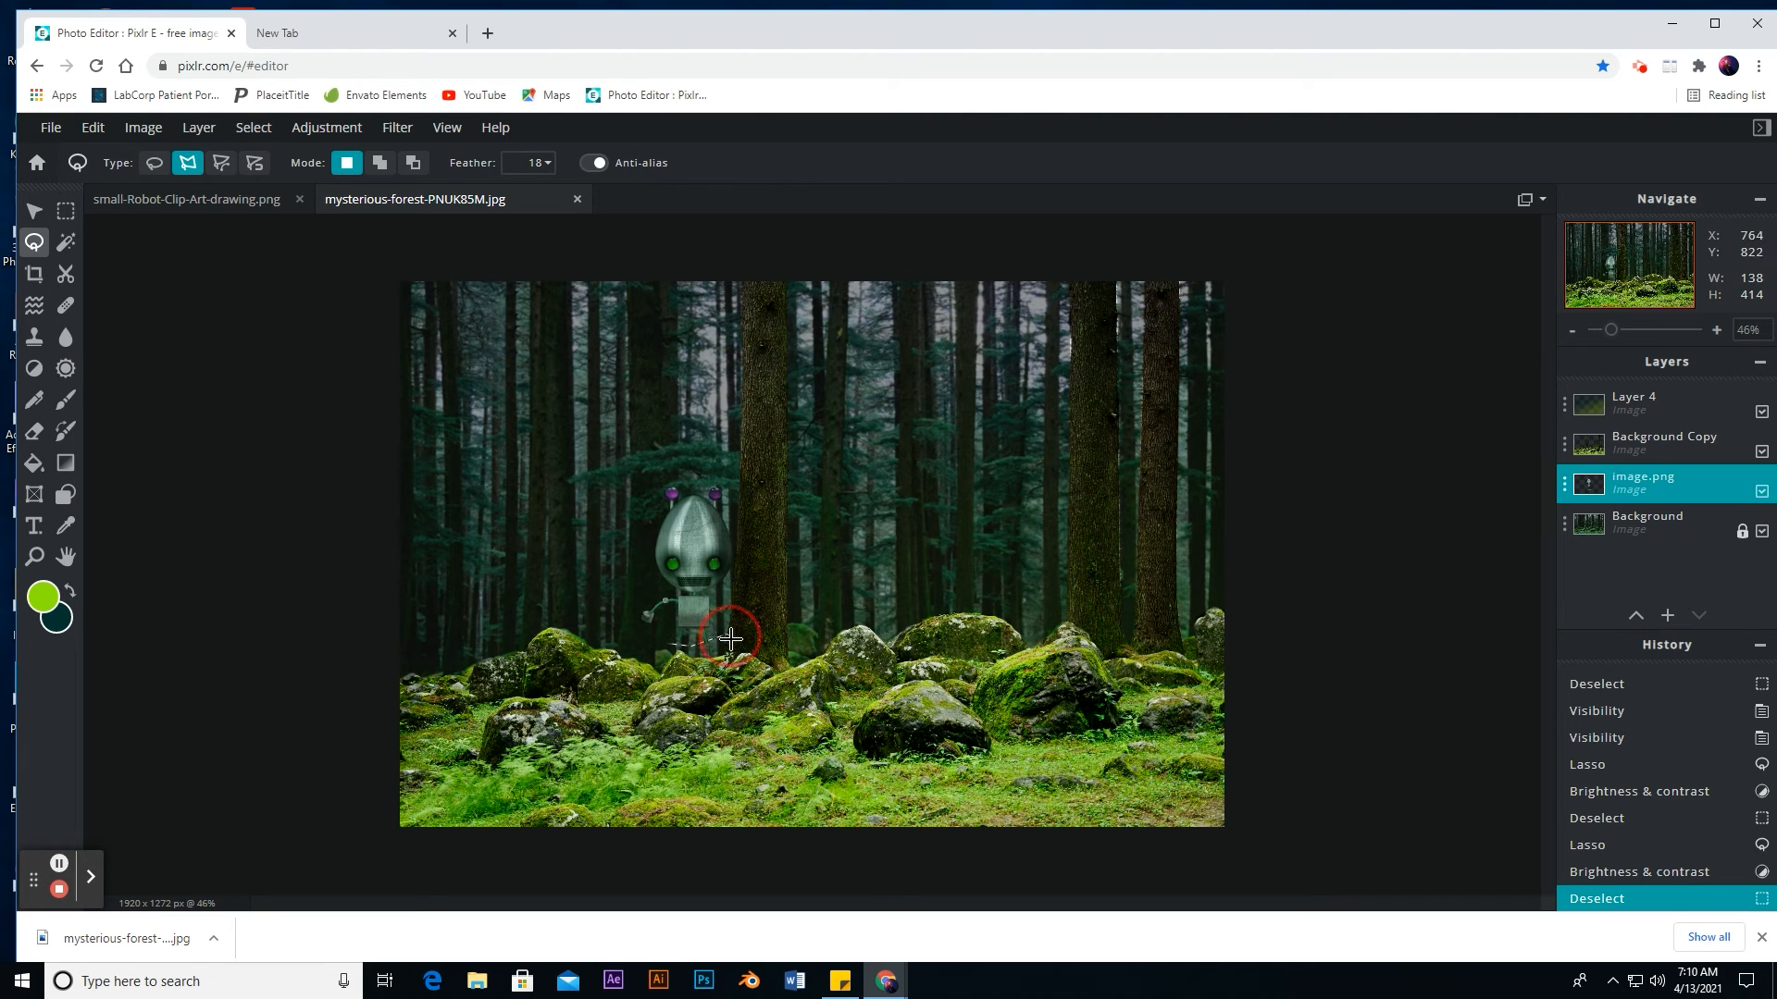
click(670, 649)
Step: Darken the lassoed legs with a lower Brightness & contrast brightness value and deselect them
click(338, 129)
click(367, 237)
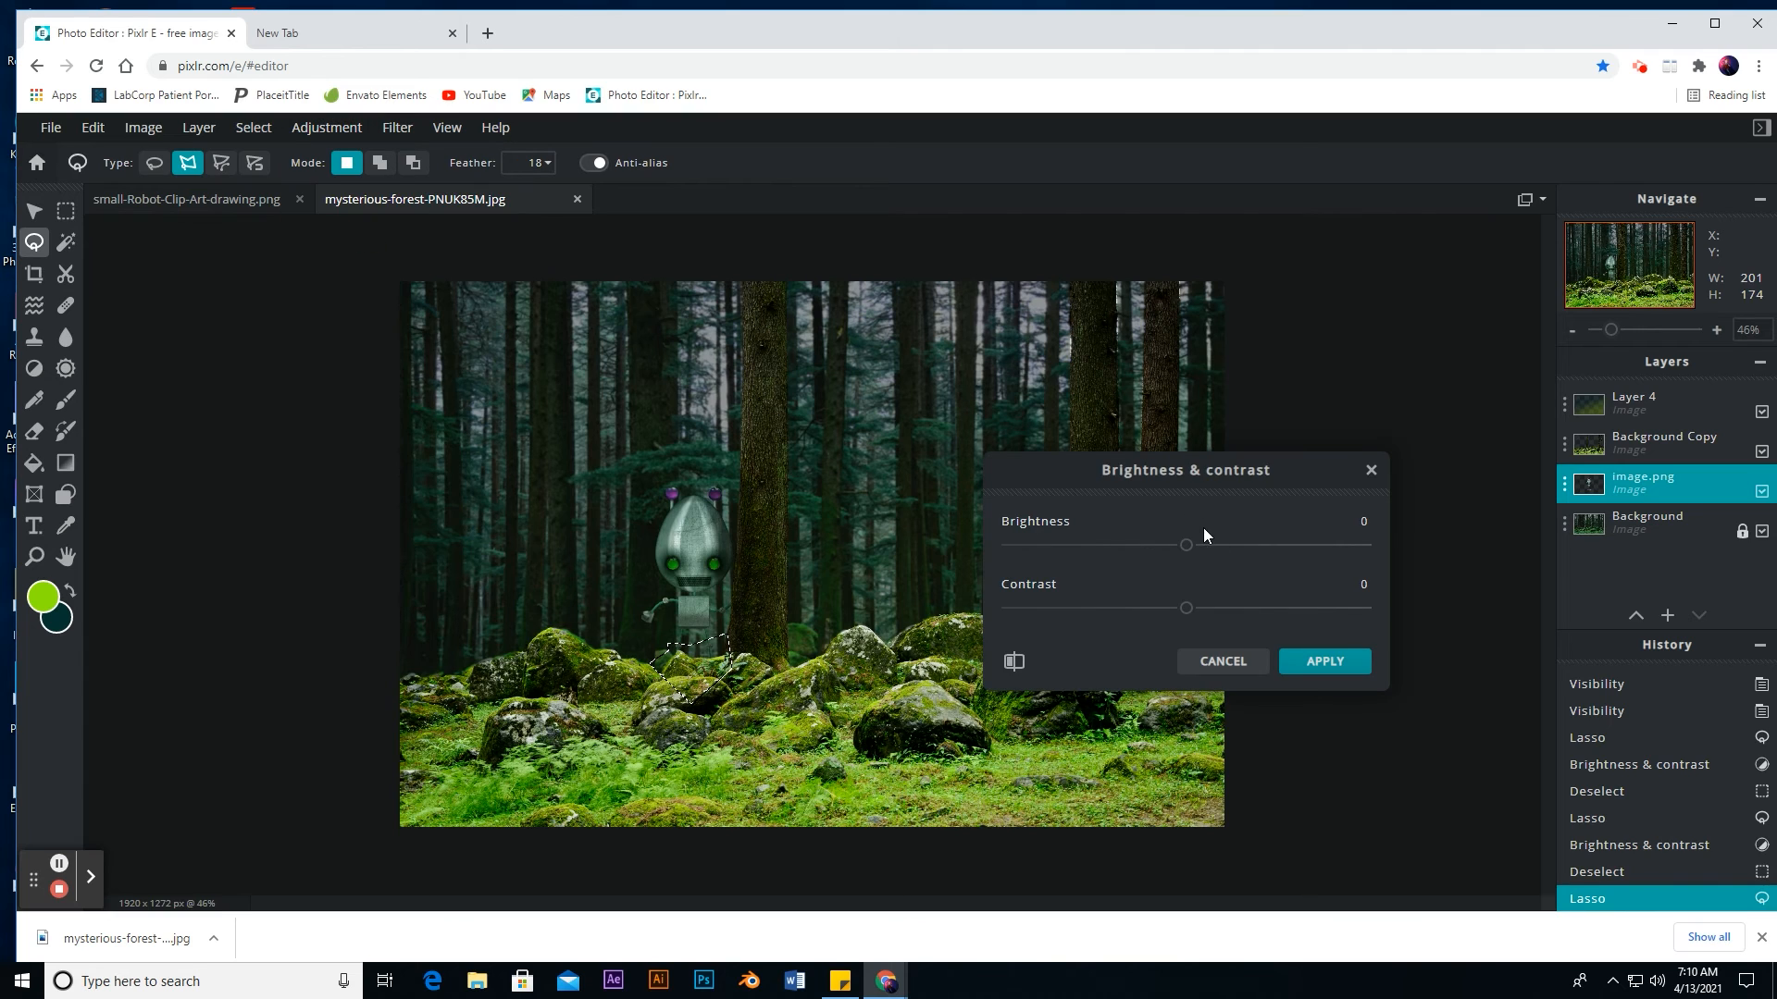
click(1138, 546)
drag(1123, 546, 1100, 548)
click(1318, 670)
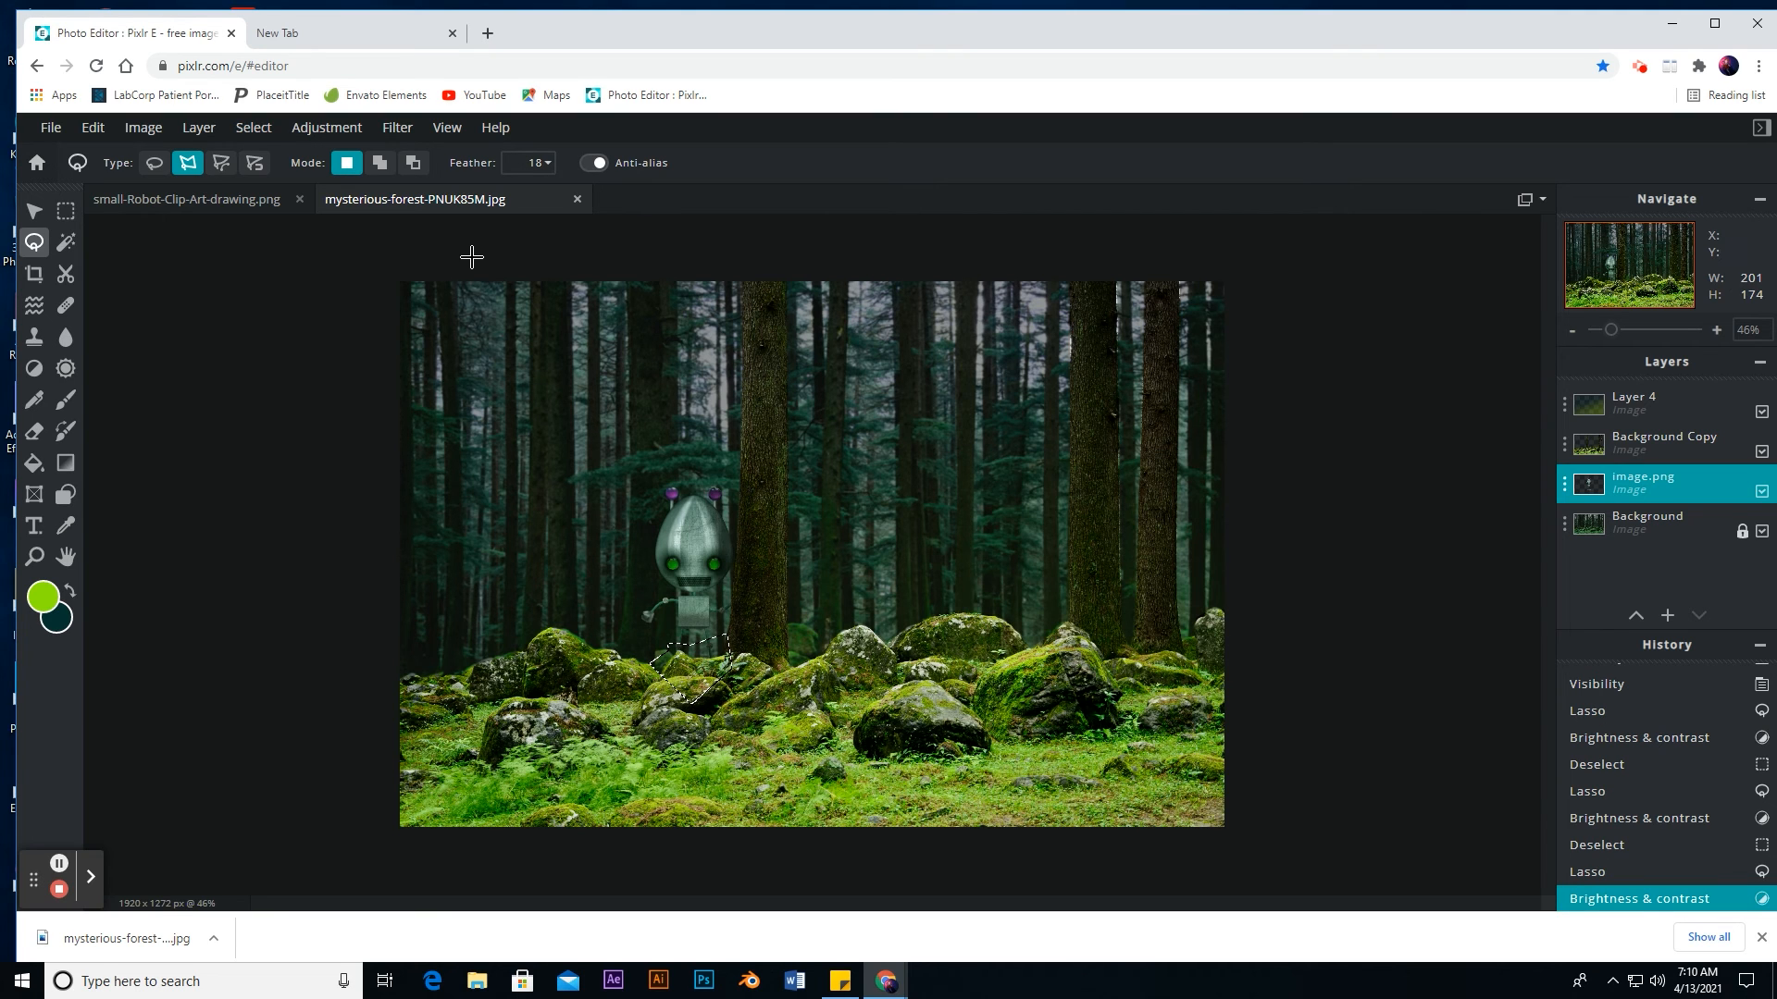
key(ctrl+d)
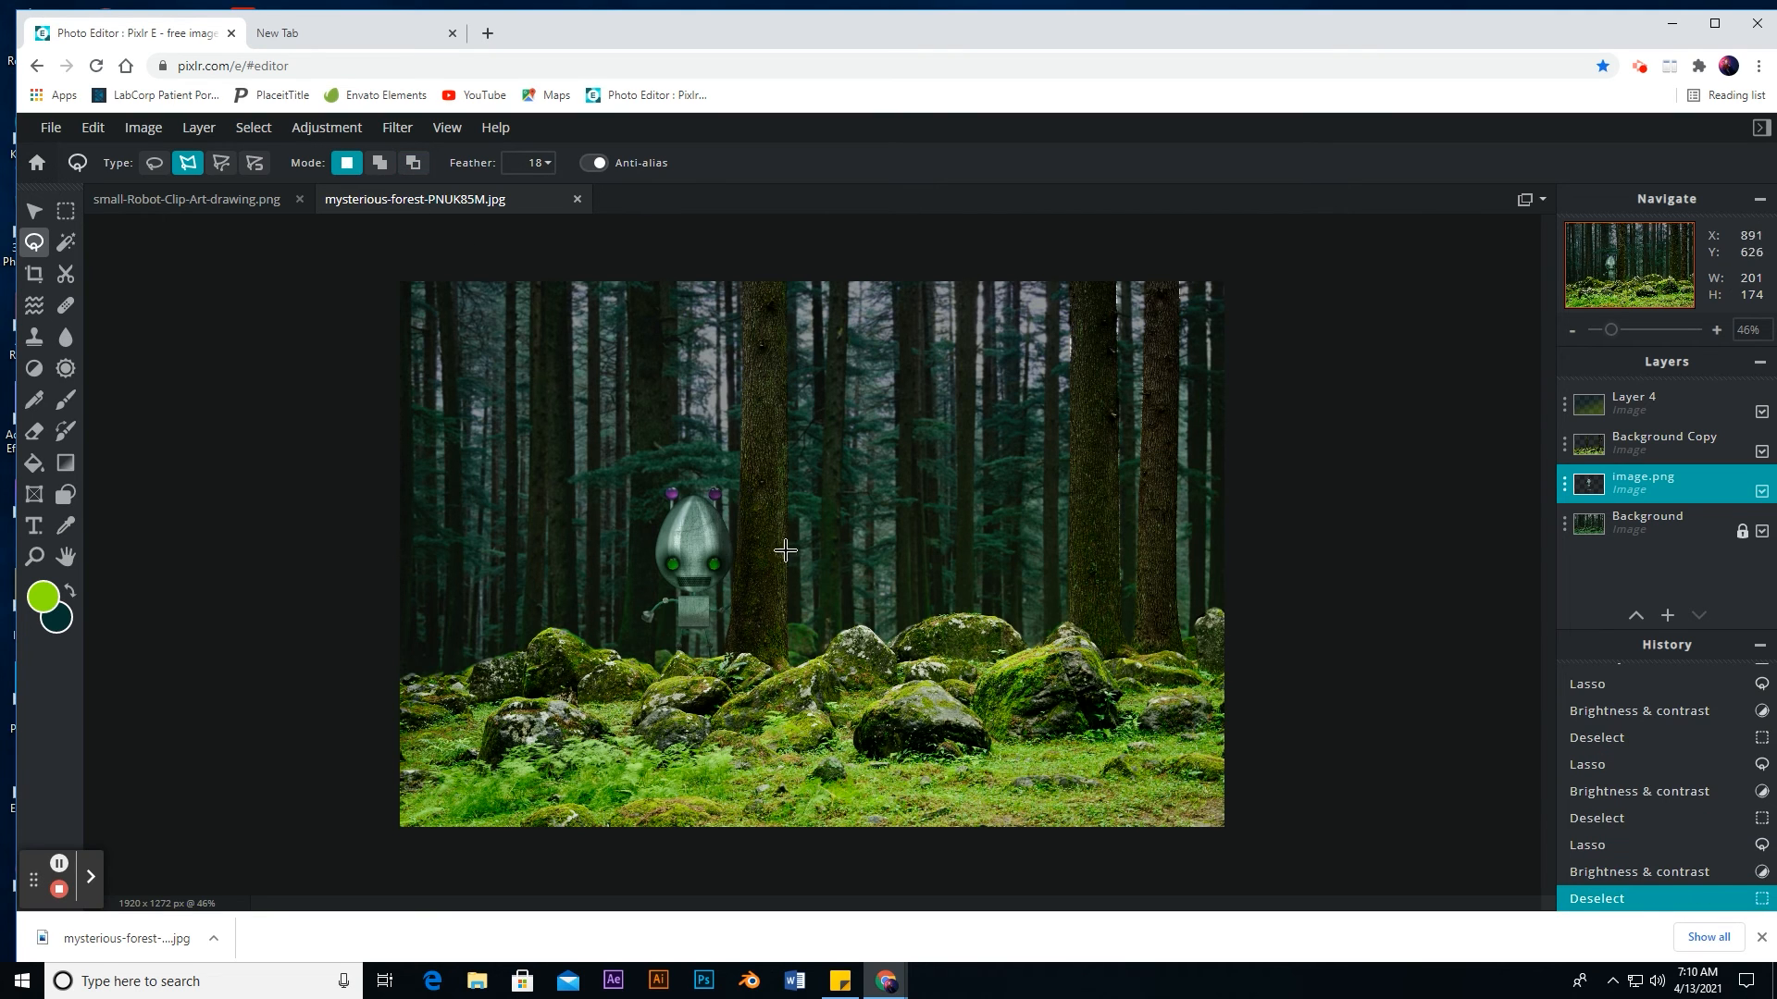